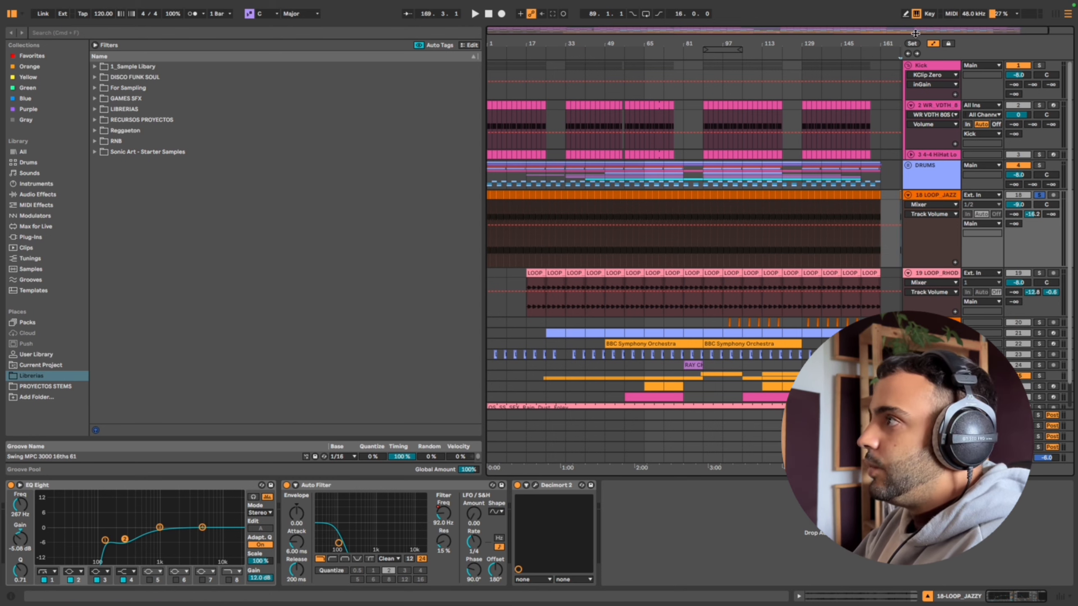
# Examine the single LOOP_JAZZY clip placed at bar 169 on track 18, past the end of the arrangement
pyautogui.scroll(10, 900, 192)
pyautogui.moveTo(591, 194); pyautogui.dragTo(570, 193)
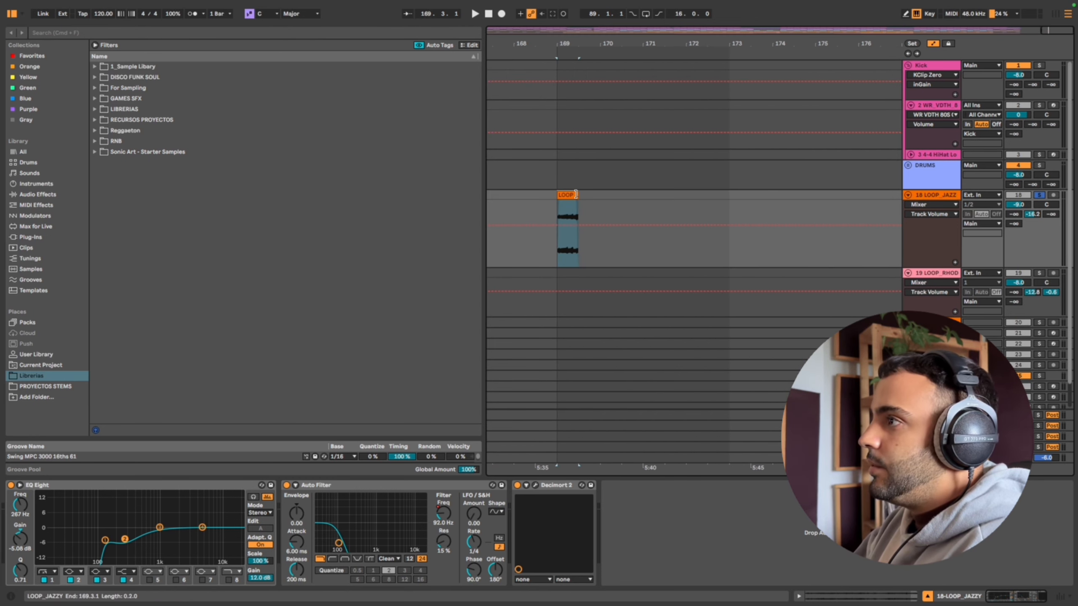
pyautogui.doubleClick(561, 194)
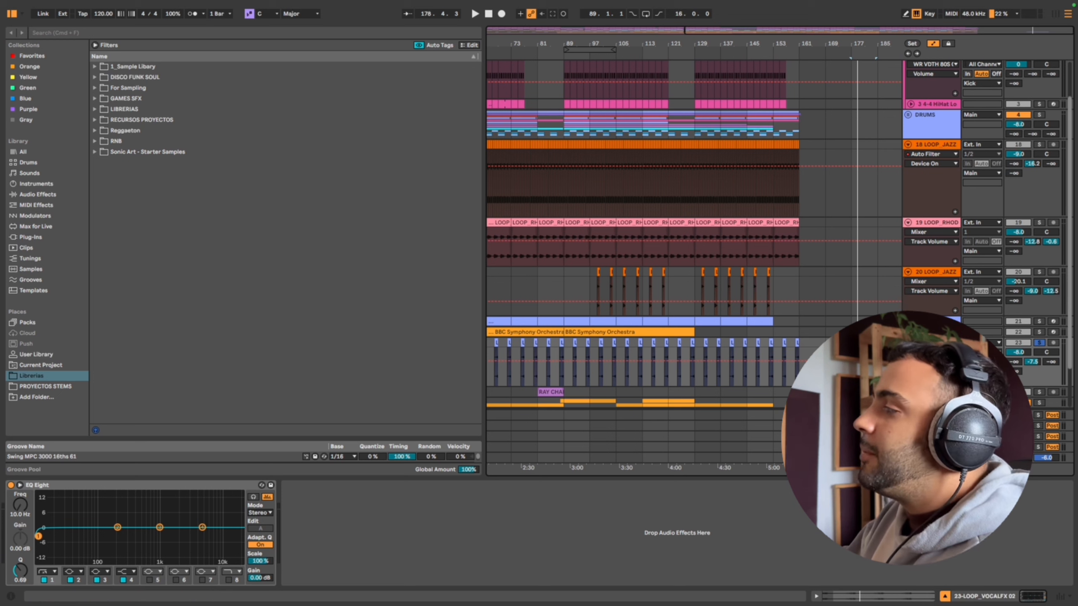
# Play the last LOOP_VOCALFX 02 clip on soloed track 23, stop playback and turn the track's solo off
pyautogui.press('space')
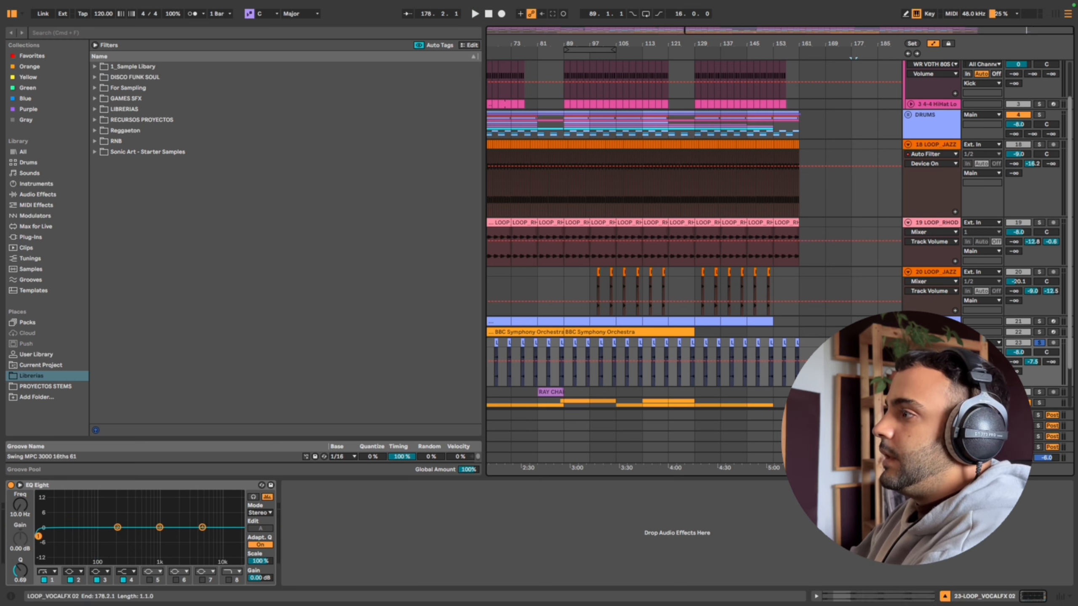
pyautogui.click(796, 342)
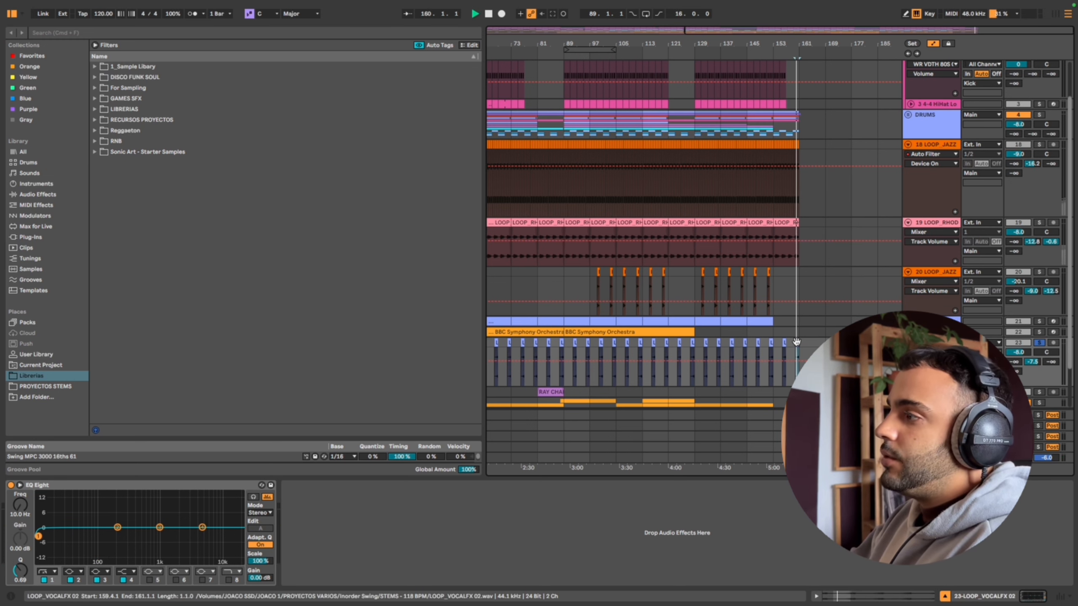
pyautogui.press('space')
pyautogui.click(1038, 343)
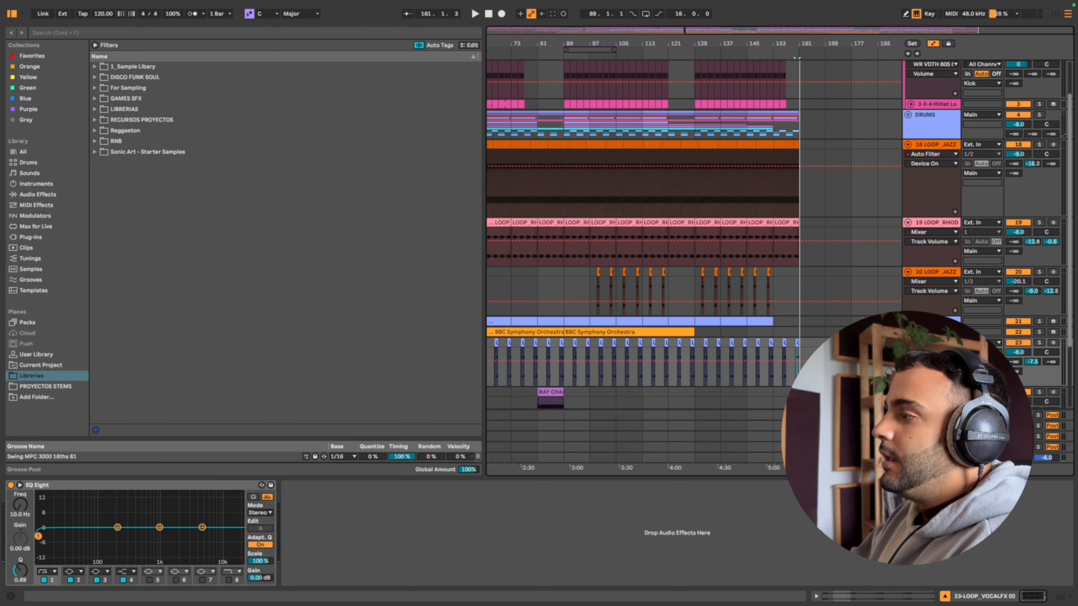
# Solo track 24 RAY CHARLES, listen to its clip from bar 81, and turn the solo off again
pyautogui.scroll(-3, 777, 234)
pyautogui.click(1039, 298)
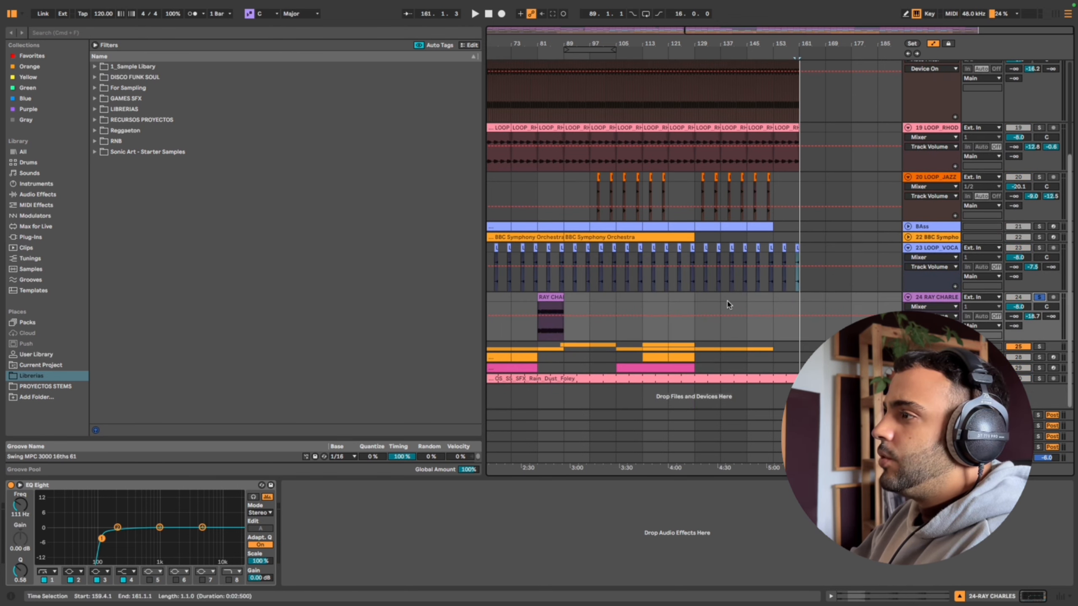
pyautogui.click(550, 317)
pyautogui.moveTo(501, 317)
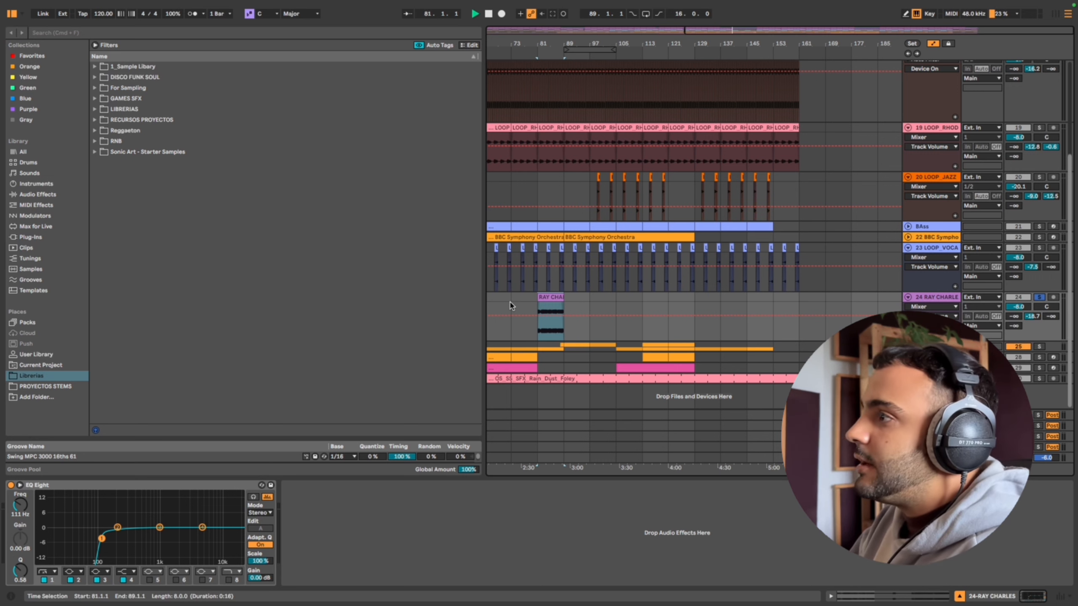
pyautogui.press('space')
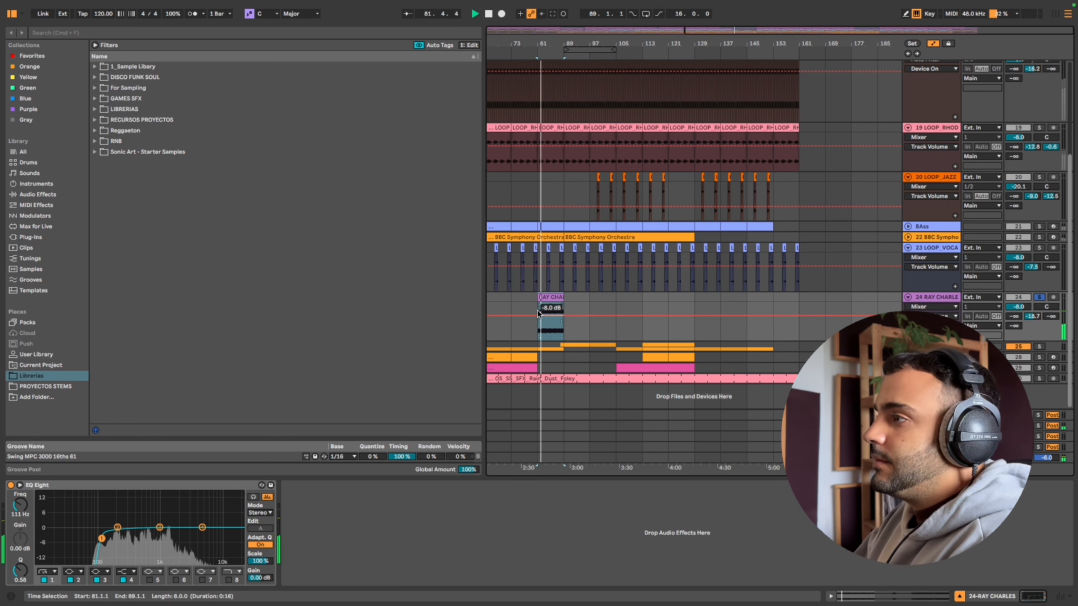
pyautogui.scroll(3, 541, 169)
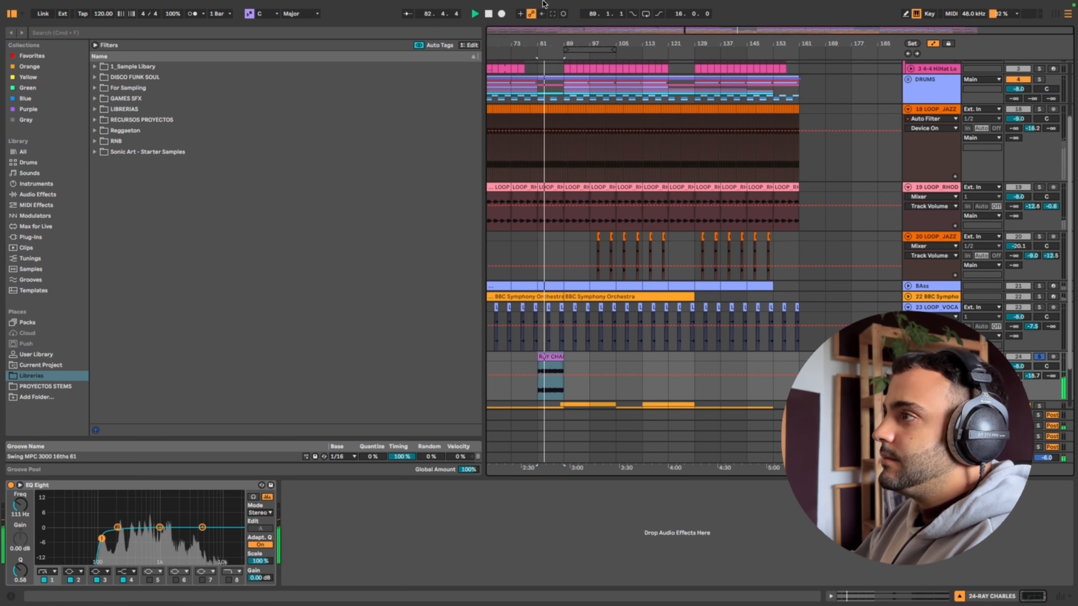
pyautogui.moveTo(546, 43); pyautogui.dragTo(545, 14)
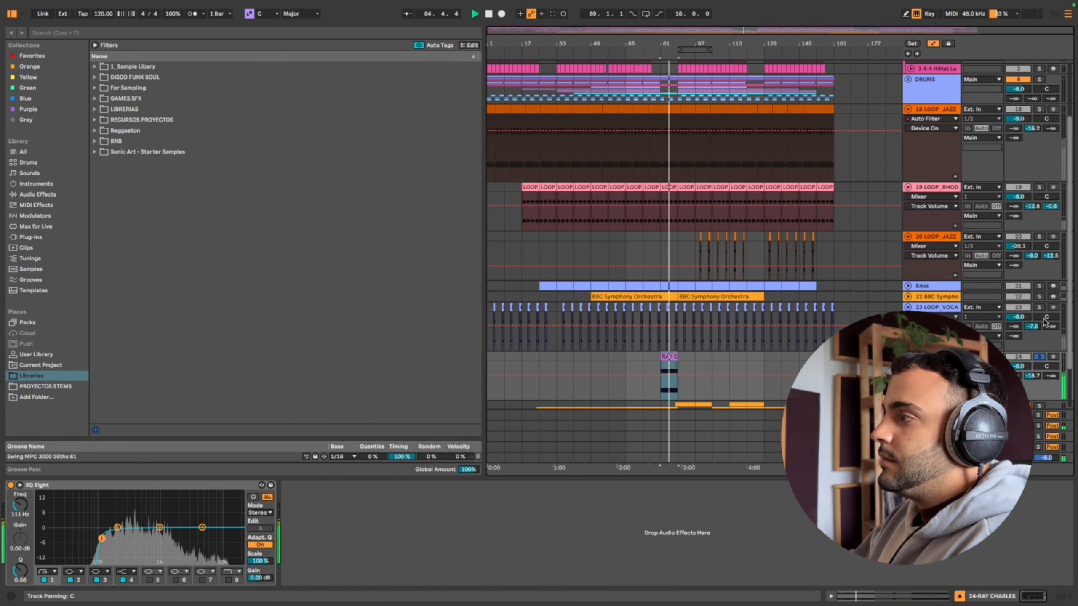
pyautogui.click(1039, 357)
pyautogui.press('space')
# Fold tracks 24 RAY CHARLES, 23 LOOP_VOCALFX 02 and 20 LOOP_JAZZY in the arrangement
pyautogui.click(909, 357)
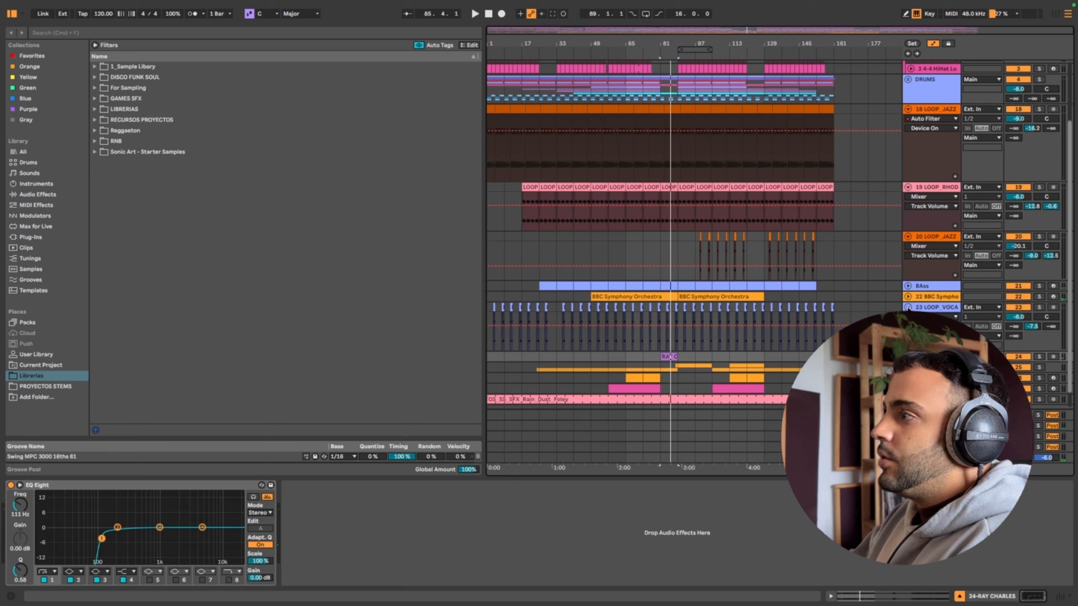
pyautogui.click(908, 307)
pyautogui.click(908, 237)
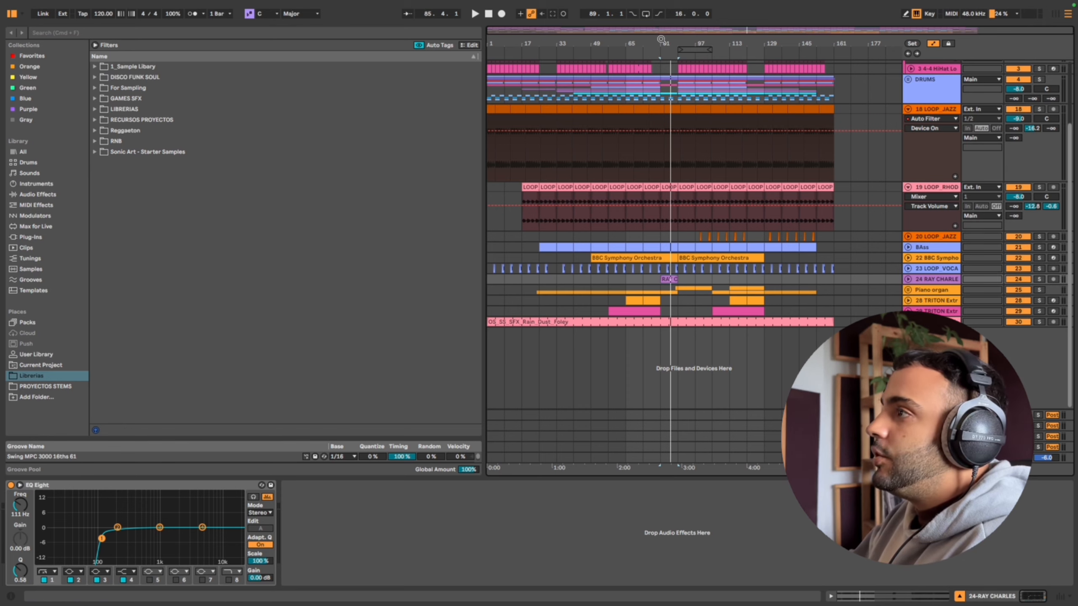
# Examine the repeated LOOP_JAZZY clips on track 18 around bars 156 and 150
pyautogui.moveTo(661, 40); pyautogui.dragTo(661, 83)
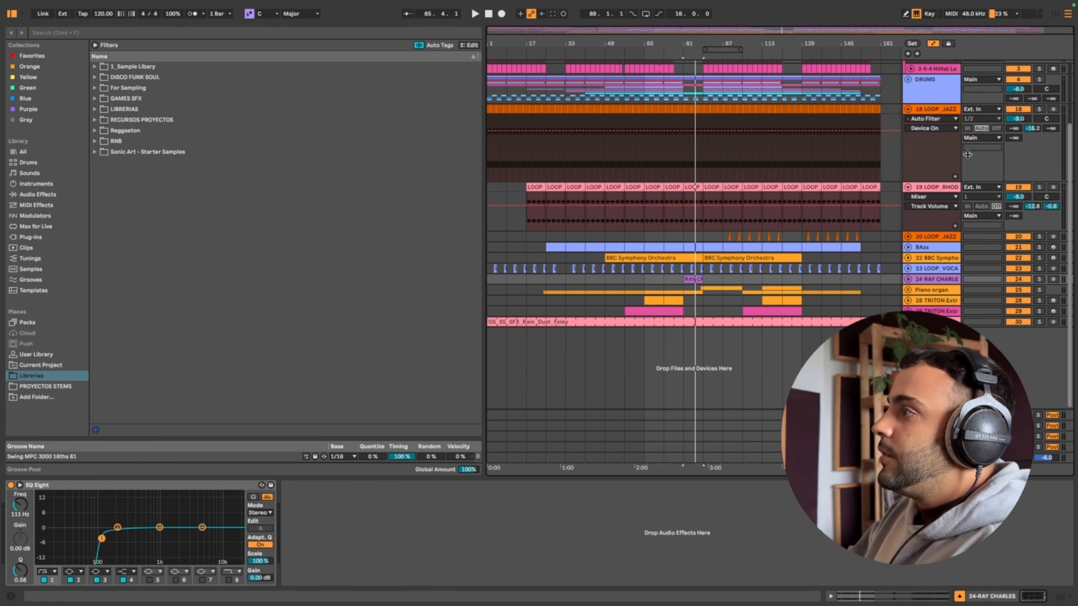
pyautogui.click(870, 109)
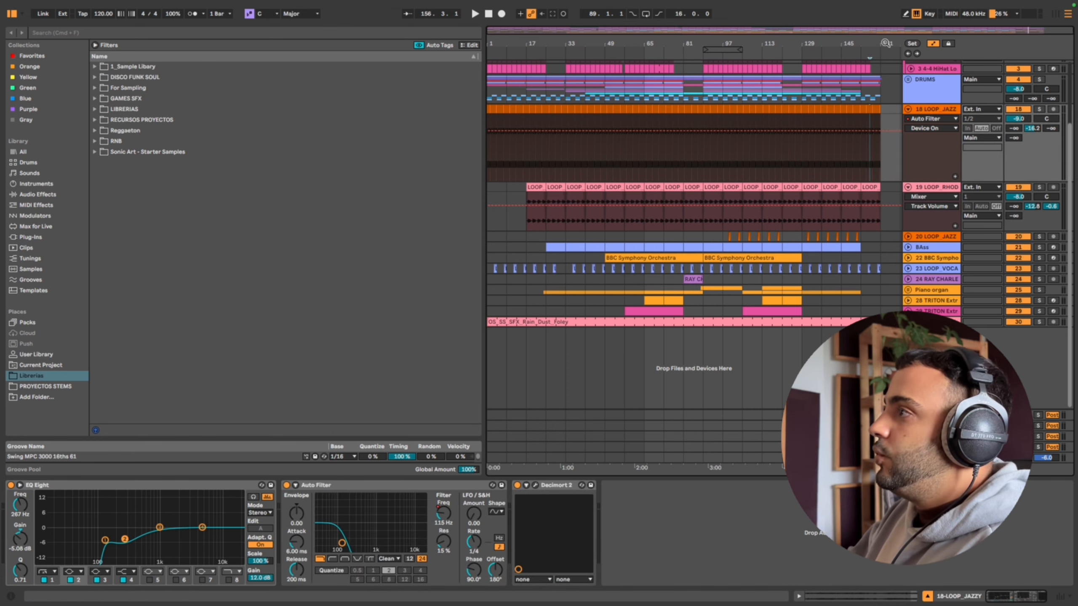
pyautogui.moveTo(885, 42); pyautogui.dragTo(885, 95)
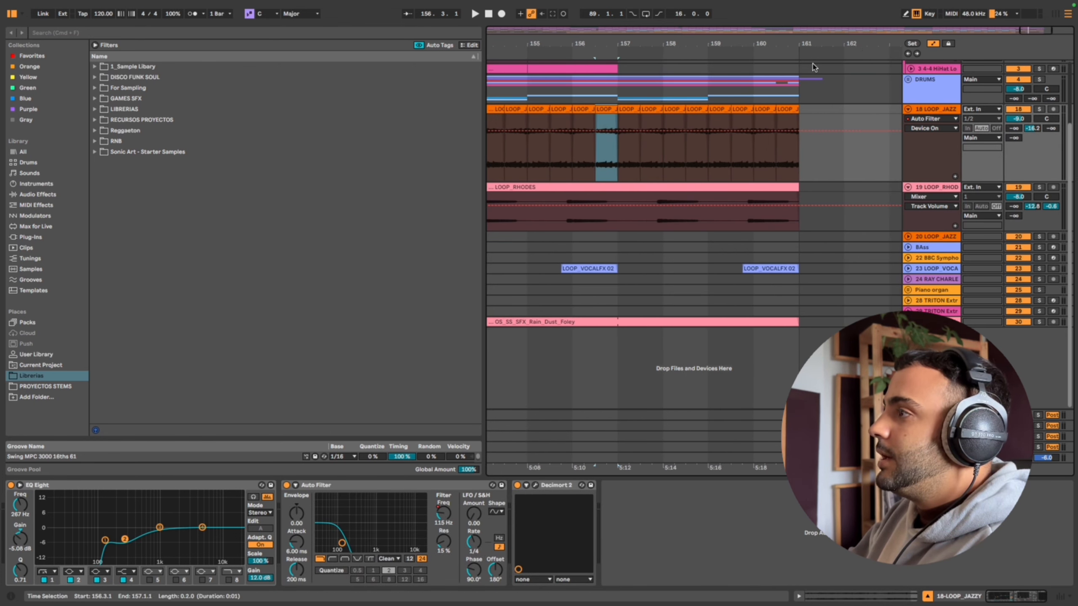
pyautogui.moveTo(786, 43); pyautogui.dragTo(755, 8)
pyautogui.click(665, 109)
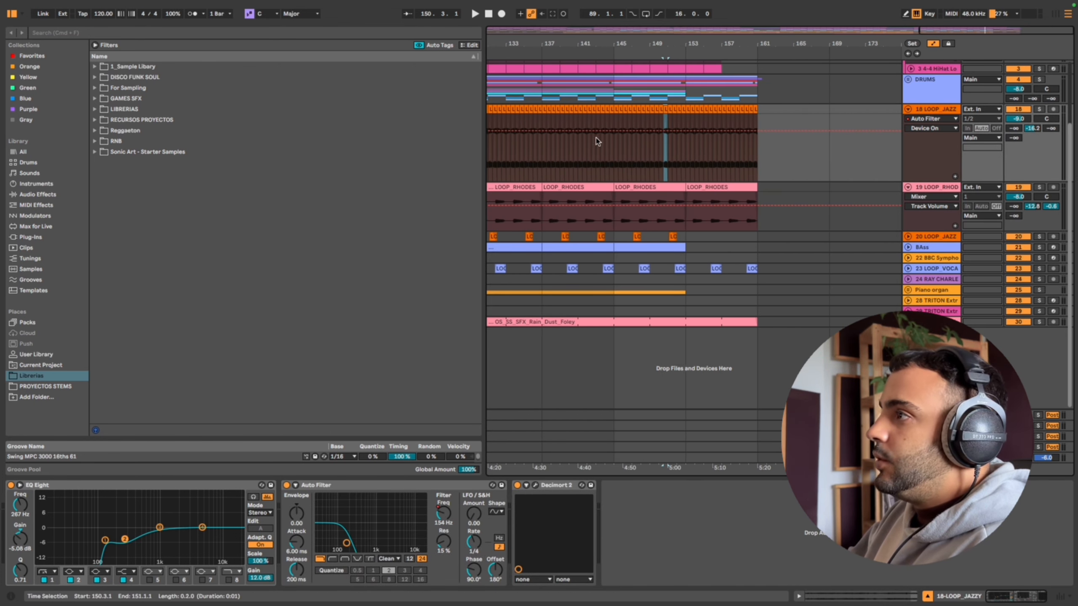
pyautogui.moveTo(601, 43); pyautogui.dragTo(601, 81)
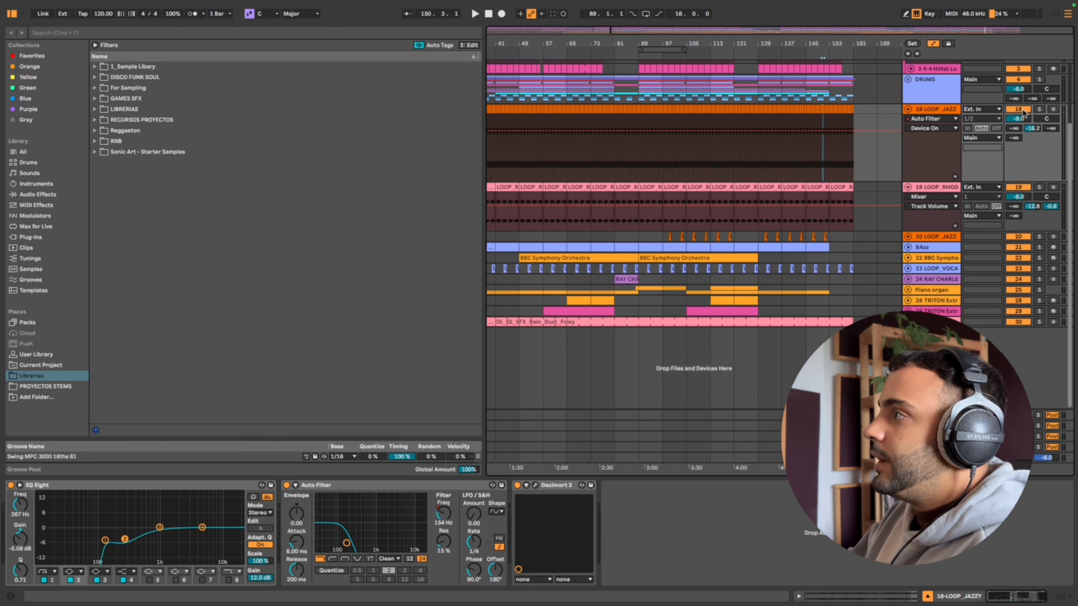
# Adjust the fixed grid at the arrangement's start and select the first LOOP_JAZZY clip on track 18, from 1.1.1 to 1.3.1
pyautogui.moveTo(696, 43); pyautogui.dragTo(882, 40)
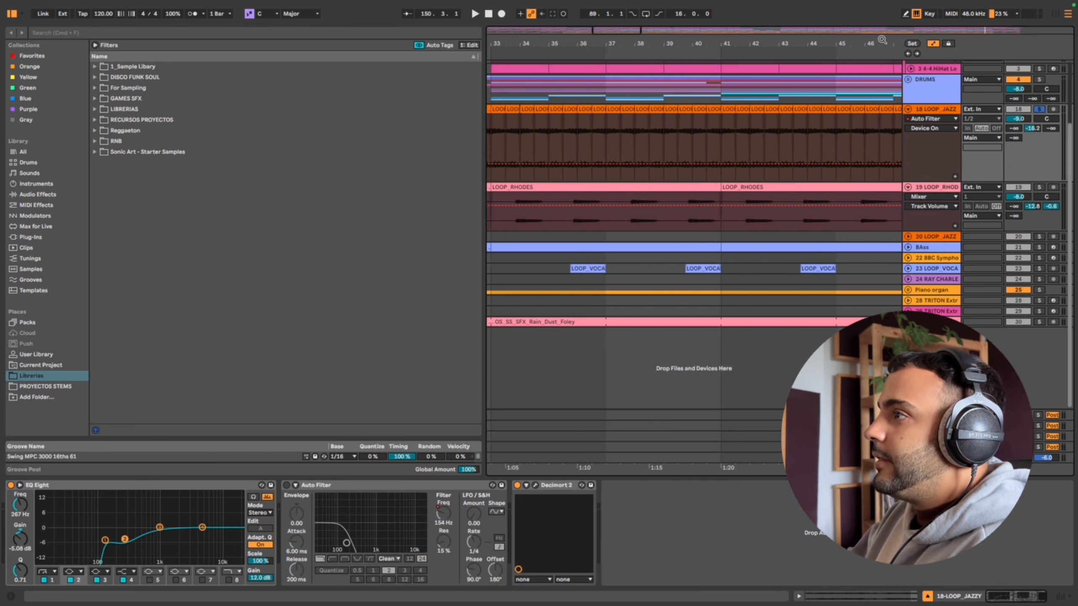
pyautogui.moveTo(501, 43); pyautogui.dragTo(768, 17)
pyautogui.rightClick(527, 185)
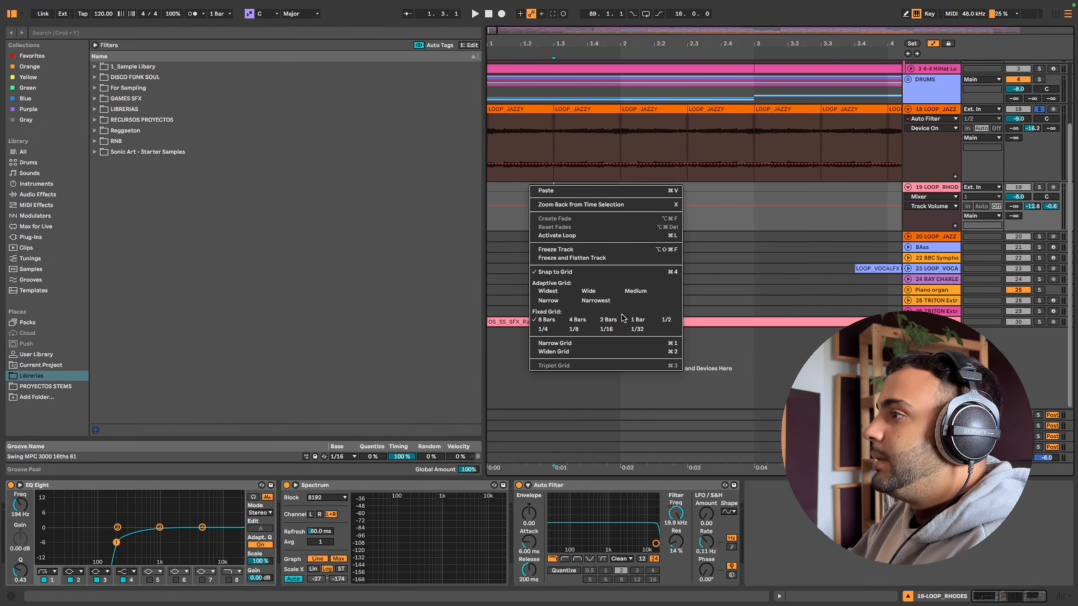
pyautogui.click(622, 315)
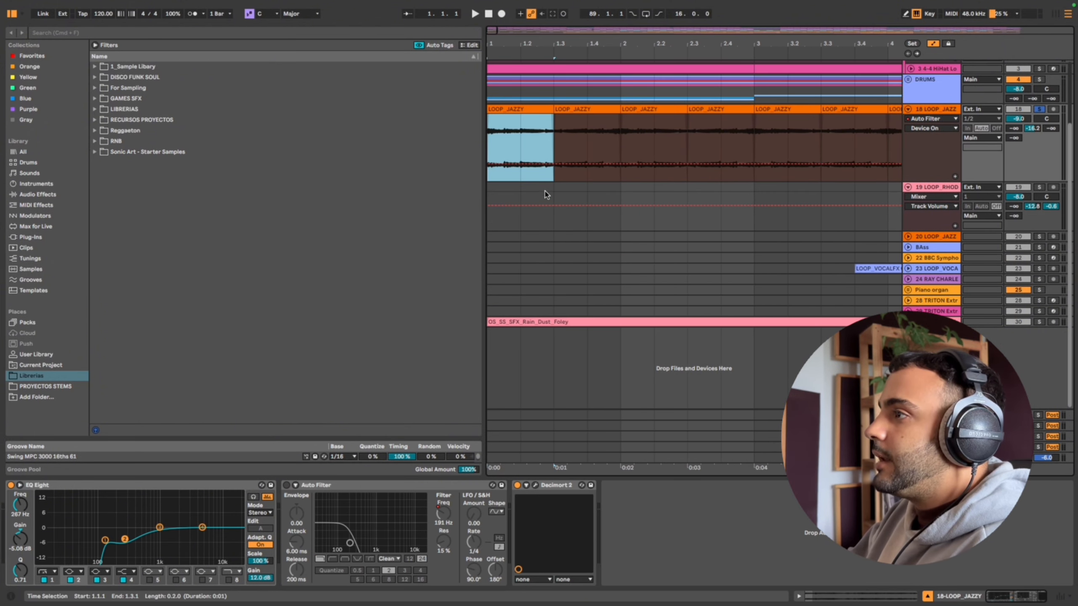
pyautogui.moveTo(547, 195); pyautogui.dragTo(492, 105)
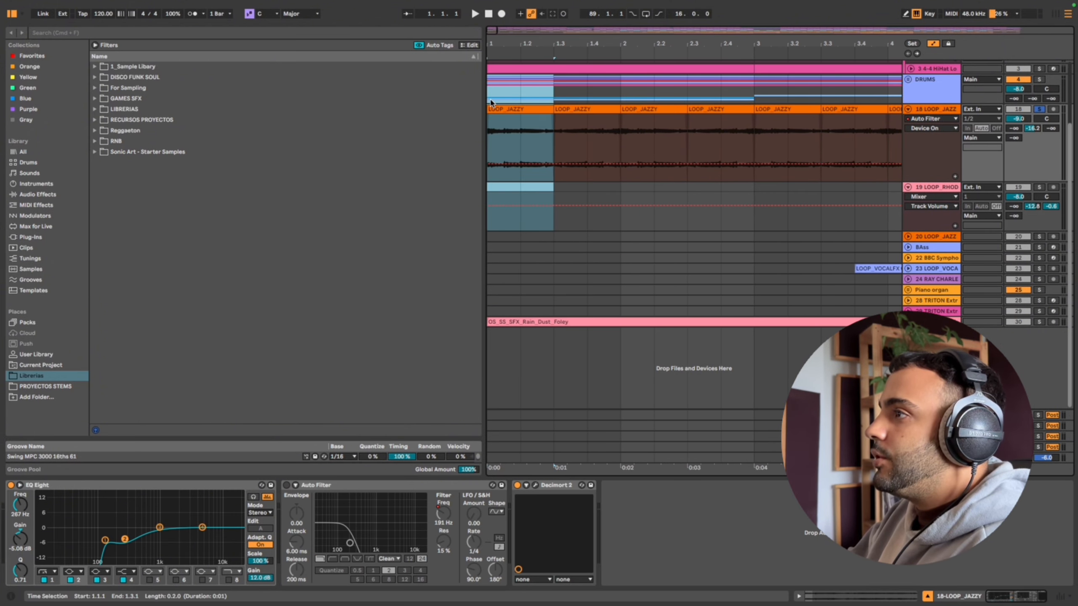
pyautogui.moveTo(552, 130); pyautogui.dragTo(485, 109)
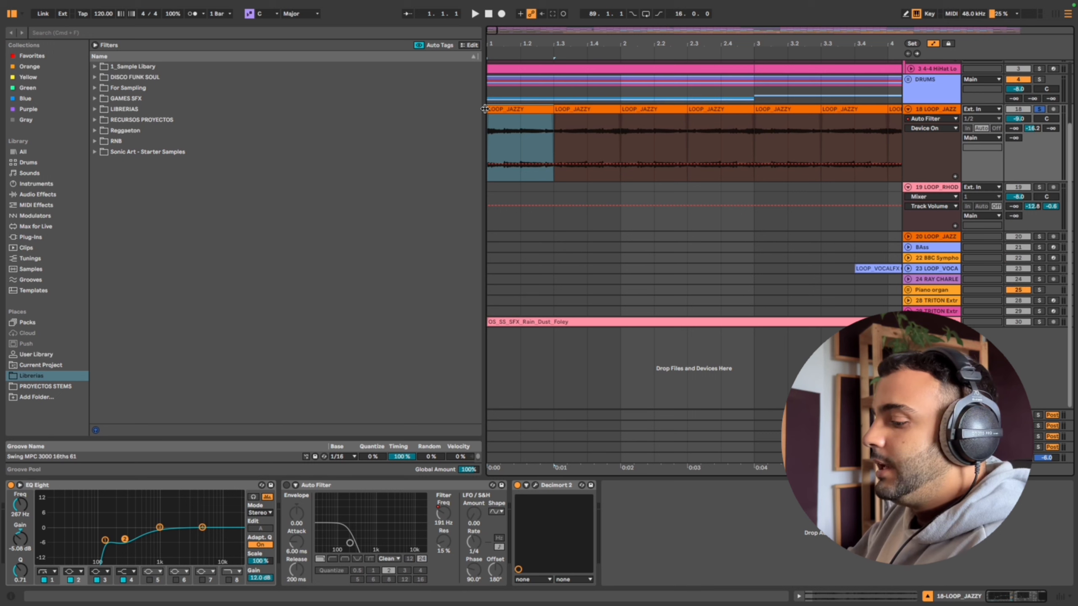
pyautogui.click(585, 108)
pyautogui.rightClick(572, 111)
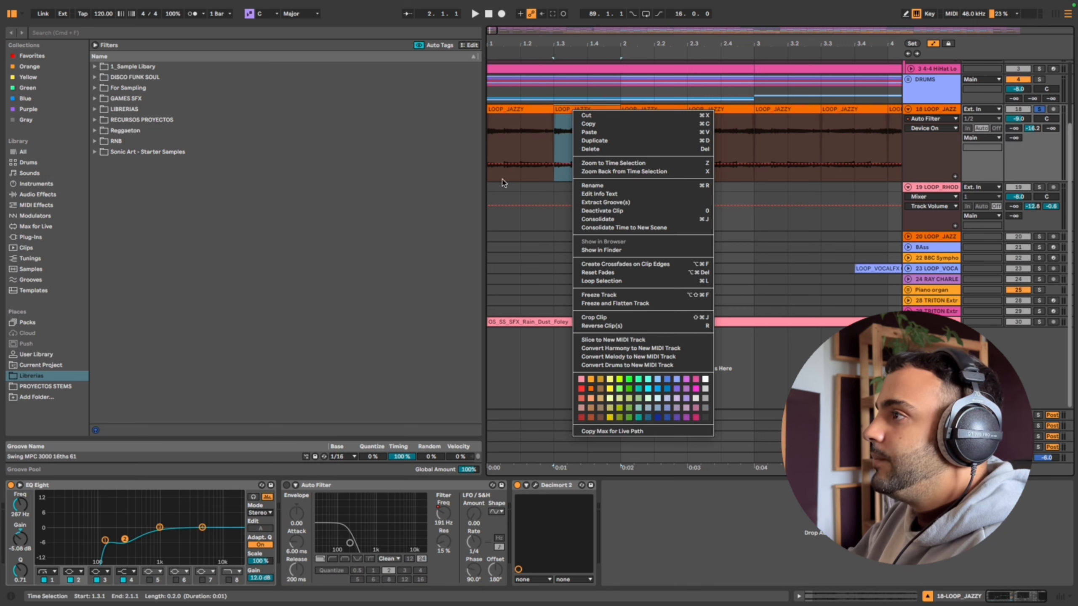
pyautogui.click(548, 190)
pyautogui.press('super+z')
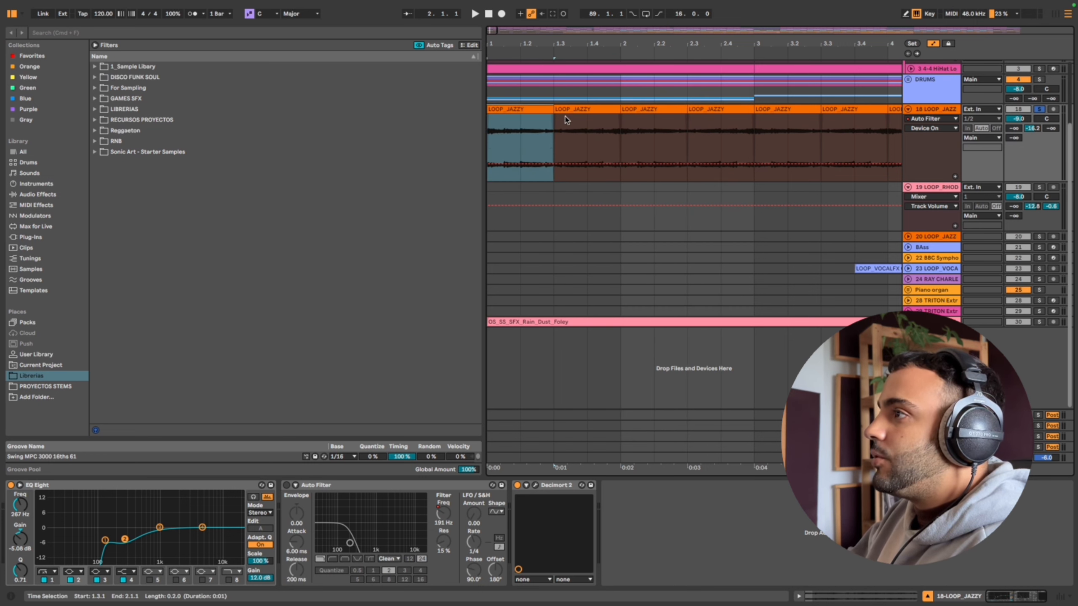
# Listen to the soloed LOOP_JAZZY track 18 without its Auto Filter, then turn the filter on and play again
pyautogui.press('space')
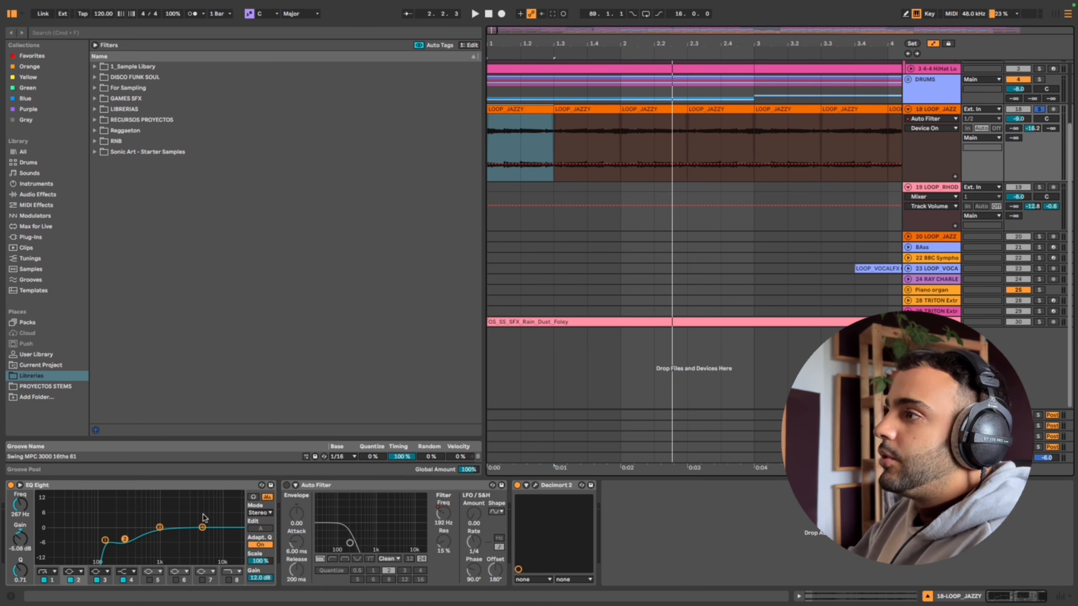
pyautogui.click(286, 486)
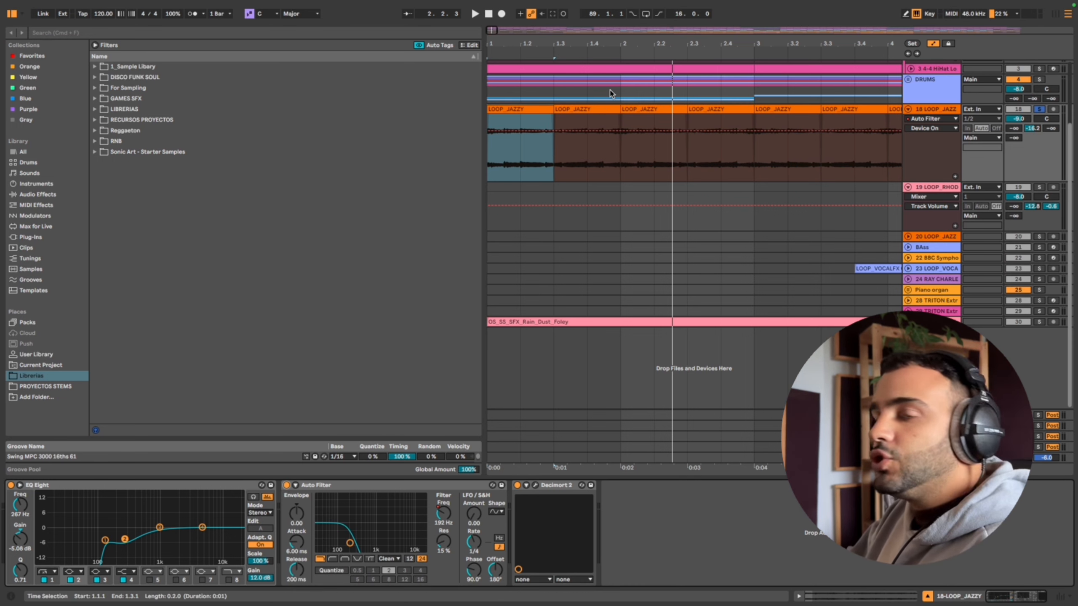
pyautogui.press('space')
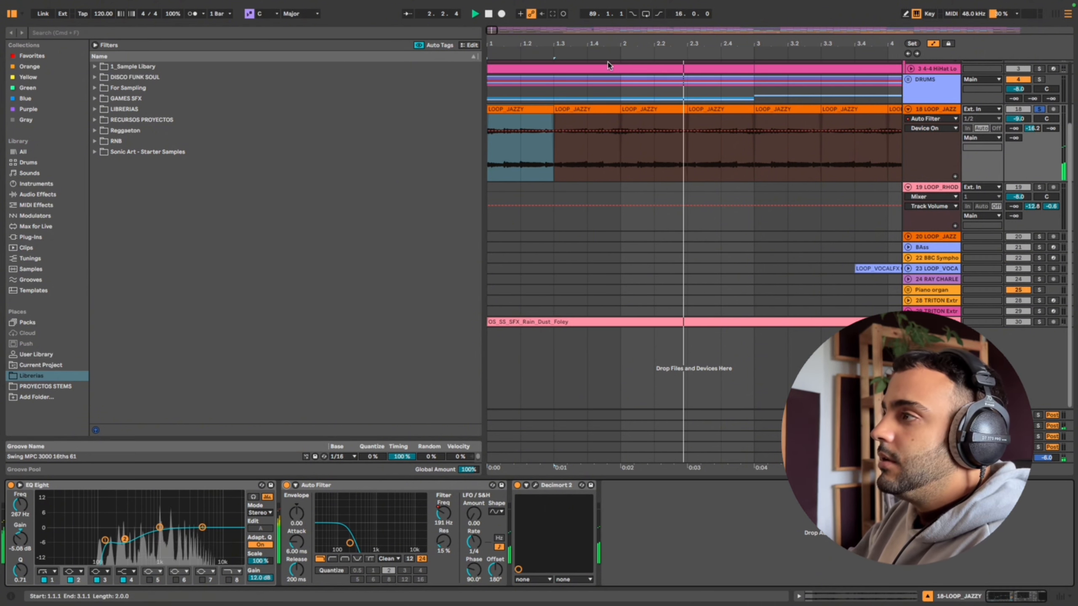
# Open the Decimort 2 bit crusher on track 18 to view its preset, then close the plug-in window
pyautogui.click(536, 485)
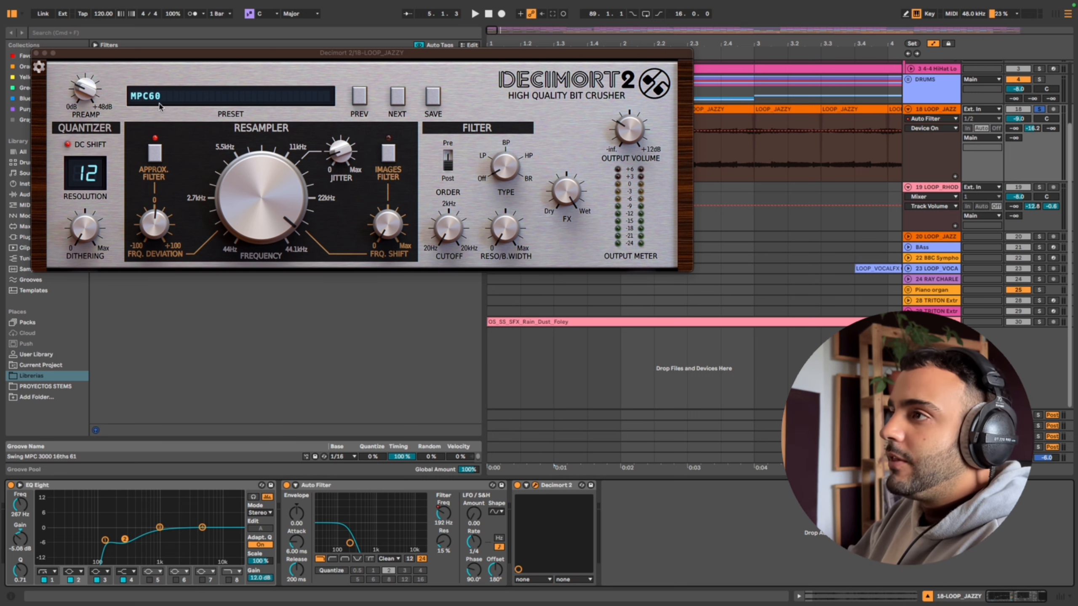
pyautogui.click(36, 53)
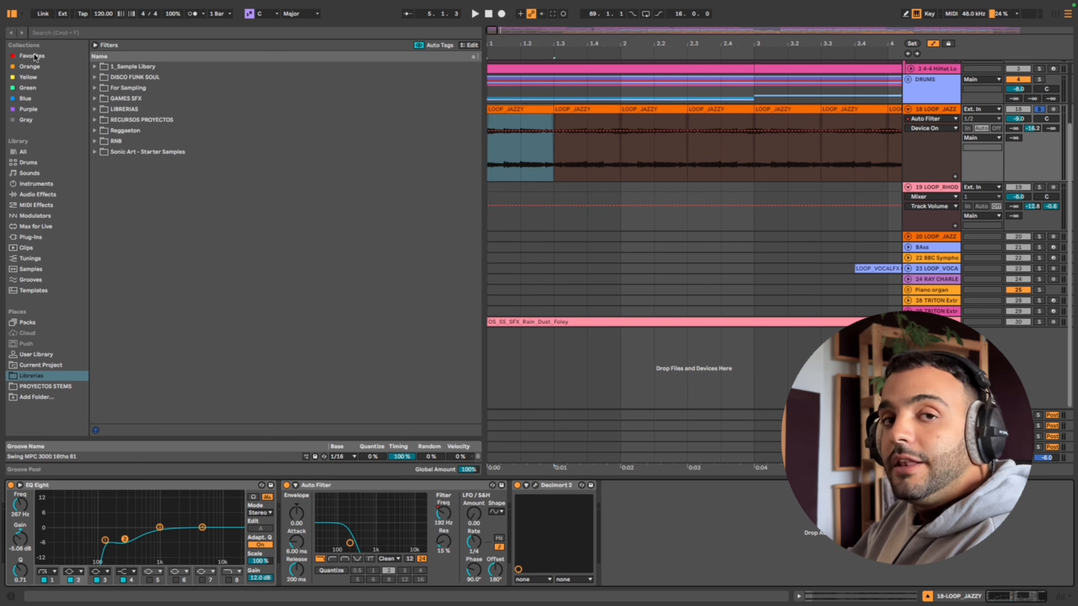
# Search the browser's audio effects for "vintage"
pyautogui.click(469, 34)
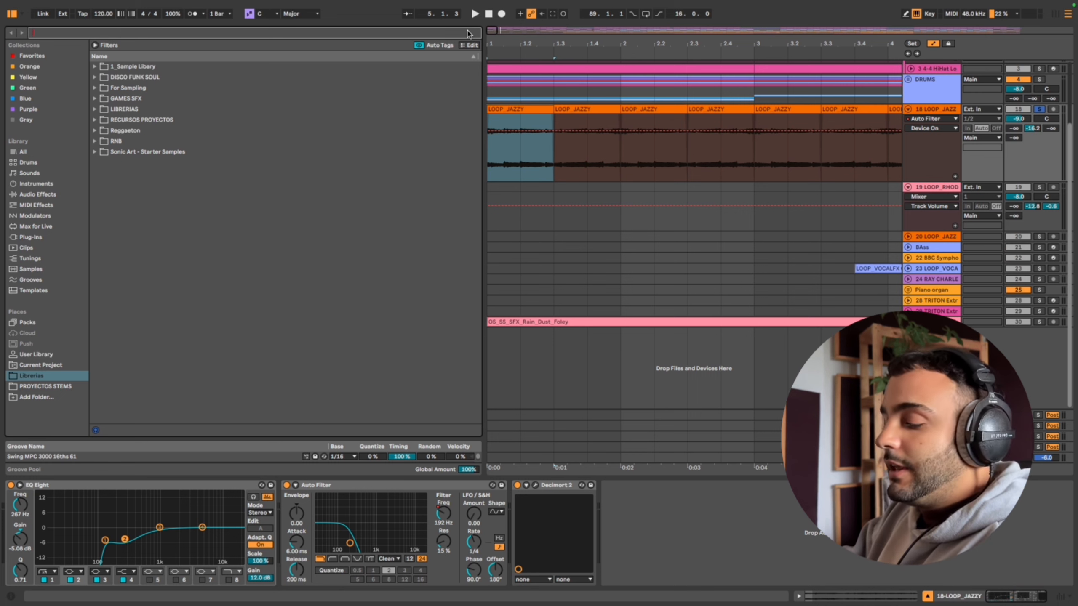
pyautogui.write('vintage')
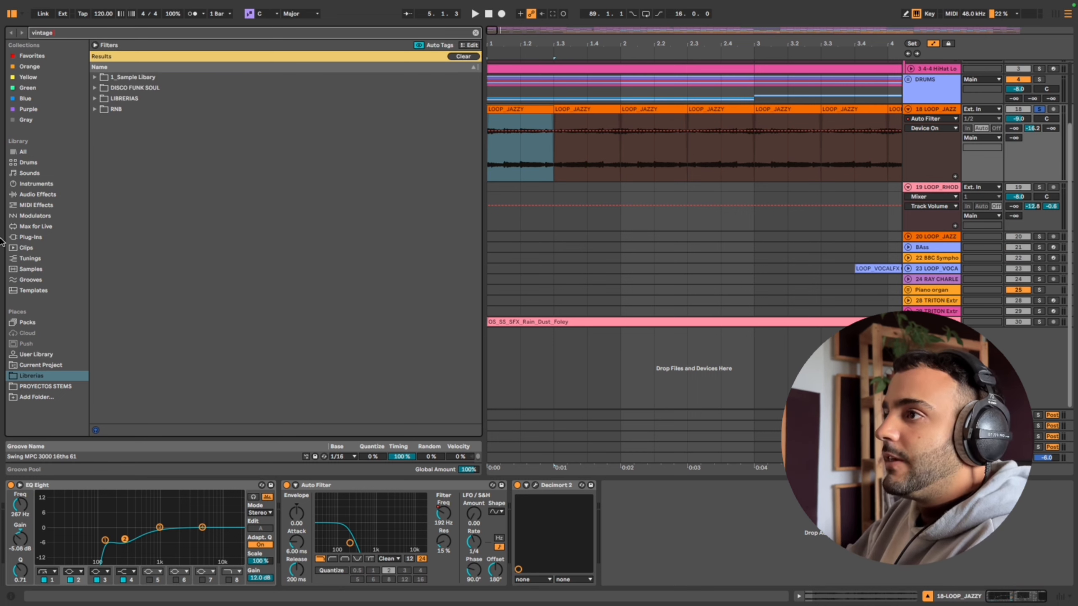
pyautogui.click(63, 194)
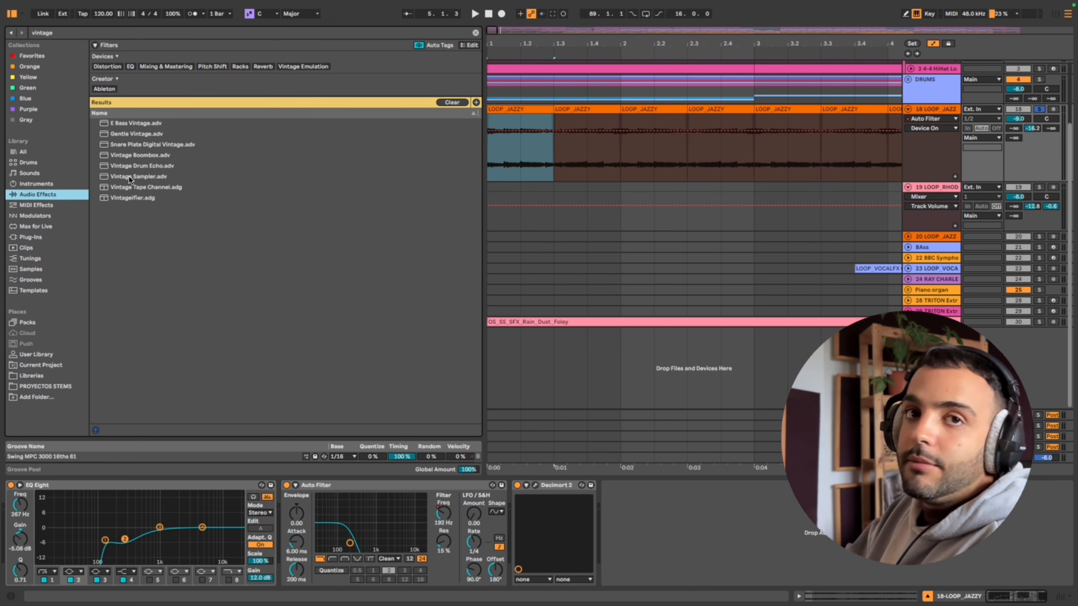
# Play track 18 LOOP_JAZZY from the start, then unfold and solo track 20 LOOP_JAZZY and select its clip at bar 99
pyautogui.press('space')
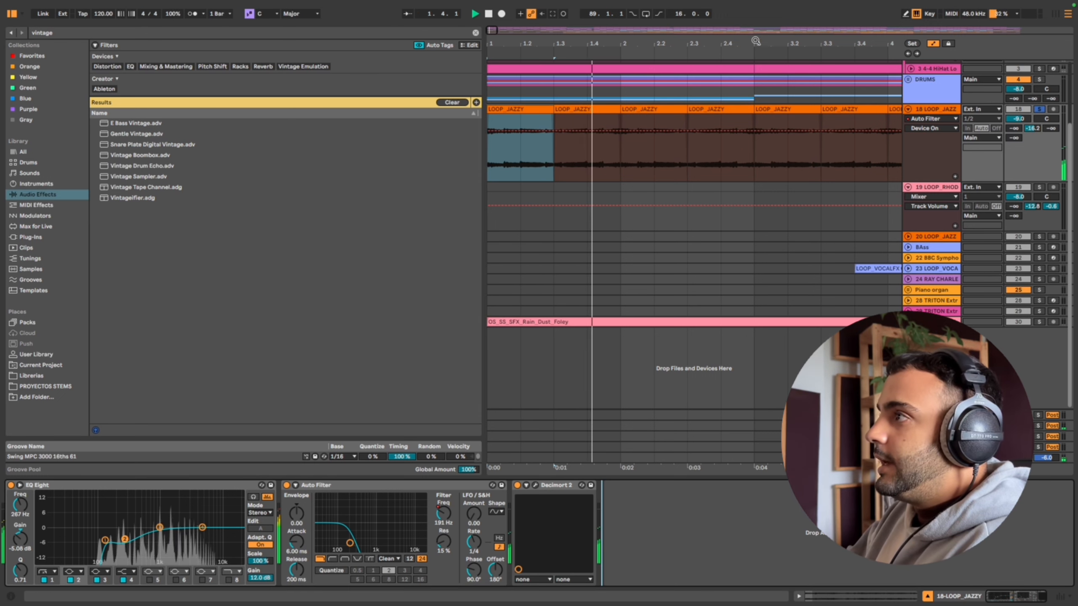
pyautogui.moveTo(756, 40); pyautogui.dragTo(492, 40)
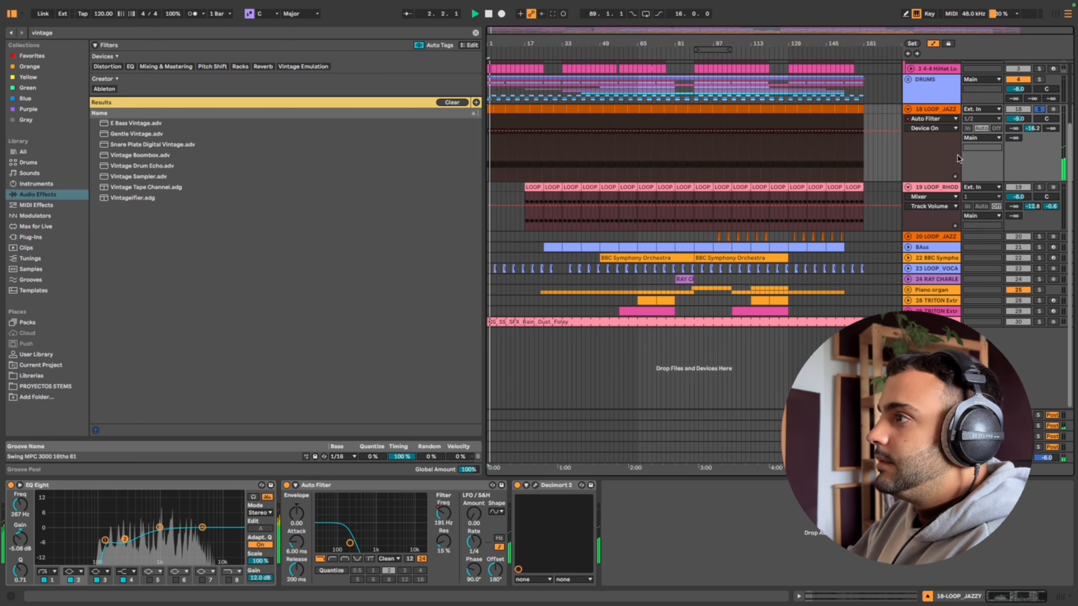
pyautogui.click(908, 236)
pyautogui.click(1039, 236)
pyautogui.click(718, 237)
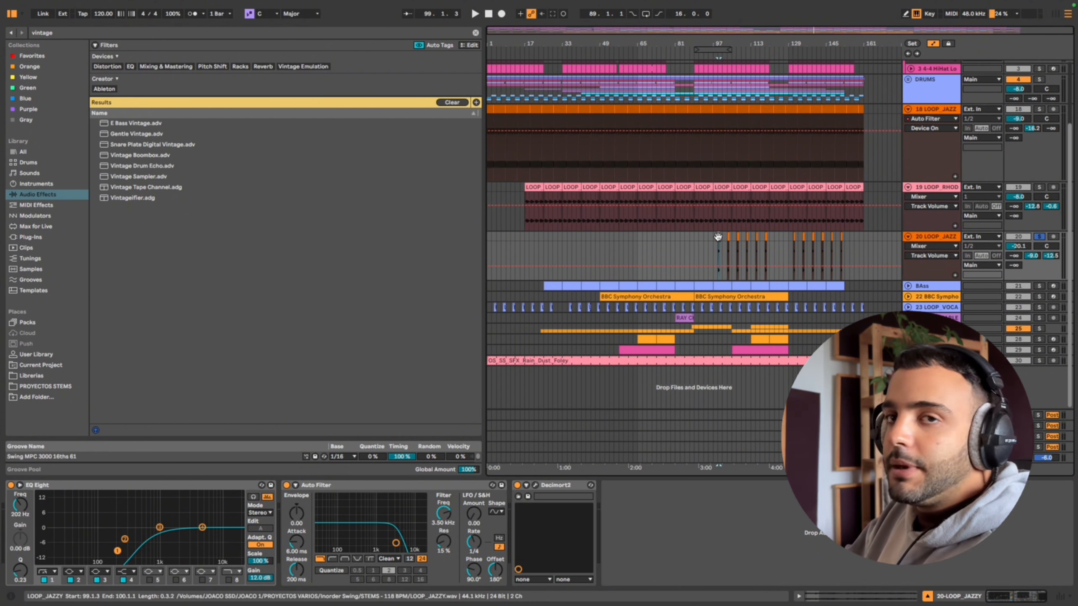
# Play the soloed track 20 LOOP_JAZZY, then solo track 2 WR_VDTH_80S in the Kick group and listen from bar 99
pyautogui.press('space')
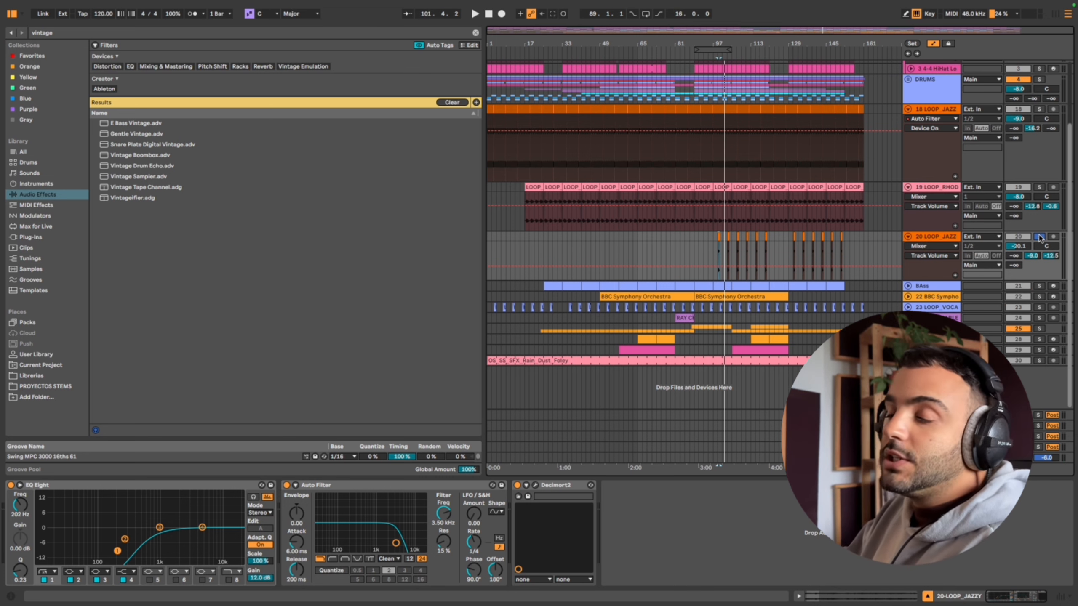
pyautogui.scroll(3, 1040, 238)
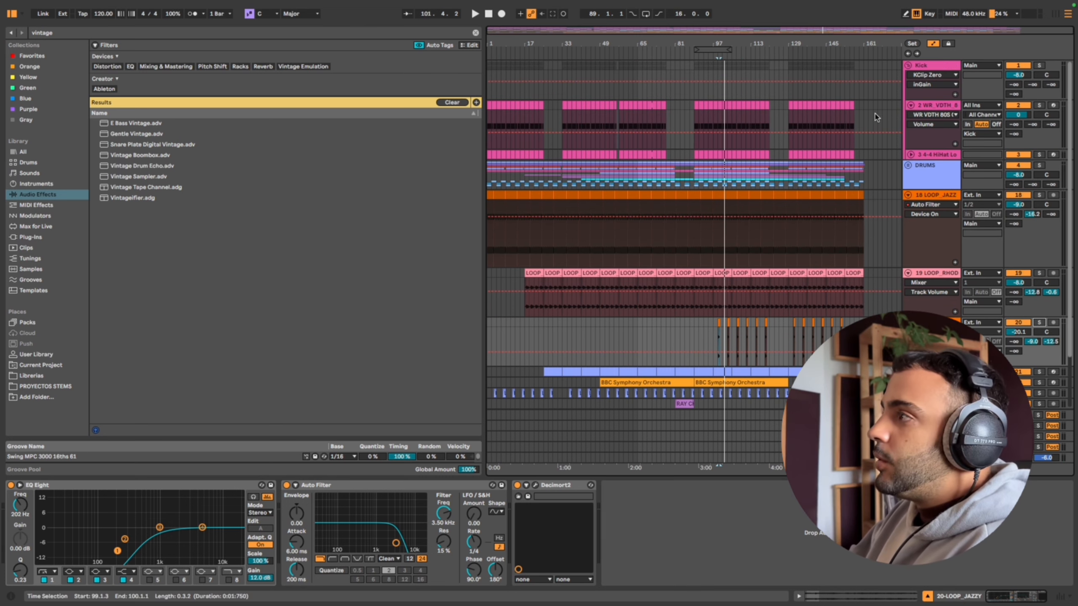
pyautogui.click(922, 69)
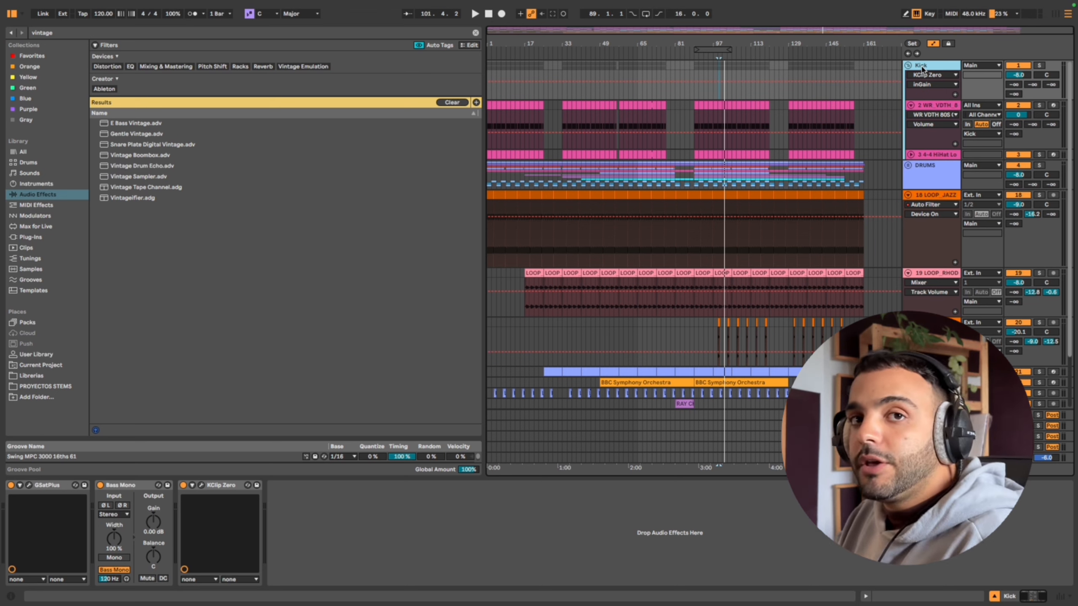
pyautogui.click(720, 125)
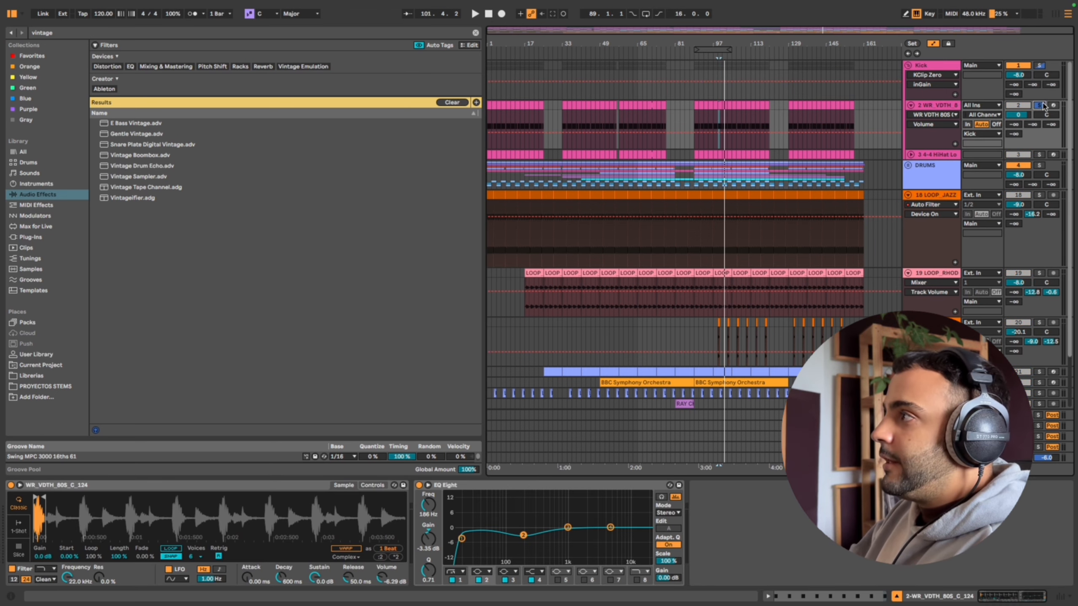
pyautogui.press('space')
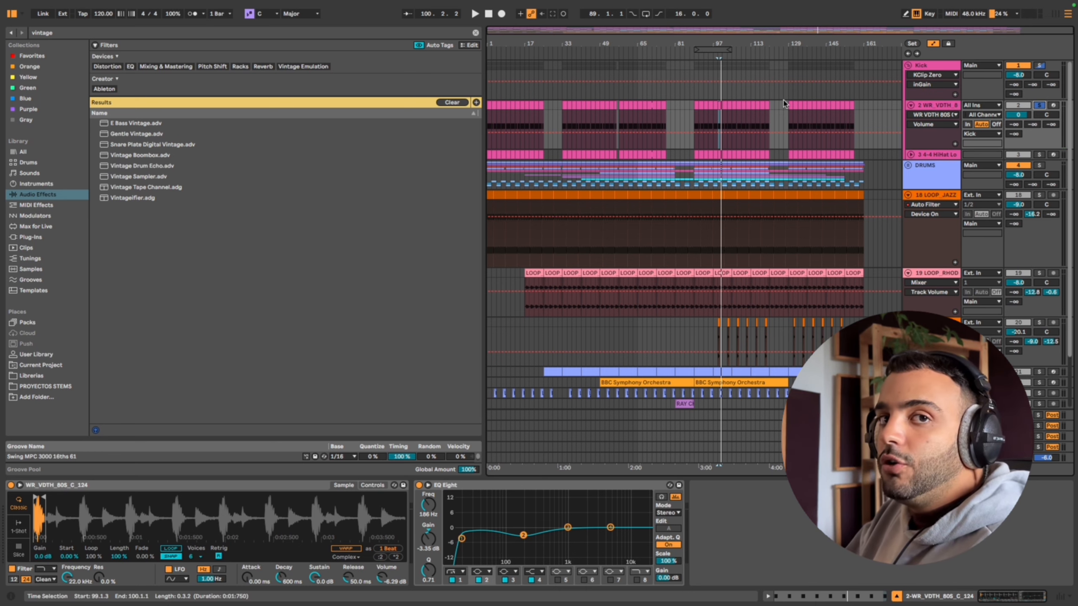
pyautogui.press('space')
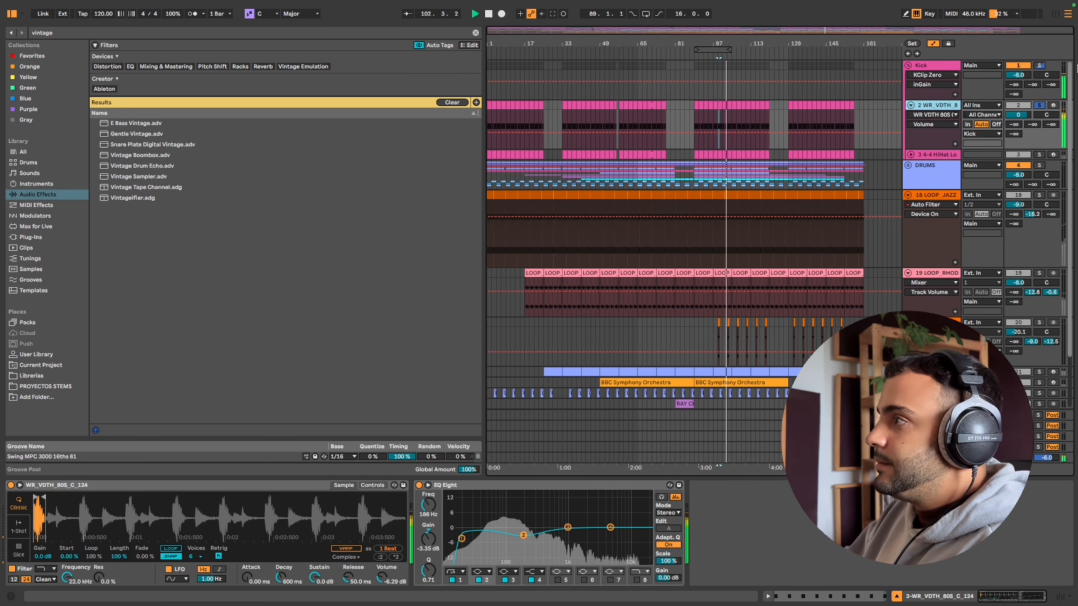
# Add track 3 4-4 HiHat Loop to the solo, unfold it and listen to it together with track 2
pyautogui.click(940, 157)
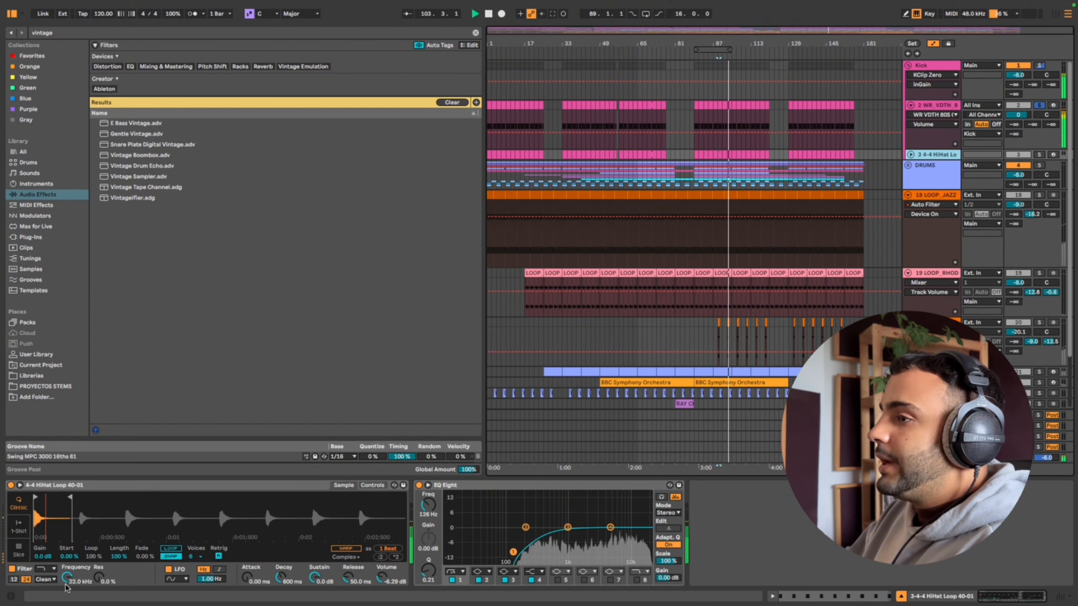
pyautogui.click(1039, 154)
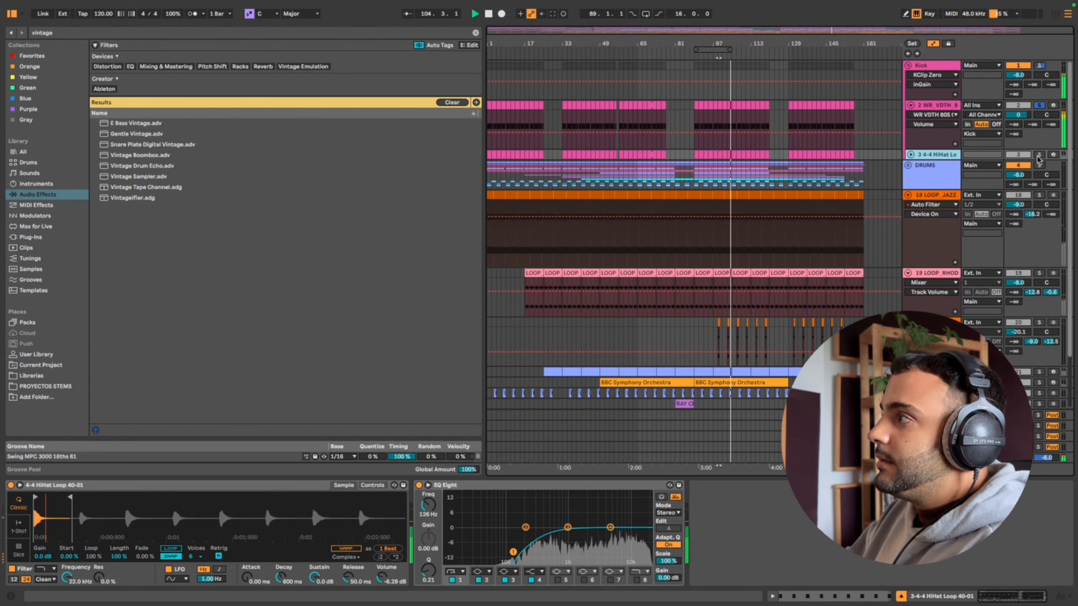
pyautogui.click(911, 155)
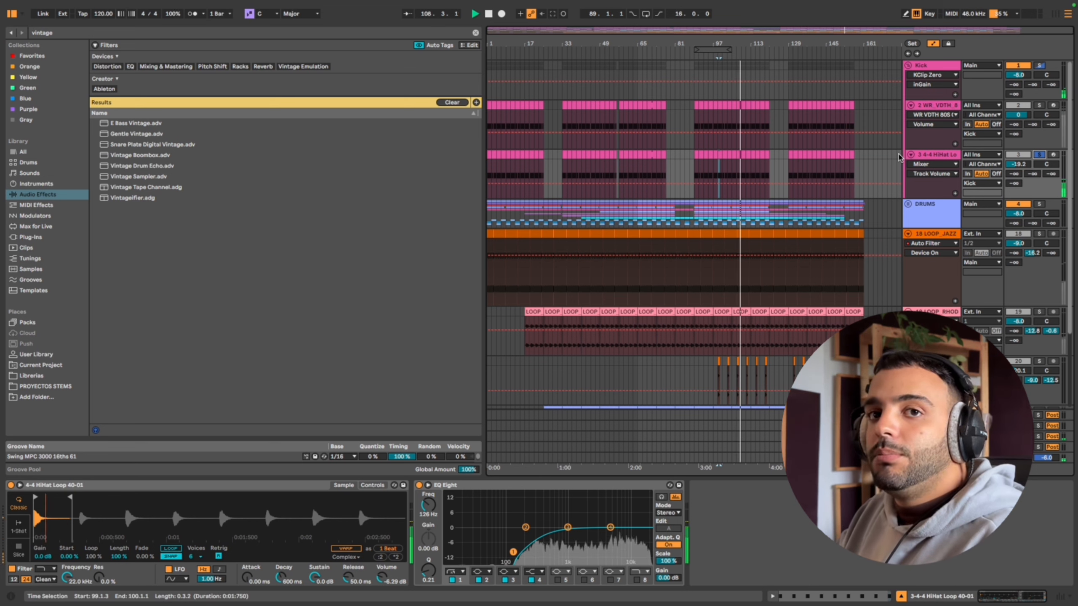
pyautogui.click(945, 155)
pyautogui.click(938, 105)
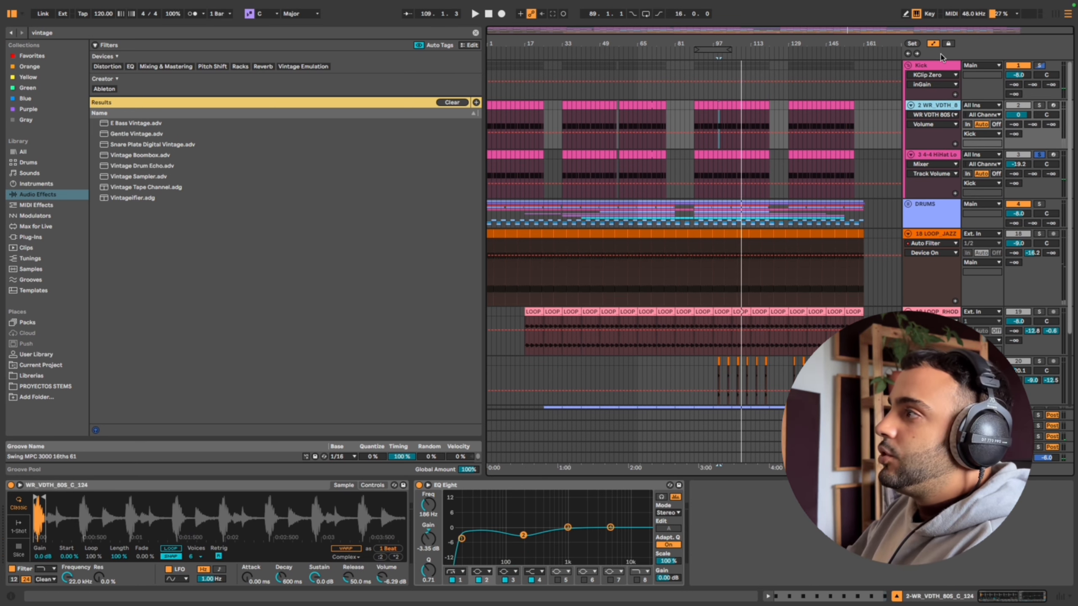
# Solo the whole Kick group and open its GSatPlus saturator, placing the plug-in window over the lower part of the browser
pyautogui.click(942, 63)
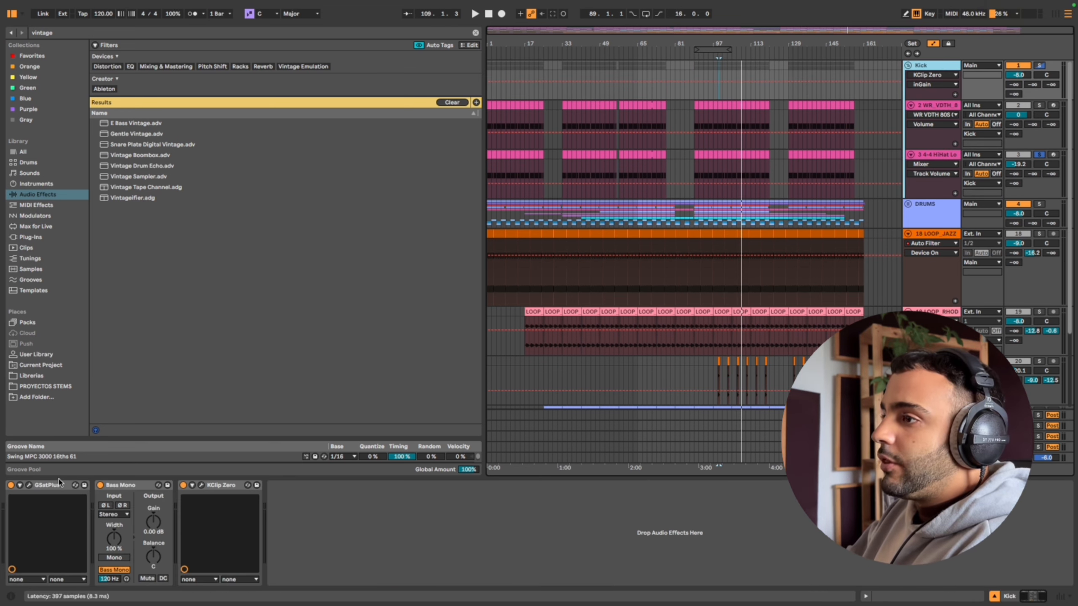
pyautogui.click(1041, 67)
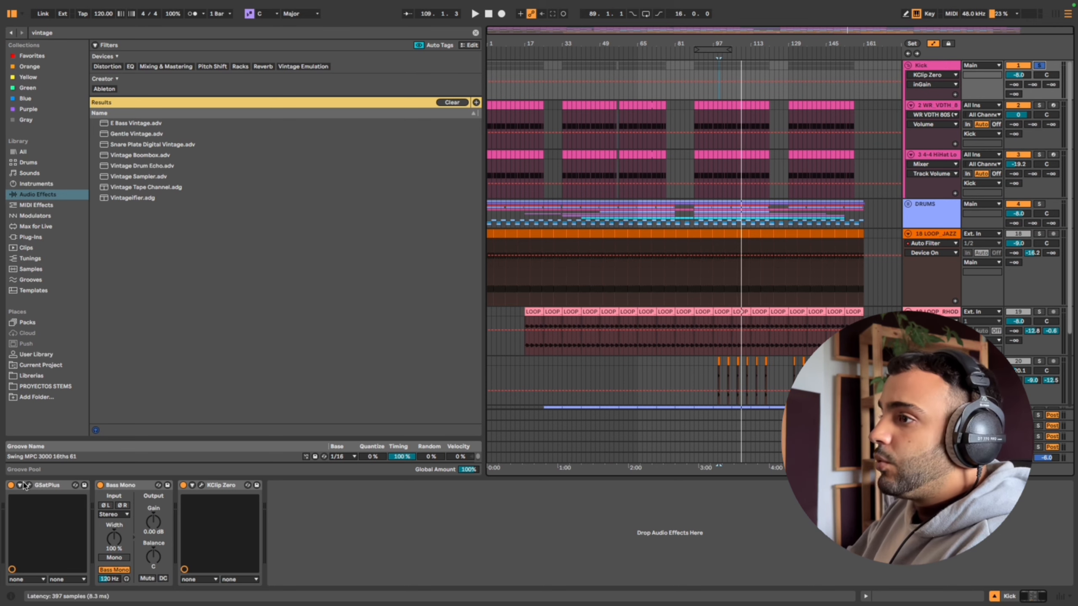
pyautogui.click(28, 486)
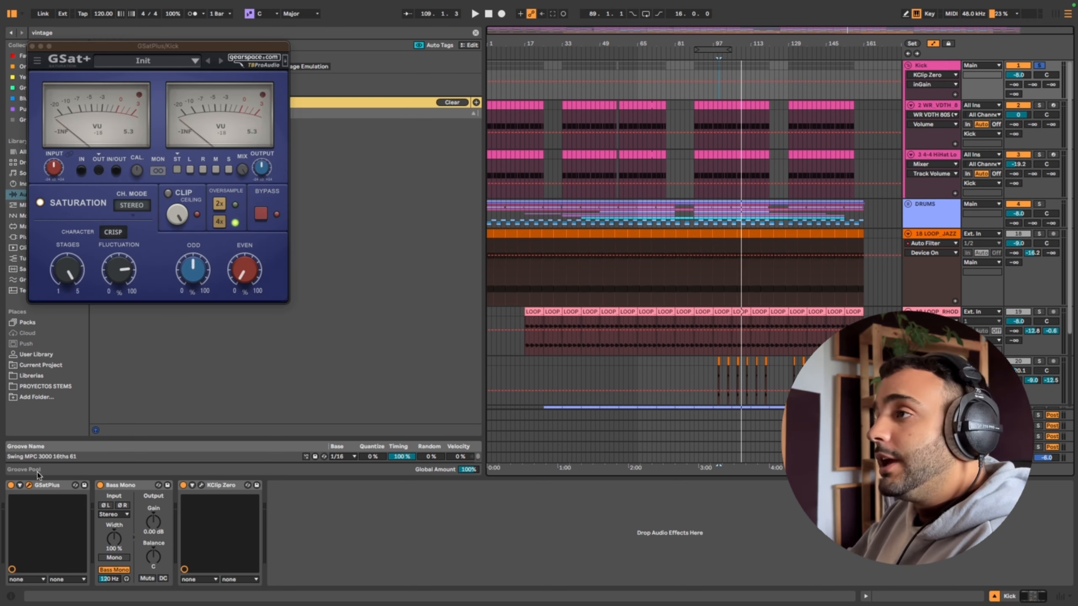
pyautogui.moveTo(109, 46); pyautogui.dragTo(288, 194)
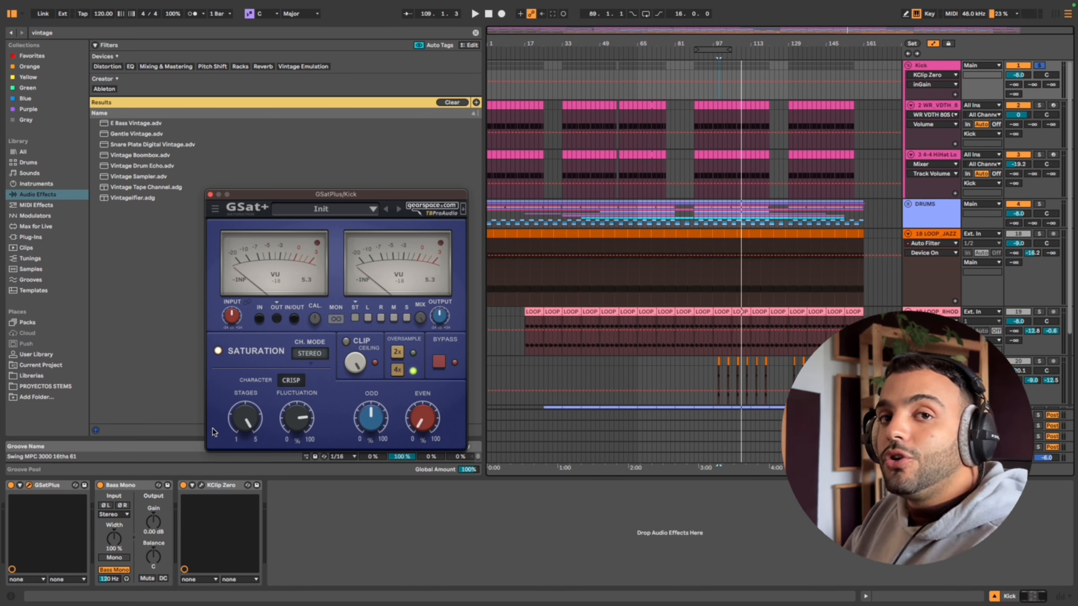
# Play the soloed Kick group from bar 99 with GSatPlus off, turn the saturator on to compare, and stop playback
pyautogui.click(10, 485)
pyautogui.press('space')
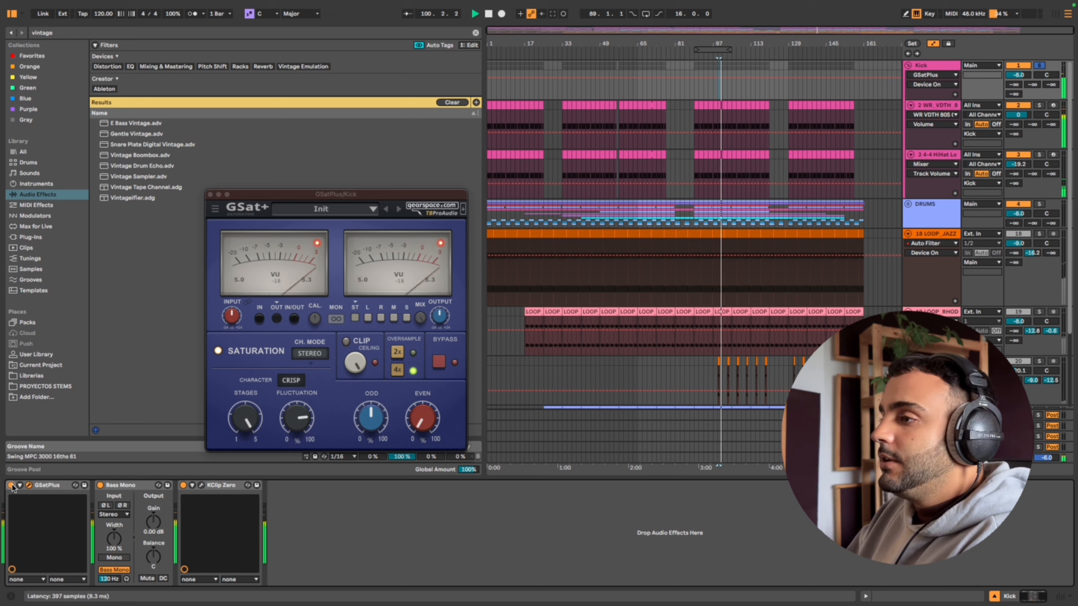
pyautogui.click(11, 485)
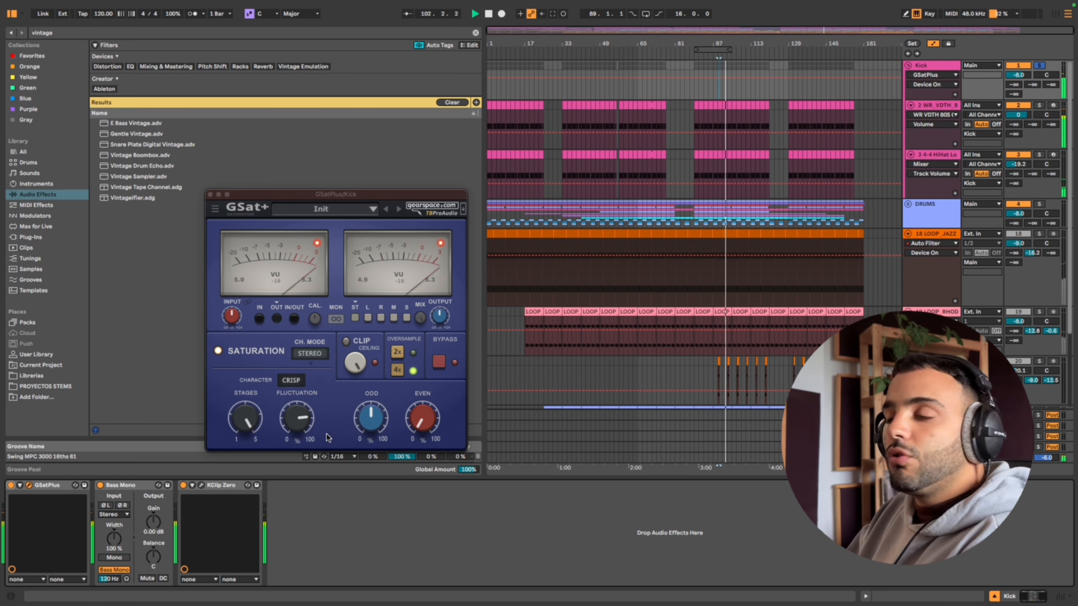
pyautogui.press('space')
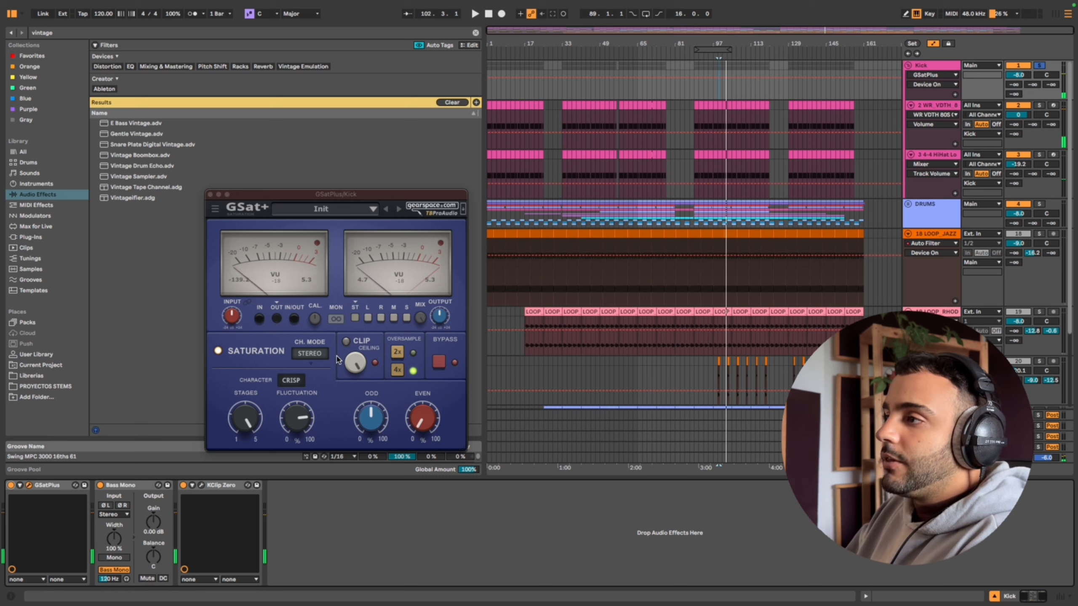
# View the saturation character options in GSatPlus, leave crisp selected, and close the plug-in window
pyautogui.click(292, 381)
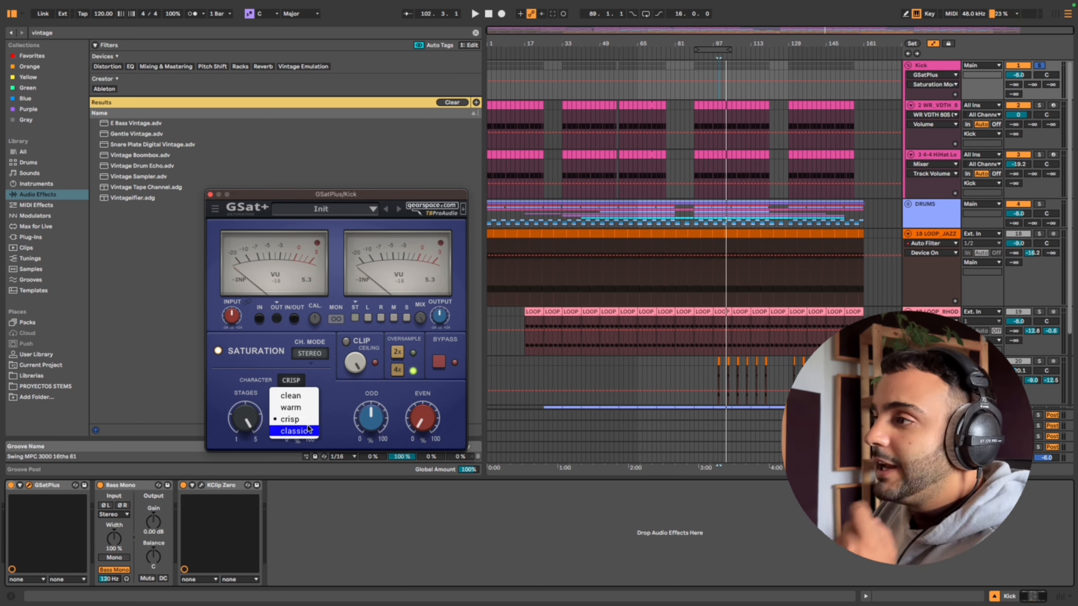
pyautogui.click(327, 412)
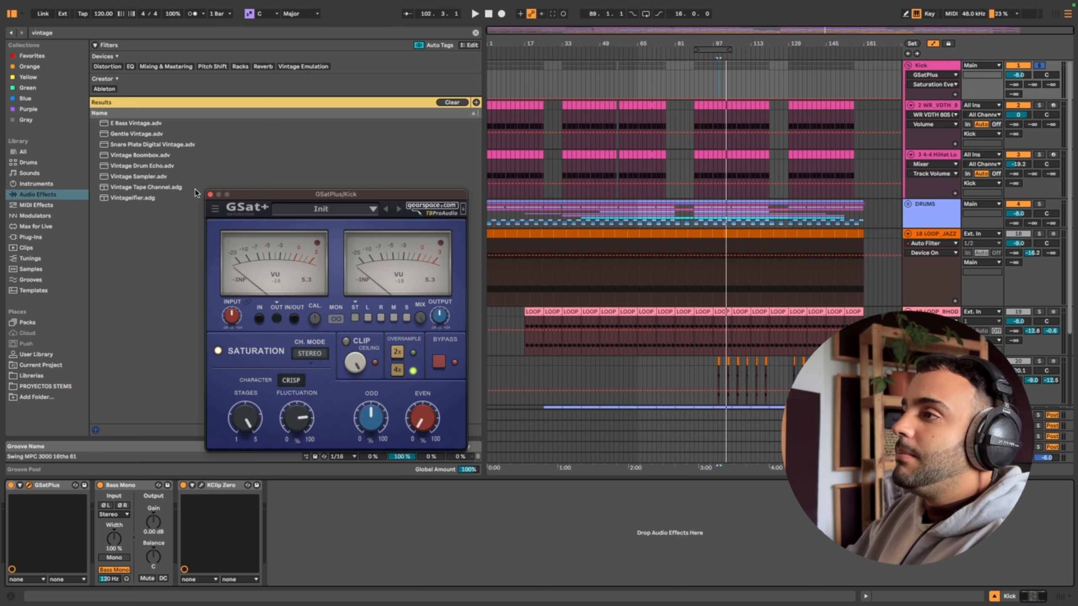
pyautogui.click(210, 195)
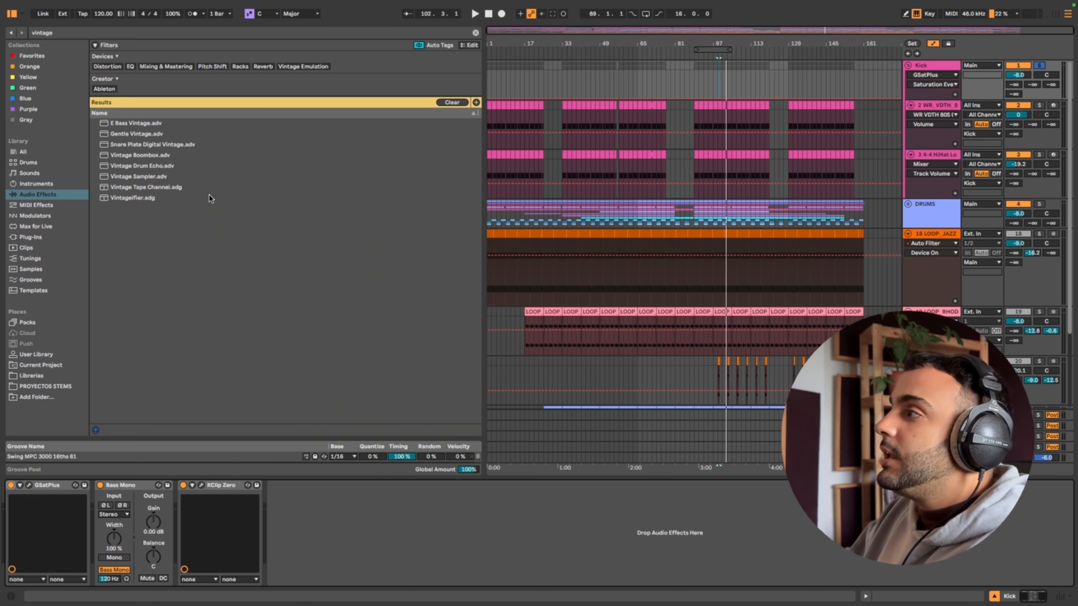
# Play the soloed Kick group, then unfold the DRUMS group and look through its percussion tracks
pyautogui.press('space')
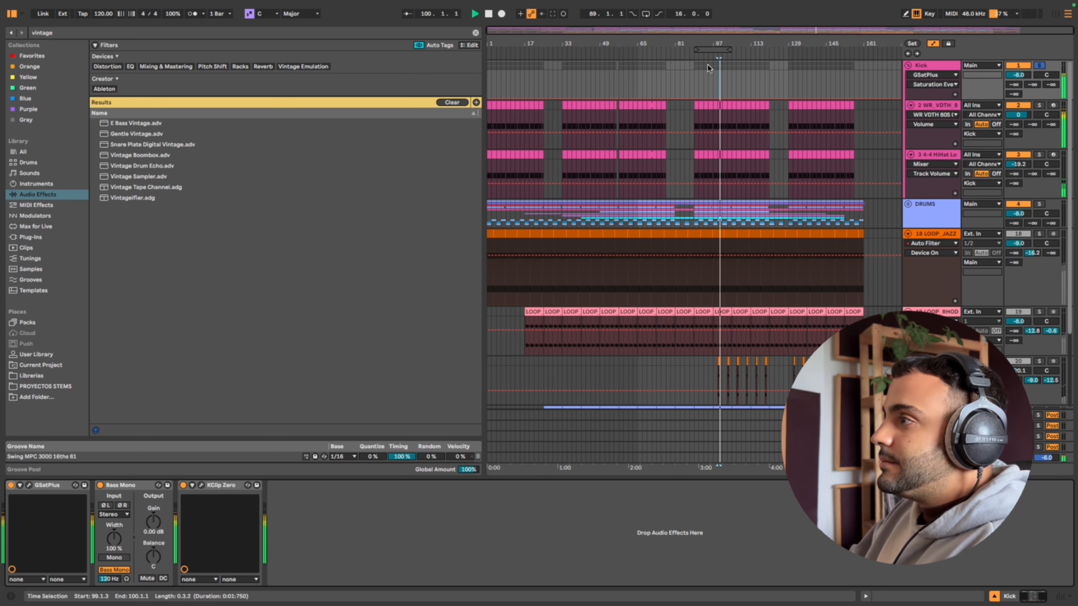
pyautogui.click(908, 203)
pyautogui.scroll(-3, 872, 265)
pyautogui.scroll(-5, 894, 278)
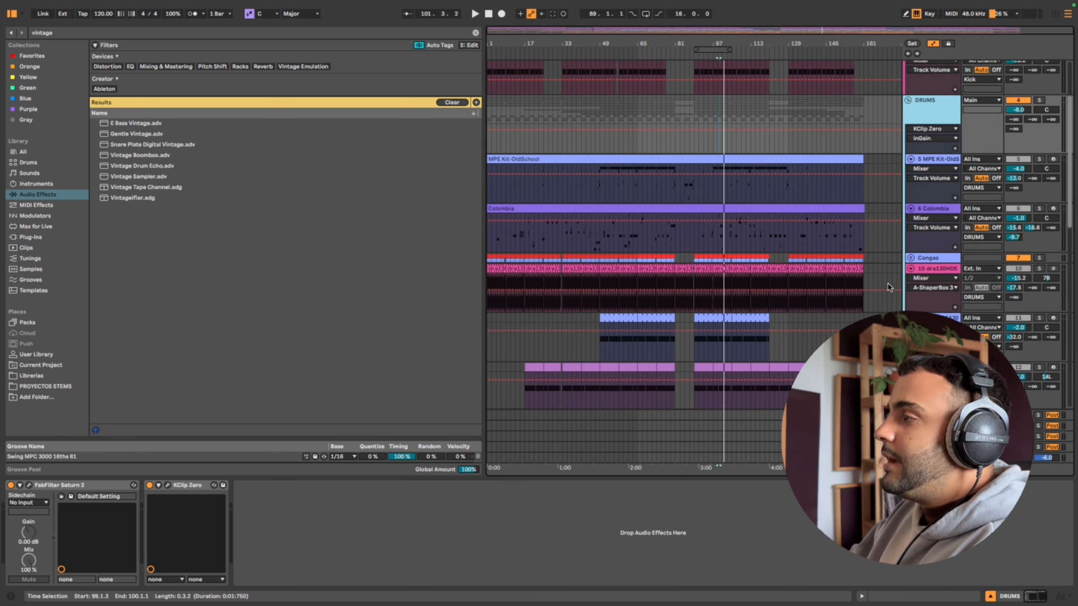
pyautogui.click(928, 273)
pyautogui.scroll(-8, 910, 275)
pyautogui.scroll(13, 908, 276)
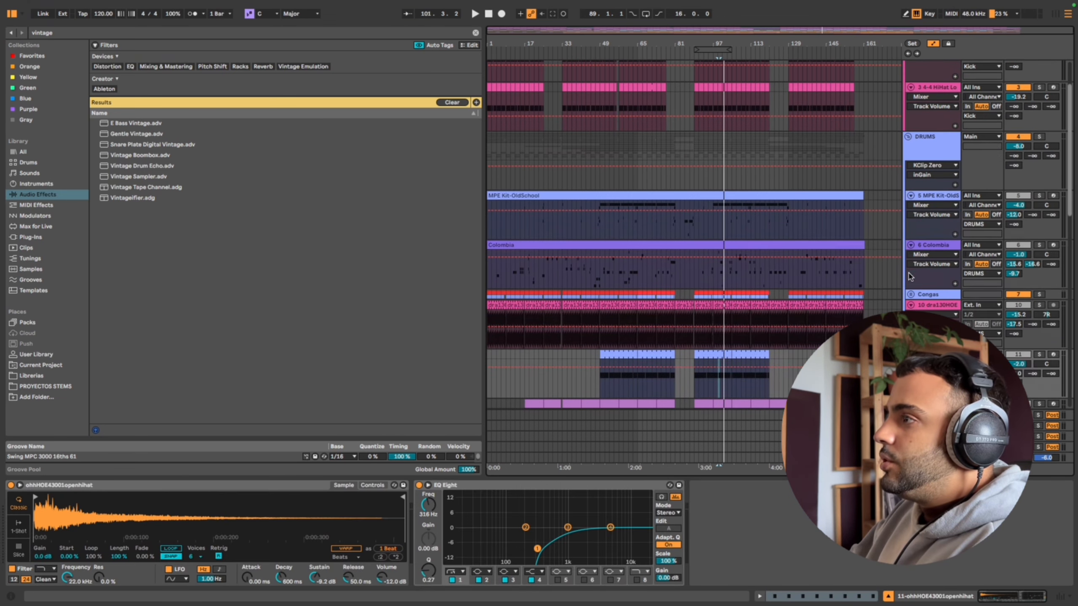
# Unfold and solo the Congas group, play it, and show the EQ Eight on track 9
pyautogui.click(910, 295)
pyautogui.scroll(4, 911, 294)
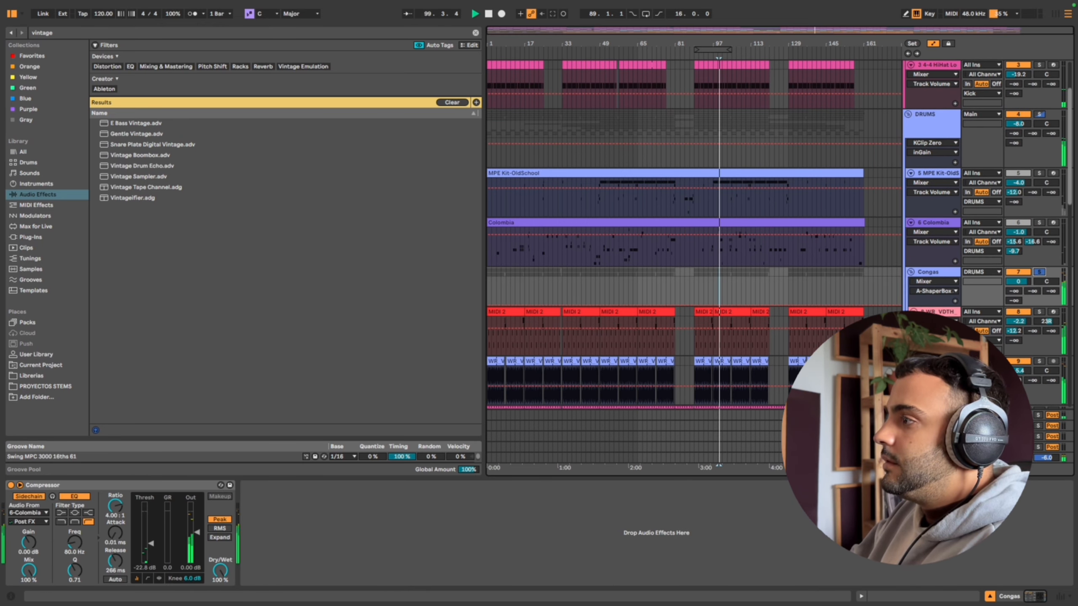
pyautogui.click(936, 361)
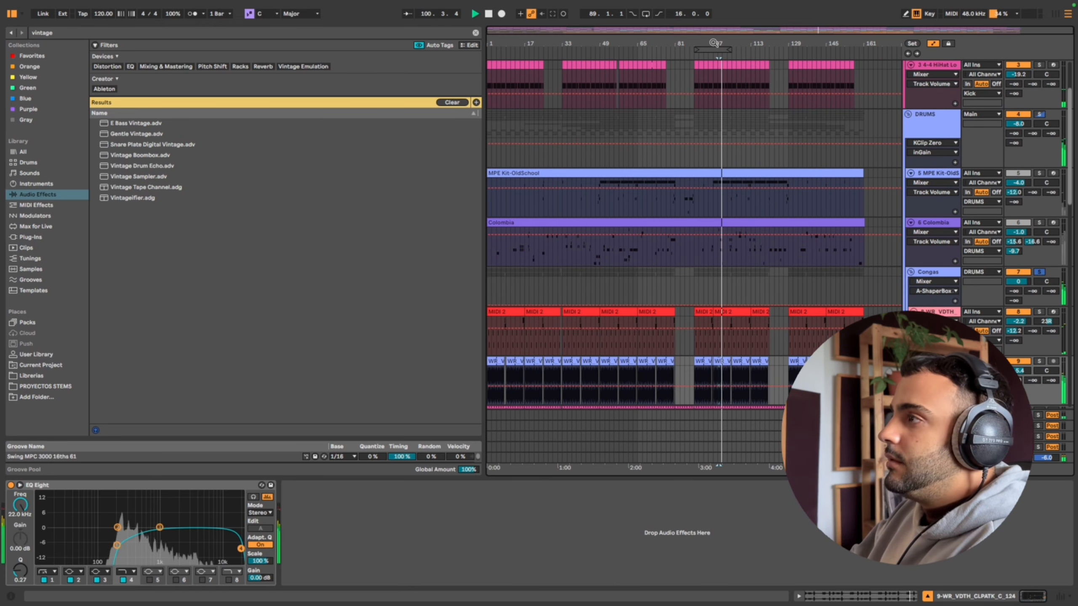
# Open the WR_VDTH_CPATP_A_124 clip at bar 97 on track 9 to view its sample, and play from there
pyautogui.moveTo(716, 41); pyautogui.dragTo(715, 81)
pyautogui.press('space')
pyautogui.doubleClick(743, 361)
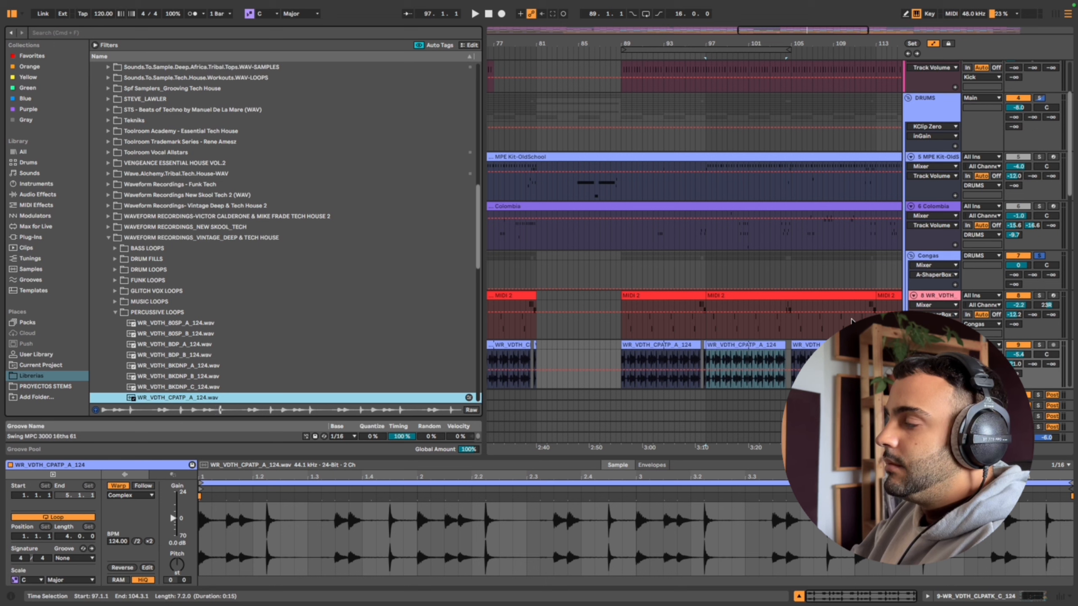
pyautogui.press('space')
pyautogui.scroll(-2, 874, 305)
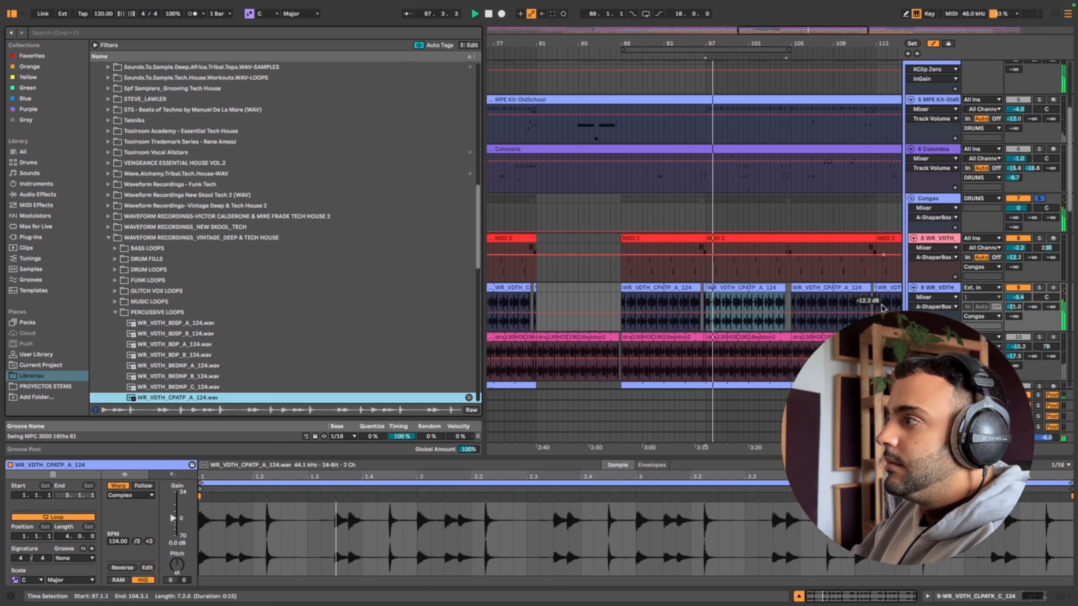
# Examine track 8's sliced WR_VDTH_80SP_B_124 sample, its effects and the notes of its MIDI 2 clip, then hide the clip view
pyautogui.click(932, 239)
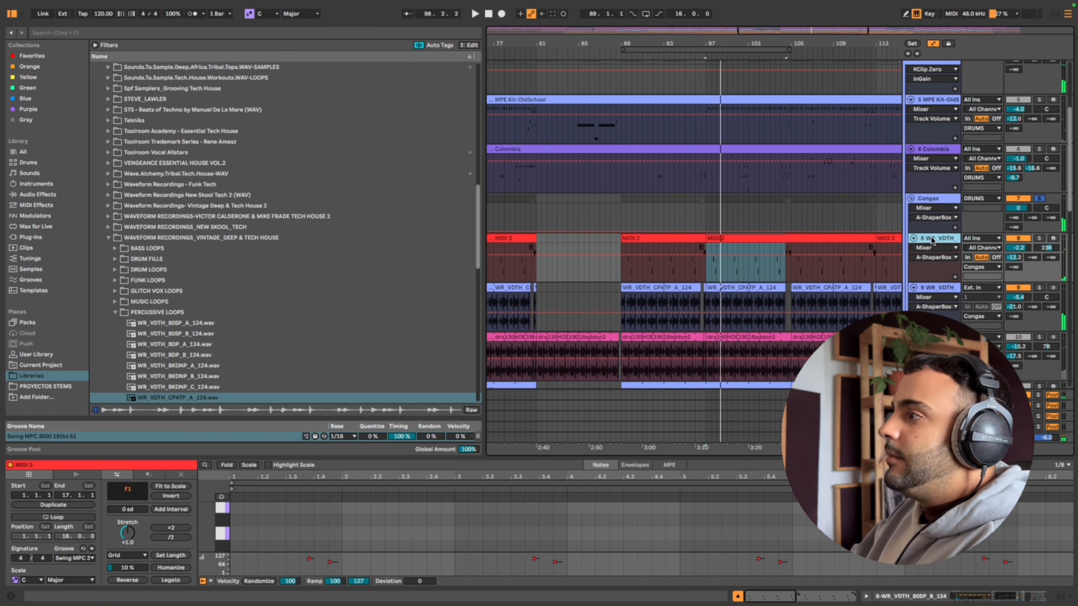
pyautogui.doubleClick(950, 240)
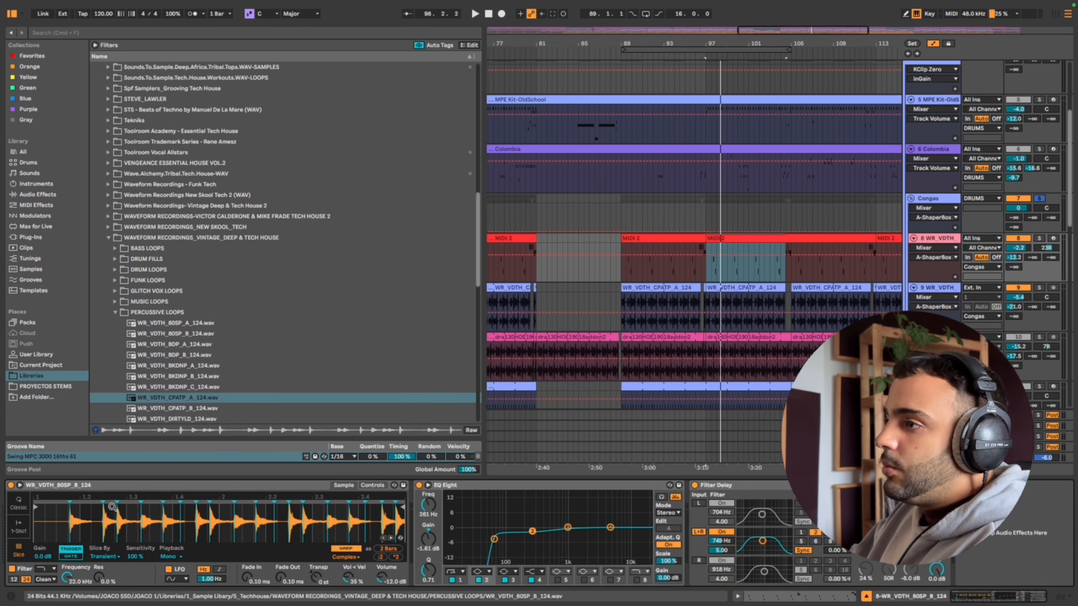
pyautogui.click(763, 237)
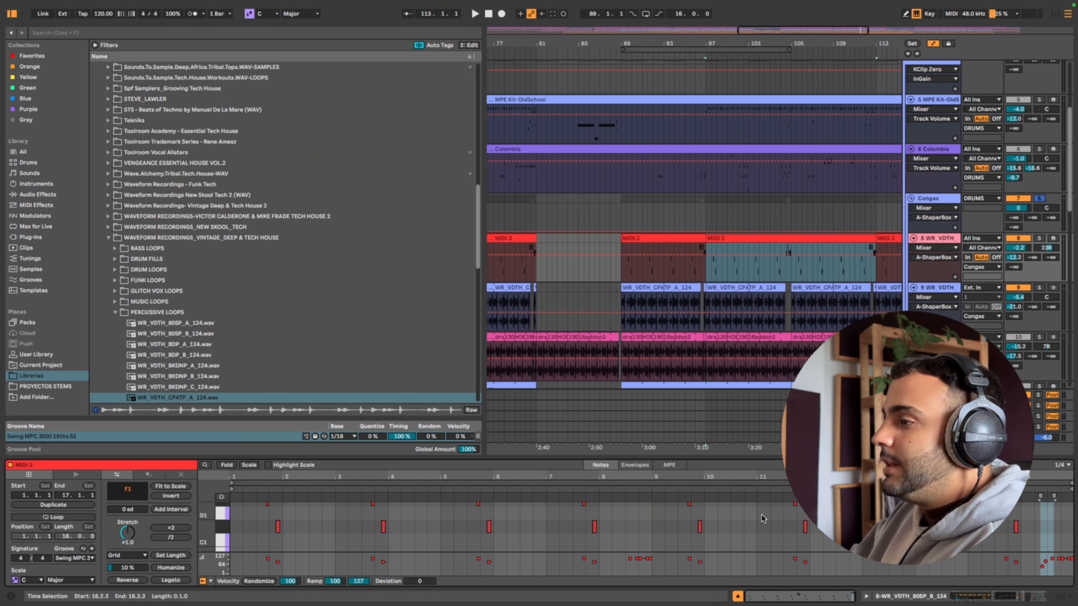
pyautogui.click(738, 596)
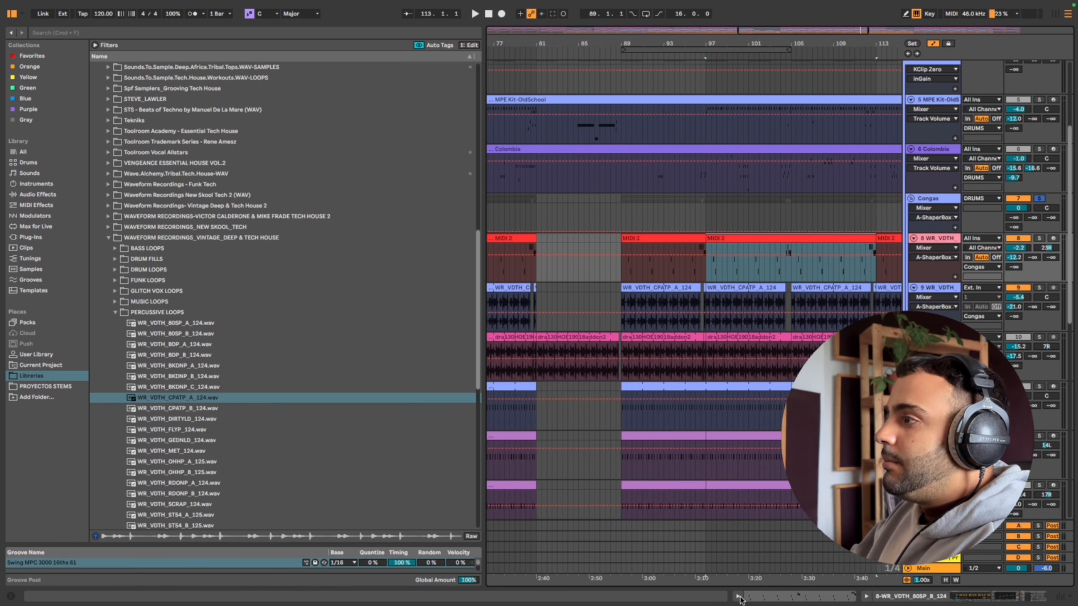
# Play the Congas group from bar 113 briefly, then reopen the MIDI 2 clip on track 8 to examine its fill notes
pyautogui.click(869, 56)
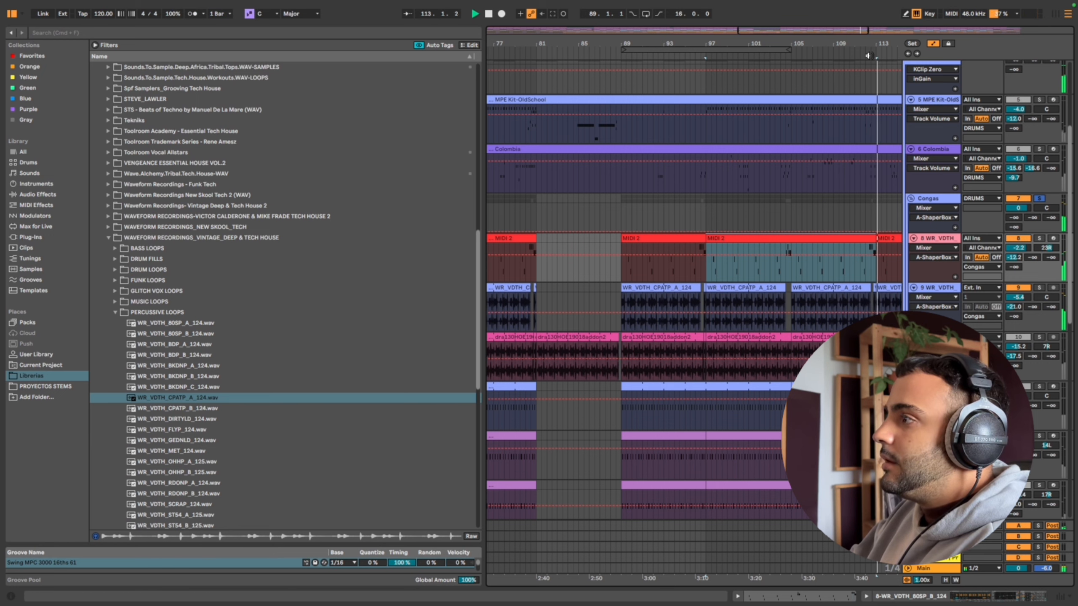
pyautogui.press('space')
pyautogui.doubleClick(869, 238)
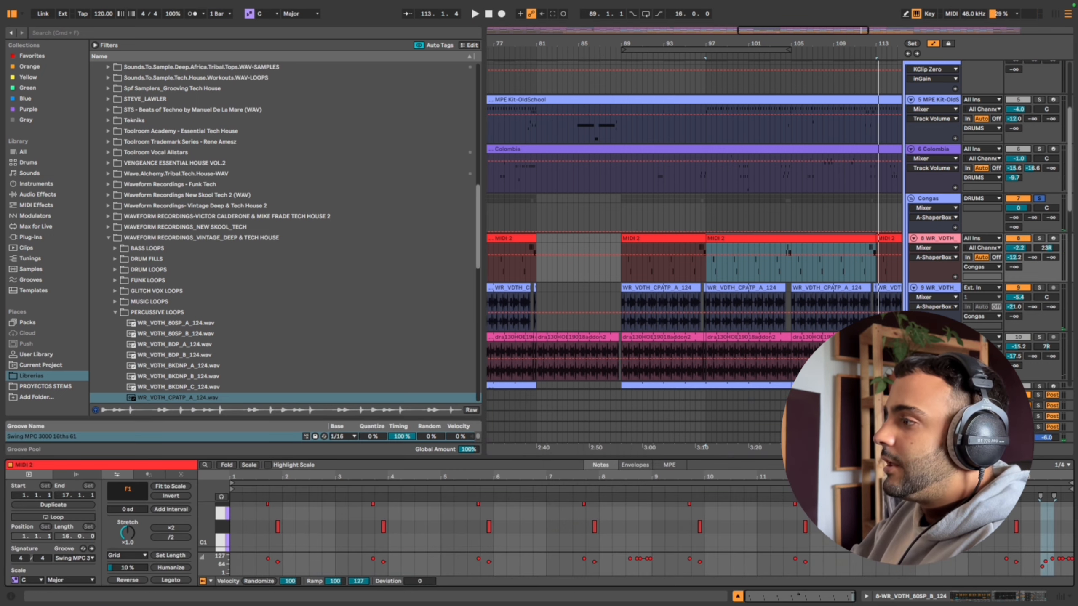
pyautogui.scroll(4, 645, 527)
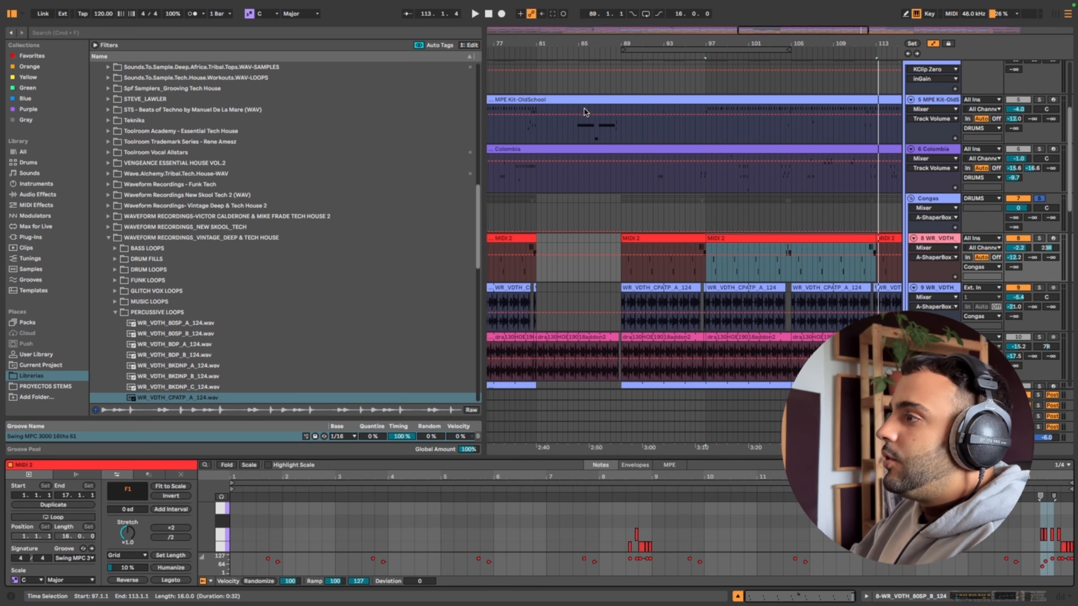
pyautogui.scroll(-3, 773, 85)
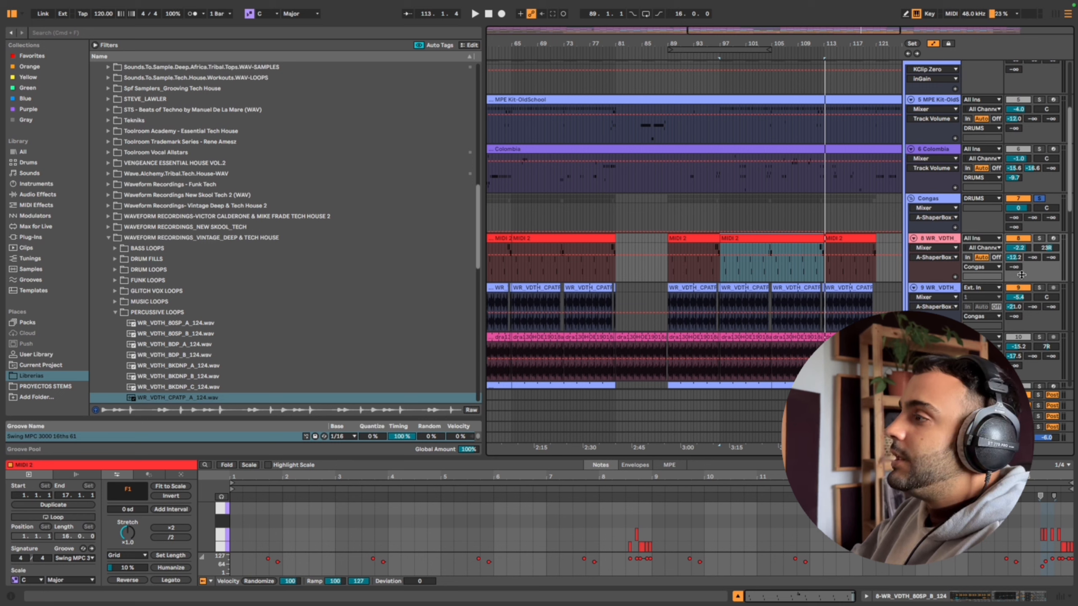
# Play the Congas group from bar 97 while showing the effects on tracks 9 and 8 and the group's sidechain Compressor
pyautogui.press('space')
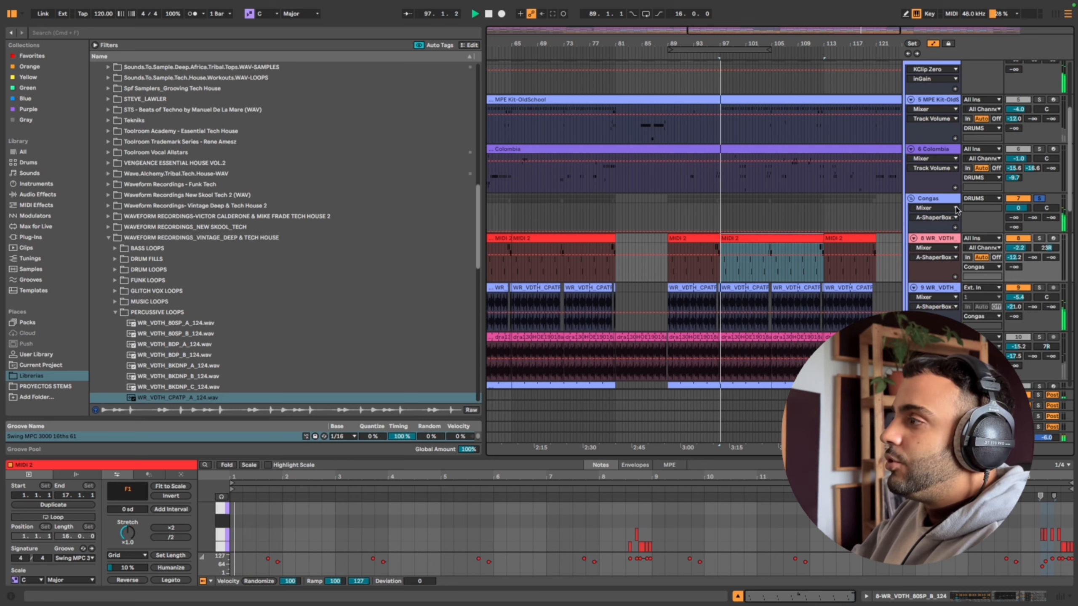
pyautogui.click(933, 288)
pyautogui.doubleClick(934, 289)
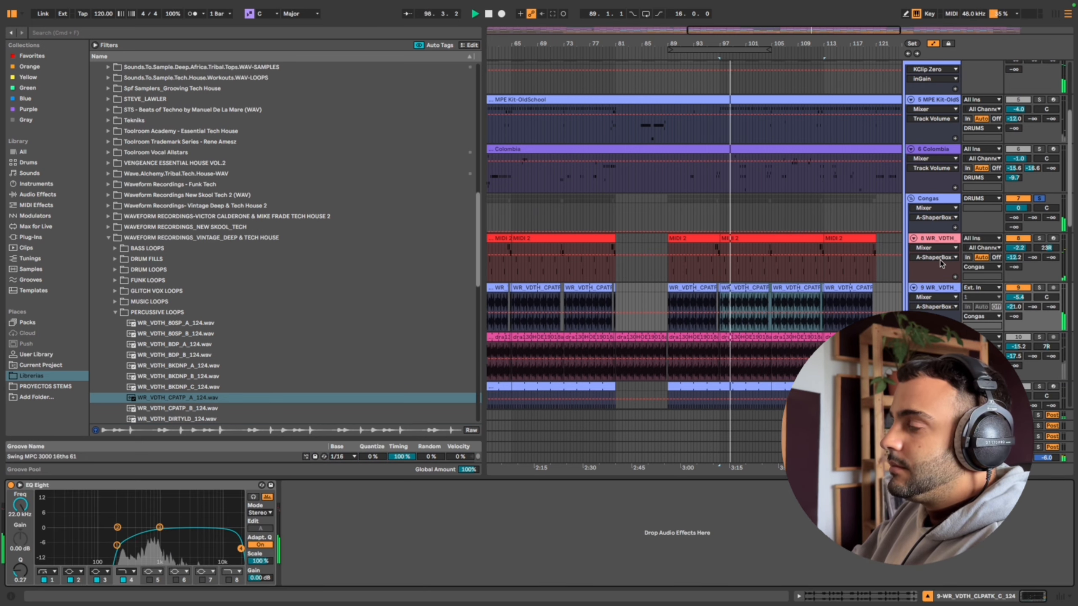
pyautogui.click(936, 239)
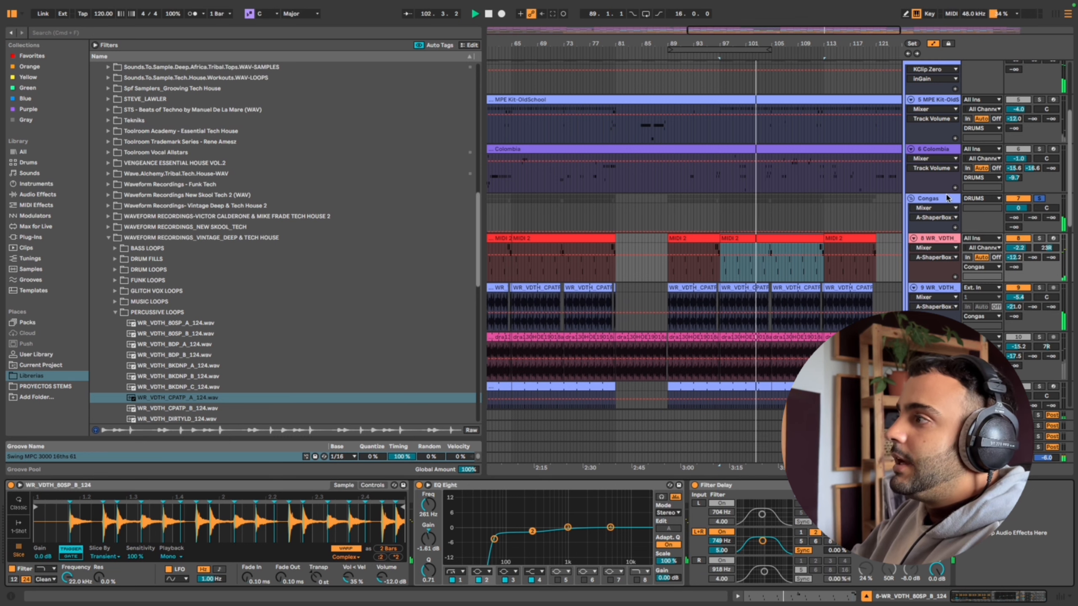
pyautogui.press('Up')
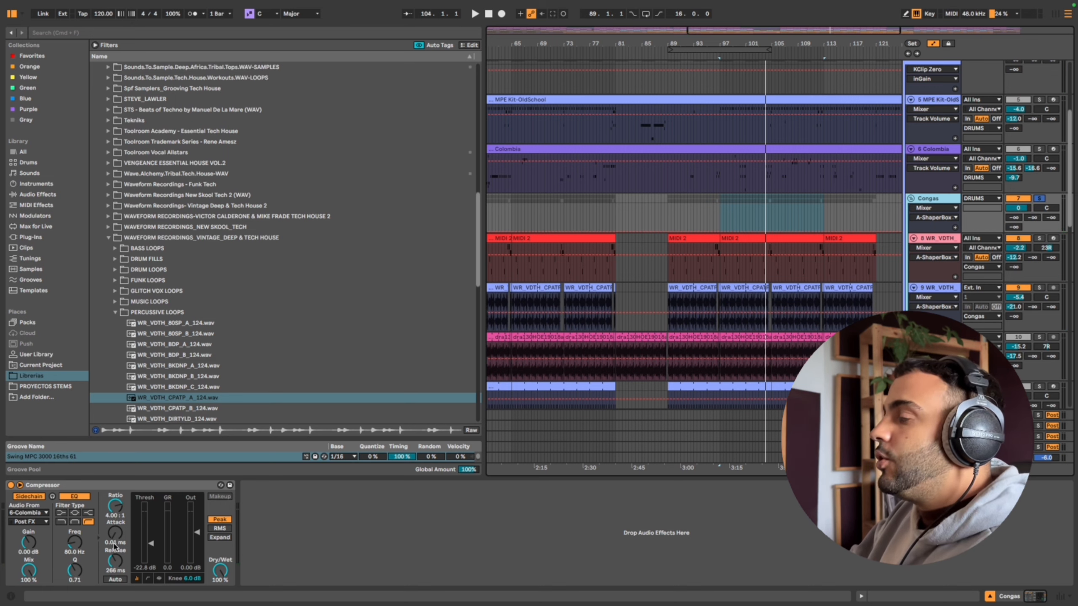
# Play Colombia soloed together with Congas from bar 97, and examine Colombia's devices and clip alongside the Congas group's sidechain Compressor
pyautogui.moveTo(753, 43); pyautogui.dragTo(753, 13)
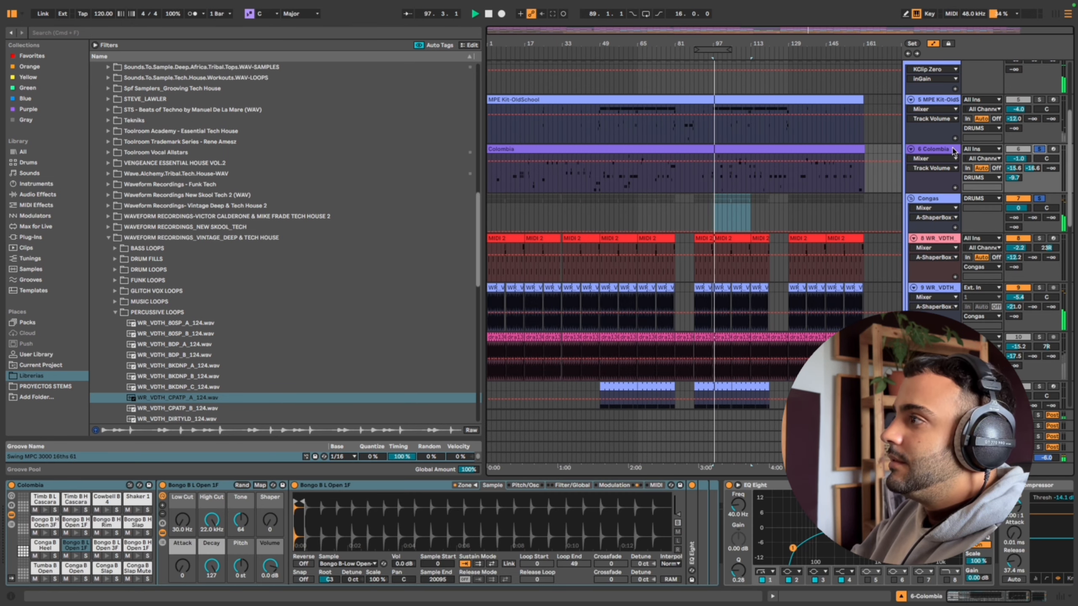
pyautogui.doubleClick(944, 150)
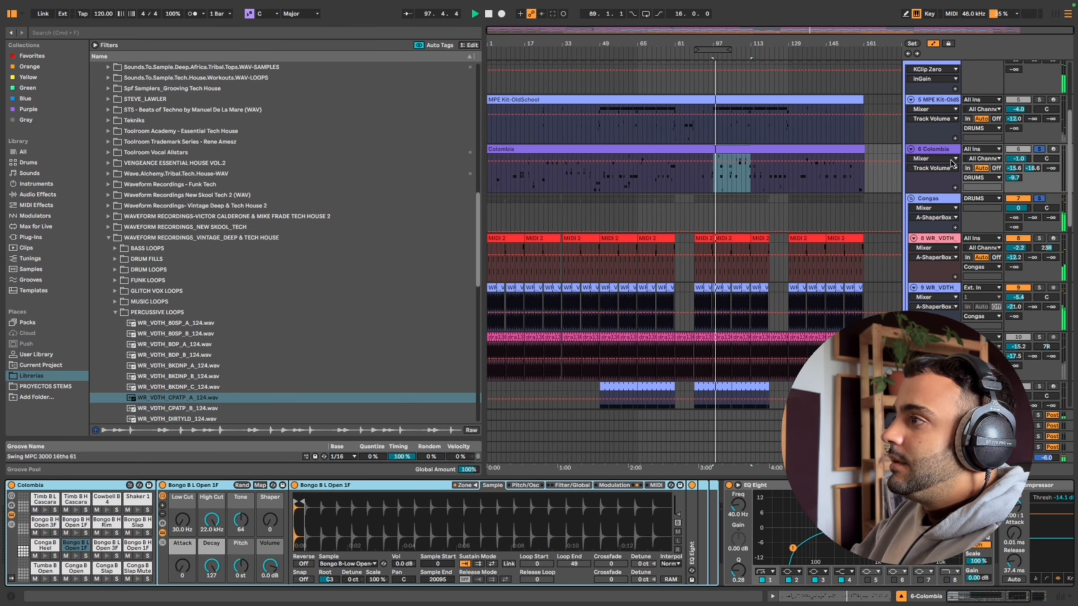
pyautogui.click(937, 199)
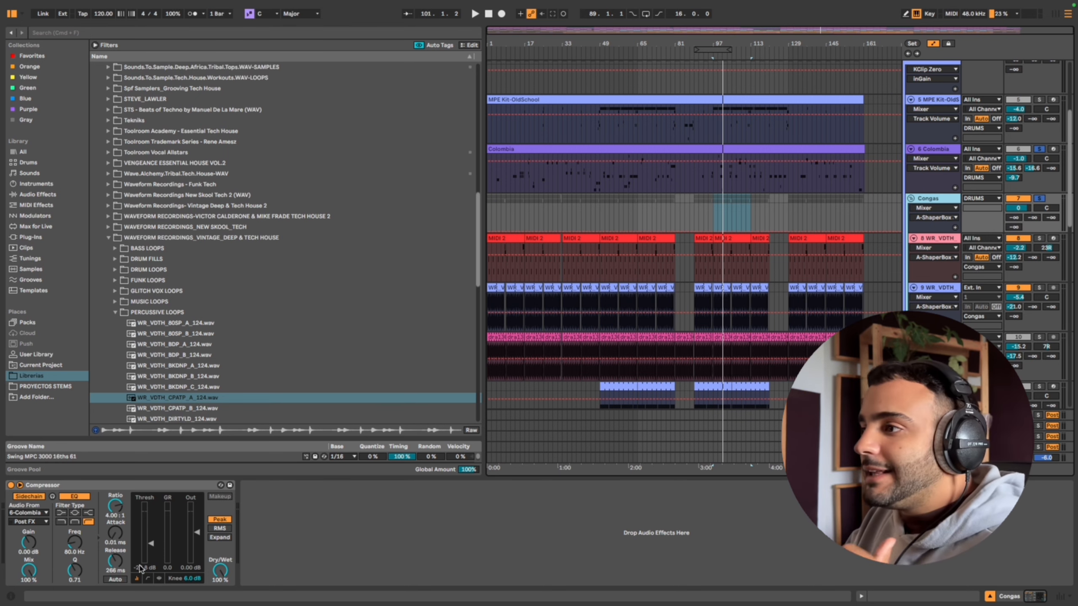
pyautogui.click(899, 161)
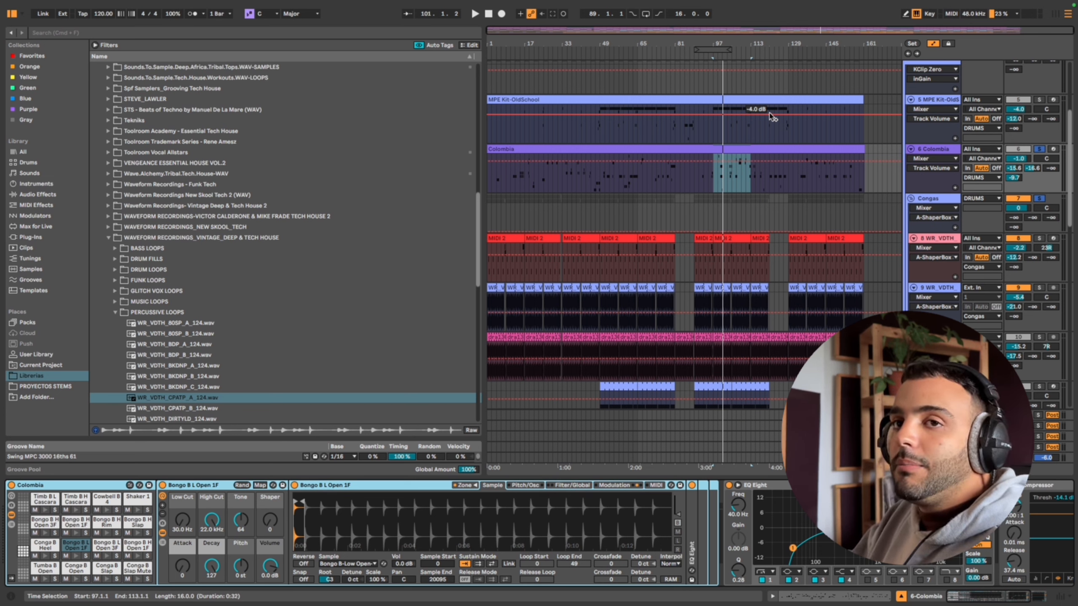
pyautogui.click(511, 149)
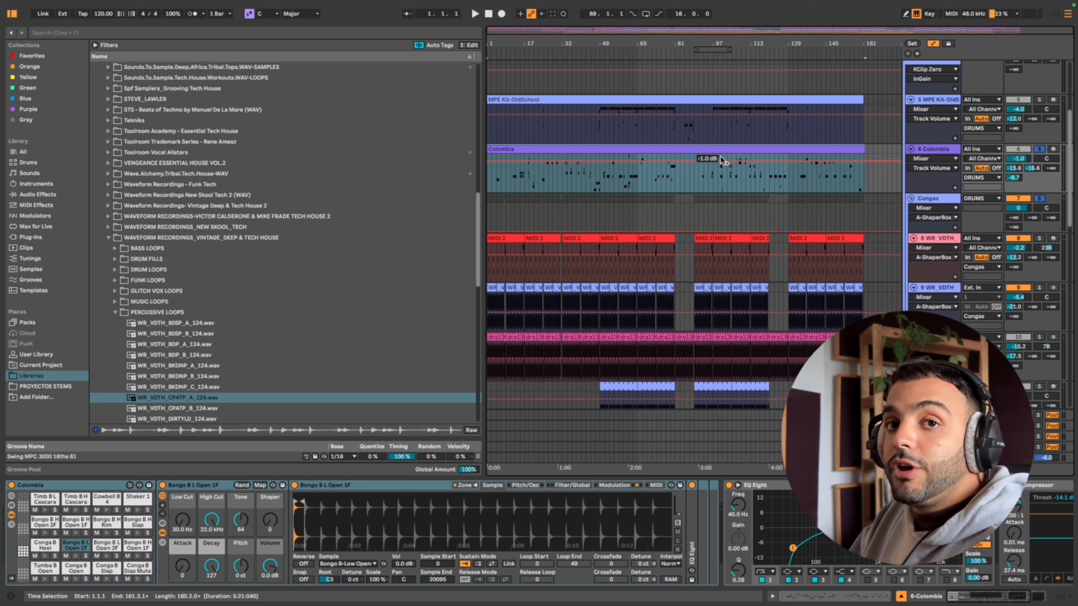
pyautogui.click(697, 161)
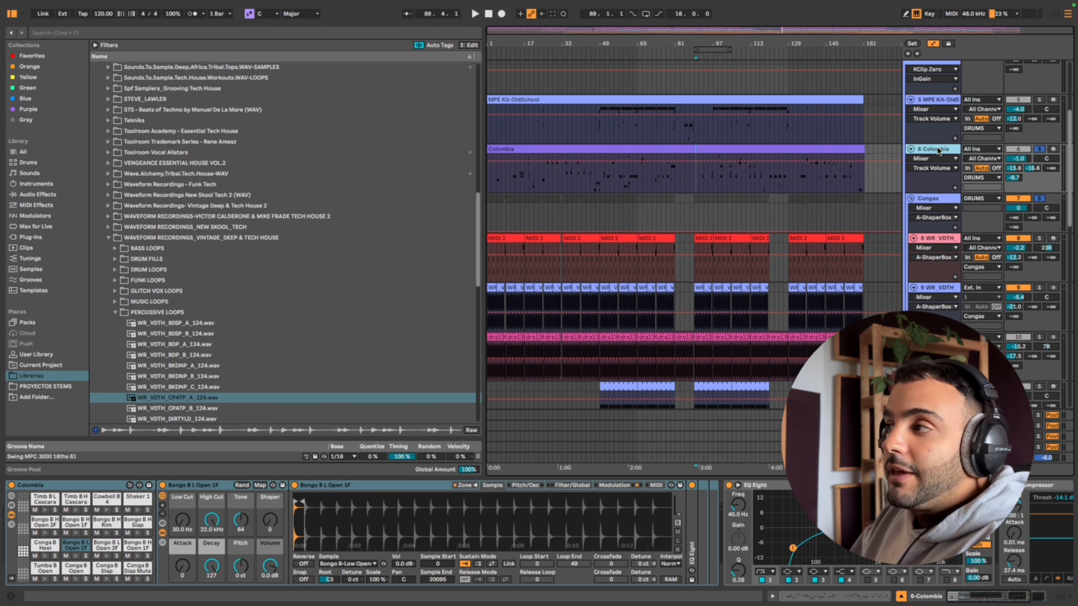
# Add the Expression Control MIDI effect in front of the Colombia drum rack
pyautogui.click(39, 206)
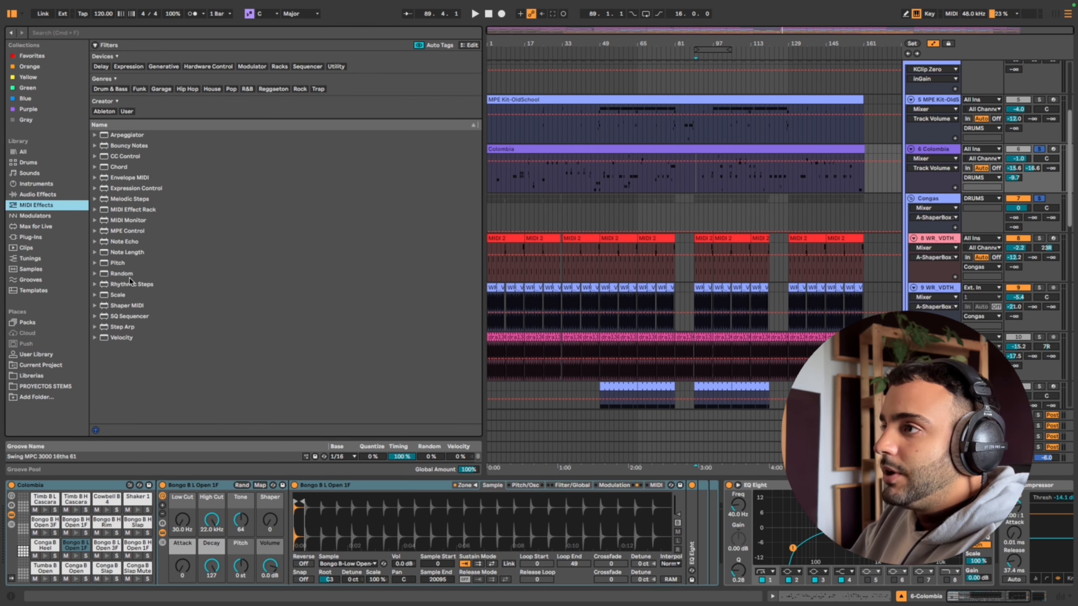
pyautogui.click(124, 188)
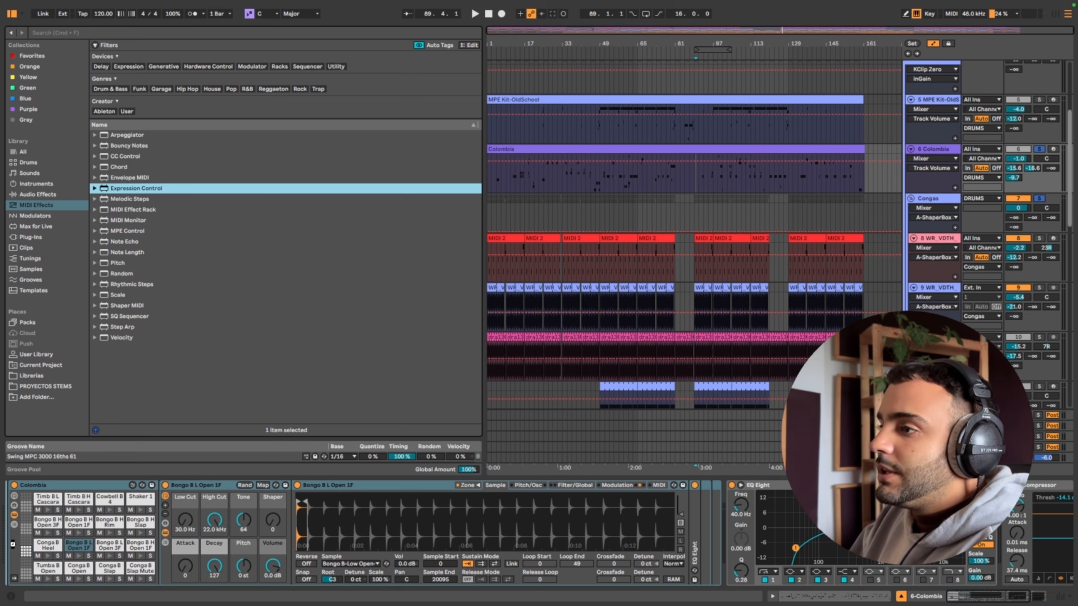
pyautogui.moveTo(13, 544); pyautogui.dragTo(2, 544)
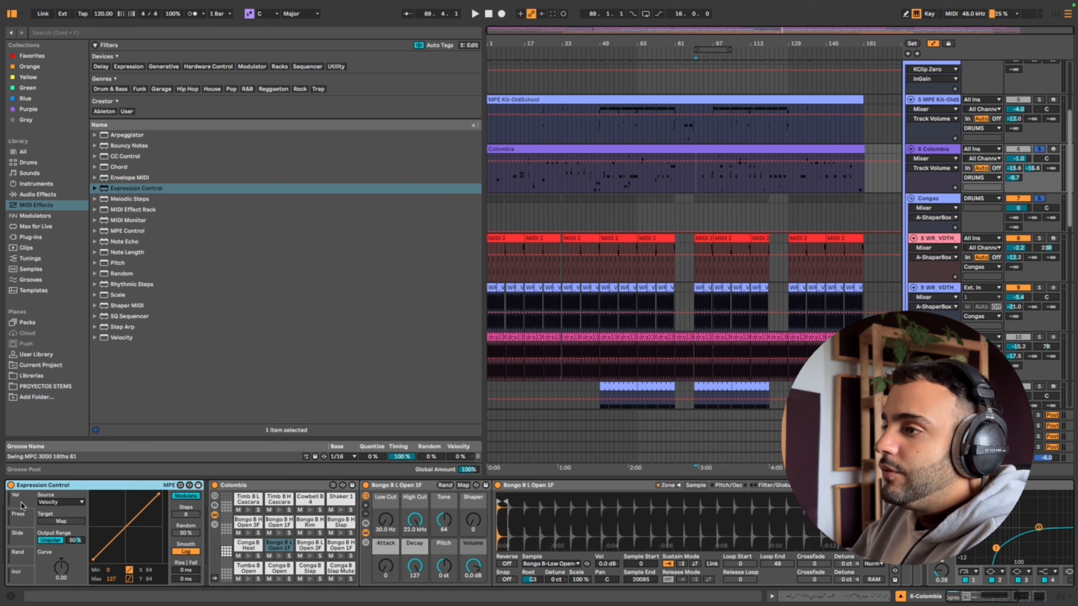
# Look through Expression Control's modulation slots and open the source list of the Slide slot
pyautogui.click(17, 523)
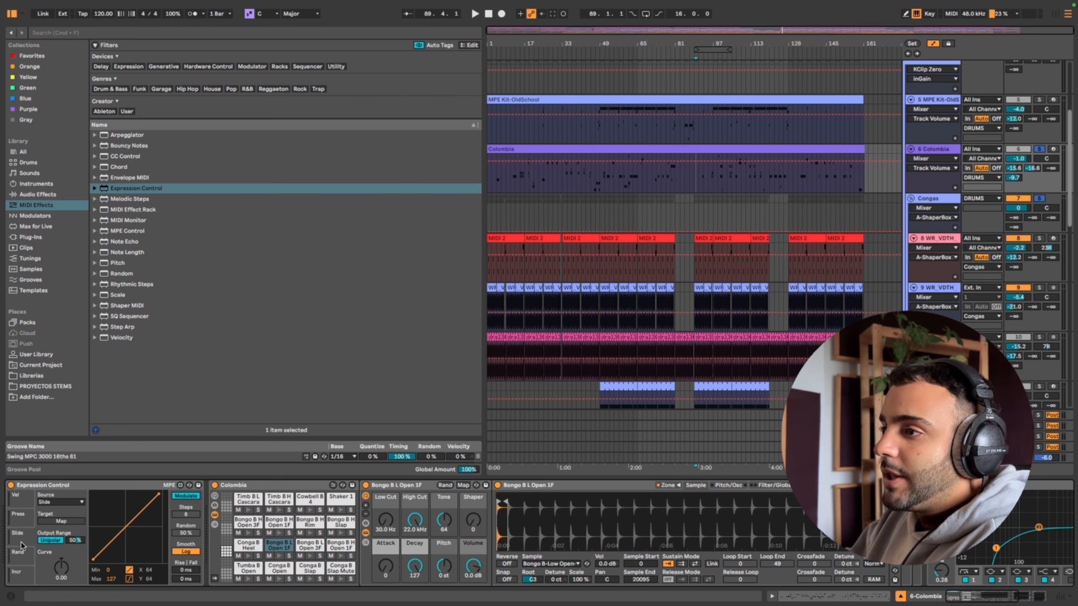
pyautogui.click(22, 559)
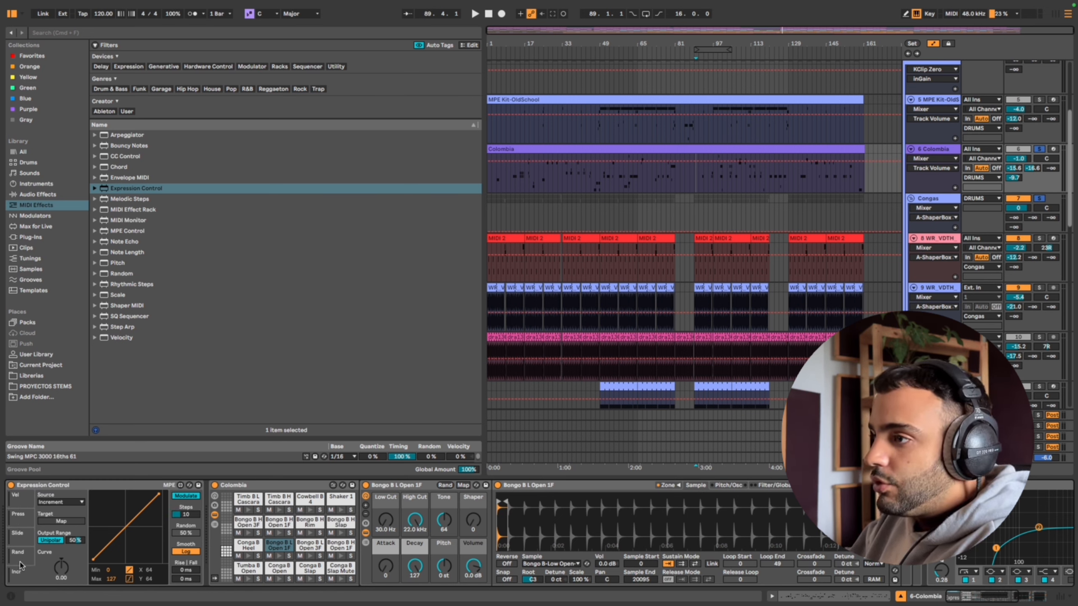
pyautogui.click(20, 540)
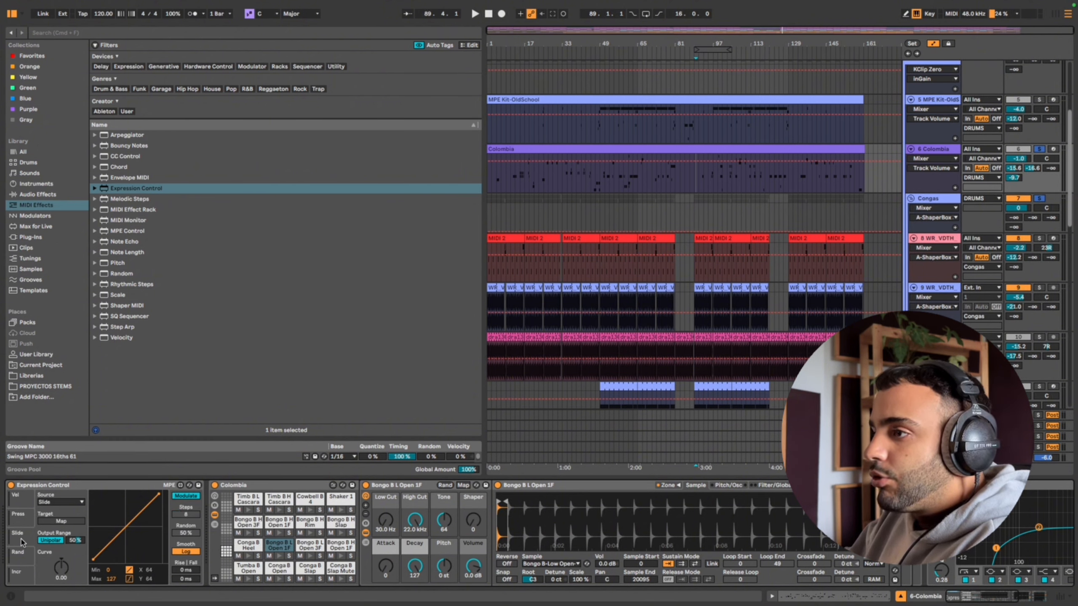
pyautogui.click(51, 503)
pyautogui.click(51, 504)
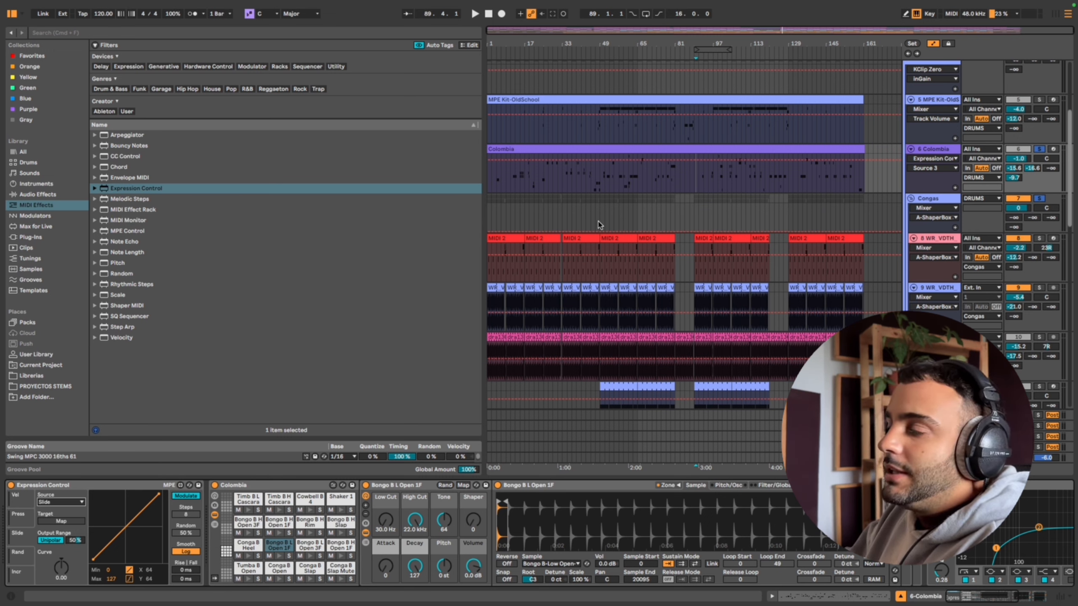
# Solo the MPE Kit-OldSchool track, open its MIDI clip in an enlarged note editor and play its ride pattern around bar 49
pyautogui.click(634, 184)
pyautogui.click(1025, 102)
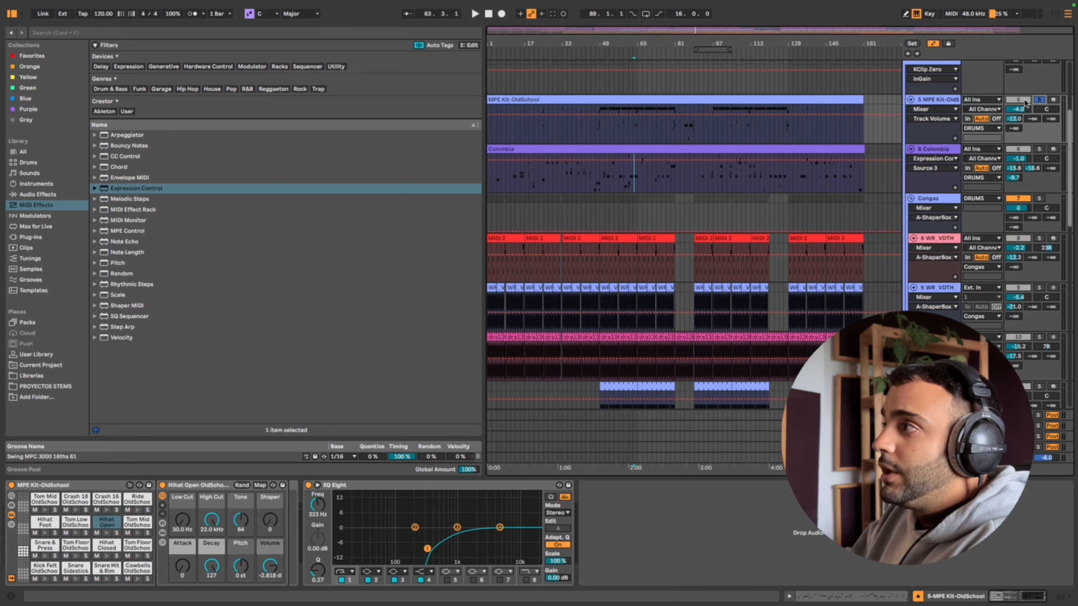
pyautogui.click(647, 101)
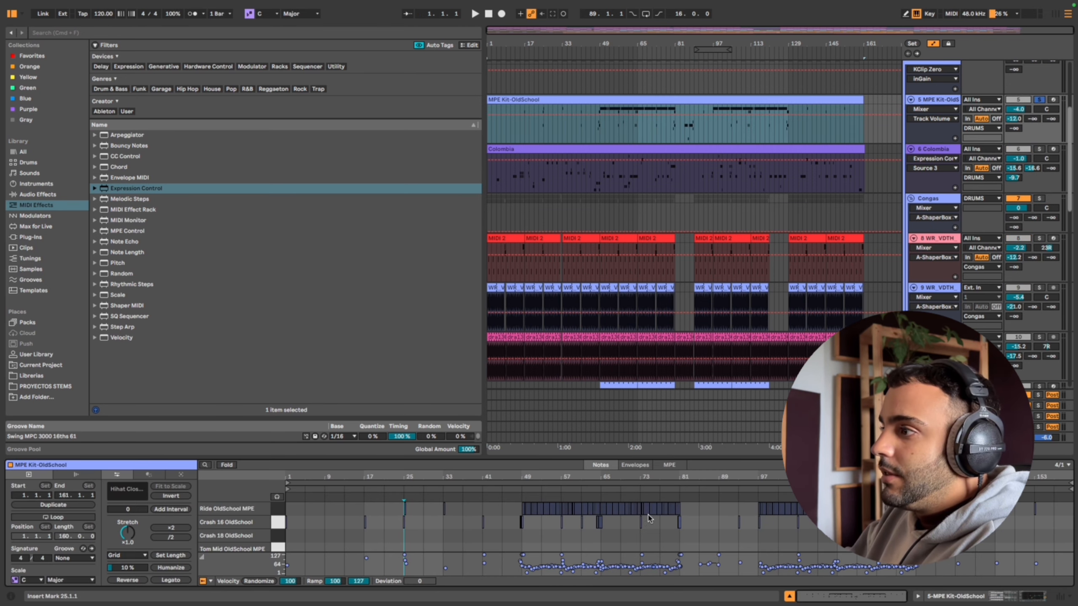
pyautogui.click(524, 498)
pyautogui.moveTo(534, 458); pyautogui.dragTo(605, 87)
pyautogui.moveTo(466, 109); pyautogui.dragTo(374, 153)
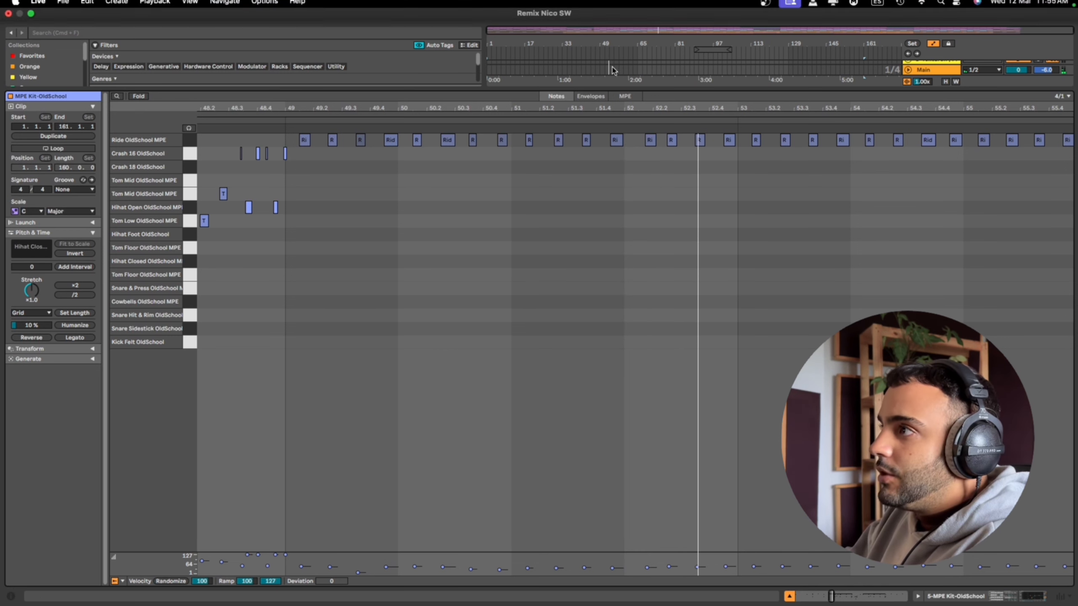
# Examine the clip's MPE slide and pressure curves in enlarged lanes, then hide the clip view and show the track's devices
pyautogui.click(625, 96)
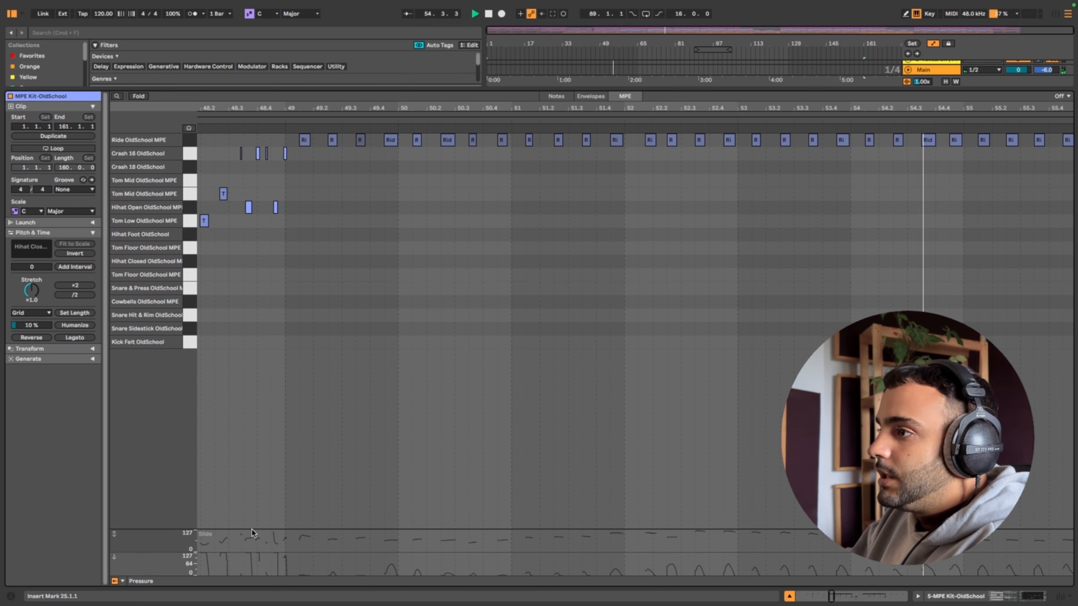
pyautogui.moveTo(250, 529); pyautogui.dragTo(251, 346)
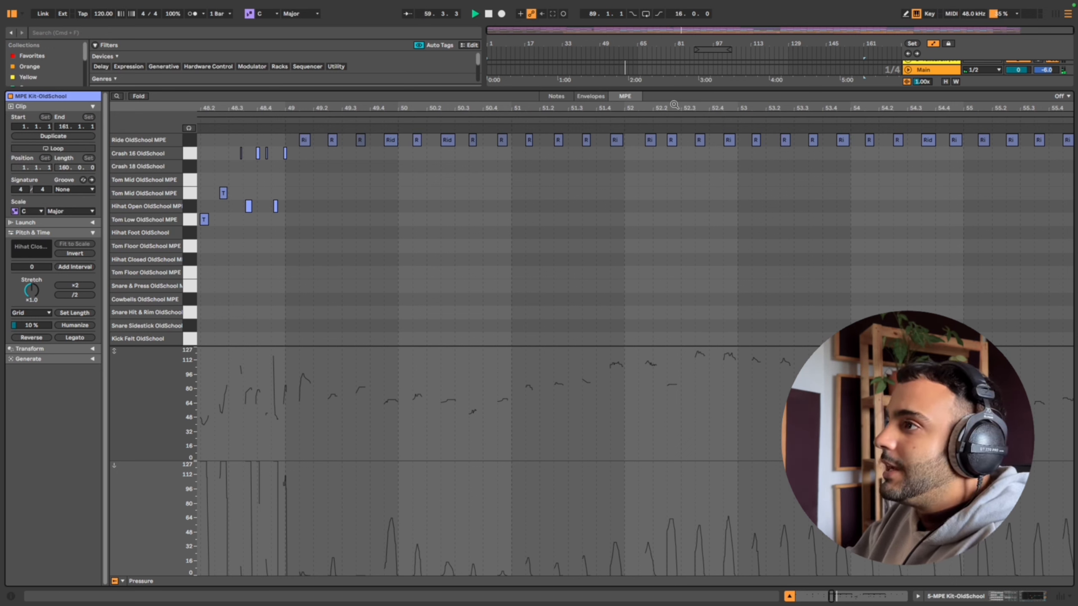
pyautogui.click(790, 597)
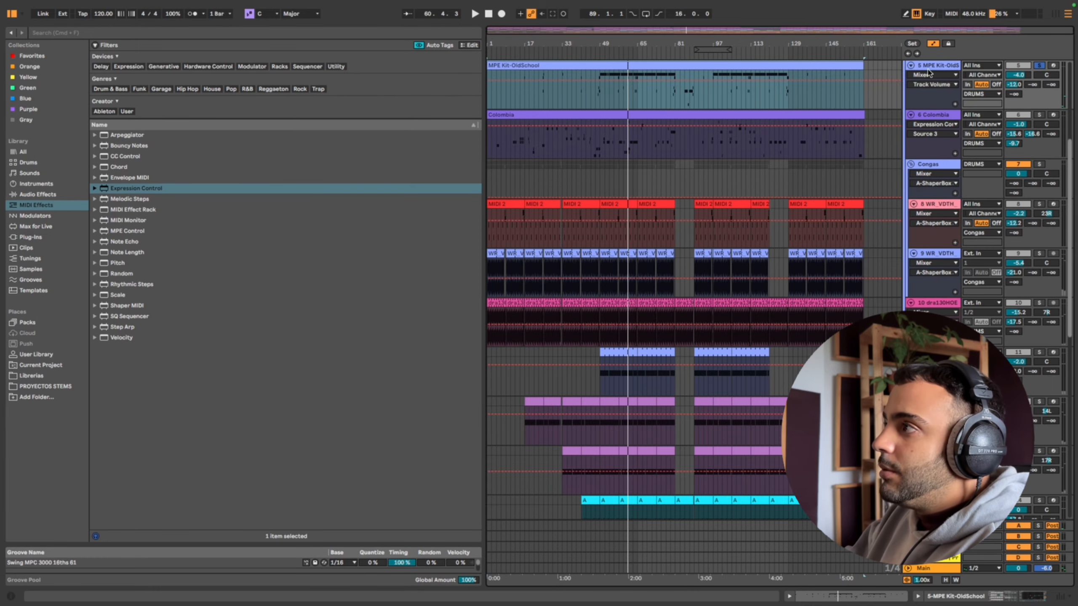
pyautogui.doubleClick(944, 73)
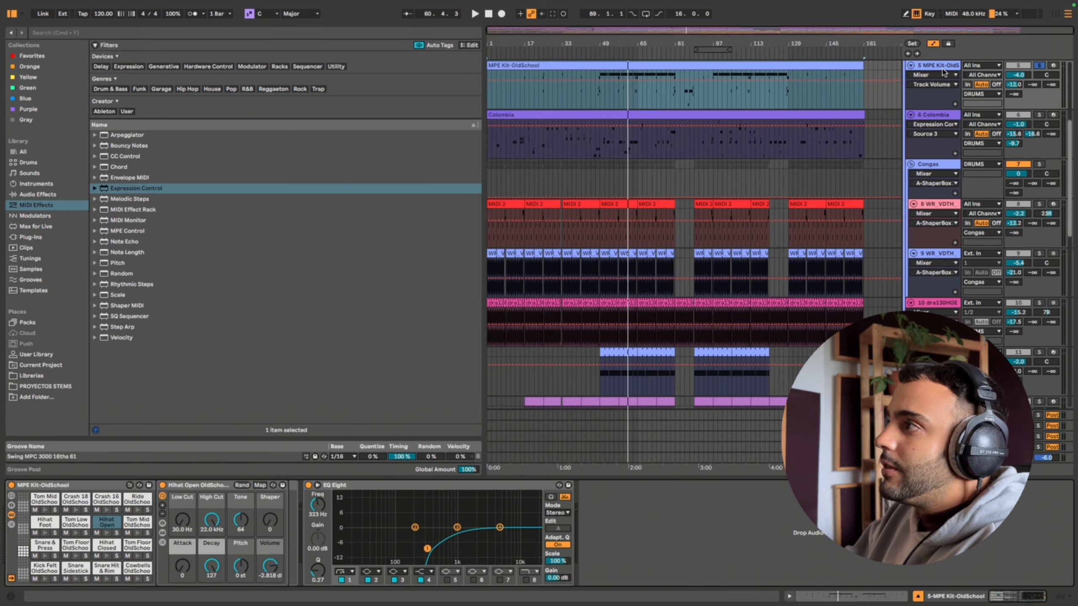
# Show Colombia's Expression Control again and view the source lists of its Slide and Pressure slots
pyautogui.click(937, 113)
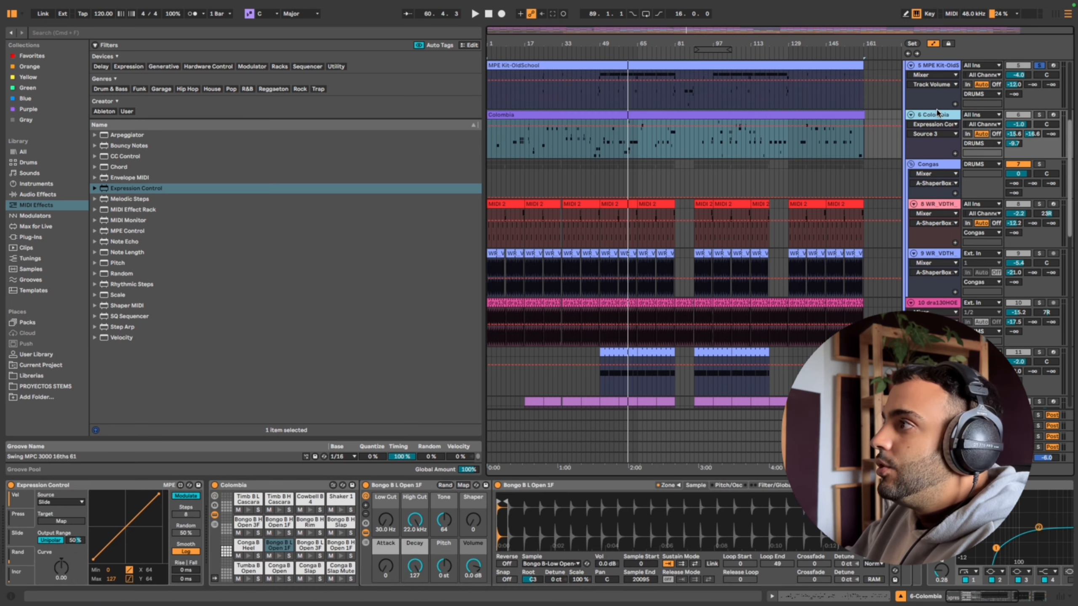
pyautogui.click(55, 504)
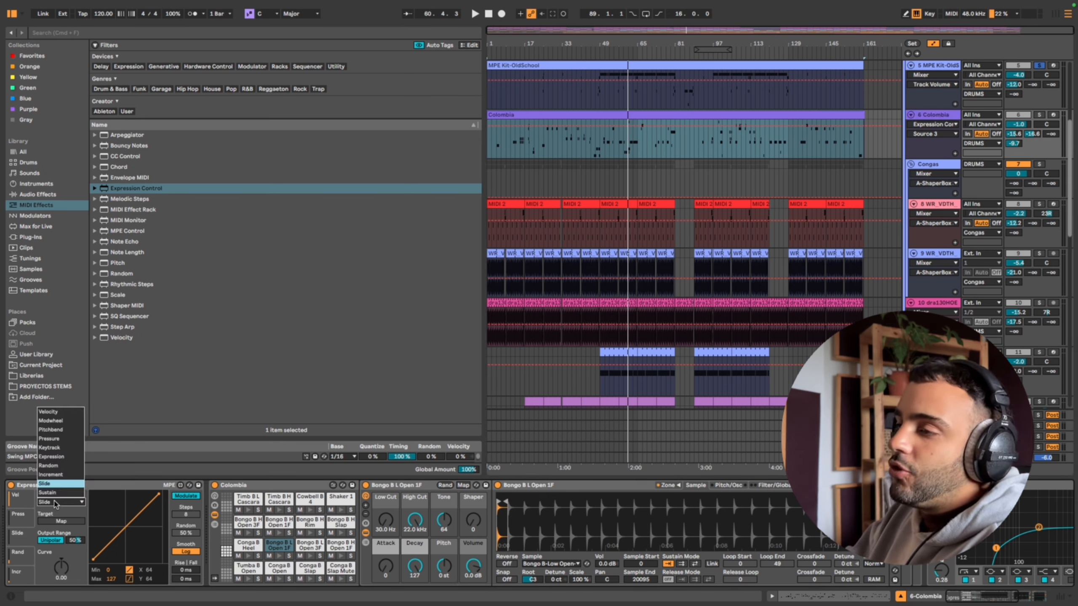
pyautogui.click(19, 544)
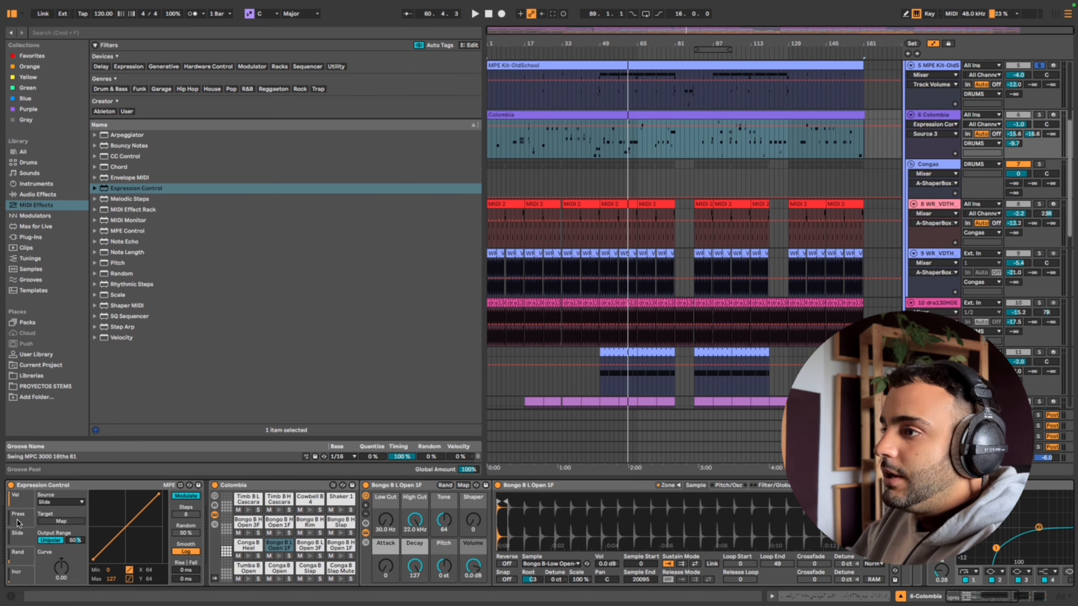
pyautogui.click(50, 504)
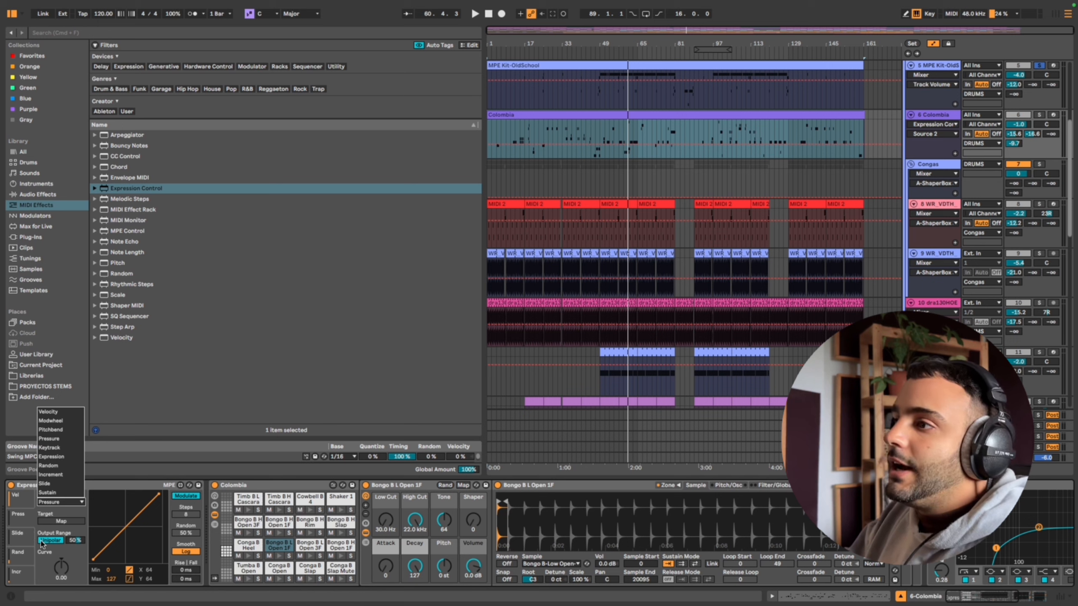
pyautogui.click(149, 487)
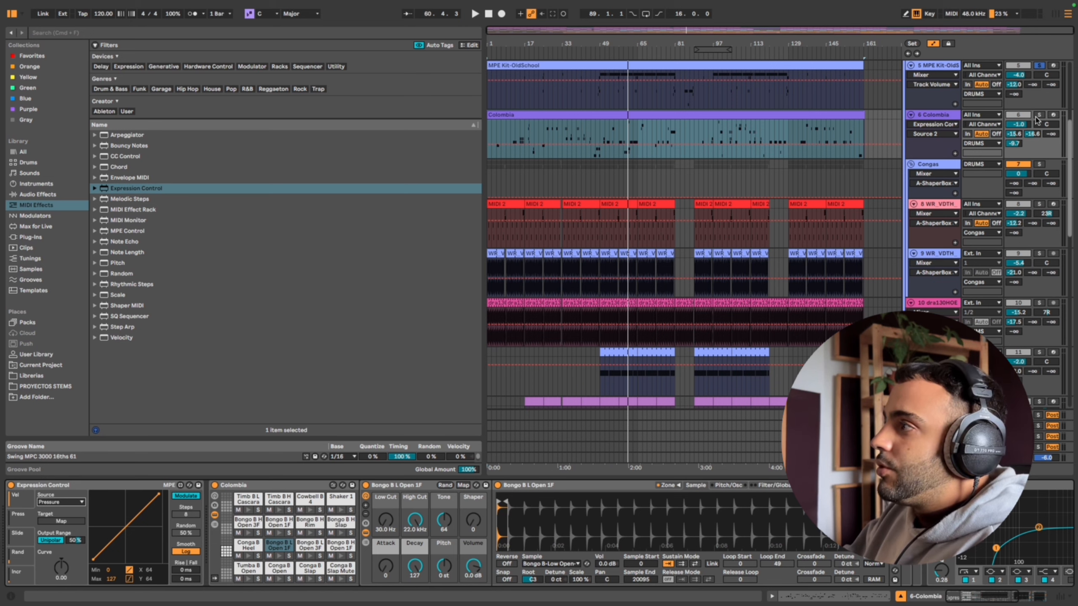
# Add Colombia, Congas and the Kick group to the soloed tracks and start playback from bar 49
pyautogui.keyDown('super'); pyautogui.click(1037, 116); pyautogui.keyUp('super')
pyautogui.keyDown('super'); pyautogui.click(1041, 164); pyautogui.keyUp('super')
pyautogui.scroll(5, 1042, 145)
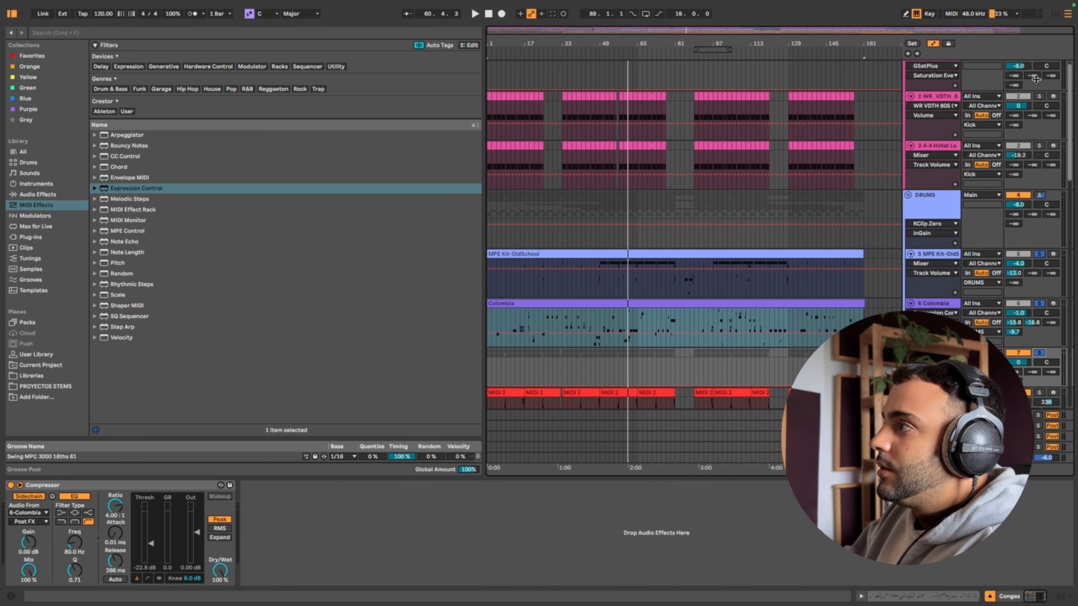
pyautogui.scroll(1, 1040, 83)
pyautogui.keyDown('super'); pyautogui.click(1039, 66); pyautogui.keyUp('super')
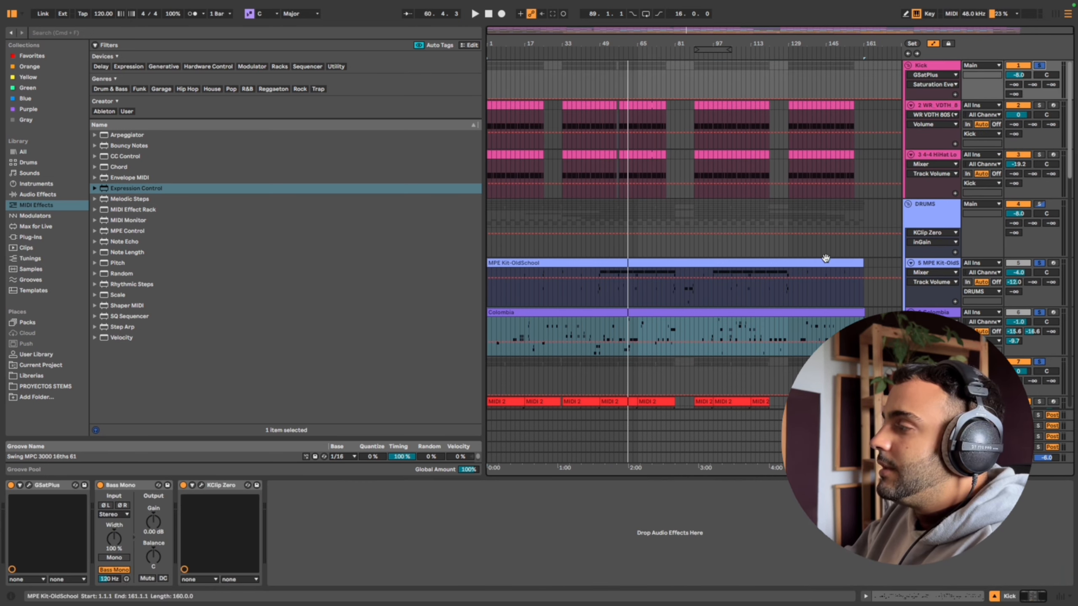
pyautogui.click(601, 340)
pyautogui.press('space')
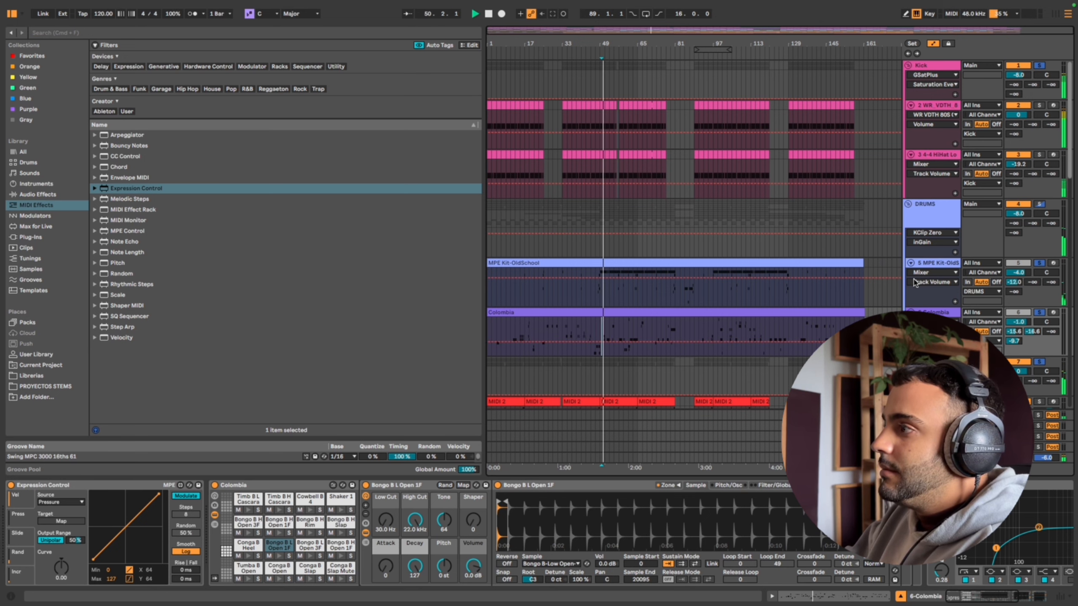
# Fold the Congas group and tracks 10 and 11 within the DRUMS group
pyautogui.scroll(-6, 909, 254)
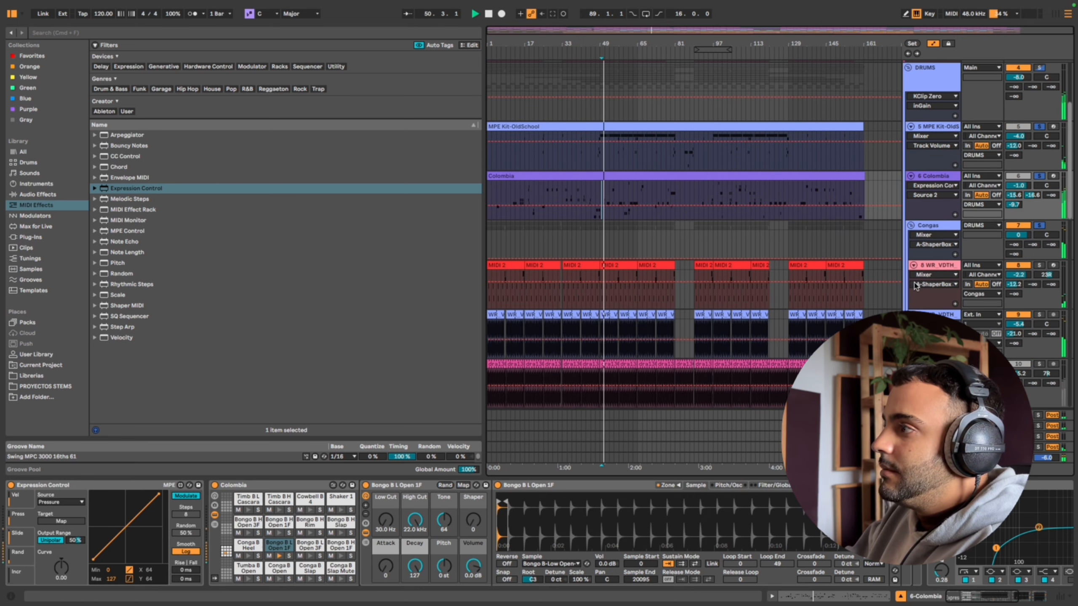
pyautogui.click(911, 225)
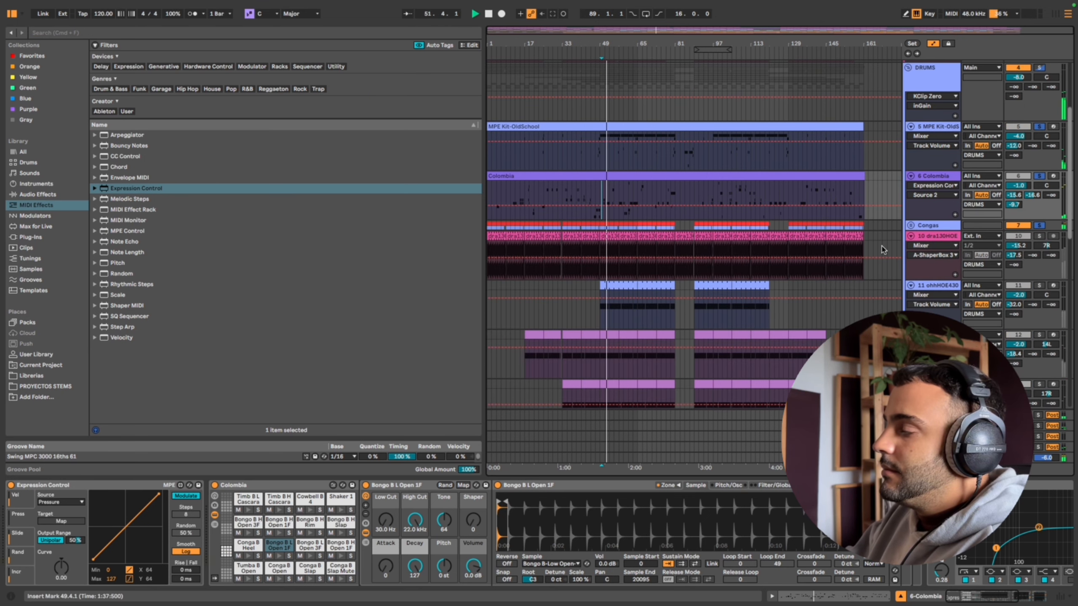
pyautogui.click(911, 236)
pyautogui.click(911, 247)
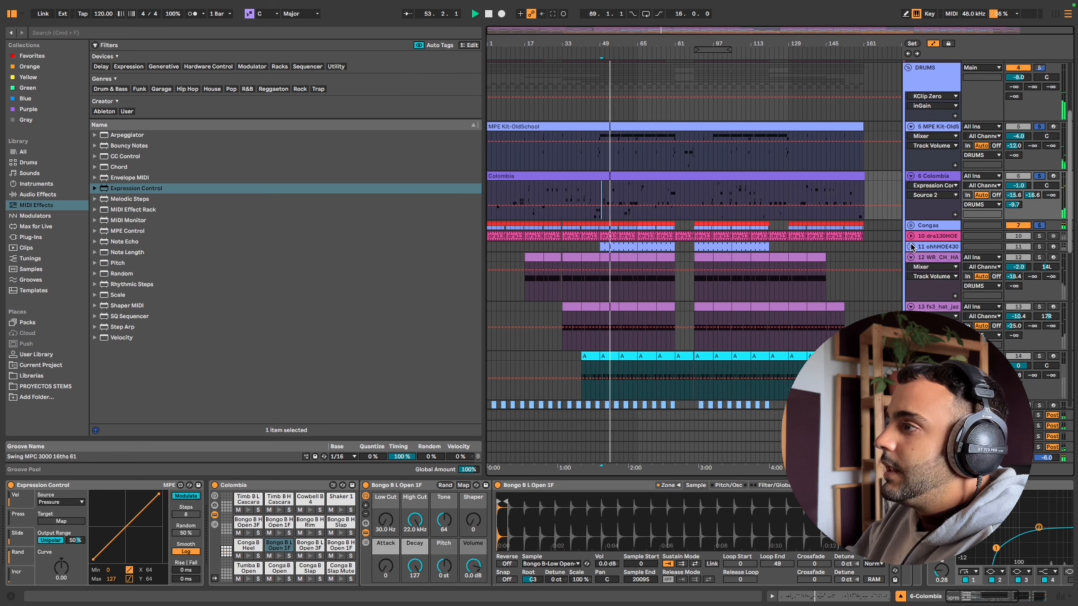
# Unfold track 10, add it to the soloed tracks, view its clip's sample waveform, then hide the clip view
pyautogui.click(911, 237)
pyautogui.click(937, 237)
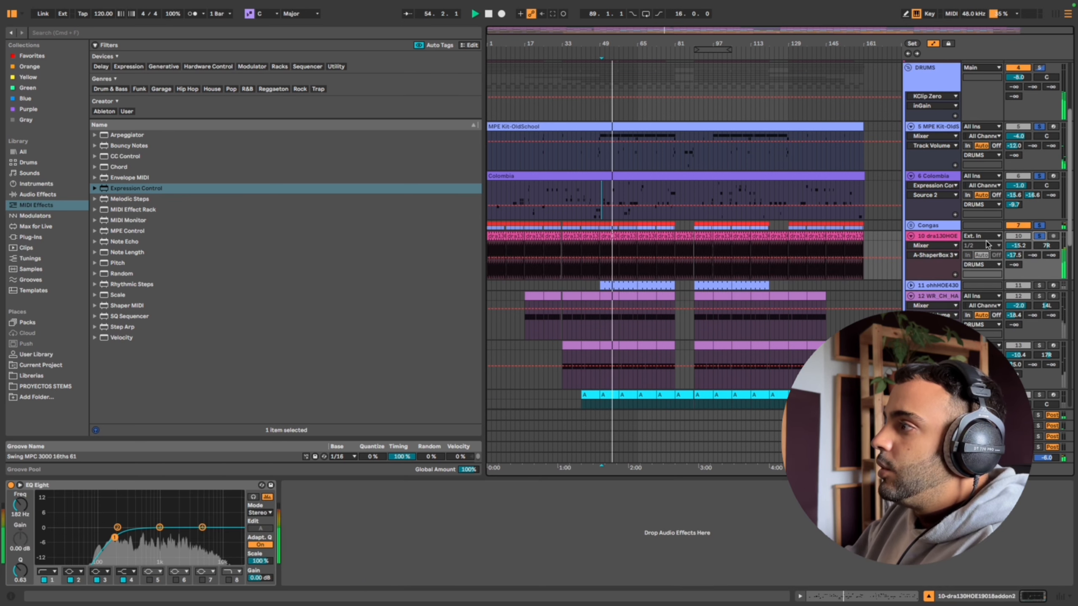
pyautogui.doubleClick(615, 238)
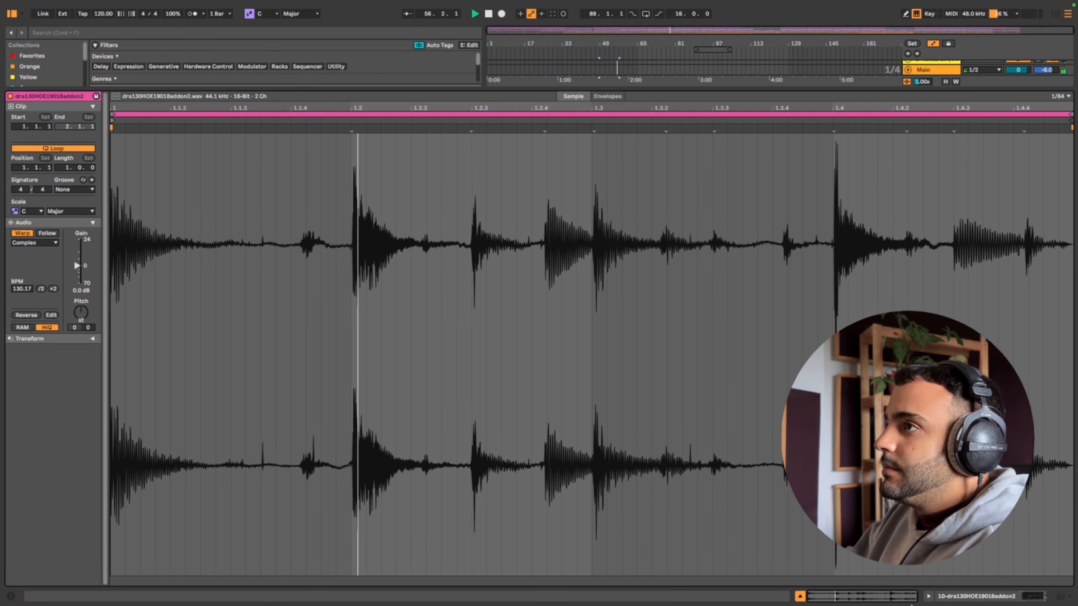
pyautogui.click(800, 596)
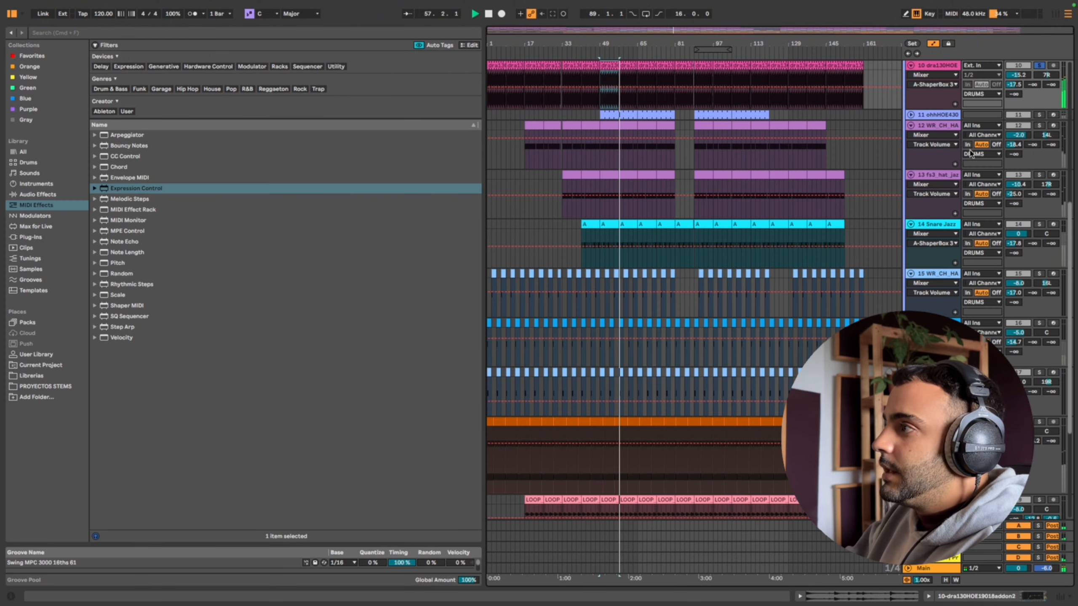
# Add tracks 11, 12 and 13 to the soloed tracks and show the sample and EQ devices on track 11
pyautogui.scroll(5, 1018, 135)
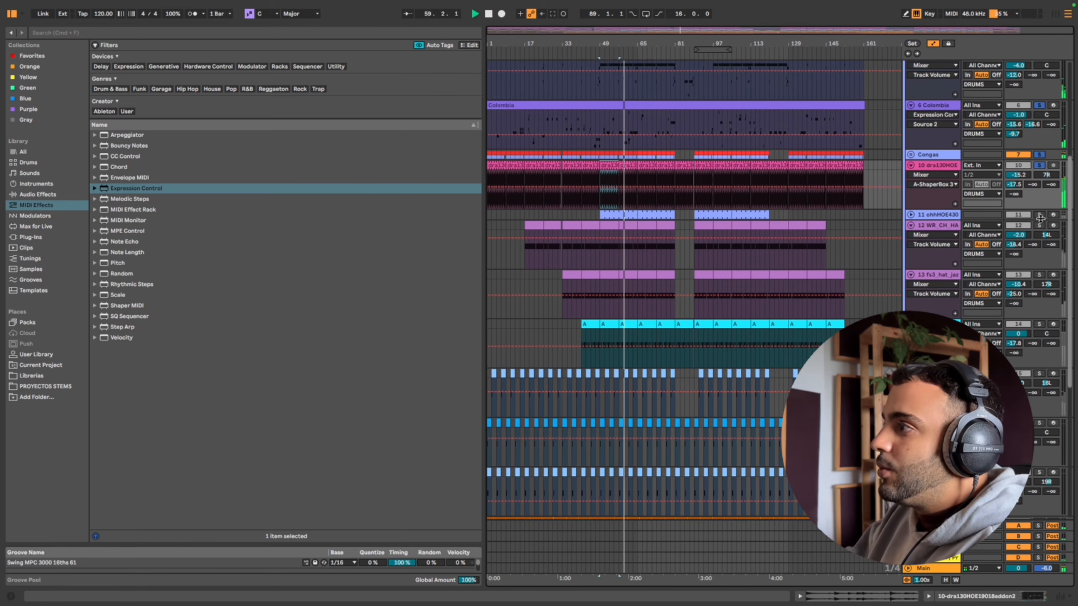
pyautogui.click(1039, 219)
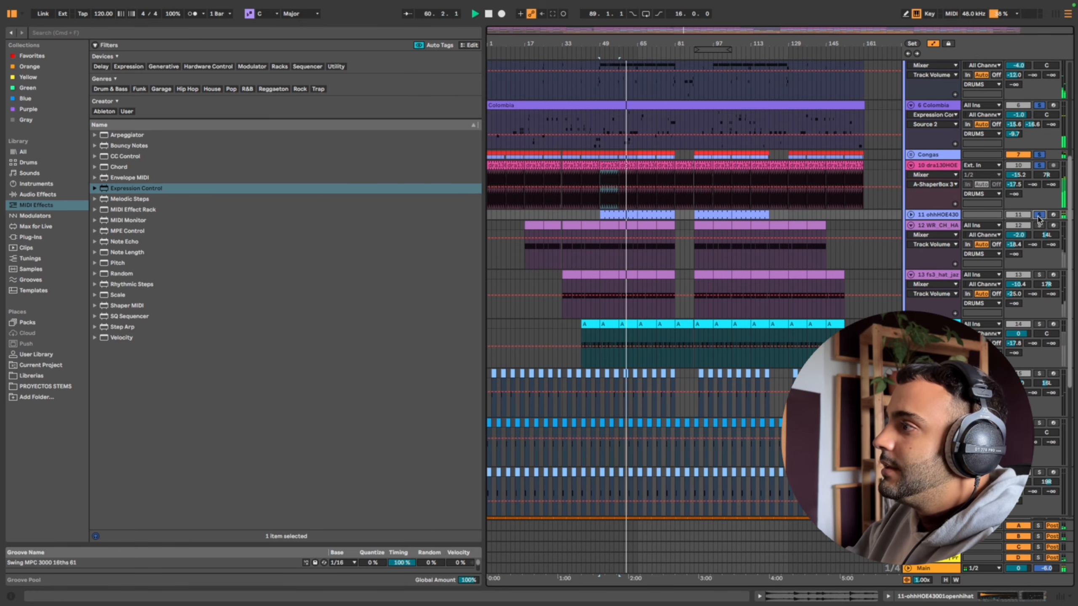
pyautogui.click(945, 217)
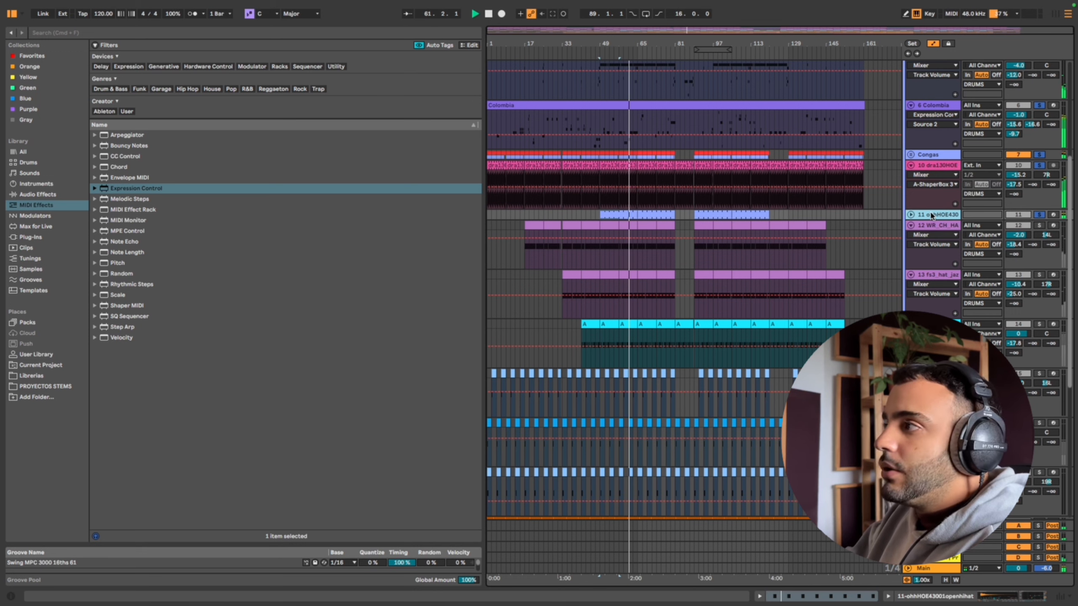
pyautogui.doubleClick(933, 215)
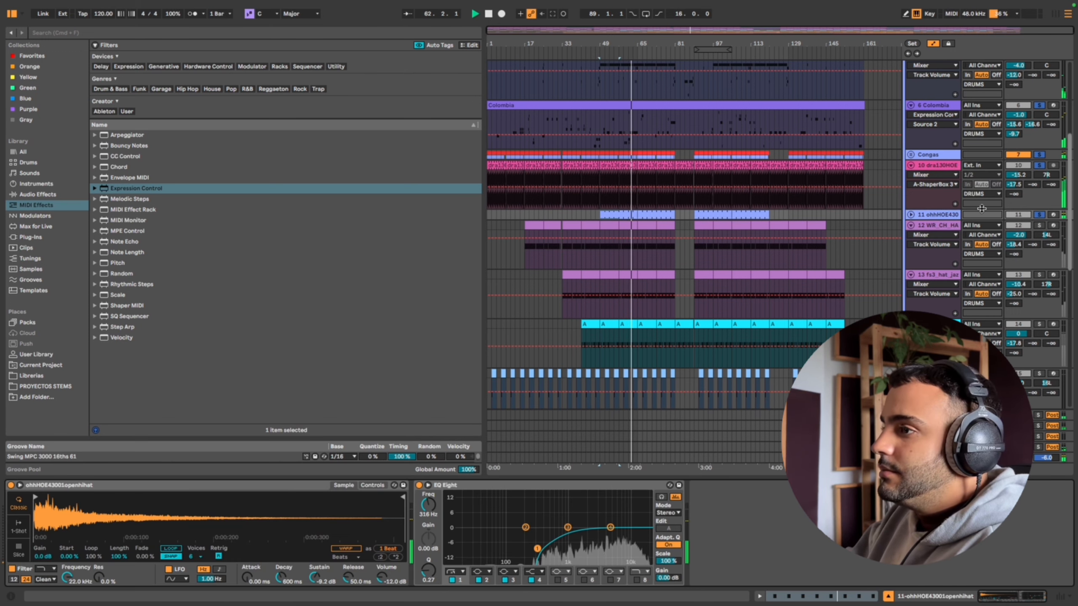
pyautogui.click(1040, 226)
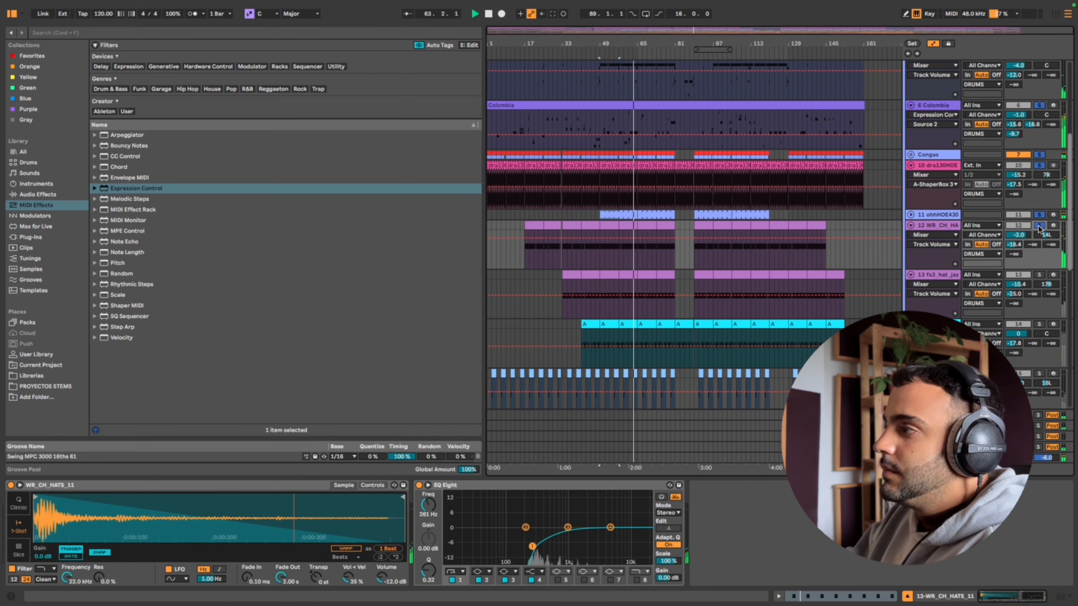
pyautogui.click(1039, 274)
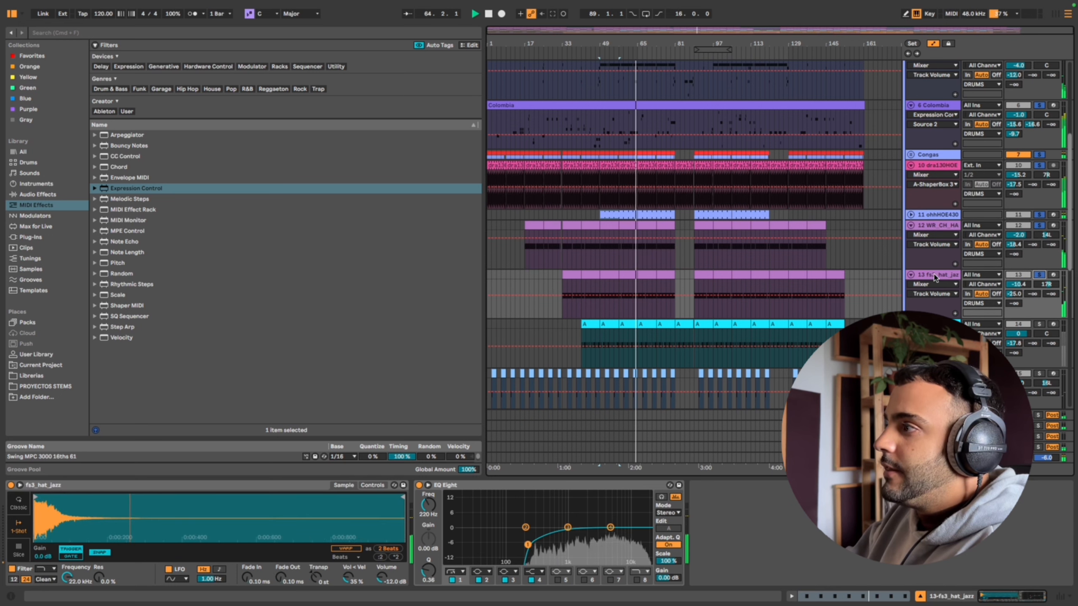
# Open track 12's hi-hat clip, view its notes and groove setting, and shrink the clip view to reveal the groove pool
pyautogui.click(609, 297)
pyautogui.doubleClick(575, 245)
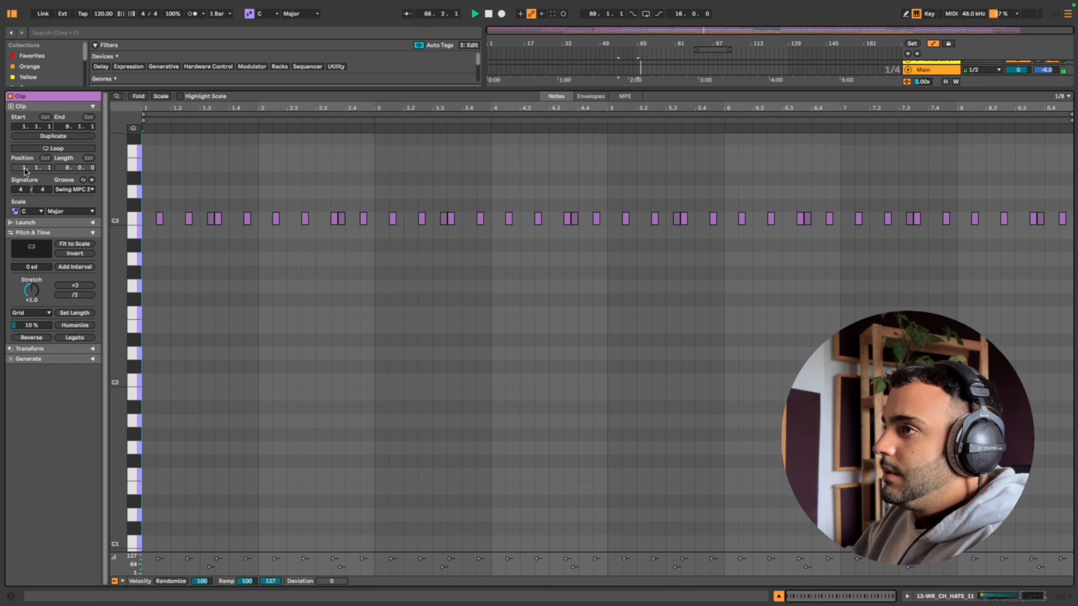
pyautogui.click(74, 189)
pyautogui.click(86, 190)
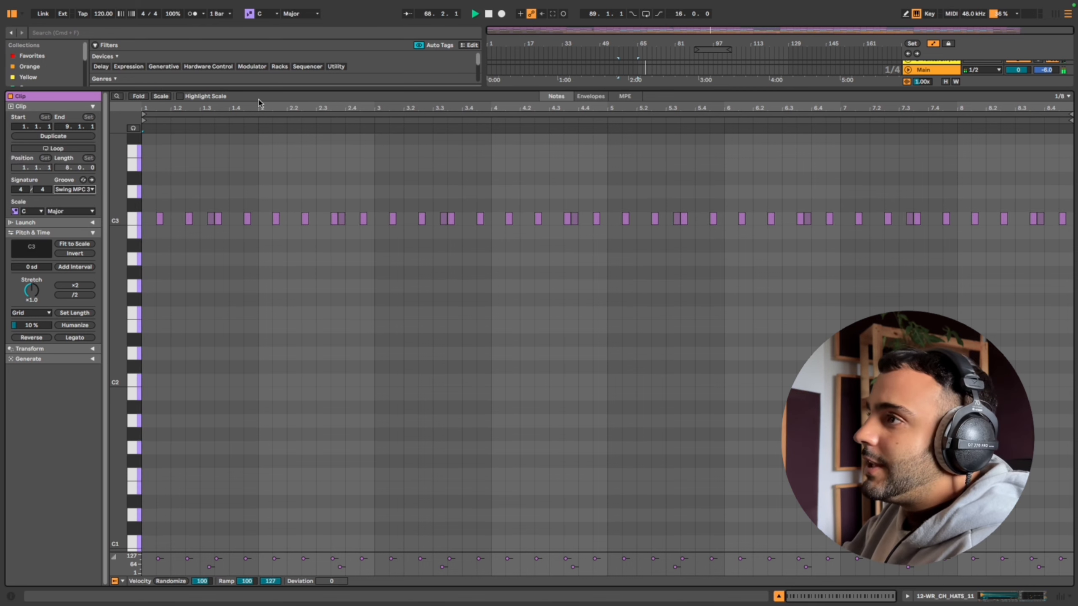
pyautogui.moveTo(161, 88); pyautogui.dragTo(214, 382)
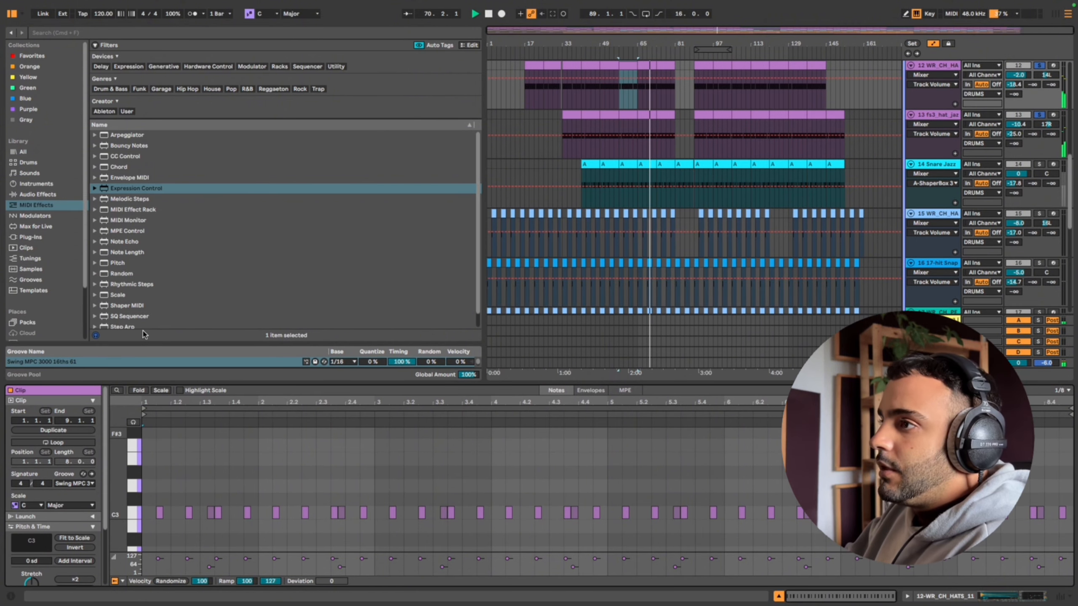
# Search the whole library for "mpc groove" and select Swing MPC 3000 16ths 61.agr
pyautogui.click(90, 33)
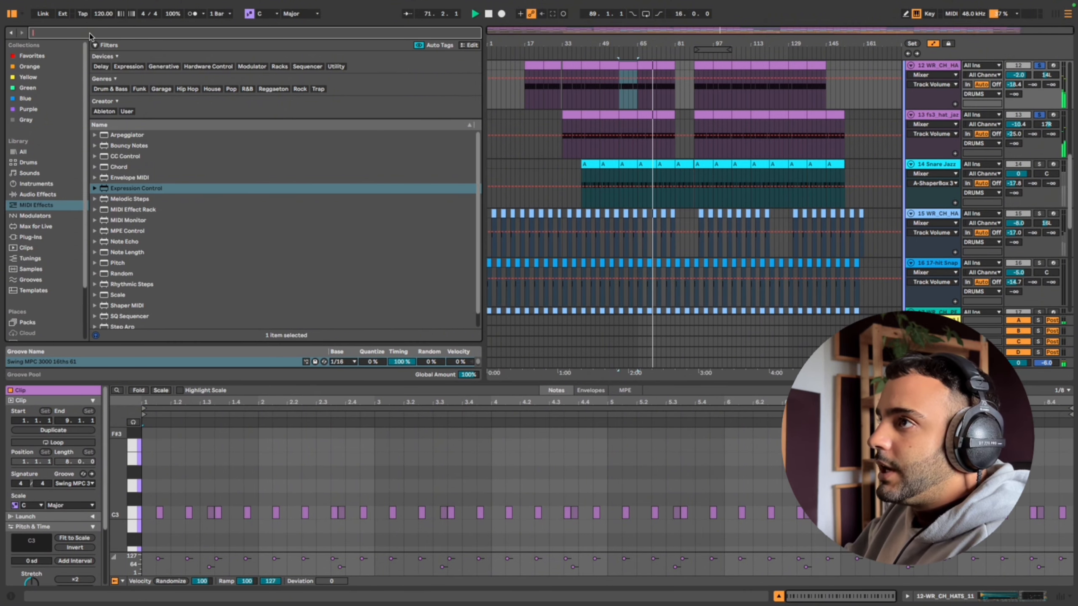
pyautogui.write('mpc groove')
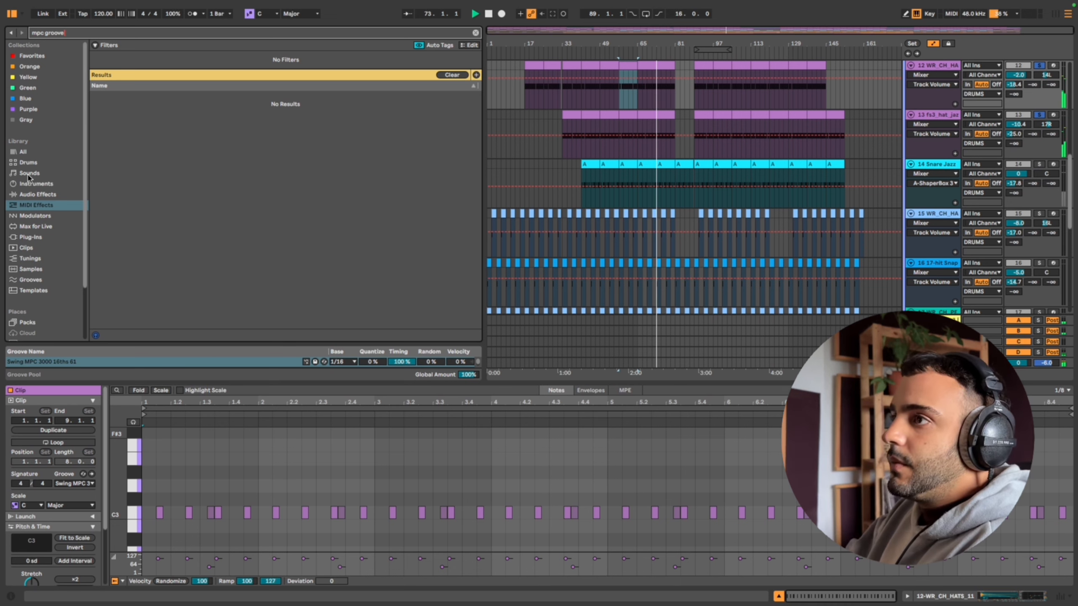
pyautogui.click(23, 152)
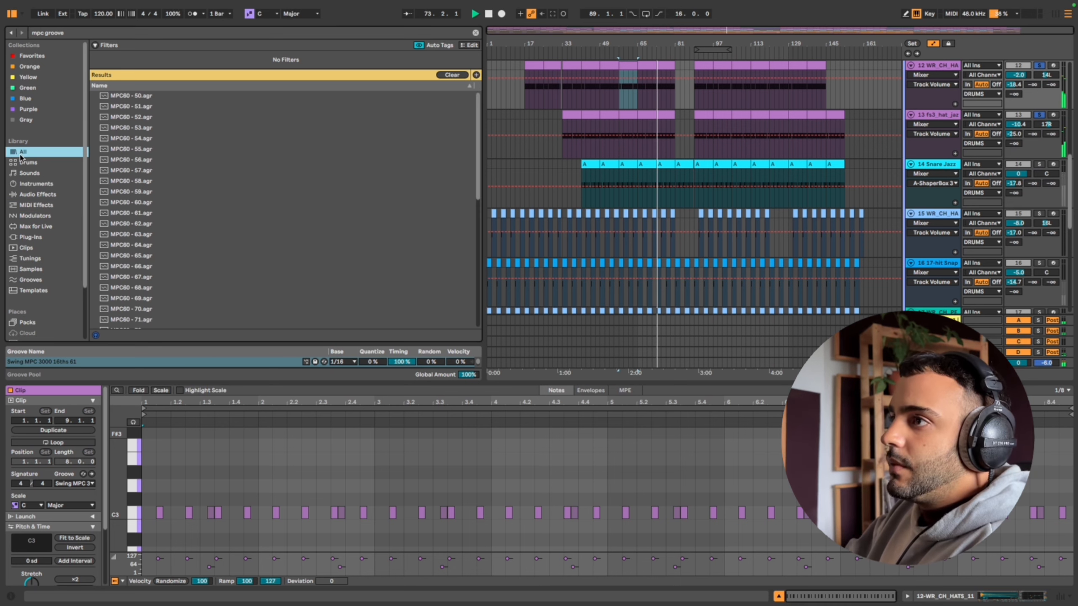
pyautogui.scroll(-5, 196, 195)
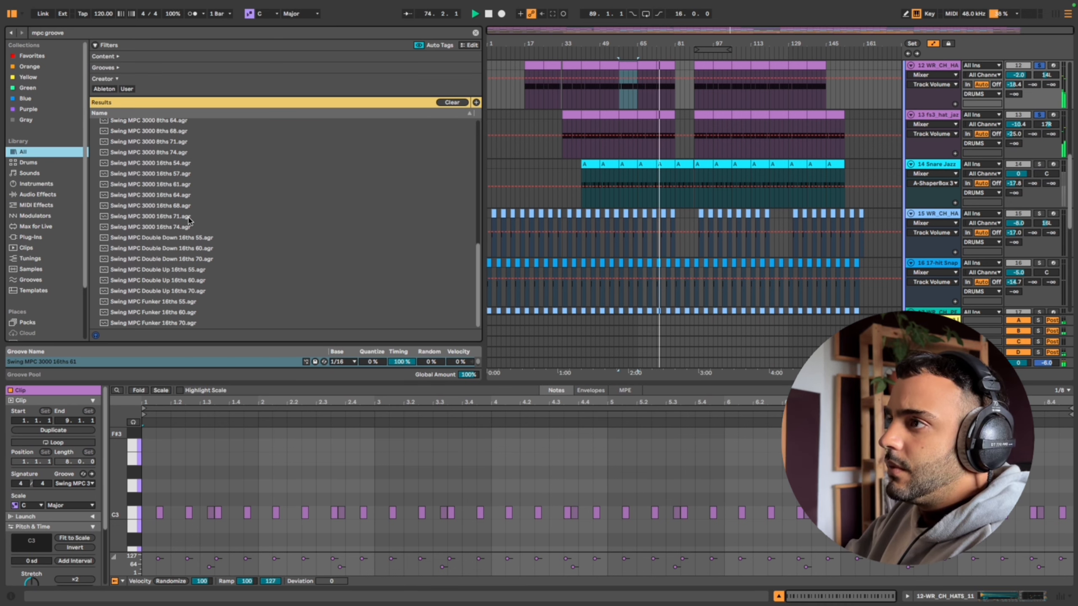
pyautogui.click(165, 187)
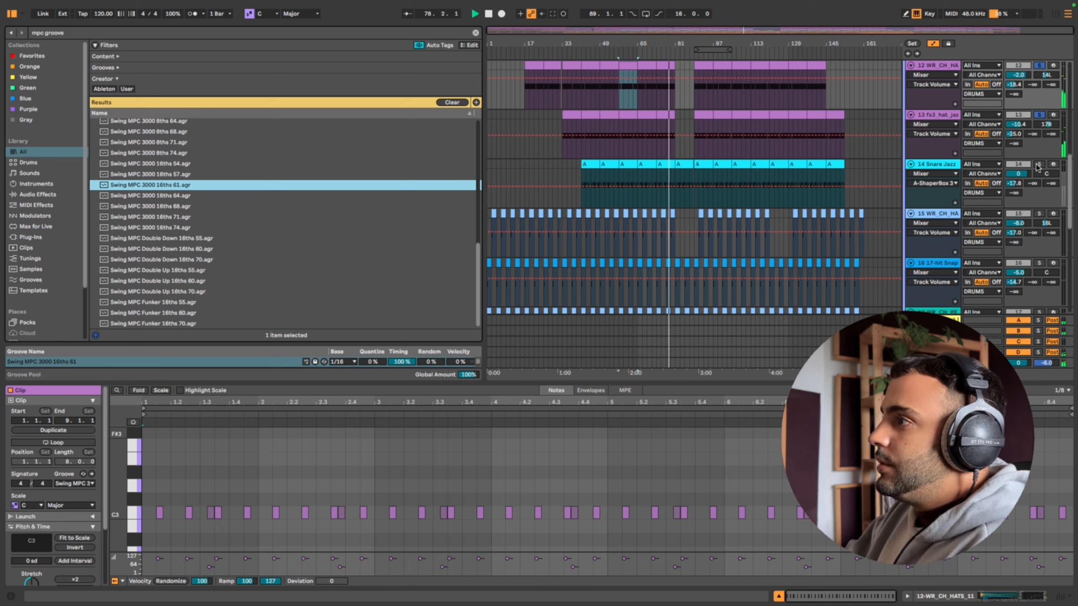
# Add Snare Jazz and track 15 to the soloed tracks, viewing the Snare Jazz clip's notes and track 15's devices
pyautogui.click(950, 171)
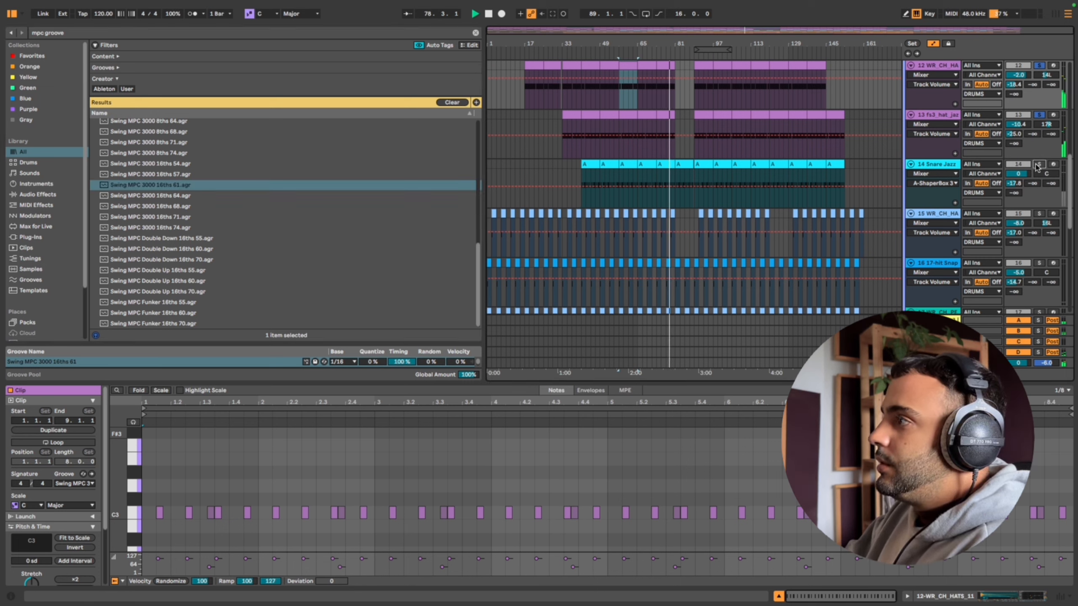
pyautogui.click(627, 164)
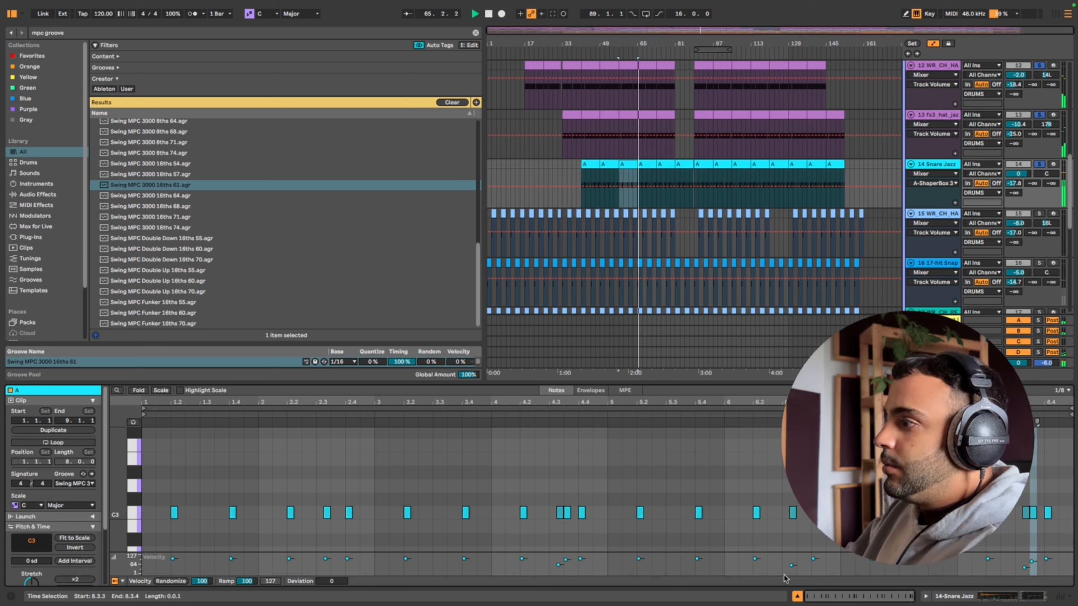
pyautogui.click(1039, 214)
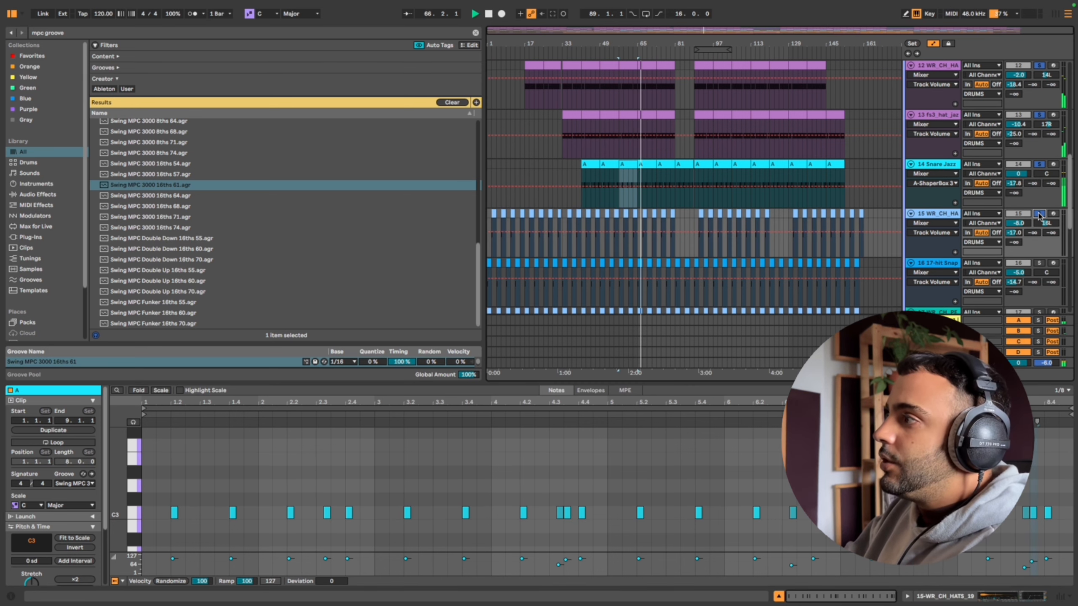
pyautogui.click(950, 215)
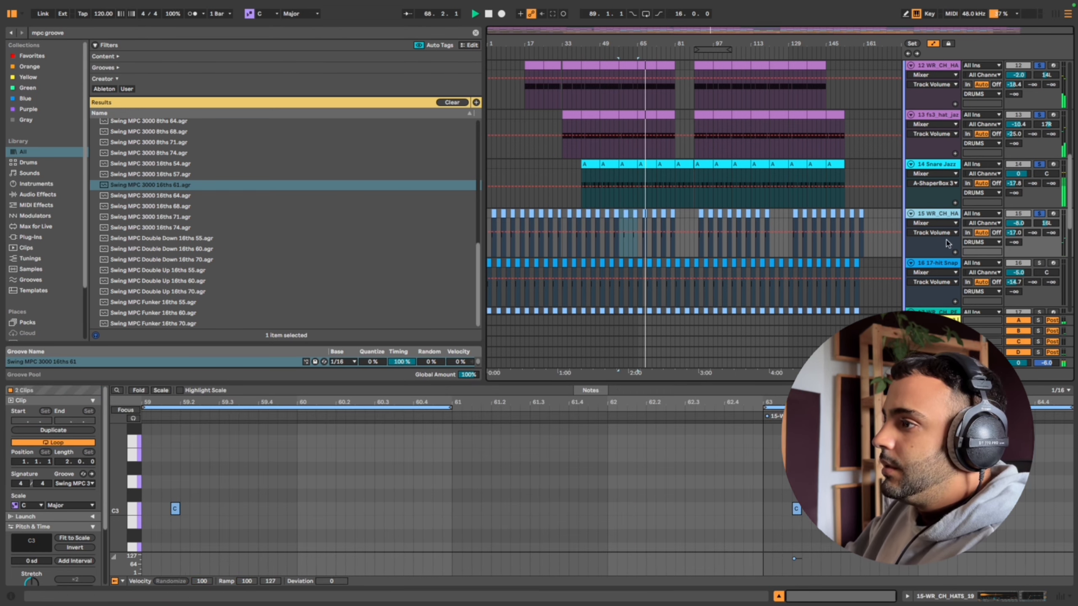
pyautogui.doubleClick(942, 216)
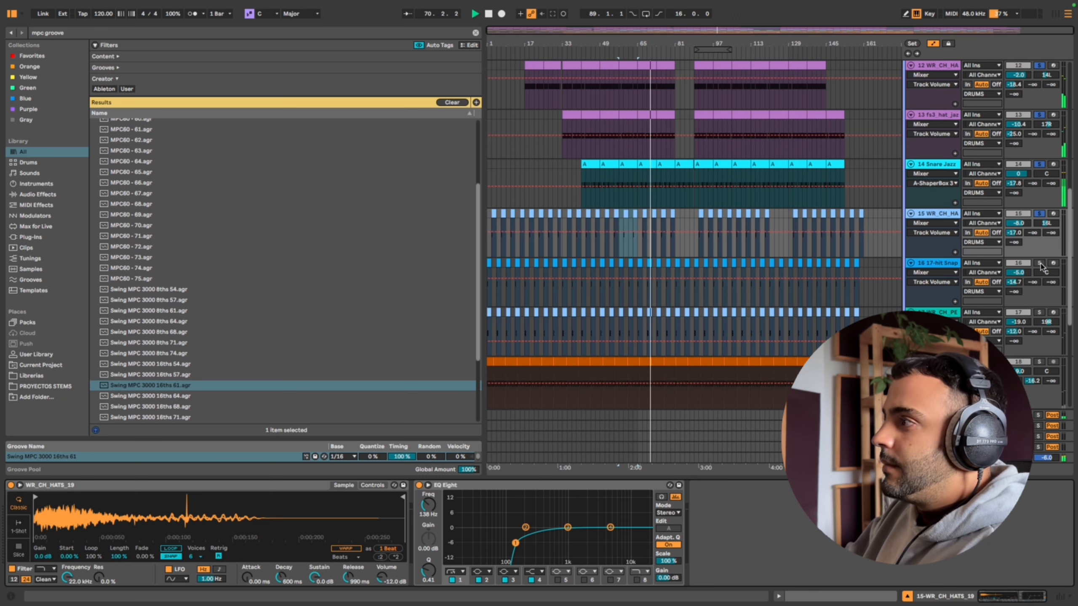
# Add tracks 16 and 17 to the soloed tracks and examine how the clips on tracks 15 to 17 are arranged around bars 70 to 79
pyautogui.click(1037, 313)
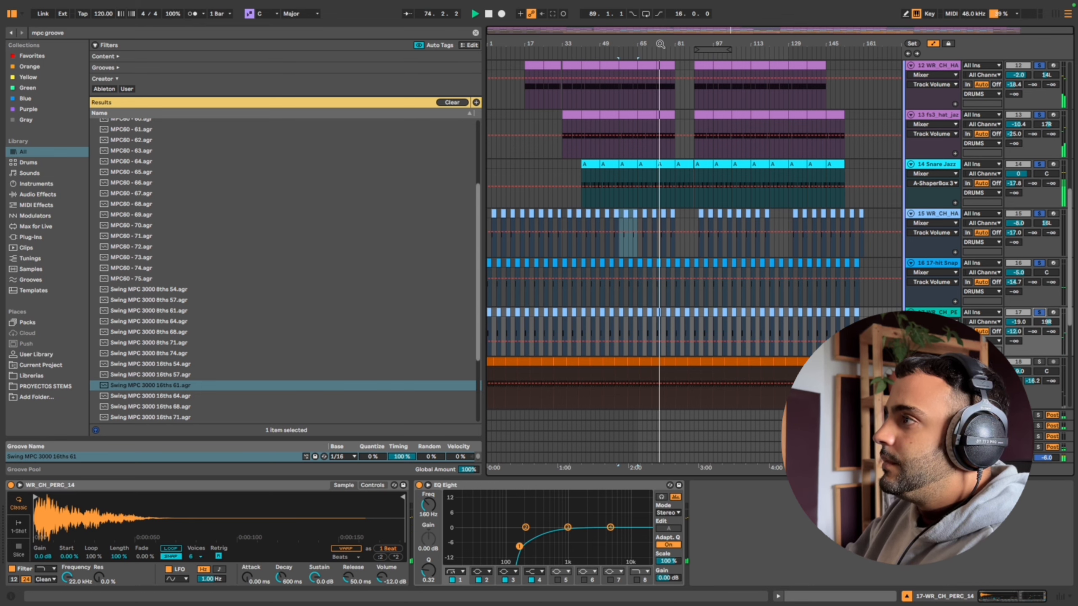
pyautogui.moveTo(661, 44); pyautogui.dragTo(705, 204)
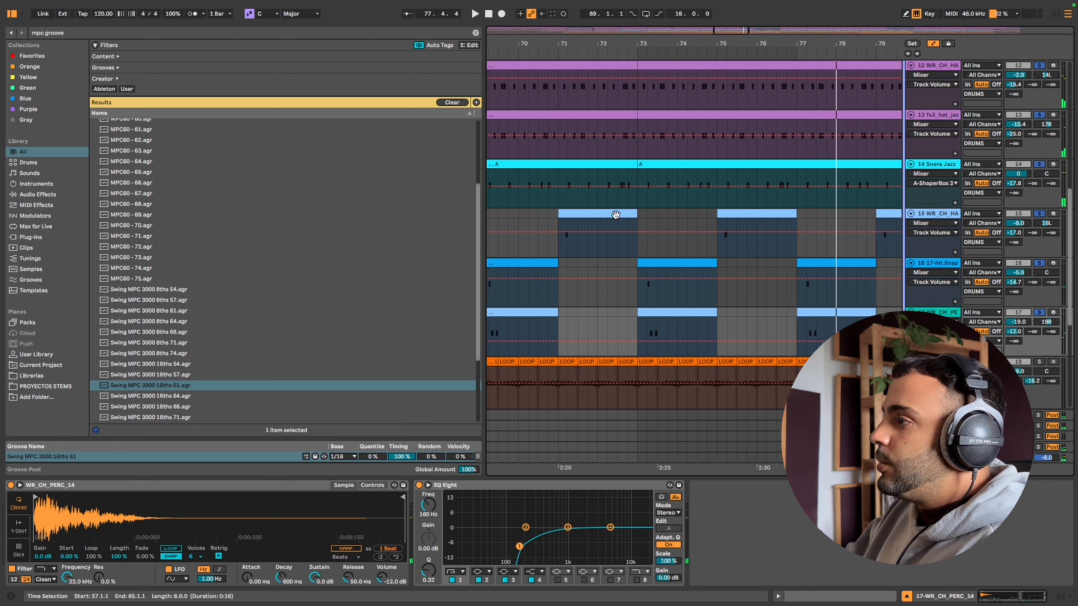
pyautogui.moveTo(643, 46); pyautogui.dragTo(643, 8)
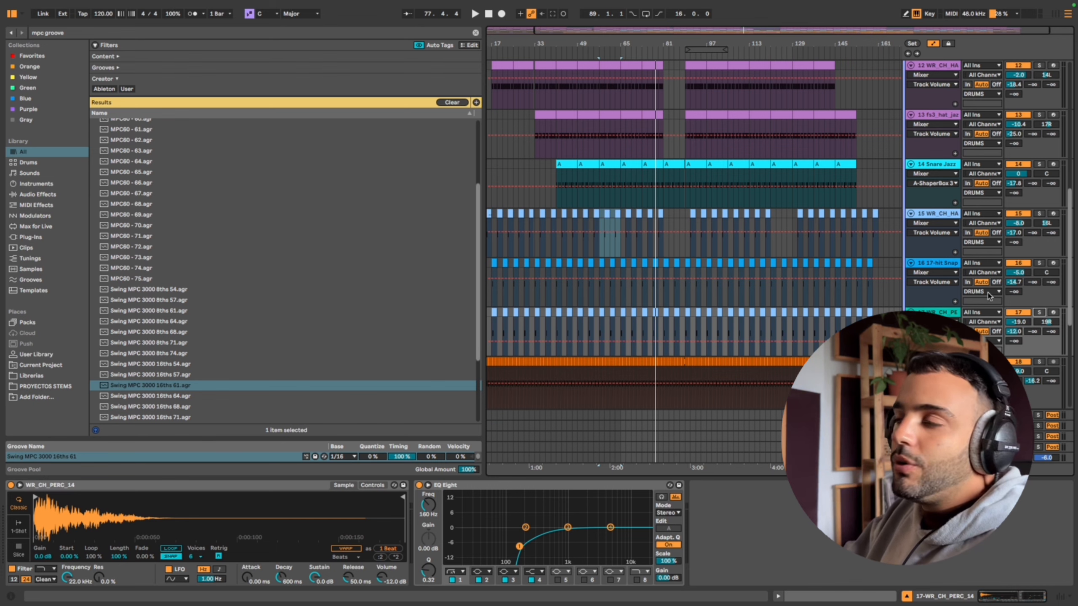
# Fold the DRUMS group, solo only that group and start playback from bar 57
pyautogui.scroll(10, 910, 300)
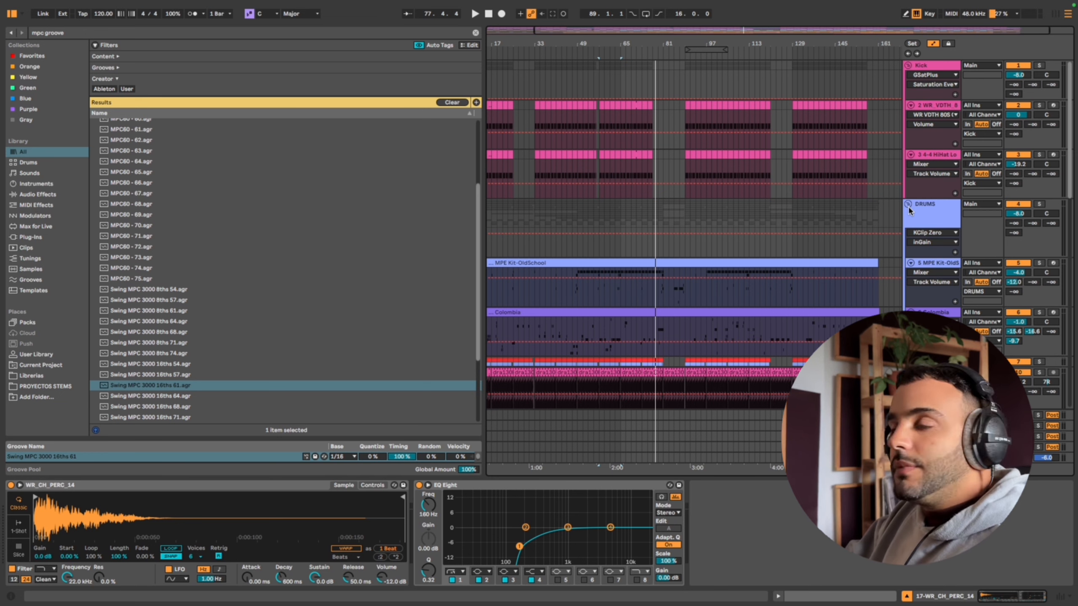
pyautogui.click(908, 204)
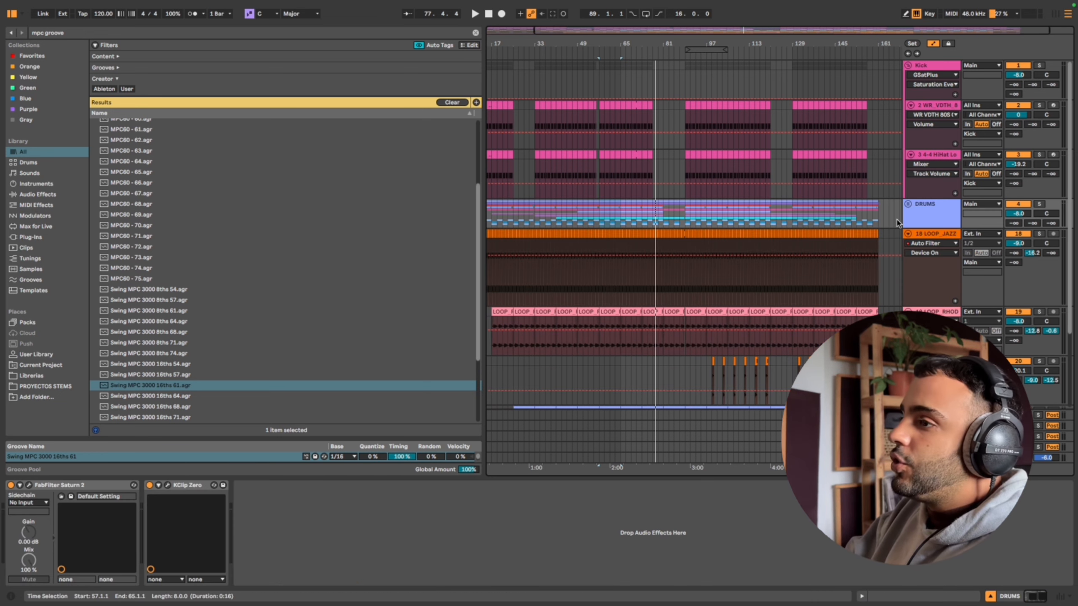
pyautogui.click(1039, 204)
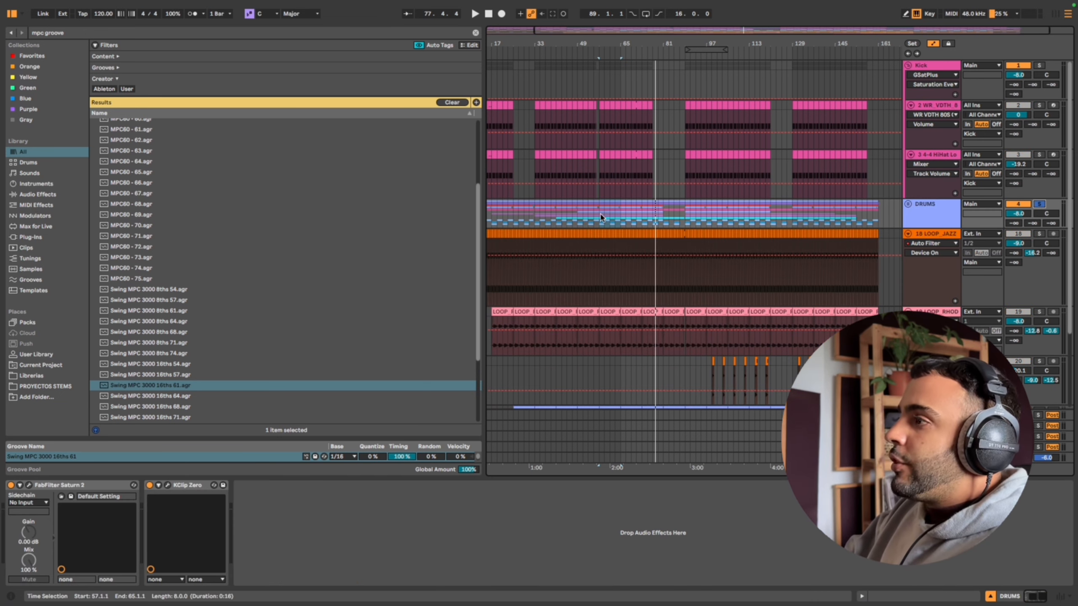
pyautogui.press('space')
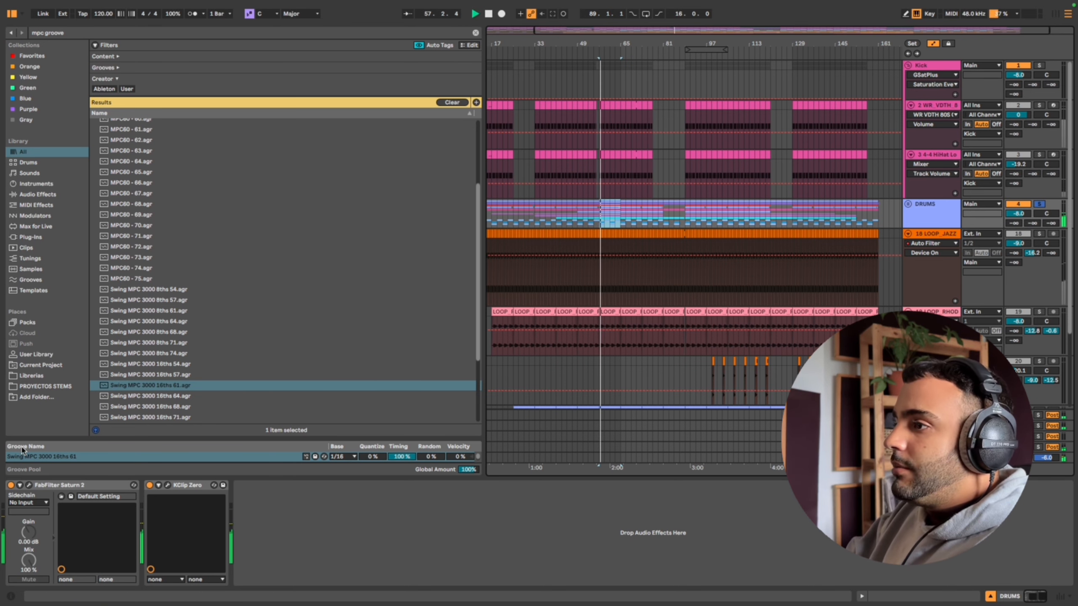
# Open FabFilter Saturn 2 on the DRUMS group and compare playback with the saturator bypassed and re-enabled
pyautogui.click(30, 486)
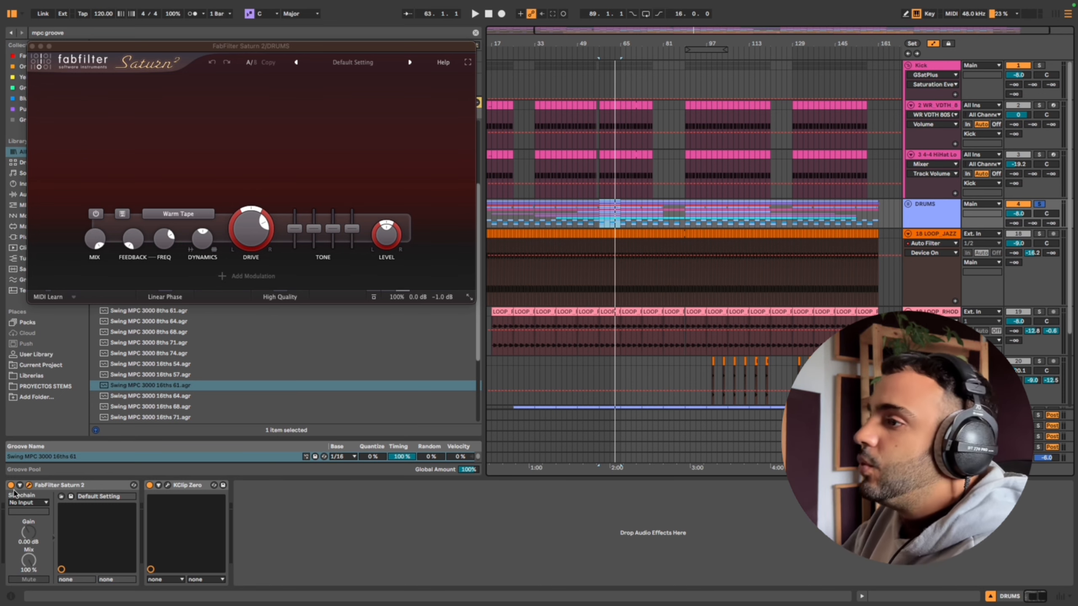
pyautogui.click(9, 485)
pyautogui.press('space')
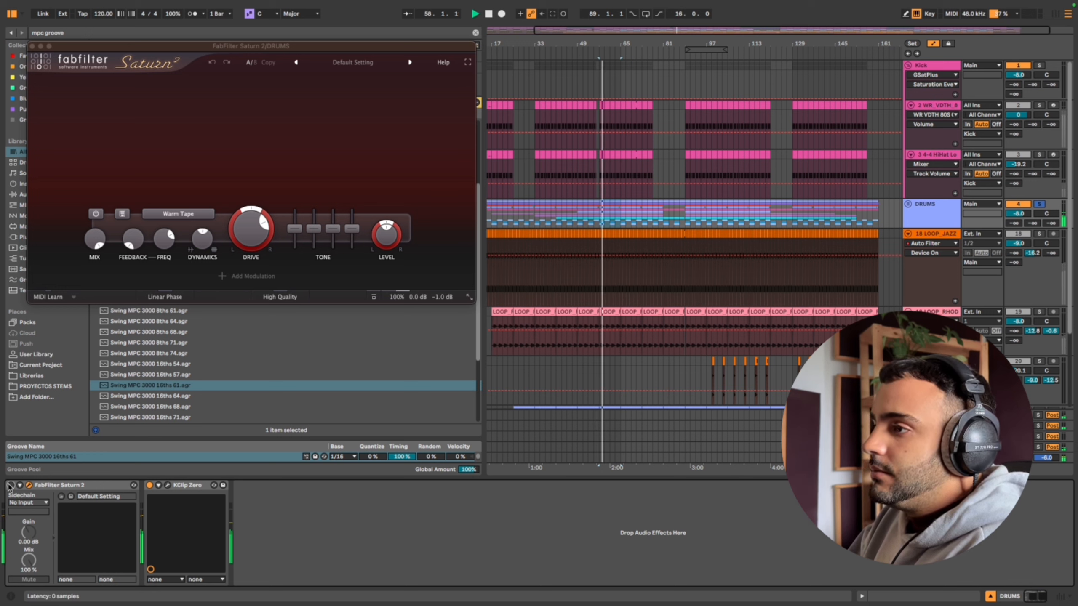
pyautogui.click(9, 485)
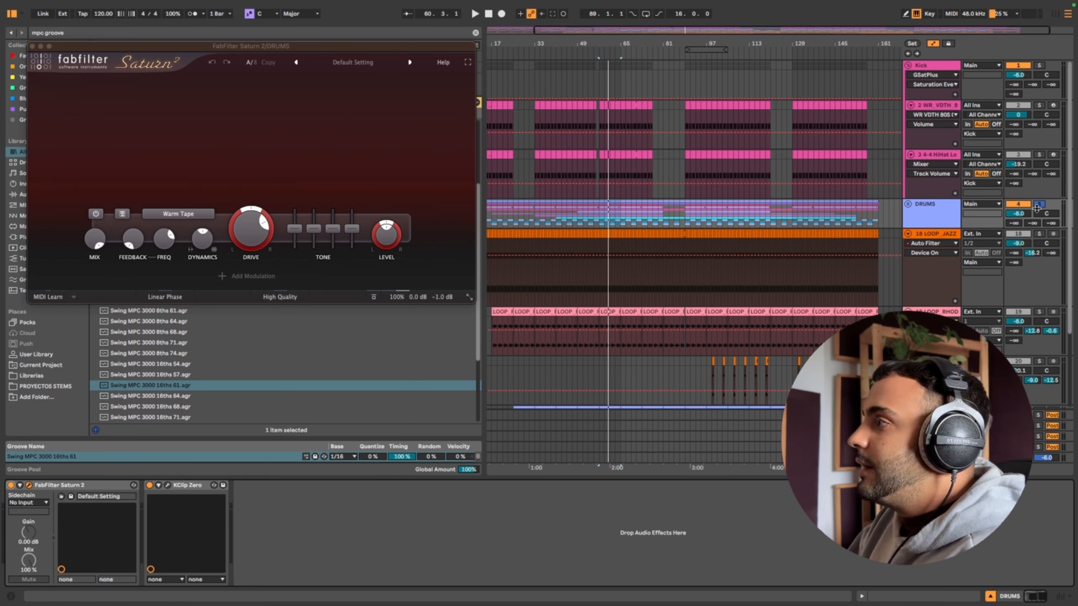
# Solo track 18 together with the DRUMS and Kick groups, fold the Kick group and start playback from bar 57
pyautogui.click(1032, 239)
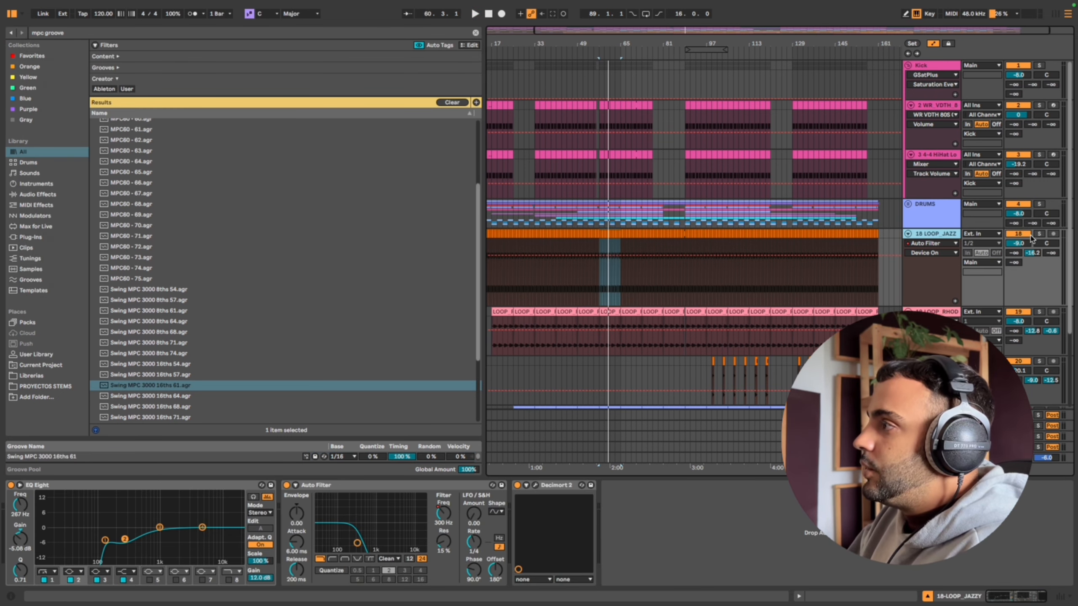
pyautogui.keyDown('super'); pyautogui.click(1040, 205); pyautogui.keyUp('super')
pyautogui.keyDown('super'); pyautogui.click(1039, 65); pyautogui.keyUp('super')
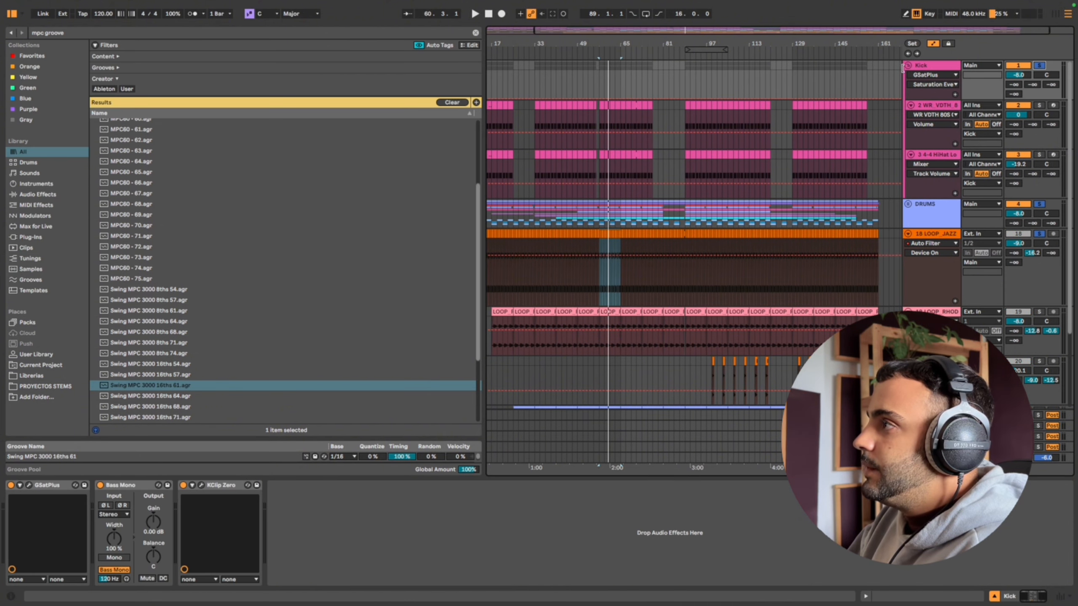
pyautogui.click(907, 66)
pyautogui.press('space')
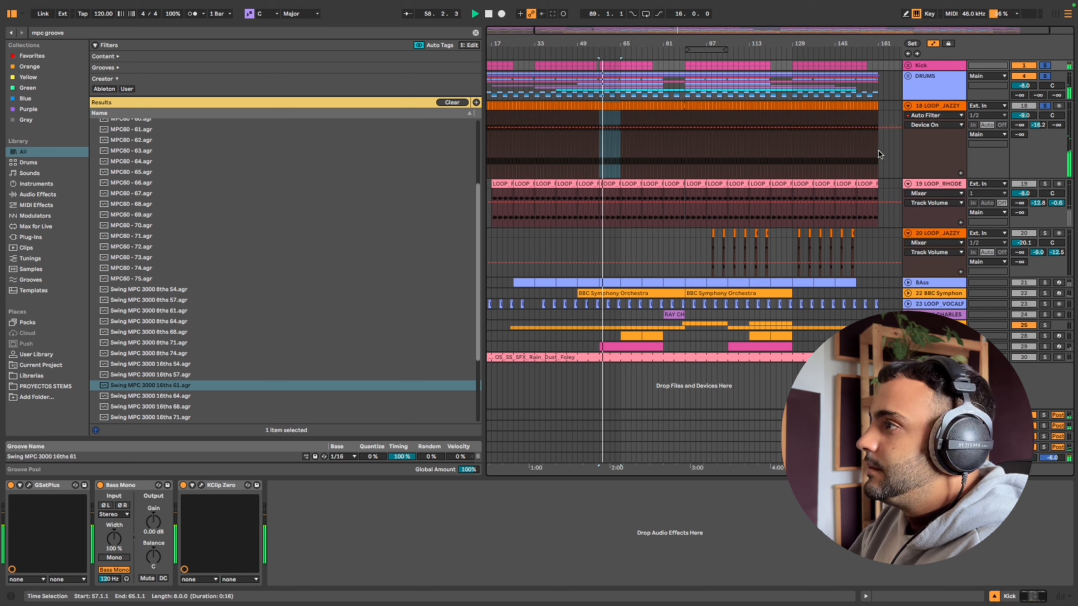
# Add track 19 LOOP_RHODES to the soloed tracks and view the effects on tracks 19 and 20
pyautogui.click(940, 186)
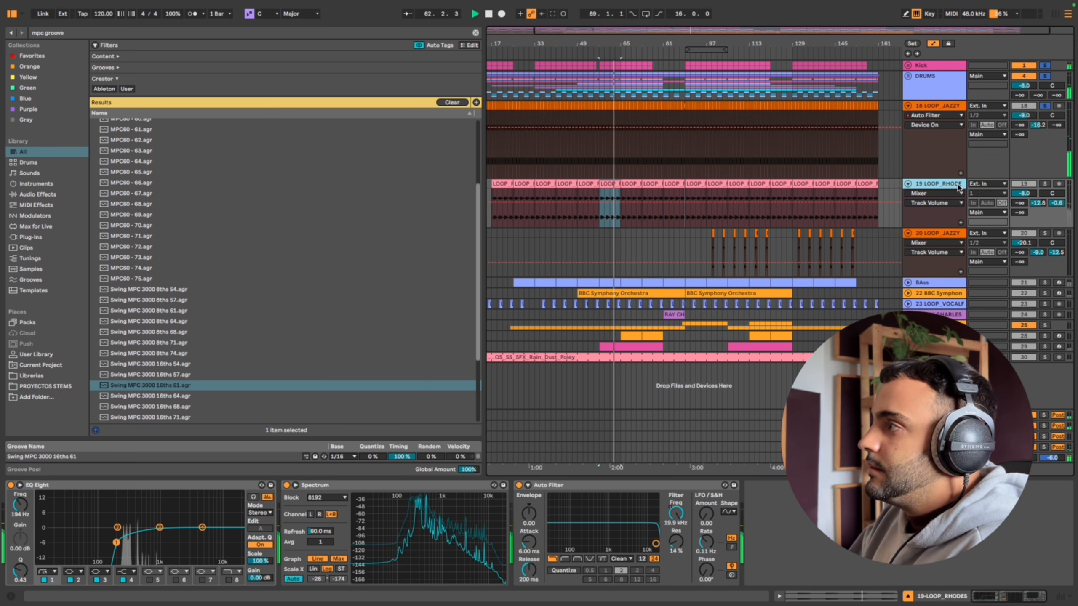
pyautogui.click(1046, 184)
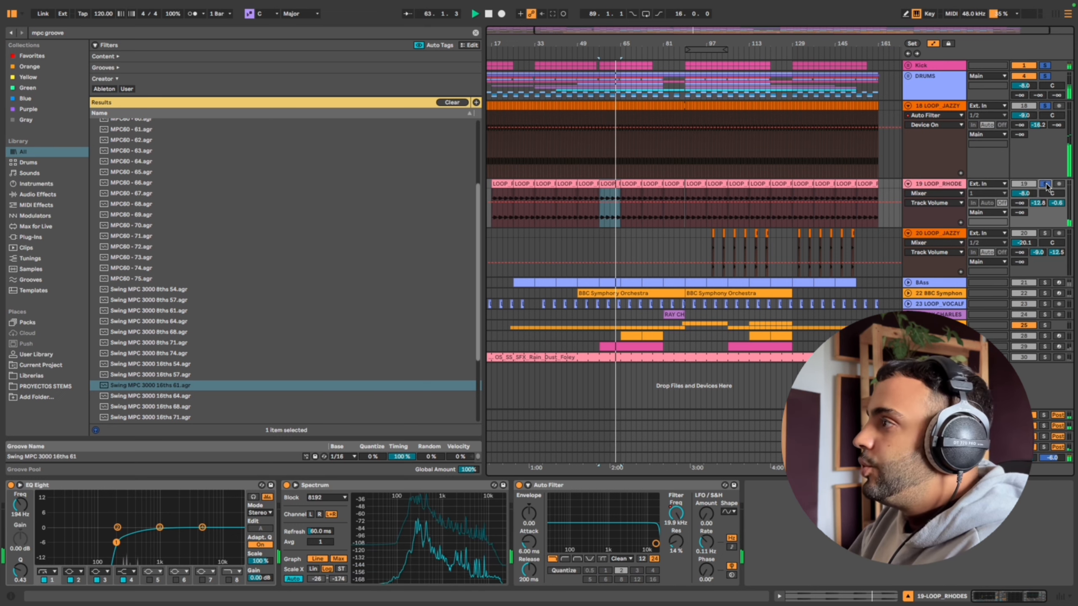
pyautogui.click(947, 183)
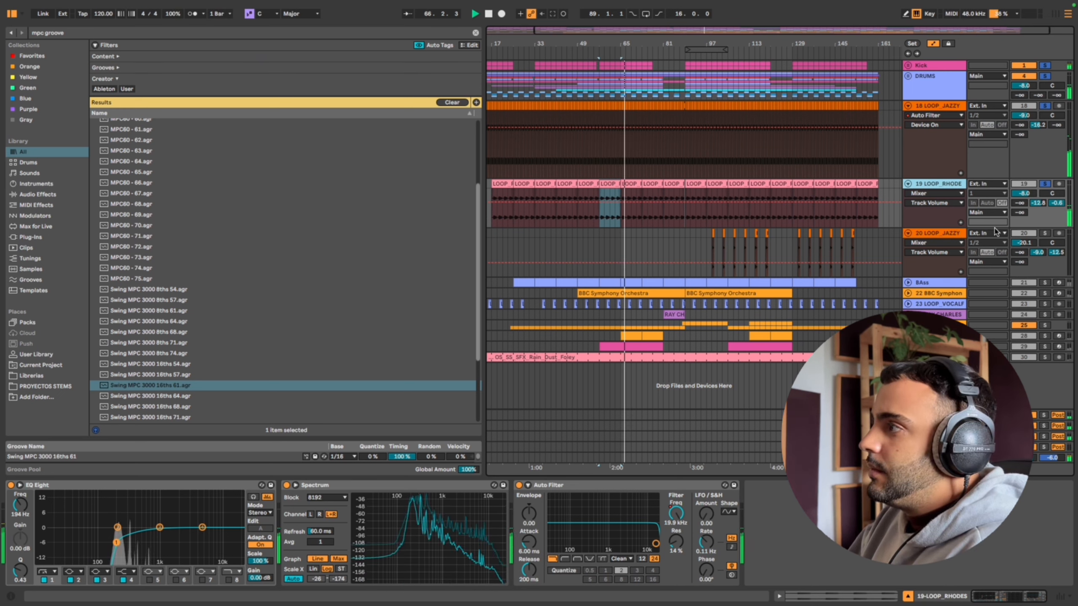
pyautogui.click(914, 271)
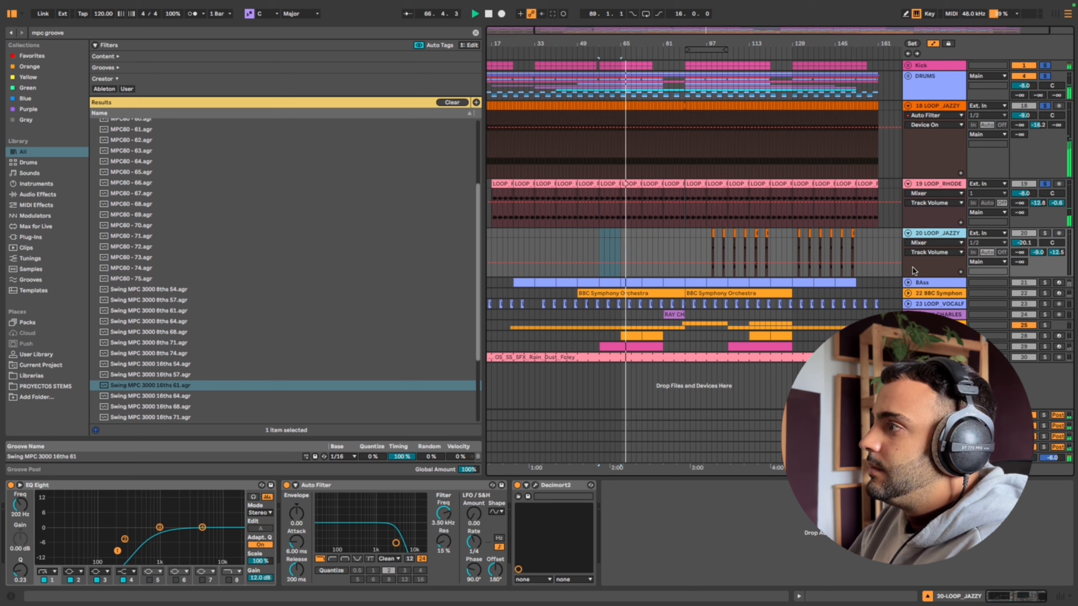
# Unfold the BAss track, solo only that track from bar 25 and inspect its SubBoomBass instrument
pyautogui.click(927, 284)
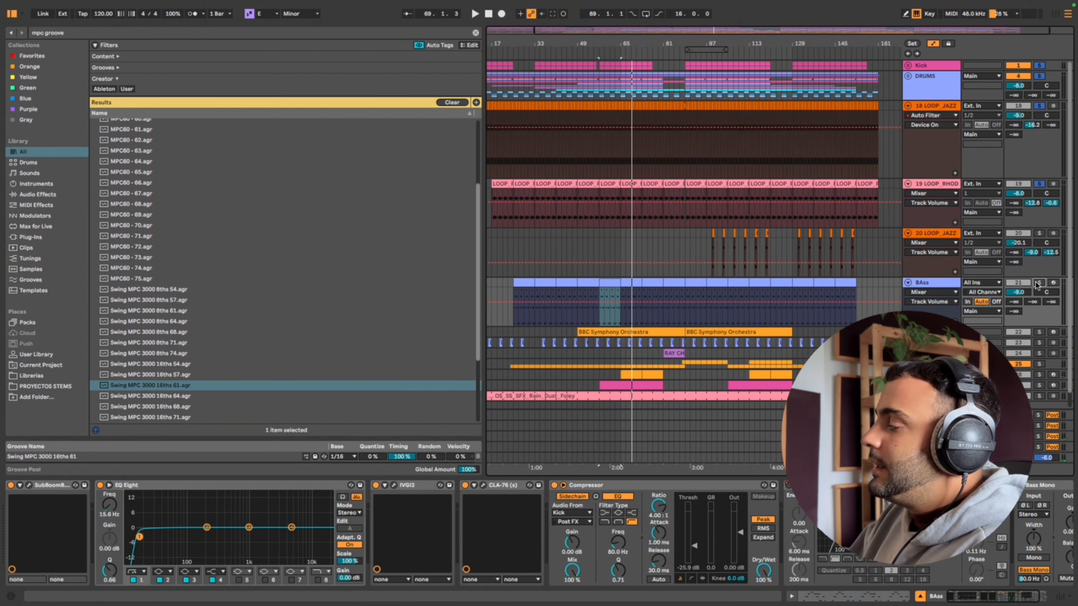
pyautogui.click(29, 485)
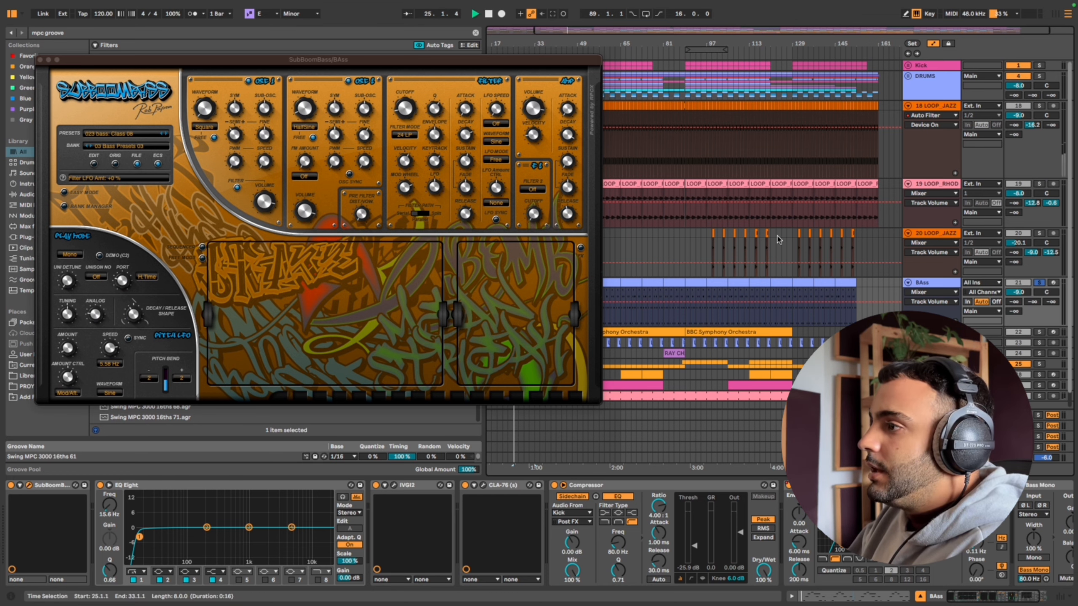
pyautogui.moveTo(63, 59); pyautogui.dragTo(277, 3)
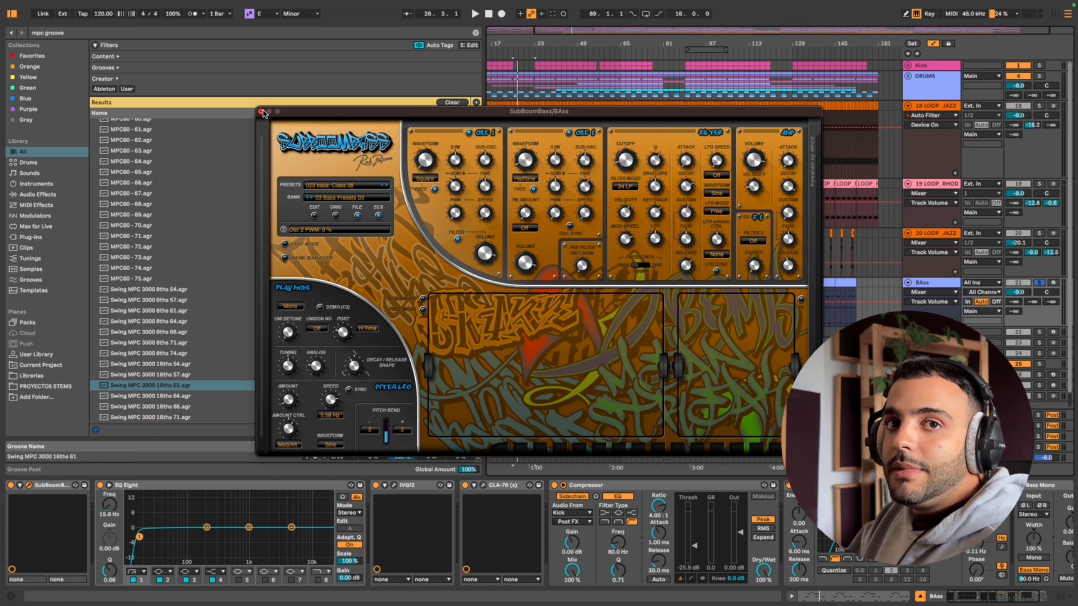
pyautogui.click(262, 112)
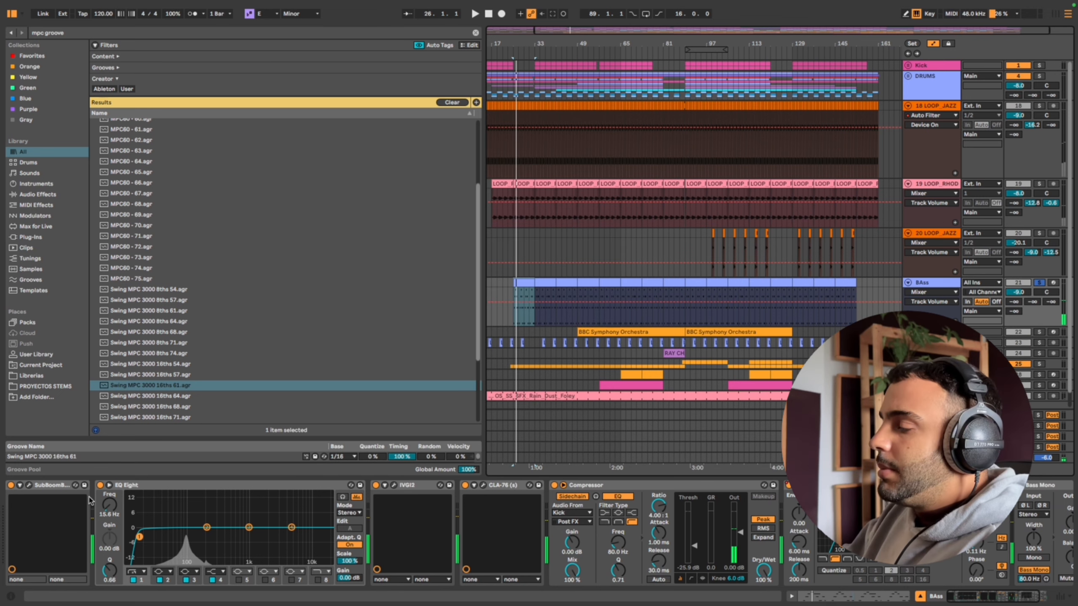
# Open the IVGI2 saturator on the BAss track, play the bass through it and close it
pyautogui.click(399, 487)
pyautogui.click(394, 486)
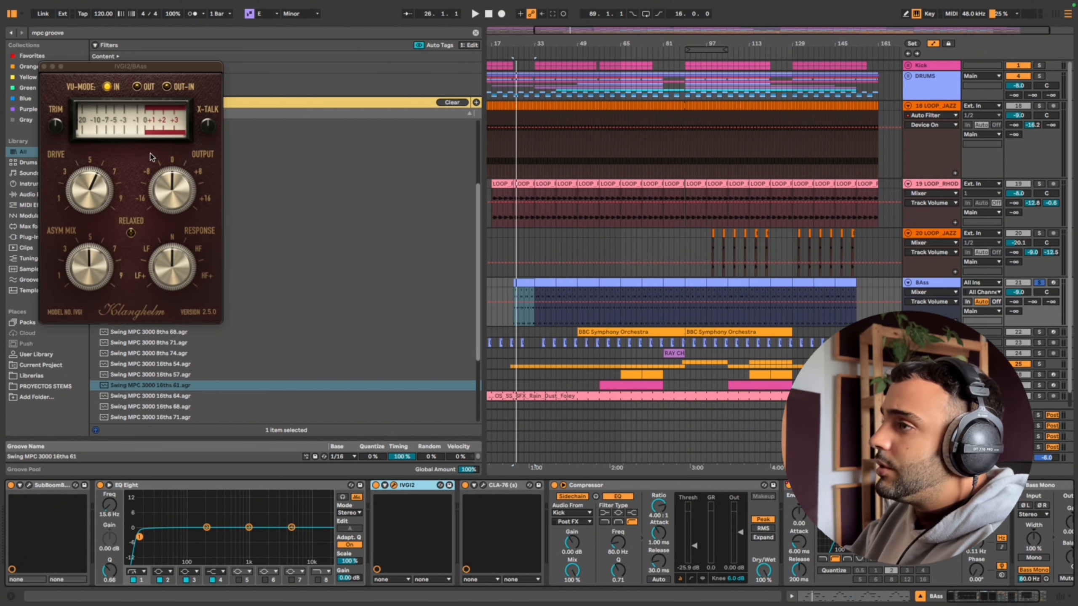
pyautogui.press('space')
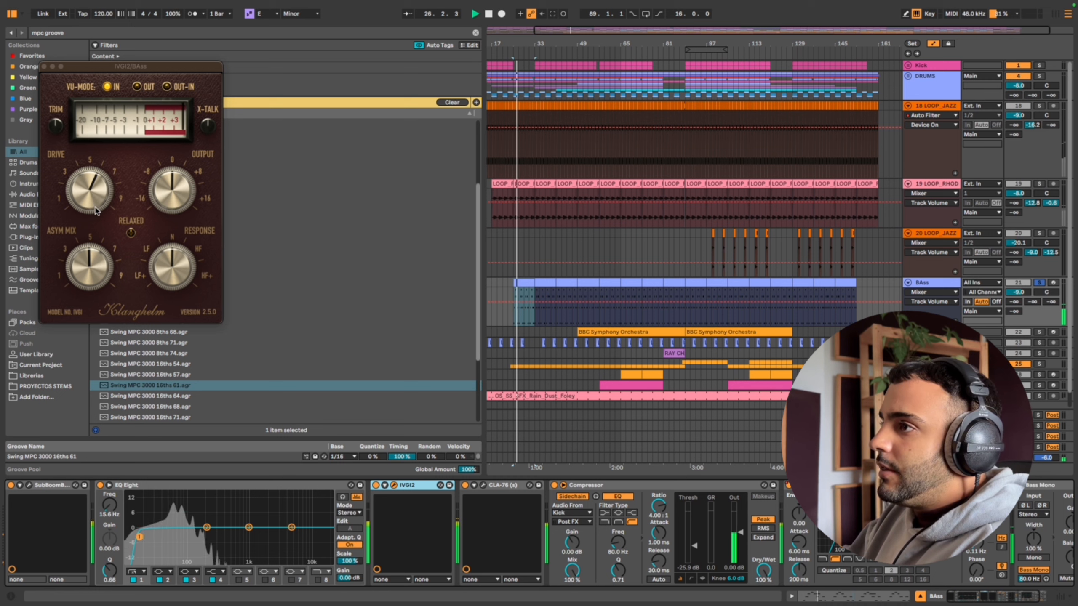
pyautogui.press('space')
pyautogui.click(394, 486)
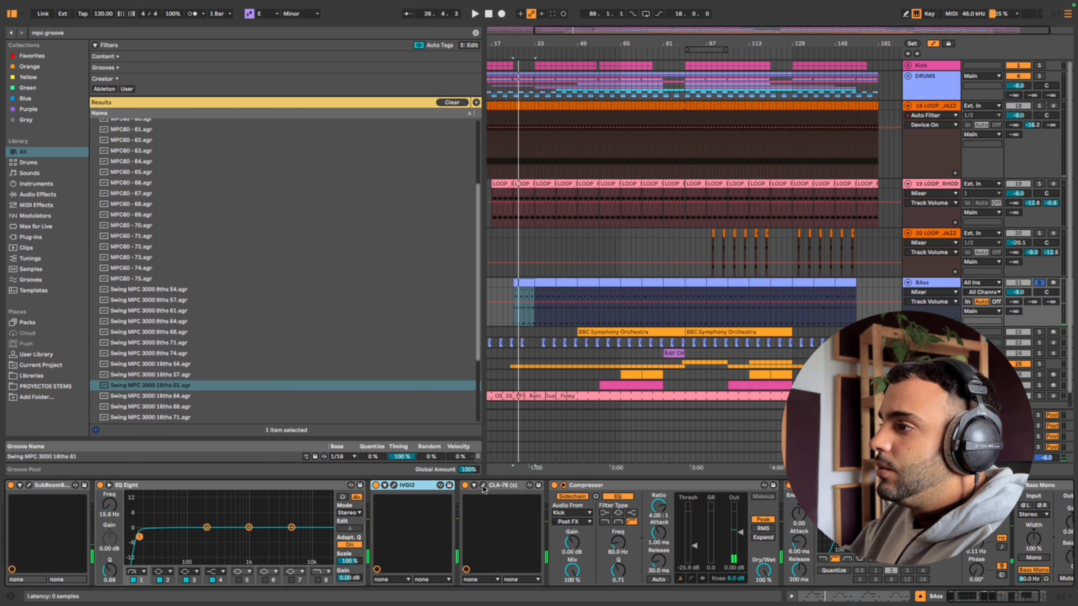
# Open the CLA-76 compressor on the BAss track, check its settings and close it
pyautogui.click(483, 485)
pyautogui.press('space')
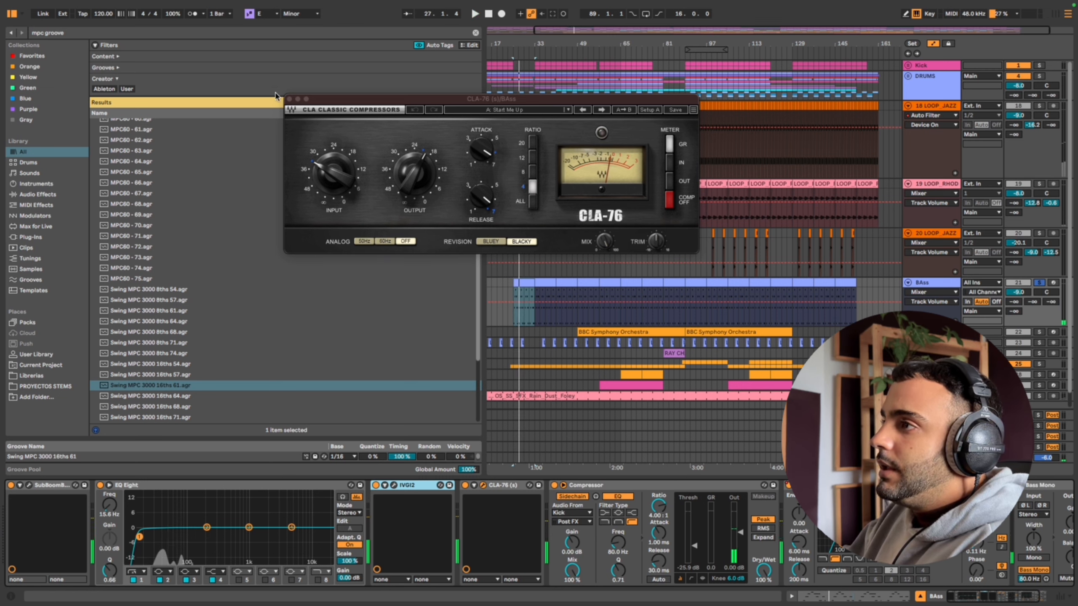
pyautogui.click(289, 105)
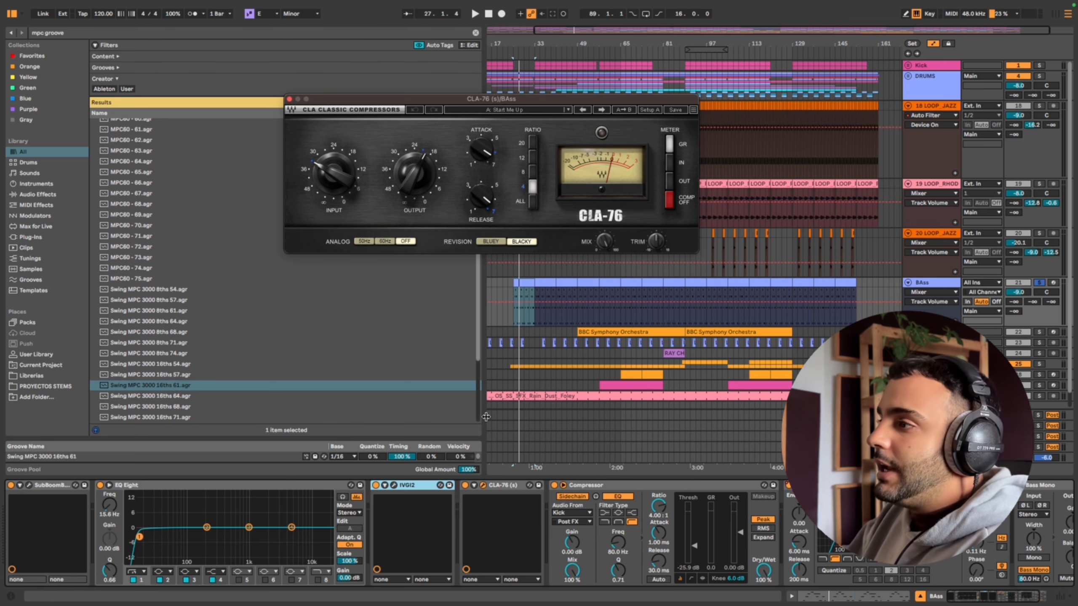
# Show the bass clip's notes, solo the Kick and DRUMS groups with the BAss track and play from bar 33
pyautogui.moveTo(983, 596); pyautogui.dragTo(1001, 591)
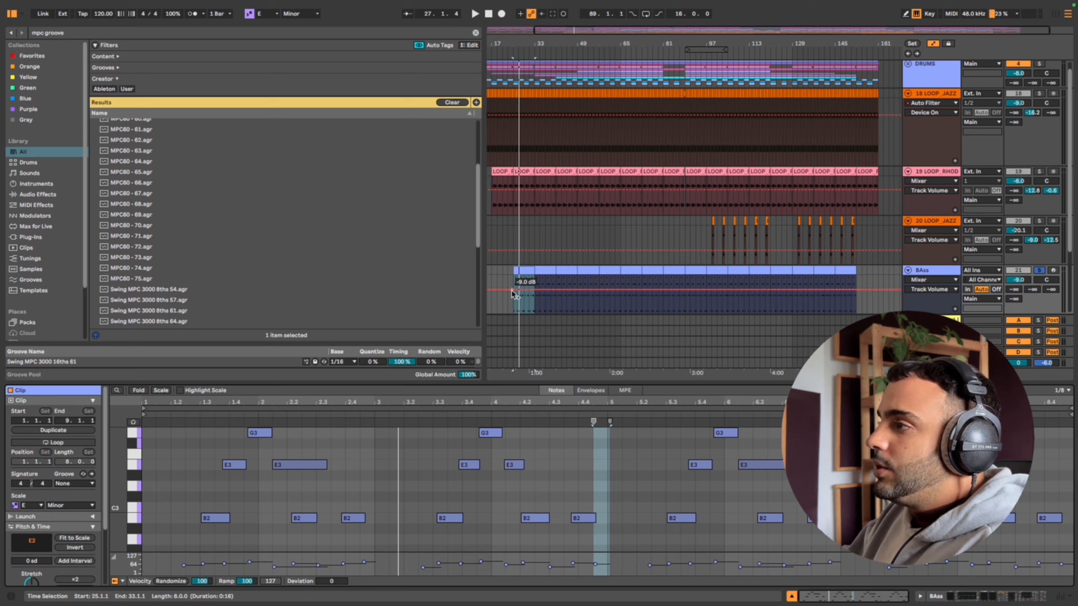
pyautogui.scroll(2, 1023, 153)
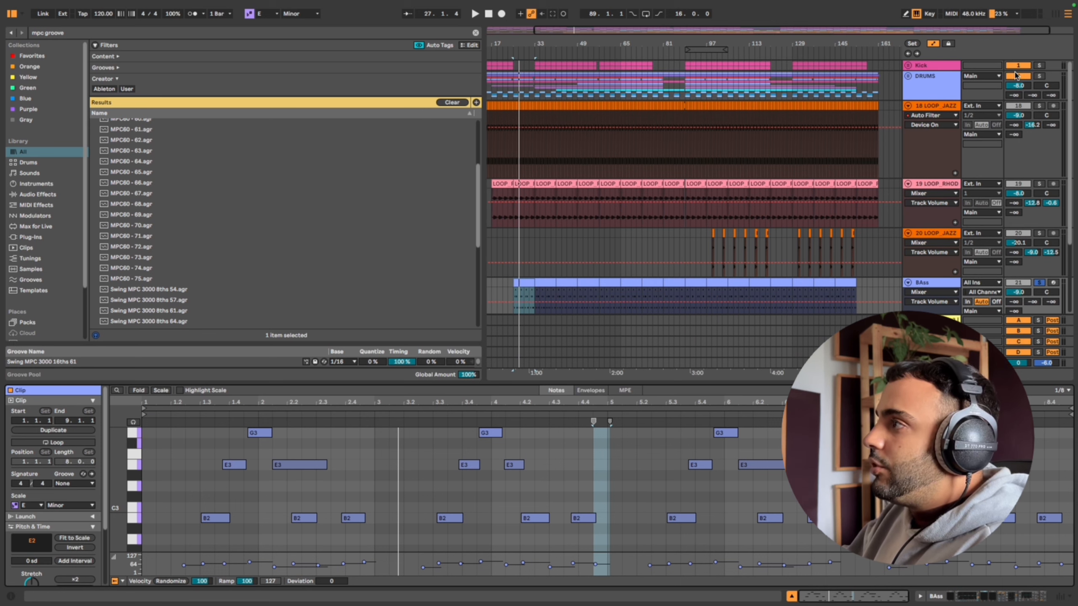
pyautogui.click(1039, 75)
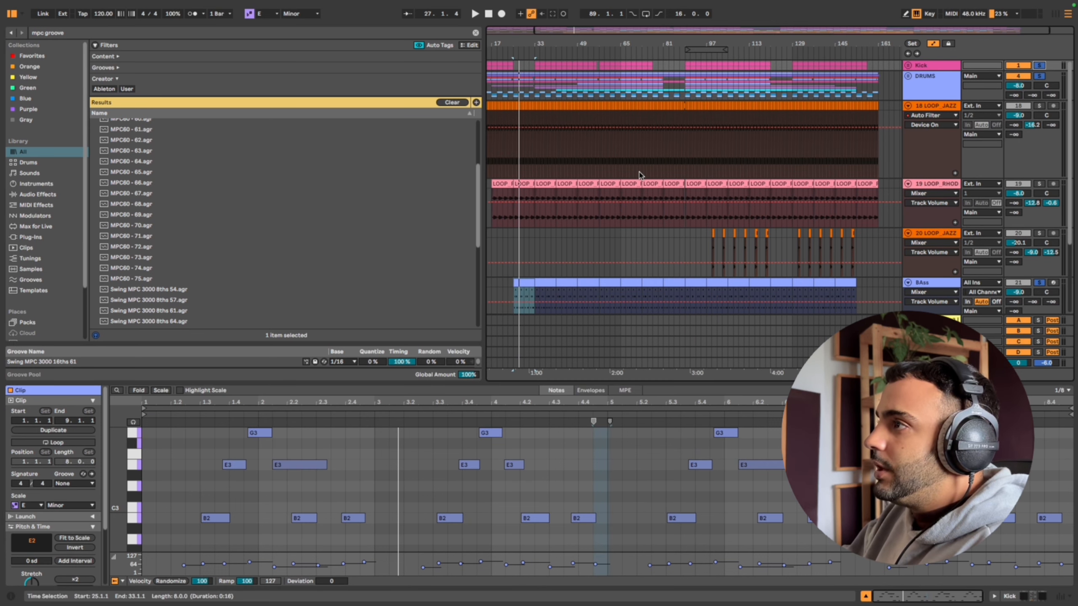
pyautogui.click(543, 283)
pyautogui.press('space')
pyautogui.scroll(-3, 543, 285)
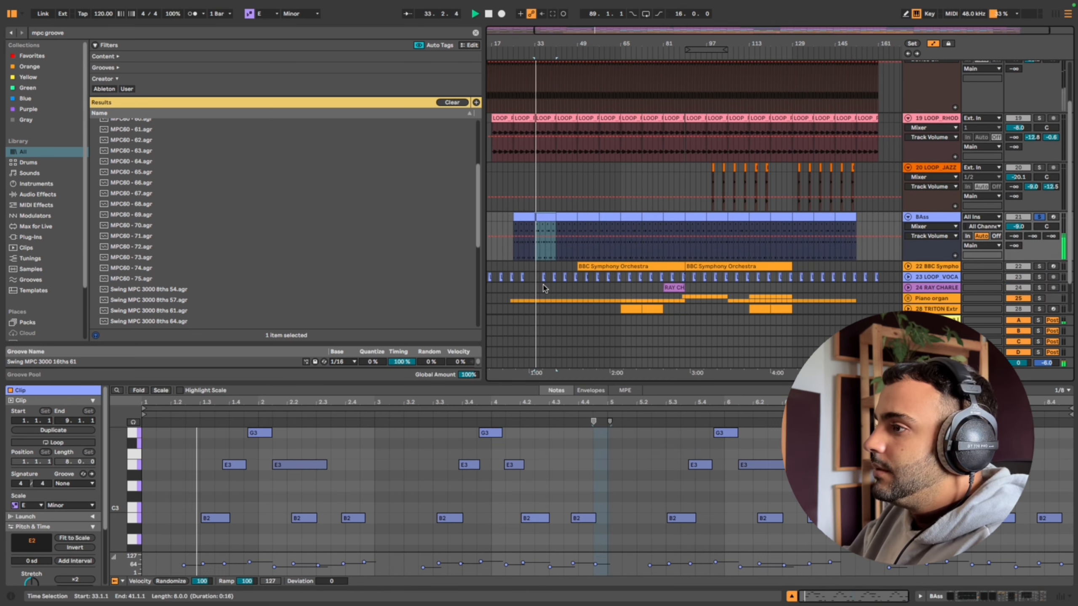
# Audition the opening notes of the bass clip up to E3 and G3, and resume playback
pyautogui.scroll(-4, 306, 438)
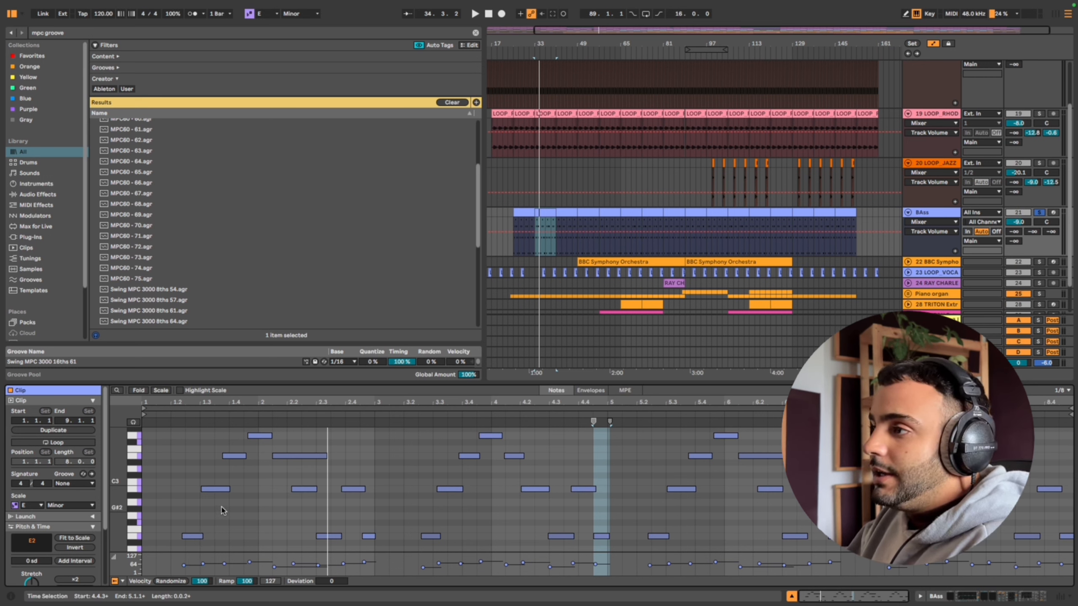
pyautogui.scroll(1, 261, 440)
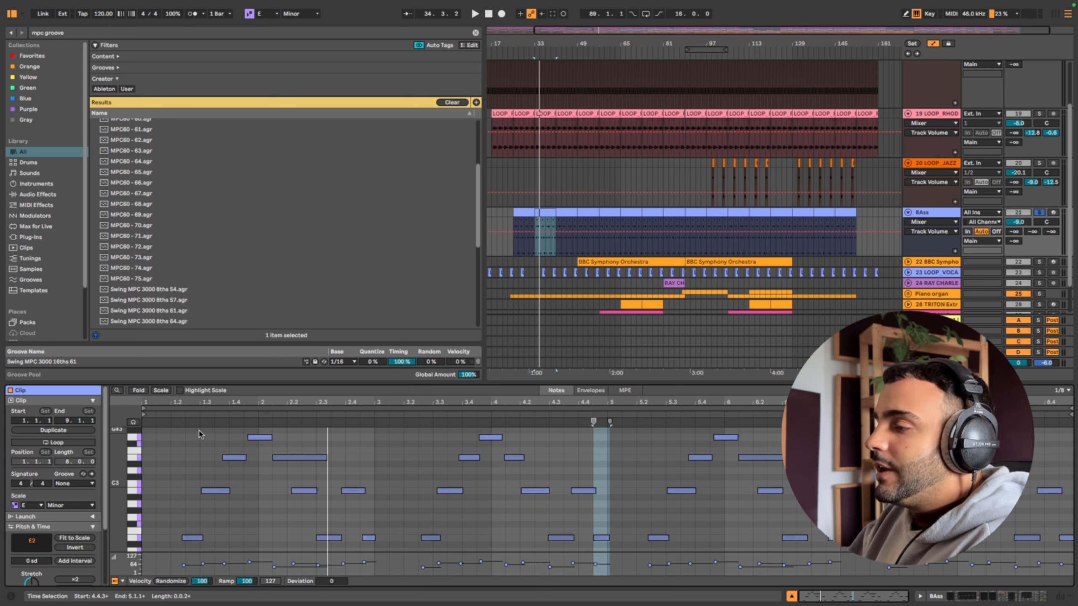
pyautogui.click(198, 539)
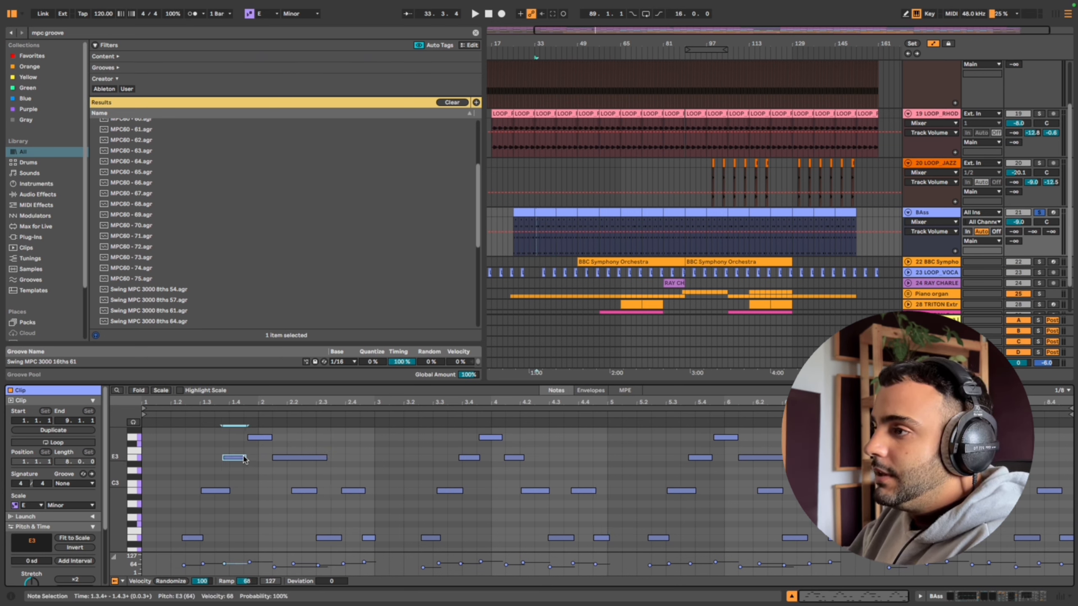
pyautogui.click(260, 438)
pyautogui.press('space')
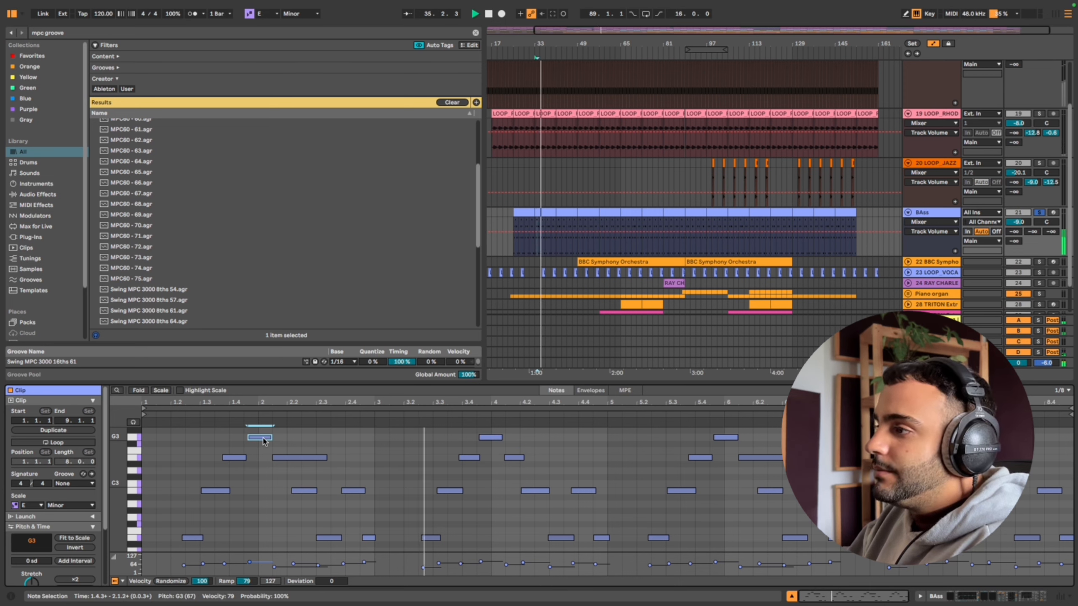
# Hide the clip notes, add track 23 LOOP_VOCALFX to the soloed tracks and unfold tracks 23 and 24
pyautogui.moveTo(523, 383); pyautogui.dragTo(523, 125)
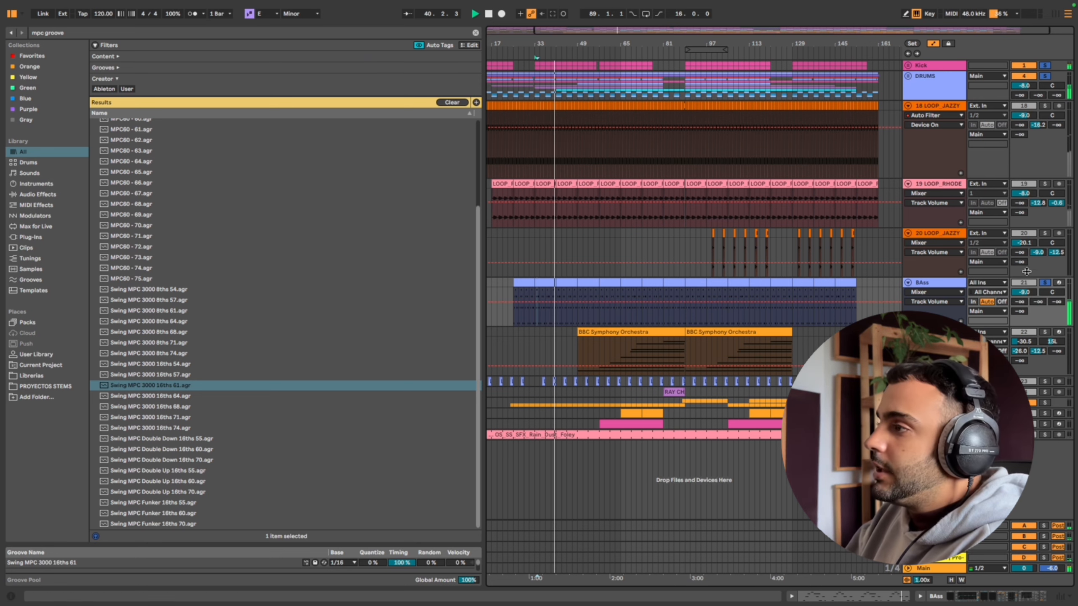
pyautogui.click(929, 332)
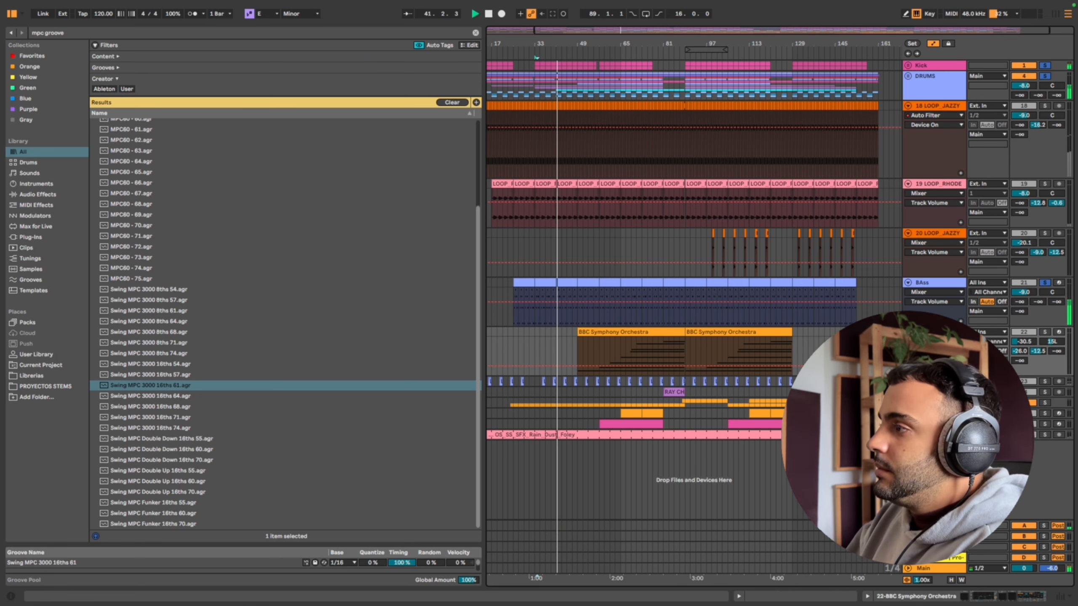
pyautogui.click(908, 381)
pyautogui.click(1045, 381)
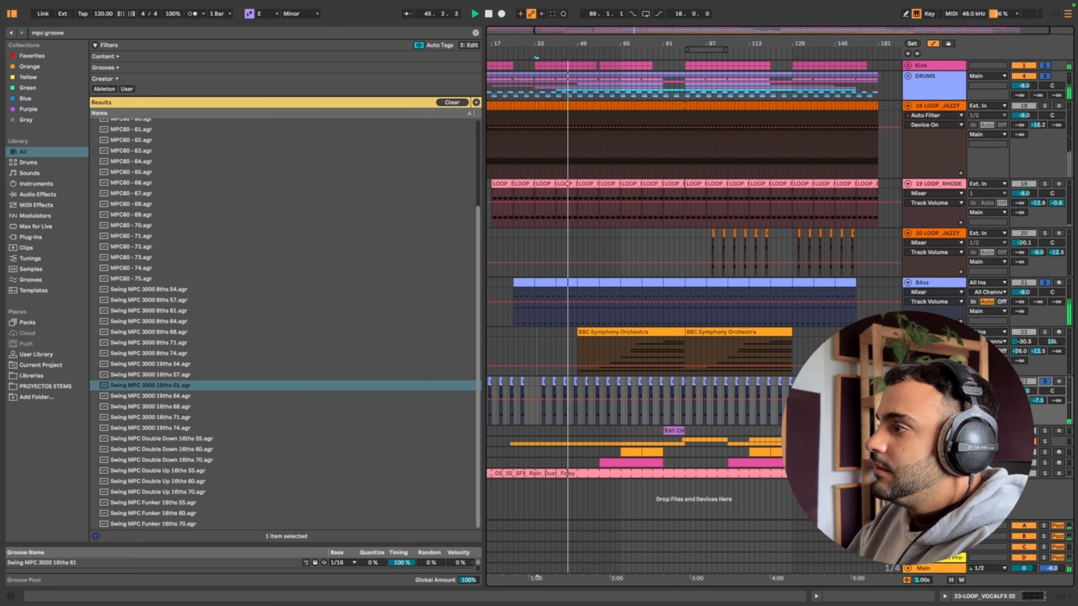
pyautogui.click(909, 431)
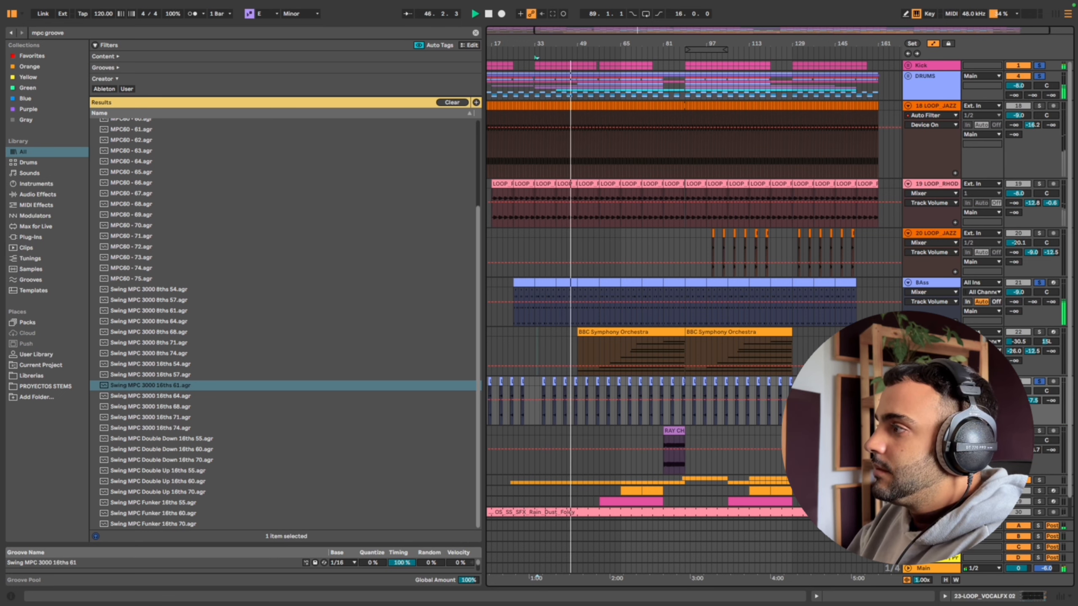
# Clear the other solos and solo only track 22 BBC Symphony Orchestra with its device chain shown
pyautogui.click(930, 332)
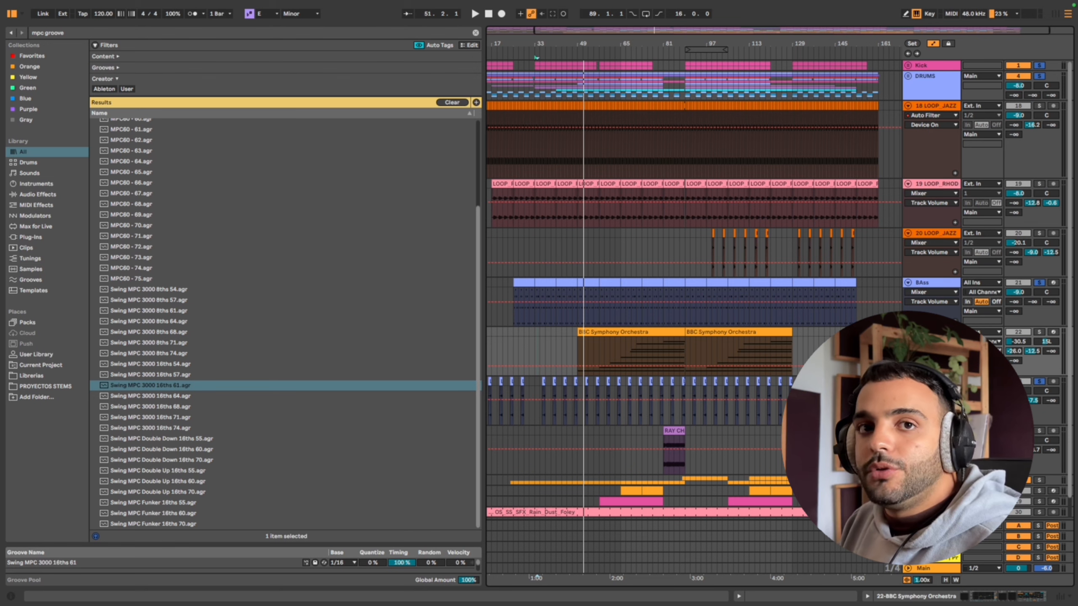
pyautogui.scroll(-1, 936, 313)
pyautogui.click(937, 313)
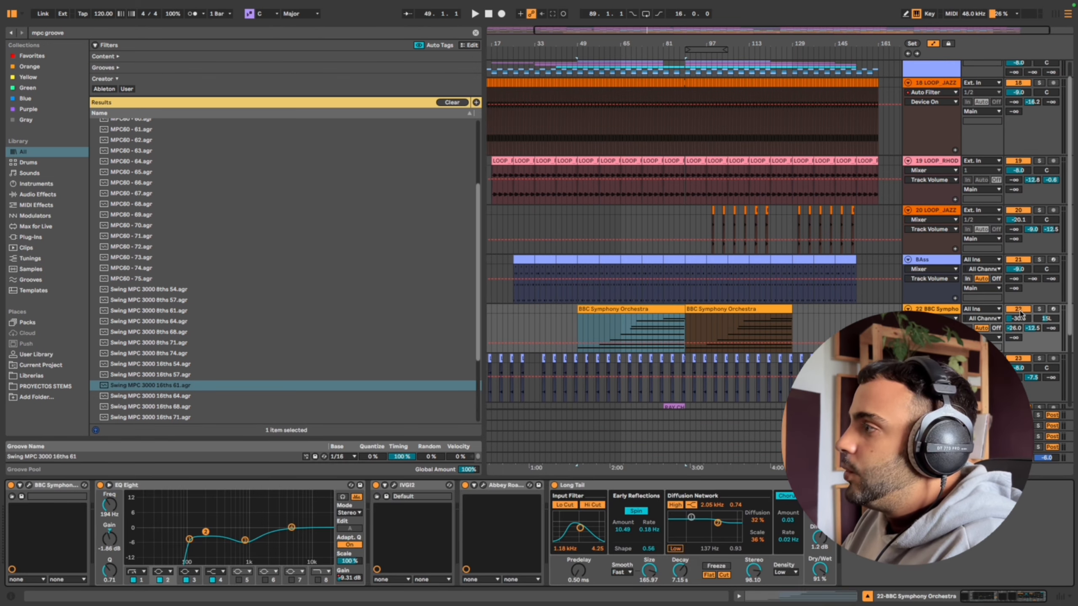
pyautogui.click(1038, 310)
# Inspect the BBC Symphony Orchestra instrument and the clip's stacked notes during playback, and return to track 22's device chain
pyautogui.click(29, 486)
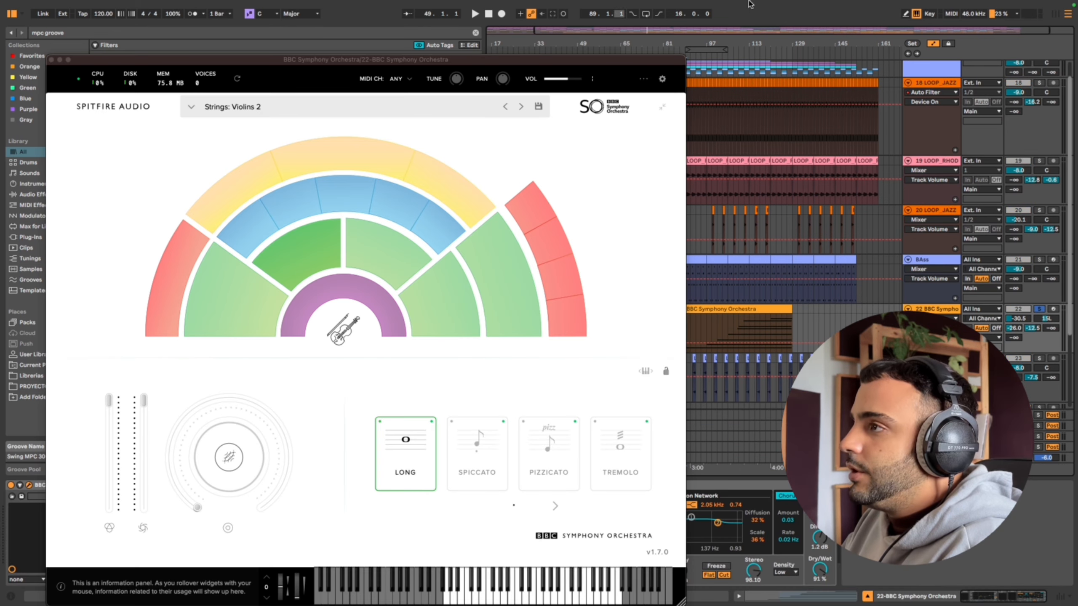
pyautogui.click(52, 61)
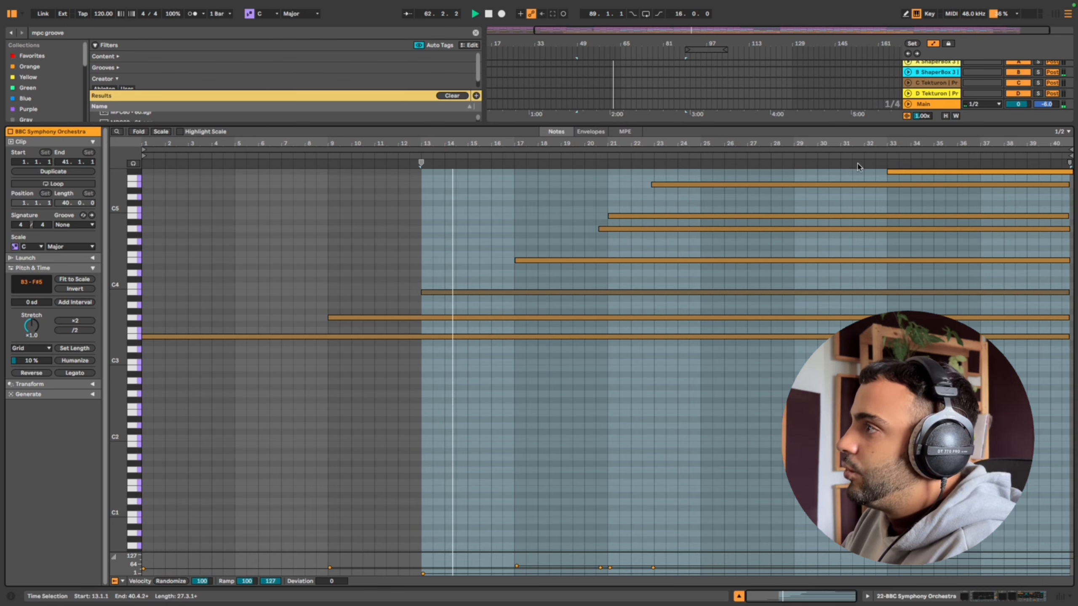
pyautogui.click(883, 156)
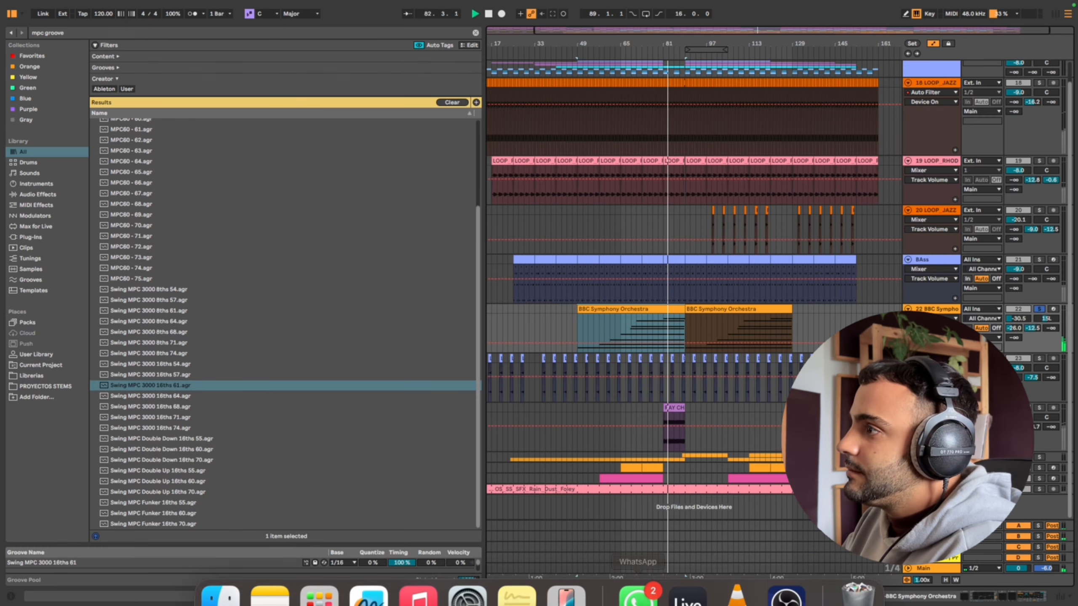
pyautogui.doubleClick(963, 309)
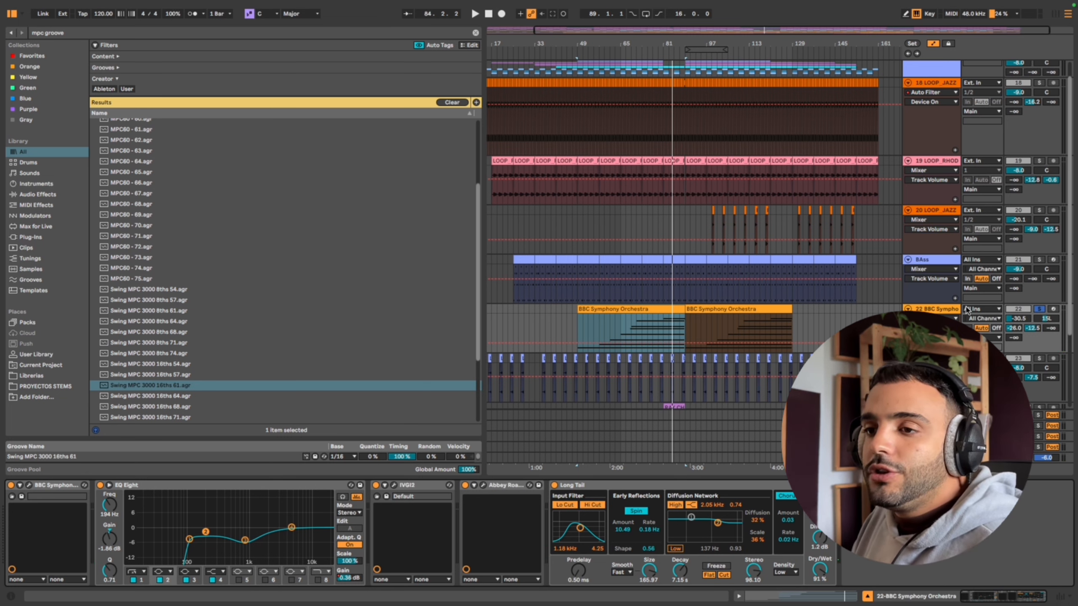
# Play the full mix without solos from about bar 60 into the RAY CHARLES clip on track 24 and select that clip
pyautogui.scroll(-3, 721, 254)
pyautogui.click(613, 305)
pyautogui.press('space')
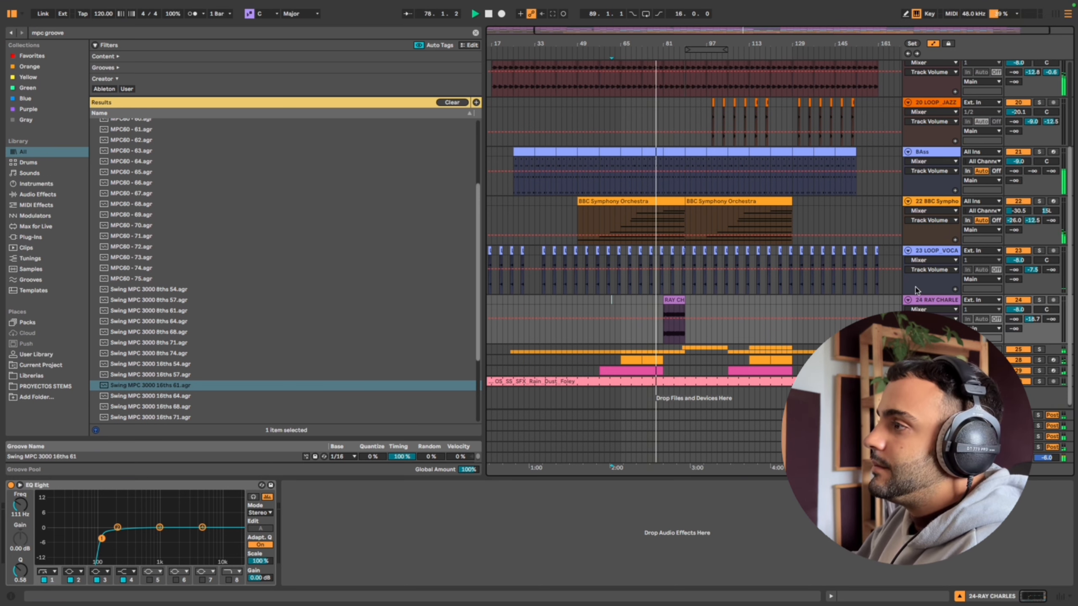
pyautogui.click(939, 254)
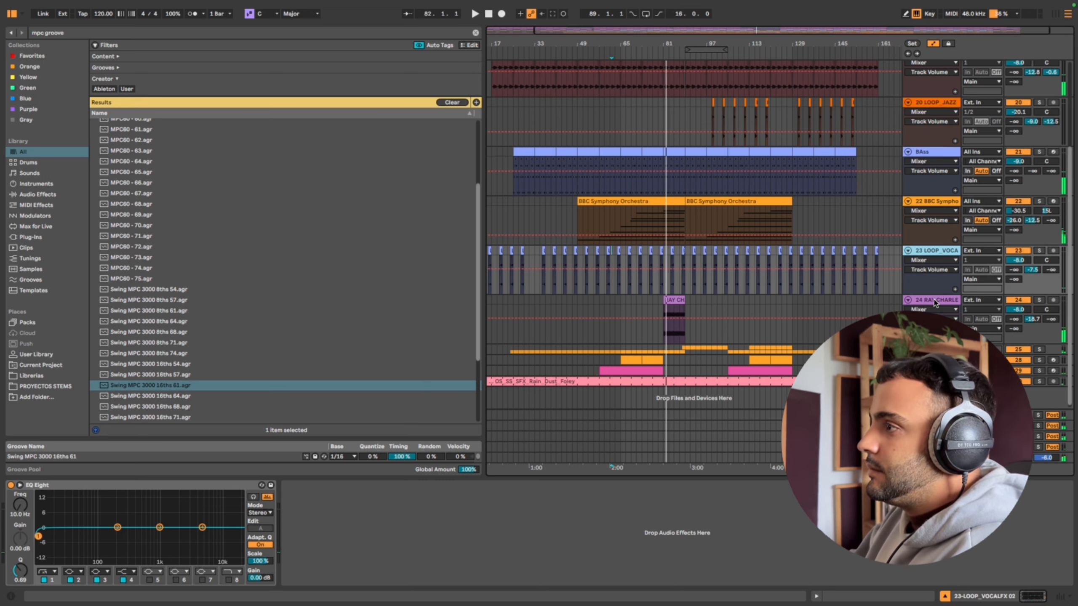
pyautogui.click(678, 299)
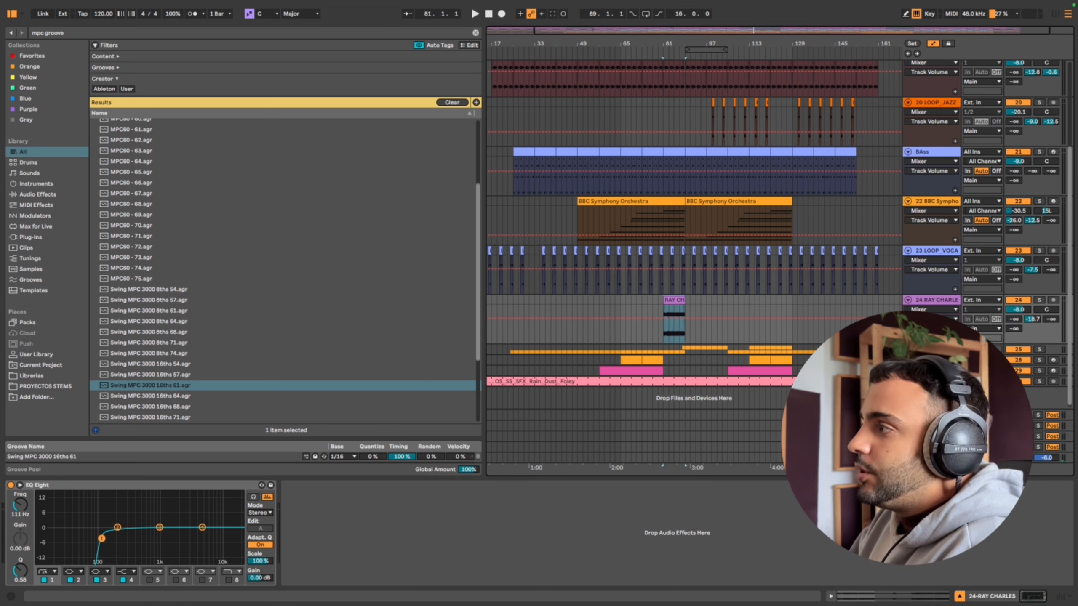
# Unfold the Piano organ group's tracks and inspect the notes of the TRITON Extreme clip on track 27, zooming in around bar 27
pyautogui.click(908, 349)
pyautogui.scroll(-4, 908, 349)
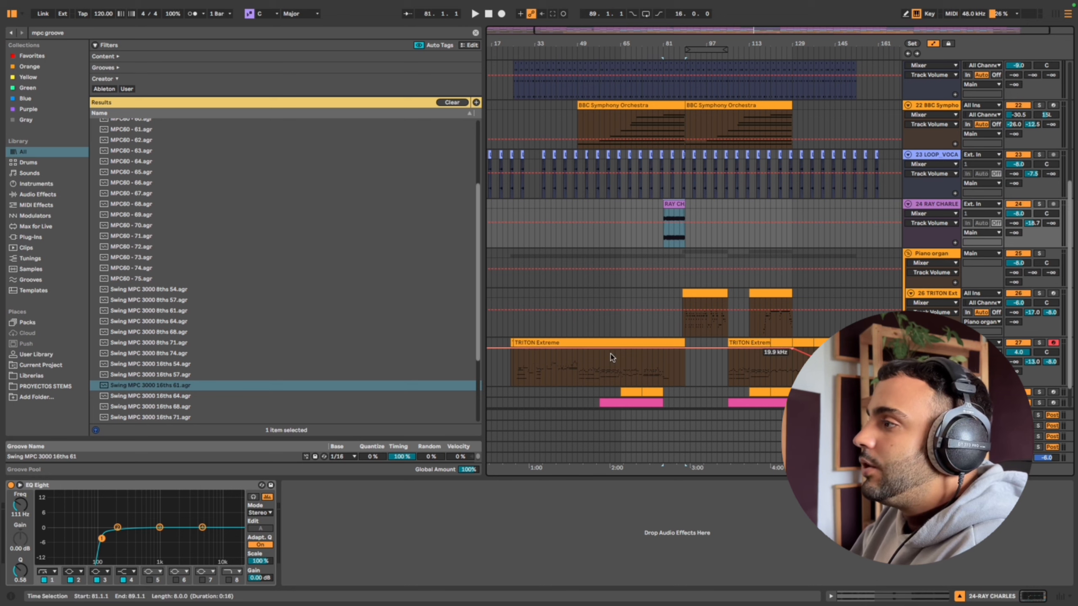
pyautogui.click(934, 343)
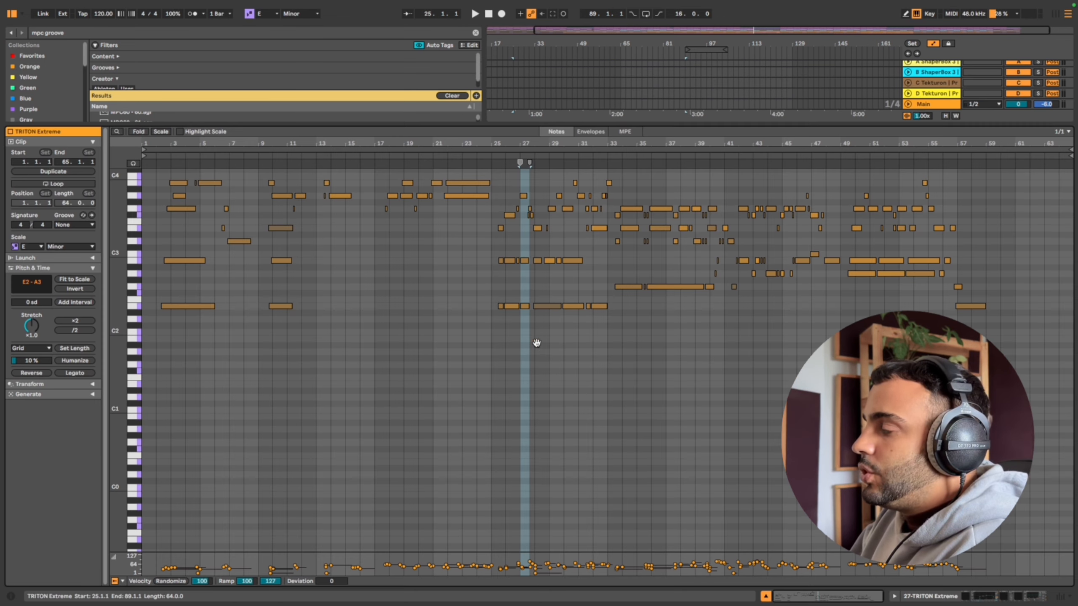
pyautogui.doubleClick(514, 376)
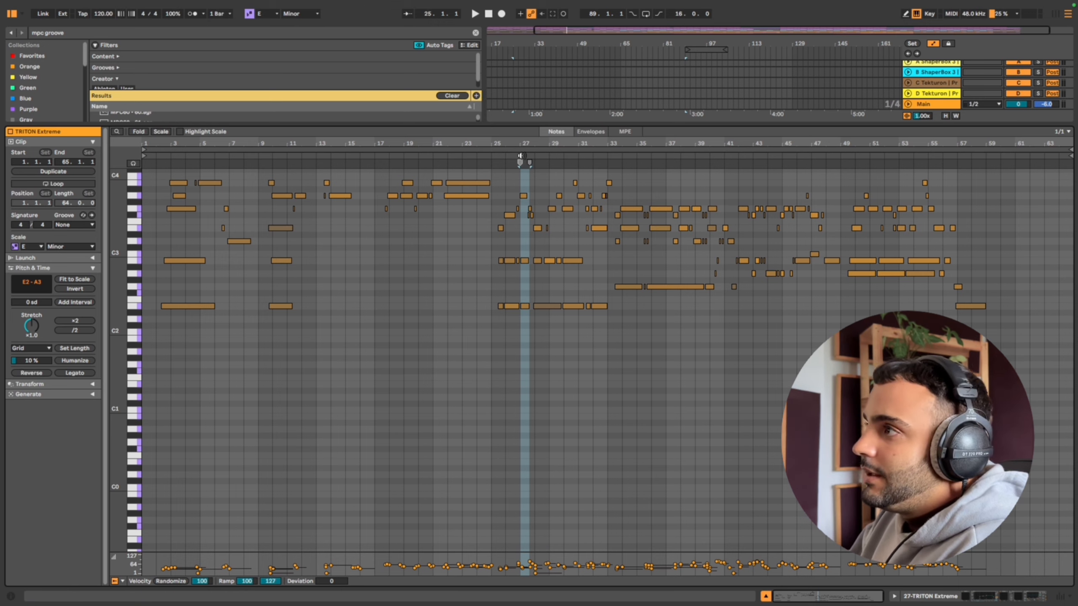
pyautogui.moveTo(507, 142); pyautogui.dragTo(458, 373)
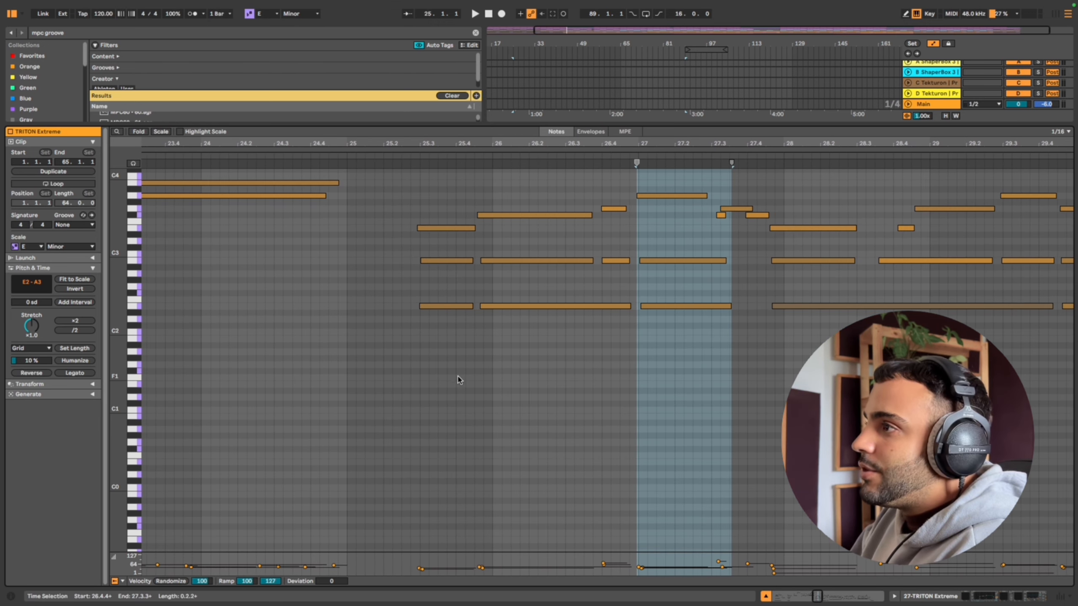
pyautogui.rightClick(688, 384)
pyautogui.click(768, 312)
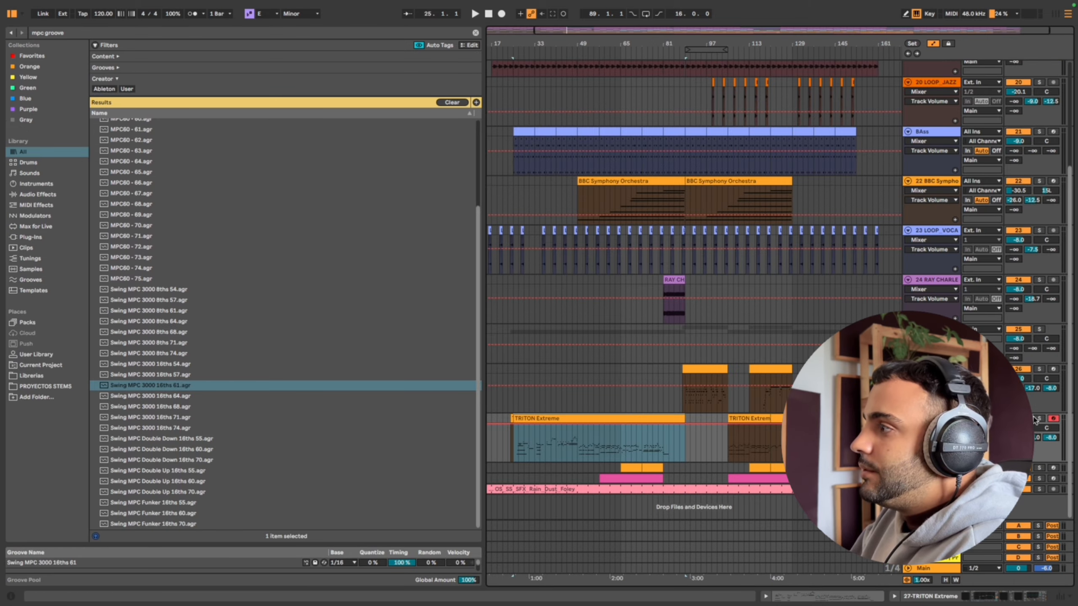
# Play the soloed track 27 clip from bar 25 and inspect the Abbey Road J37 Tape plug-in in its device chain
pyautogui.press('space')
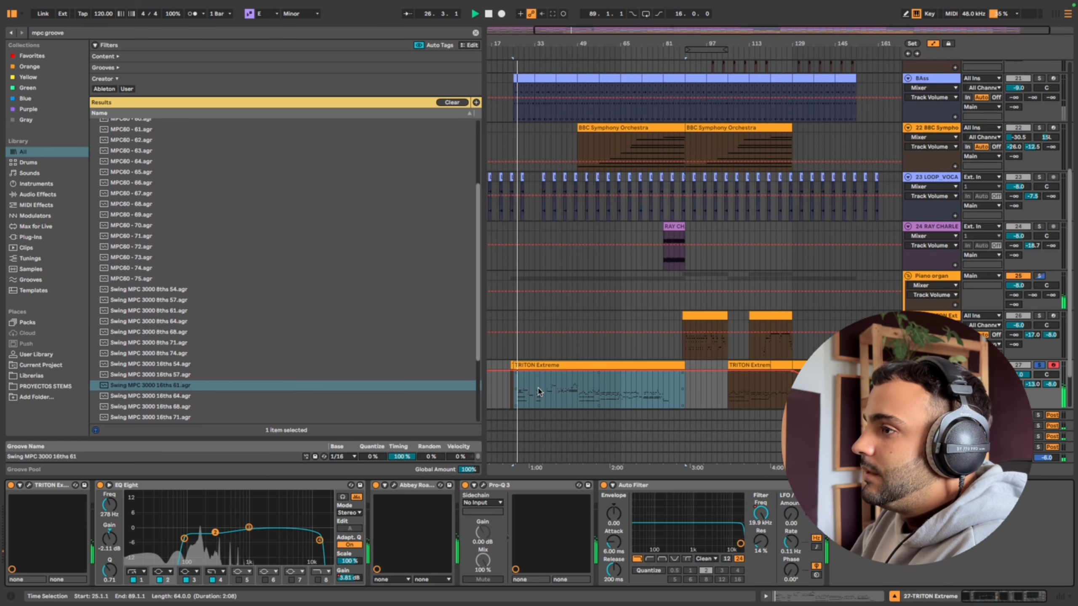
pyautogui.click(394, 485)
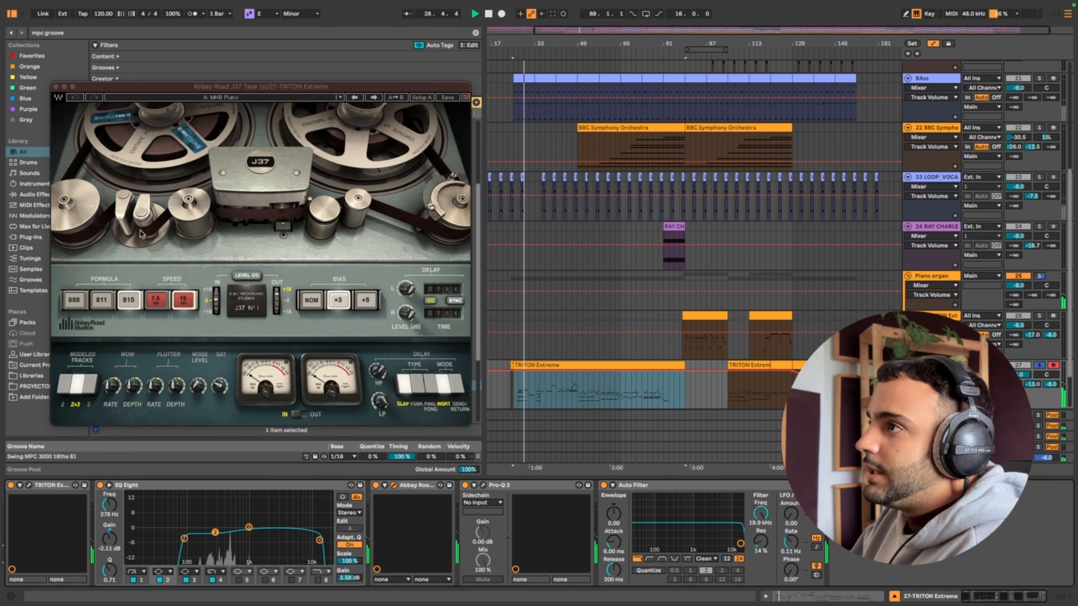
pyautogui.click(394, 486)
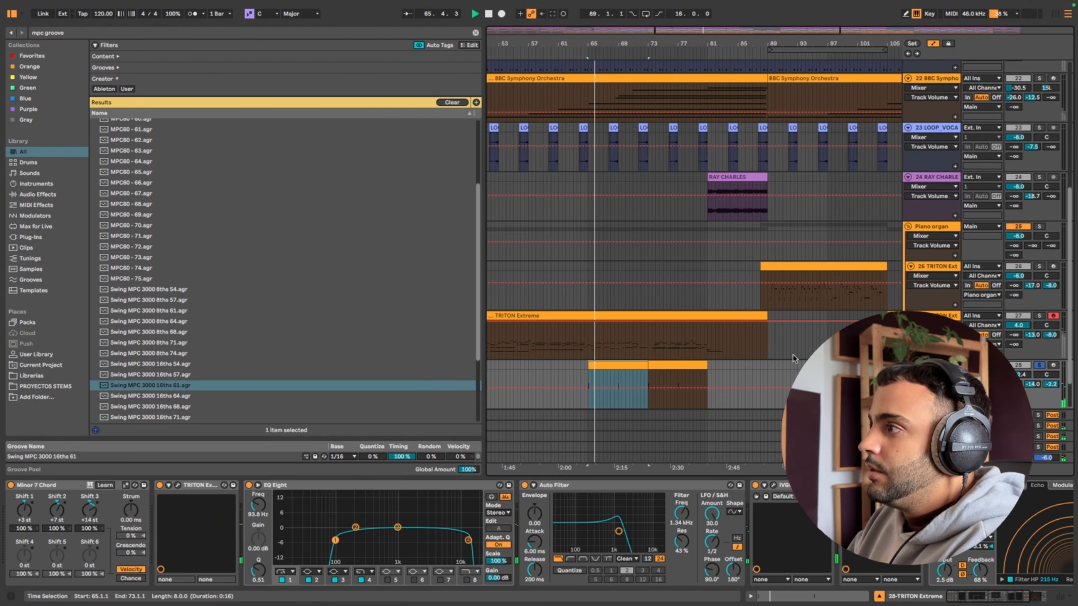
# Inspect the notes of the first clip on track 28 TRITON Extreme at bar 65 and return to the track's device chain
pyautogui.click(537, 386)
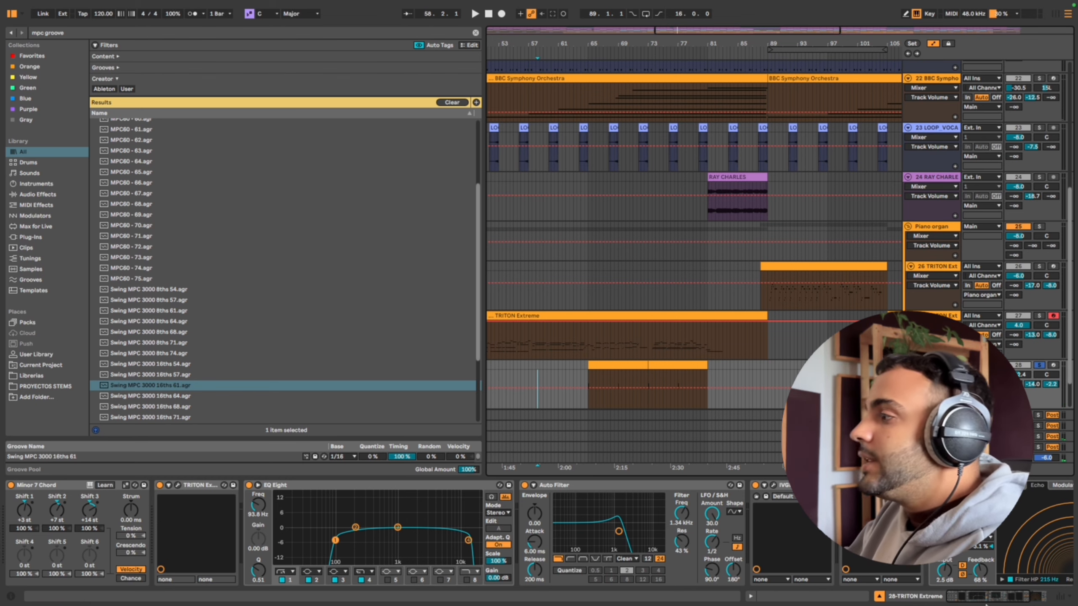
pyautogui.moveTo(980, 597)
pyautogui.mouseDown()
pyautogui.moveTo(1001, 588)
pyautogui.moveTo(979, 590)
pyautogui.mouseUp()
pyautogui.doubleClick(602, 366)
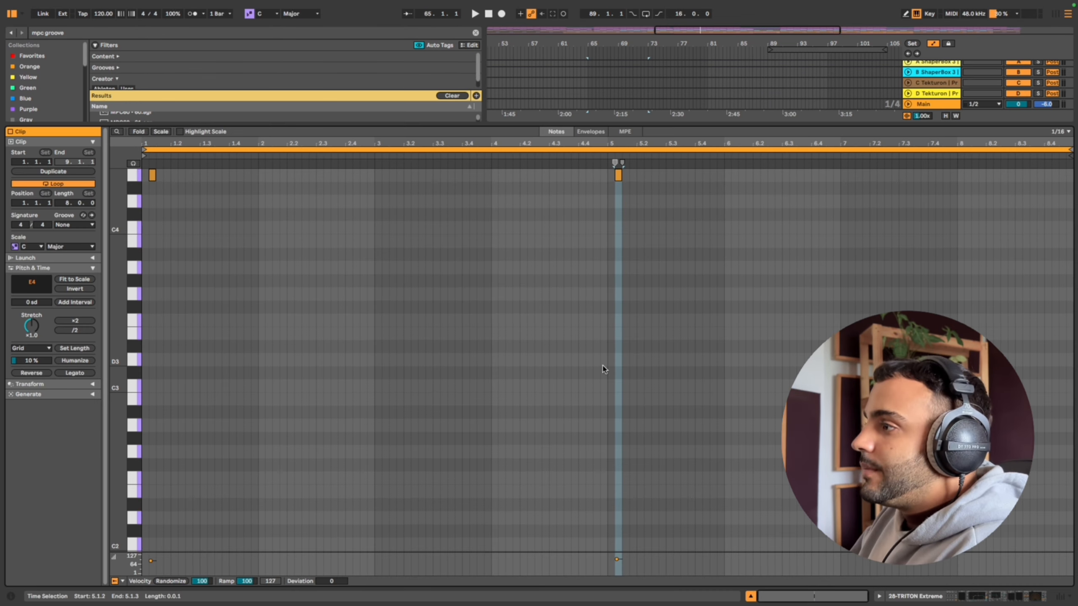
pyautogui.scroll(2, 390, 386)
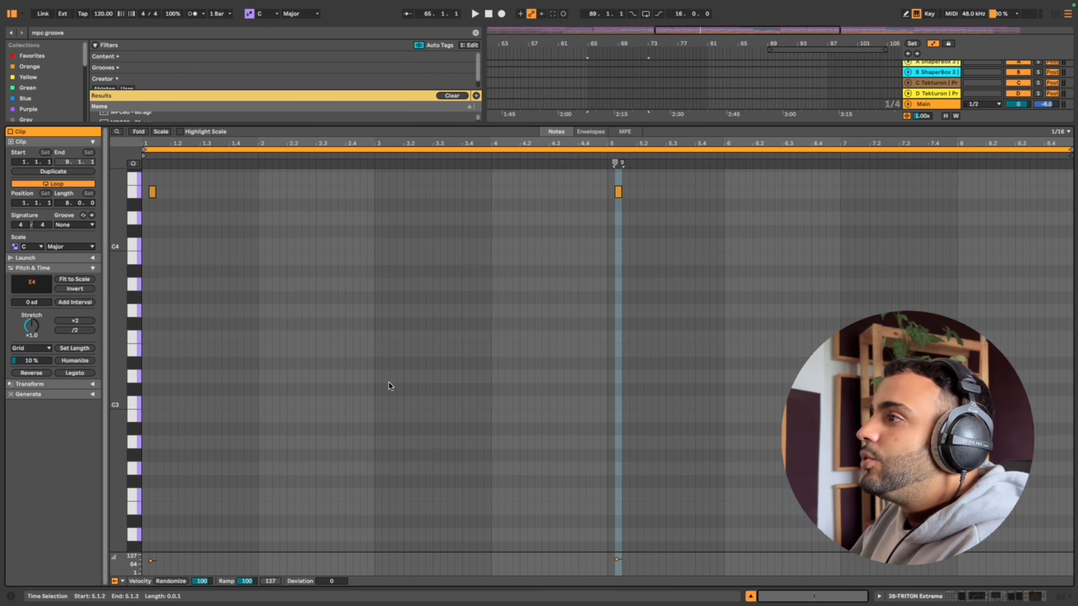
pyautogui.click(751, 597)
pyautogui.doubleClick(932, 429)
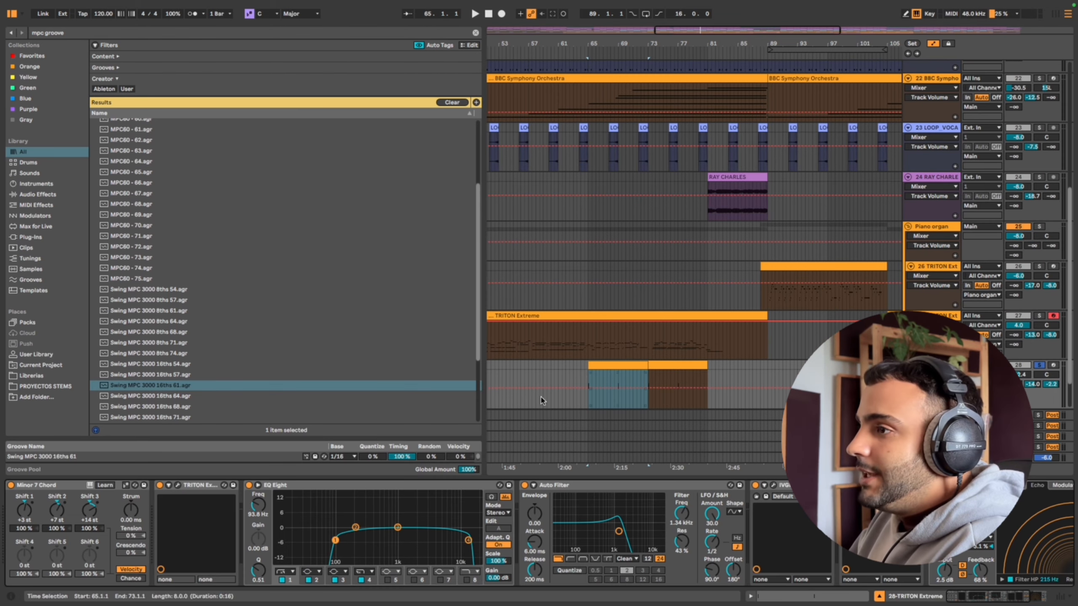
# Search the MIDI Effects library for "chord" and select the Minor 7 Chord.adv preset to point out the device used on track 28
pyautogui.moveTo(82, 34); pyautogui.dragTo(43, 24)
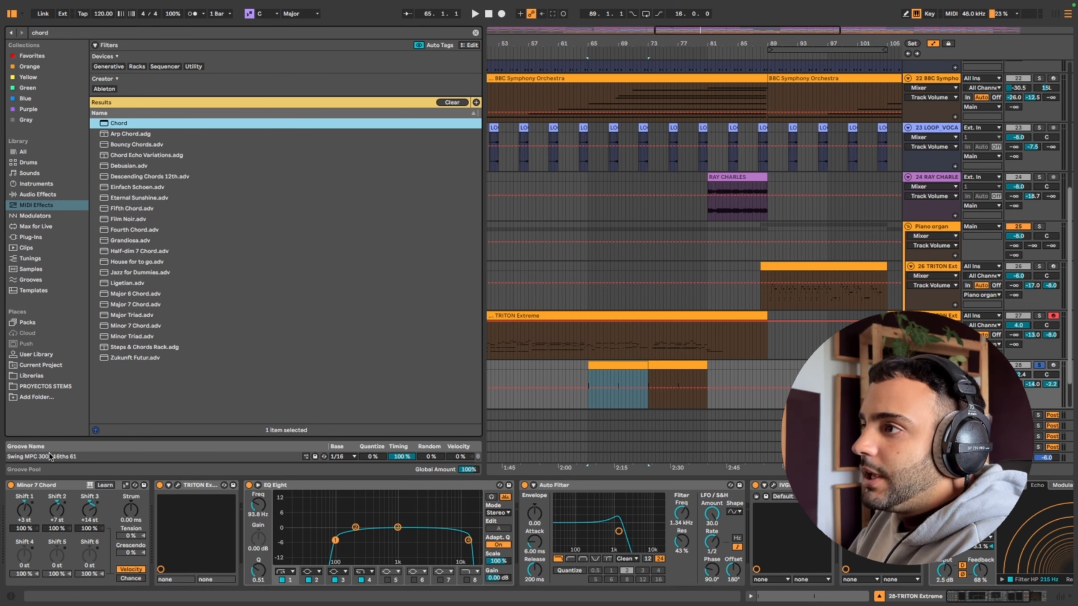
pyautogui.click(135, 325)
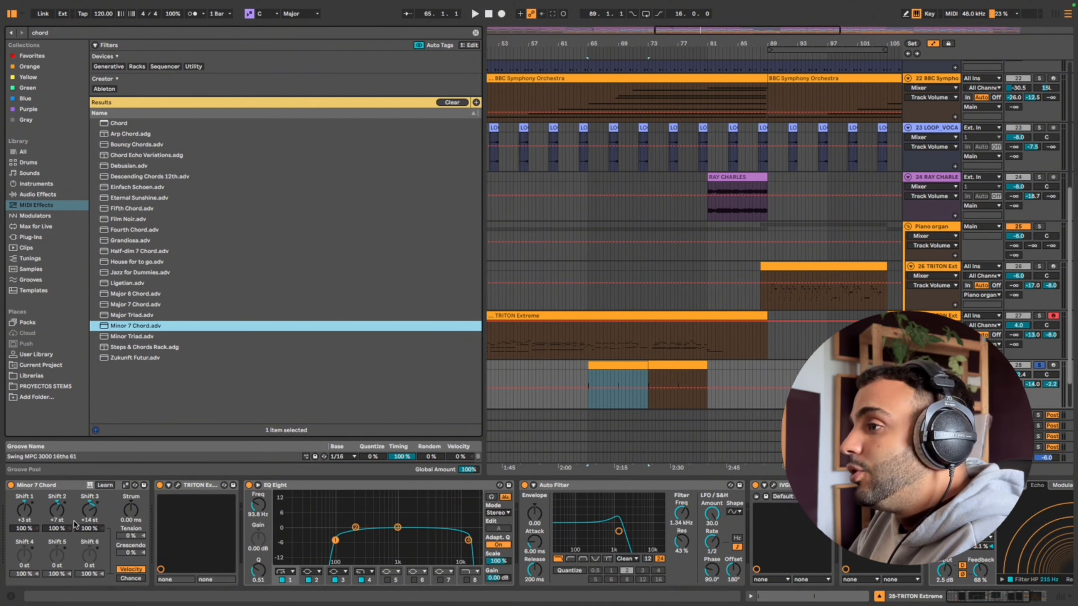
pyautogui.moveTo(124, 327); pyautogui.dragTo(100, 523)
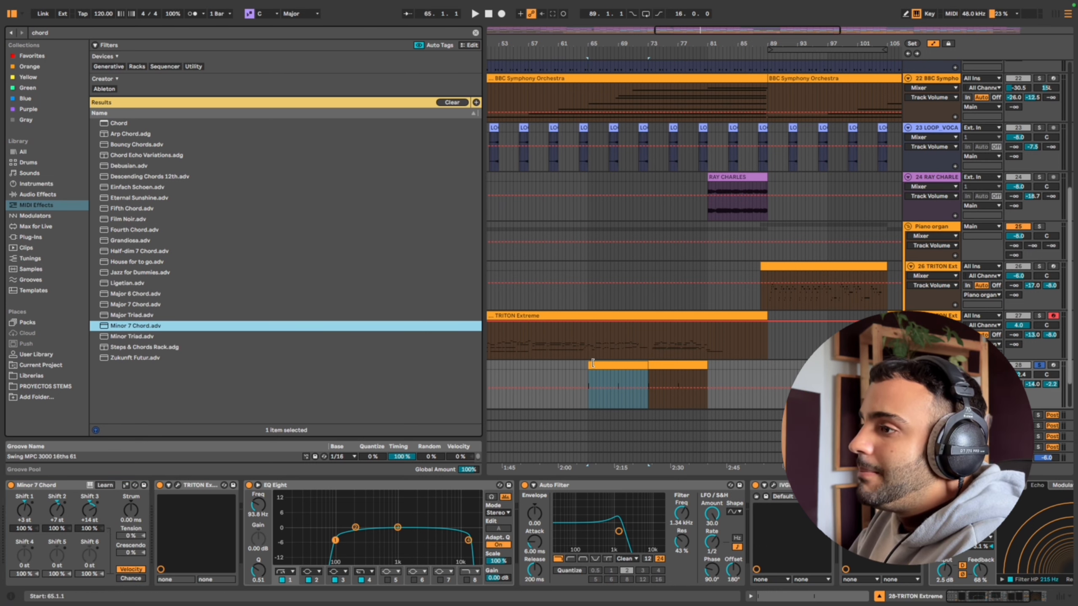
# Open the notes of track 28's first clip and play them briefly from bar 65
pyautogui.doubleClick(593, 363)
pyautogui.press('space')
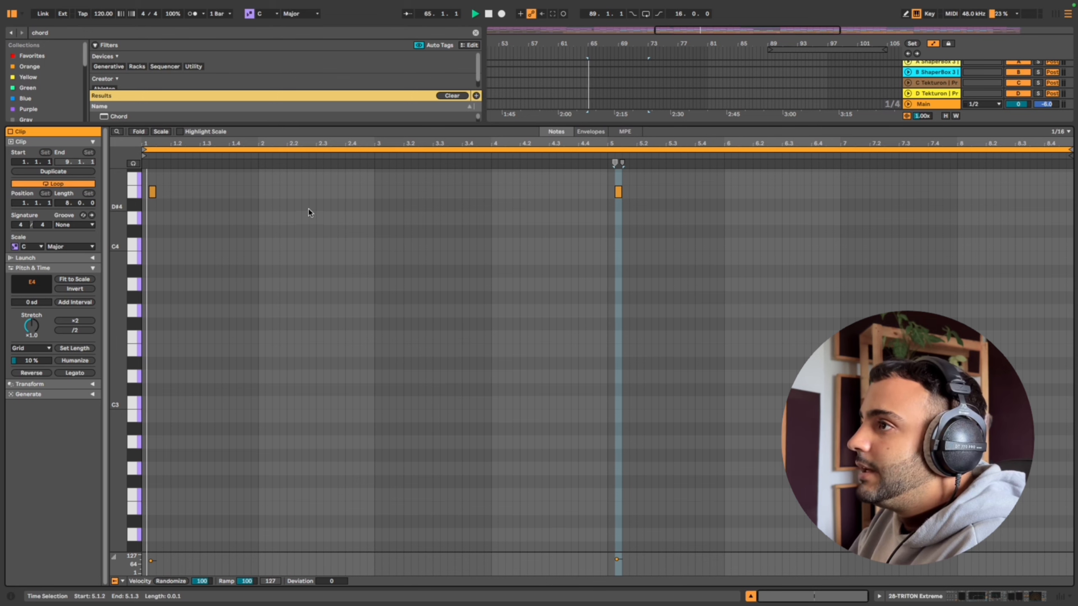
pyautogui.press('space')
# Return to track 28's device chain and inspect its TRITON Extreme instrument with the Aggressive Pad program
pyautogui.click(751, 596)
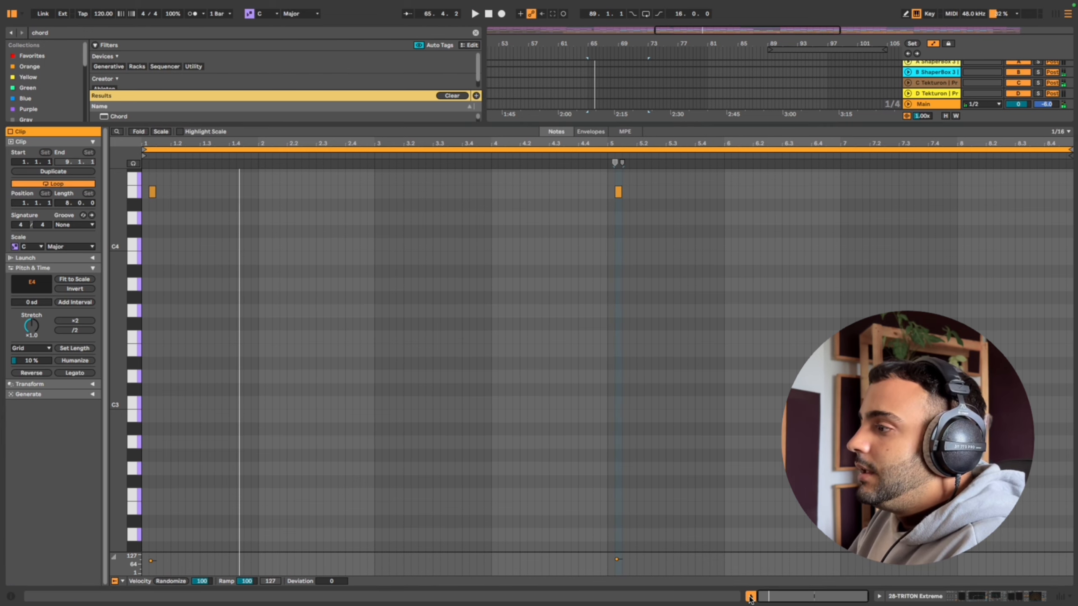
pyautogui.click(879, 597)
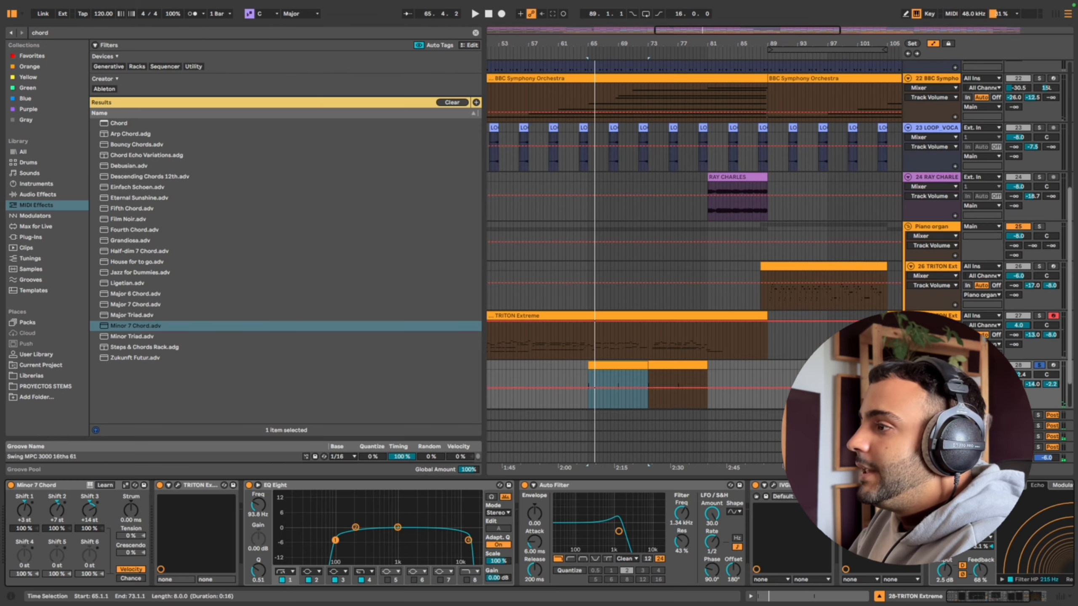
pyautogui.click(176, 485)
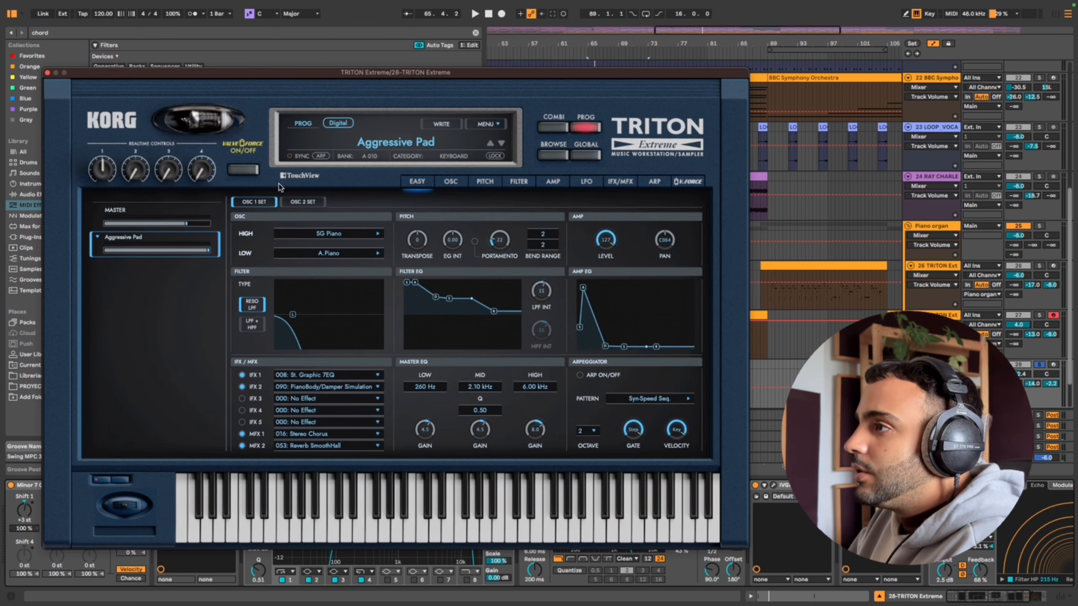
pyautogui.click(48, 73)
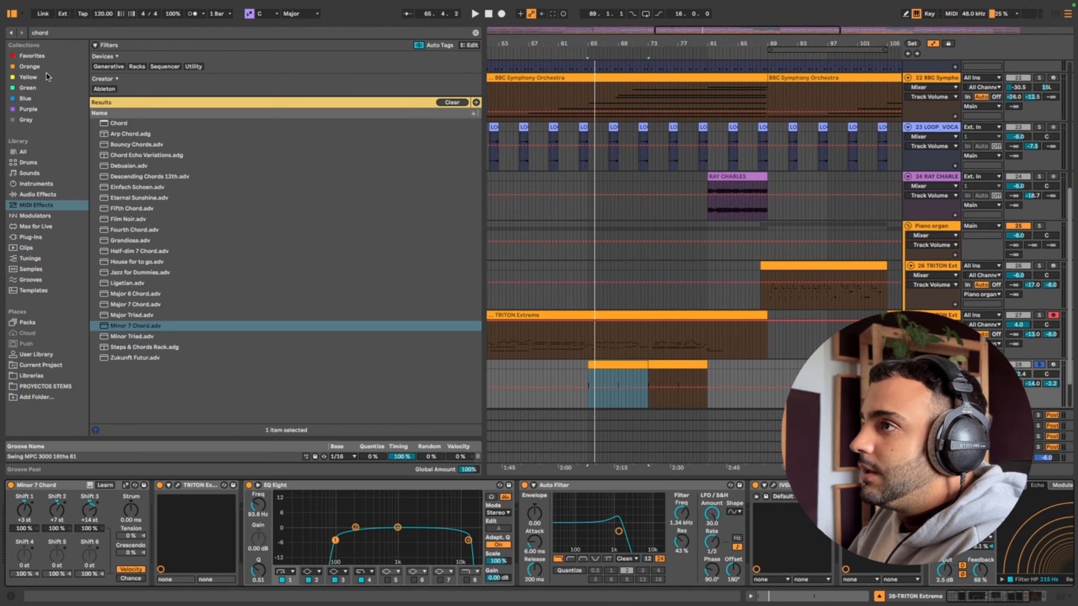
# Compare track 28's sound with the Minor 7 Chord device switched off and back on during playback
pyautogui.click(10, 486)
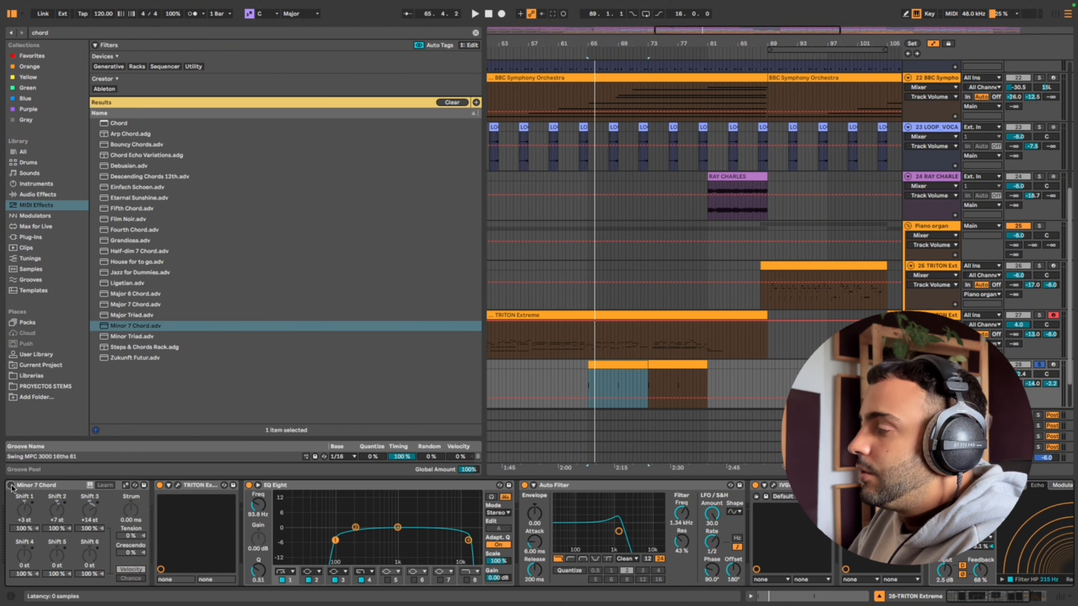
pyautogui.press('space')
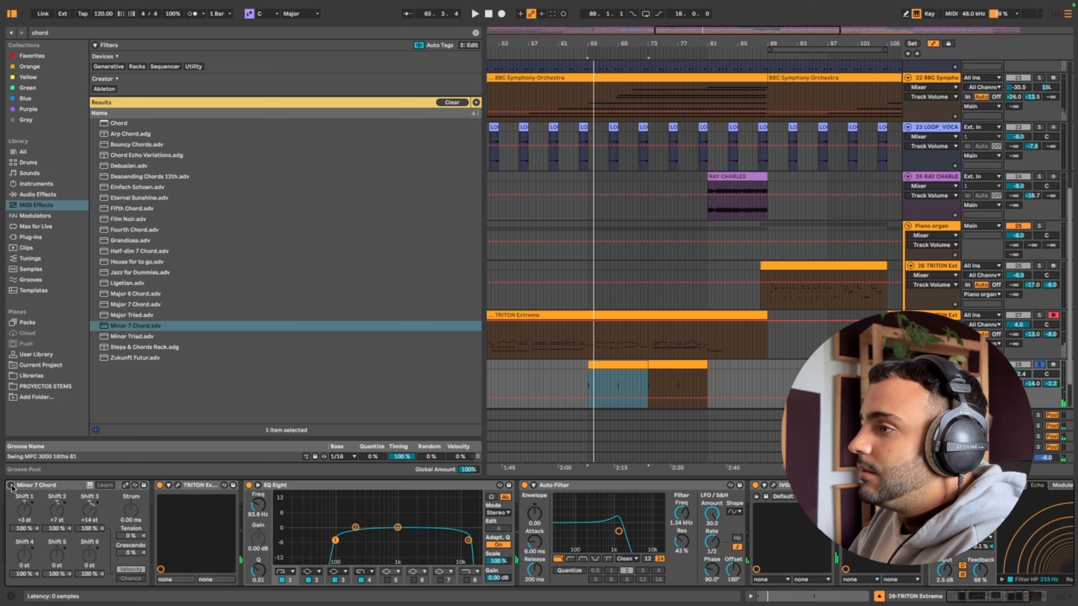
pyautogui.click(11, 485)
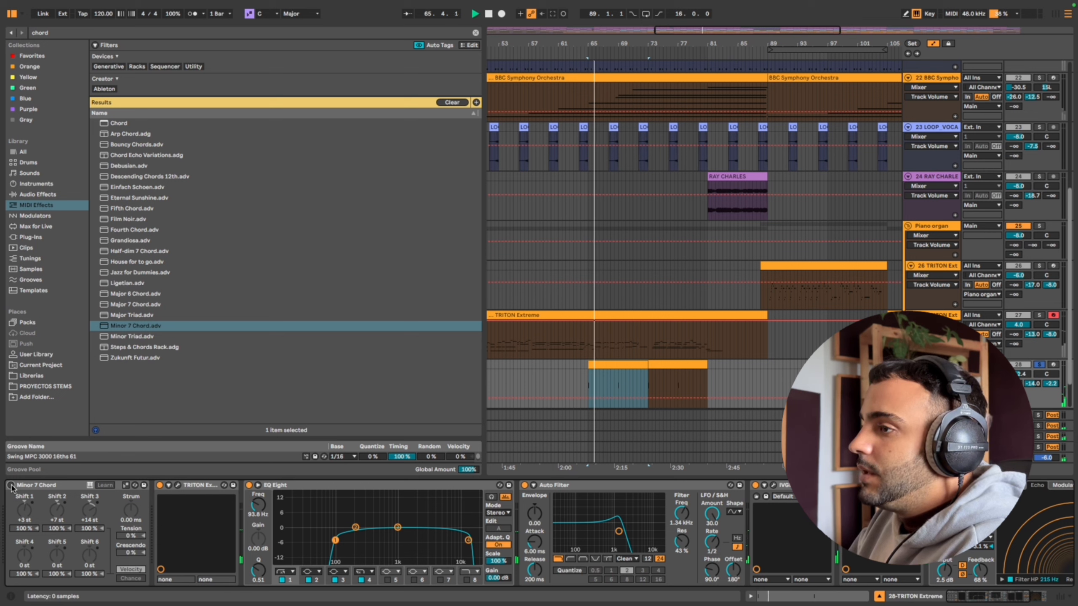
pyautogui.press('space')
pyautogui.press('space')
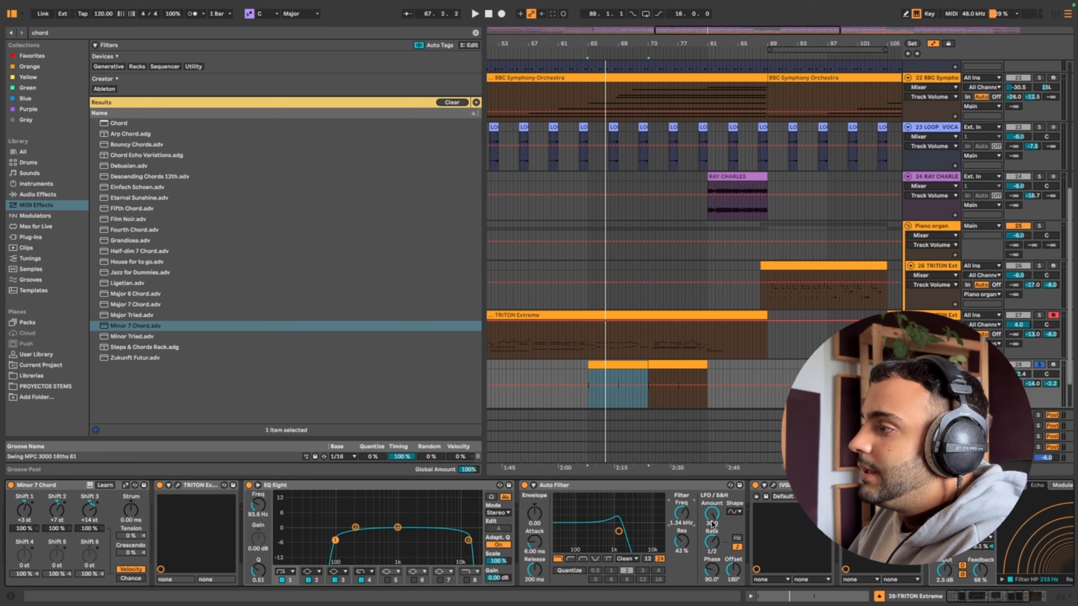
# Play track 28 with its Auto Filter bypassed and re-enabled to compare the sound
pyautogui.press('space')
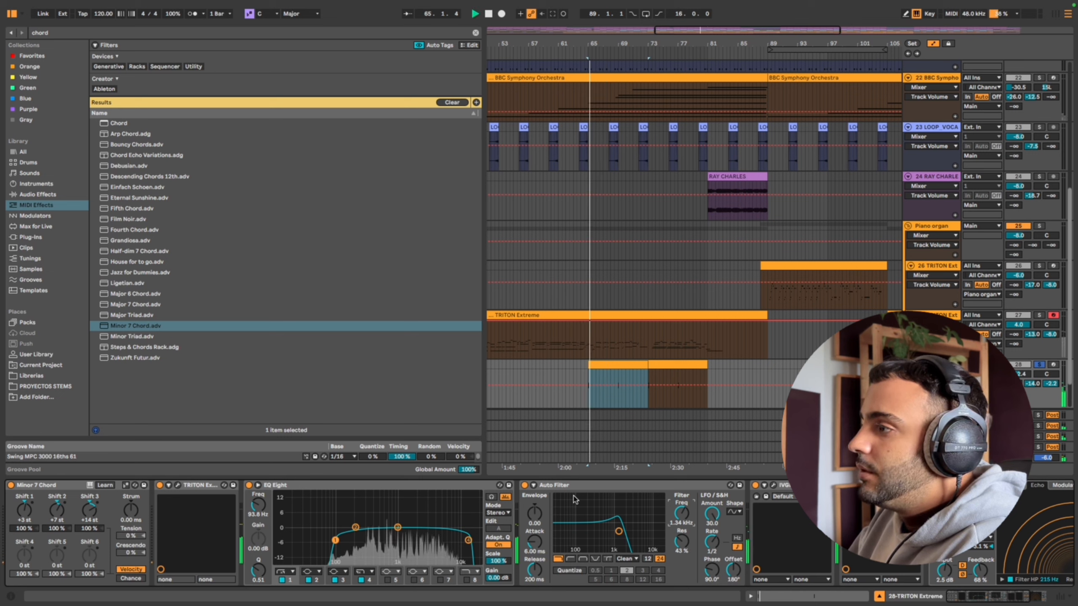
pyautogui.click(525, 485)
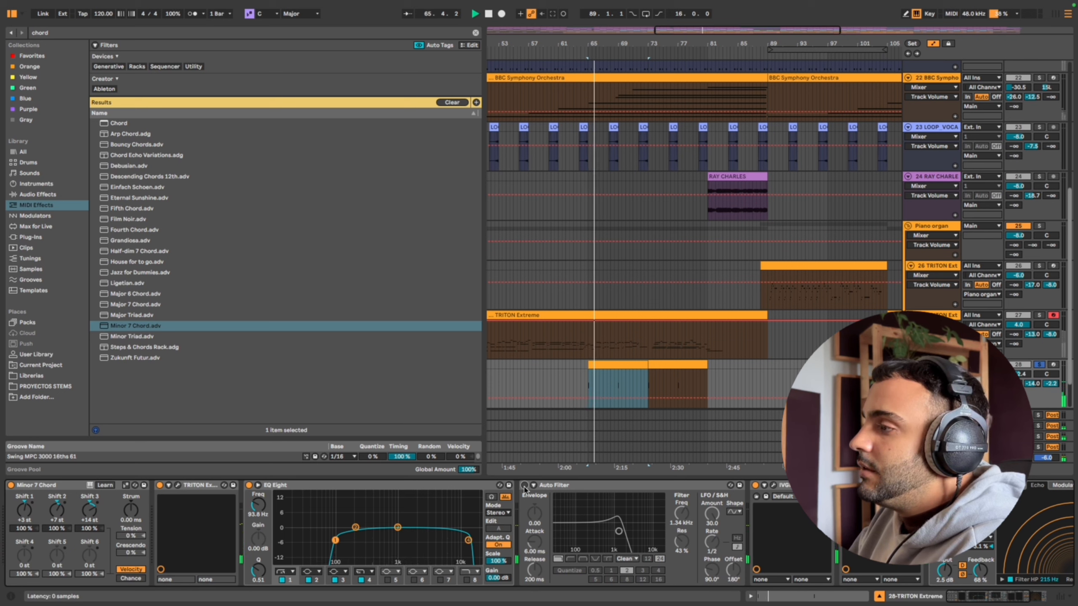
pyautogui.click(525, 485)
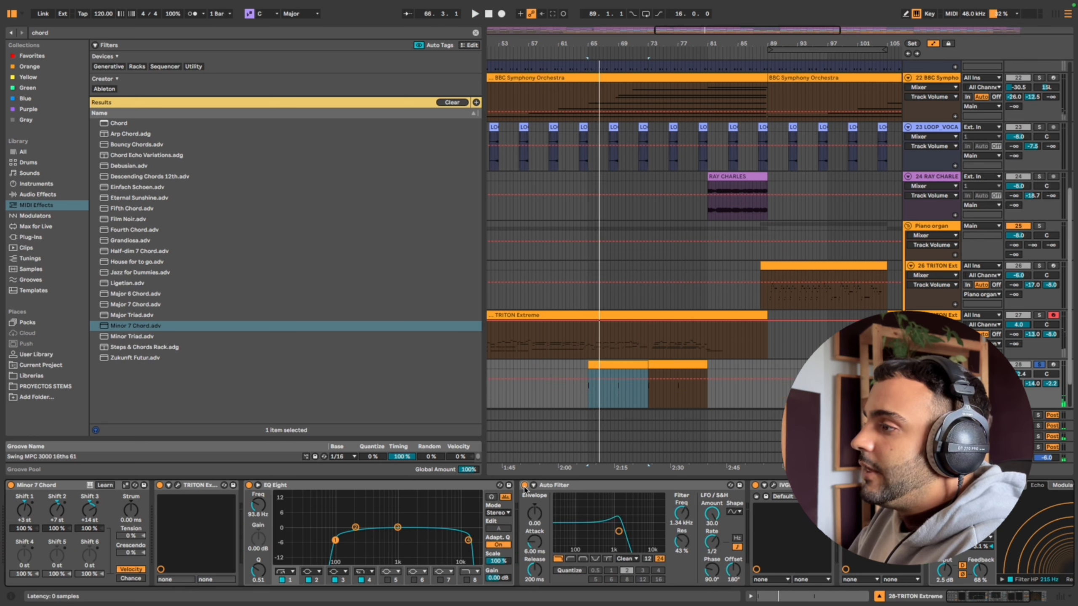
# Inspect the IVGI2 and ValhallaVintageVerb plug-ins on track 28 during playback, and view the rest of the device chain
pyautogui.click(774, 487)
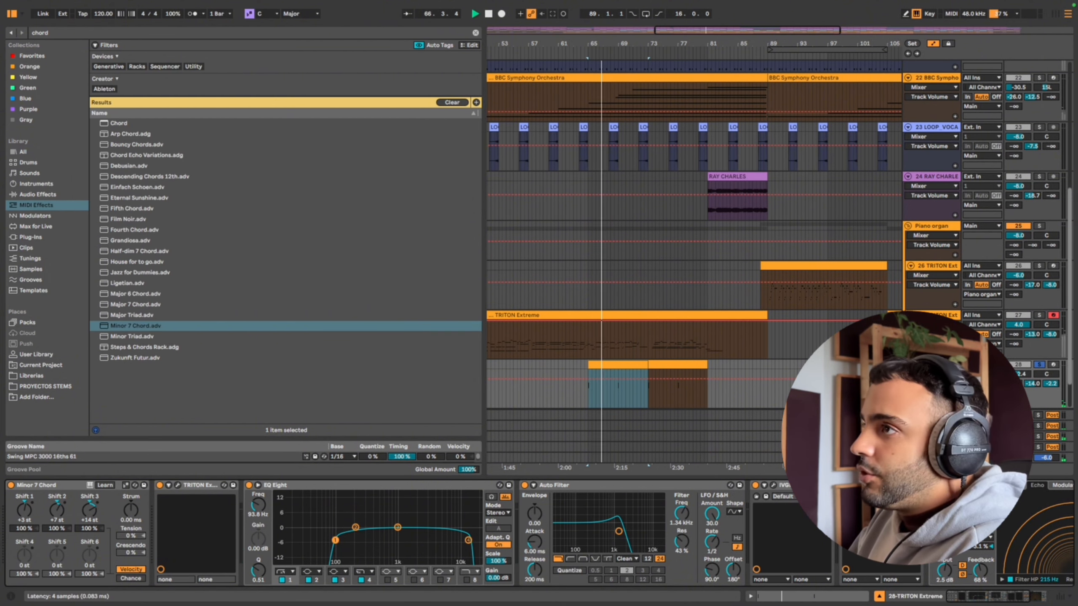
pyautogui.click(773, 486)
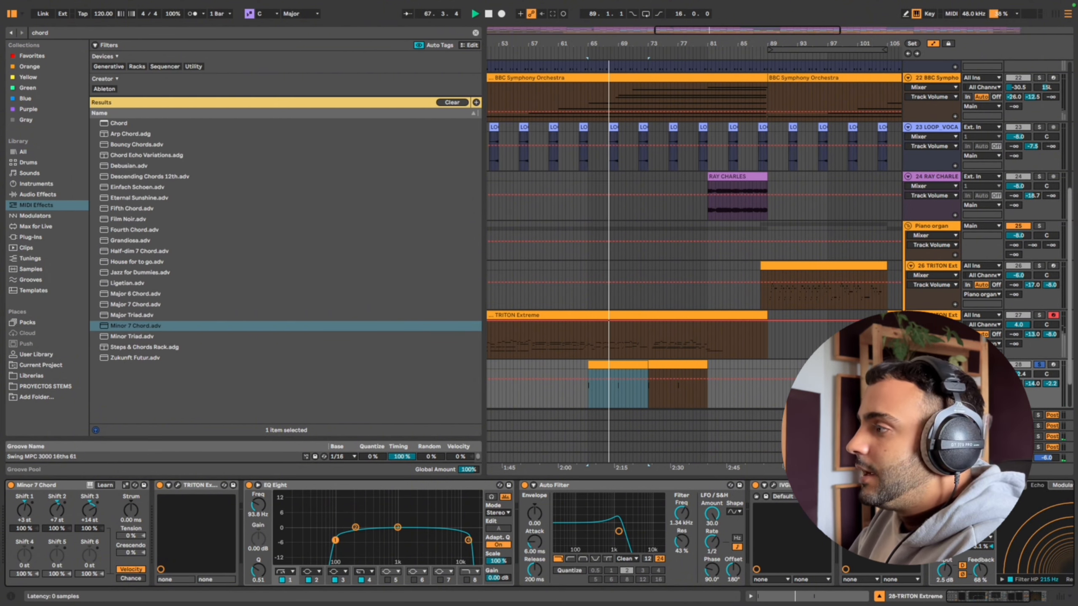
pyautogui.click(863, 486)
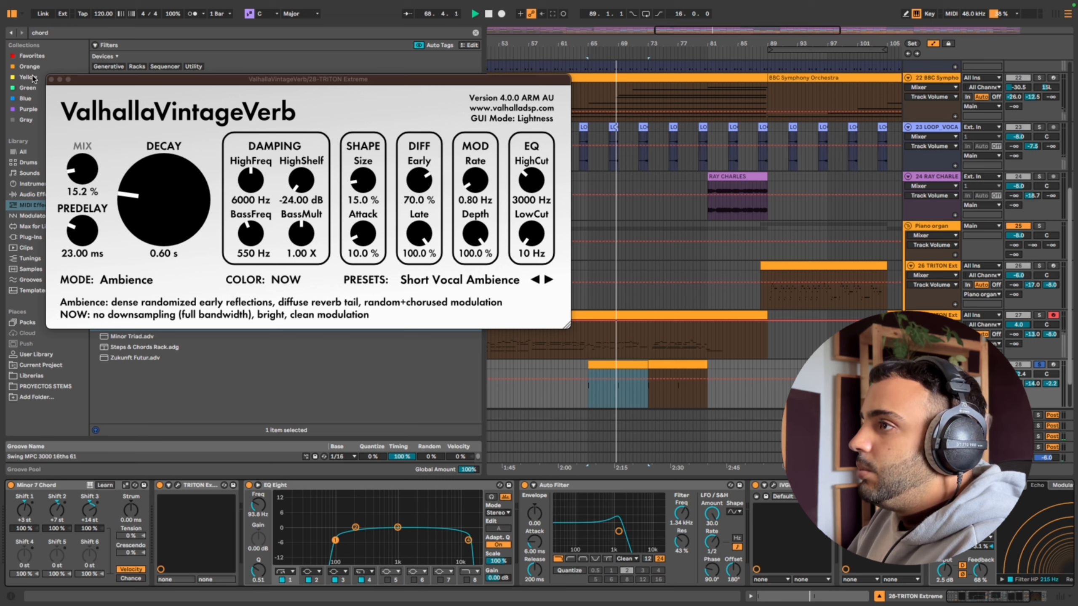
pyautogui.click(51, 79)
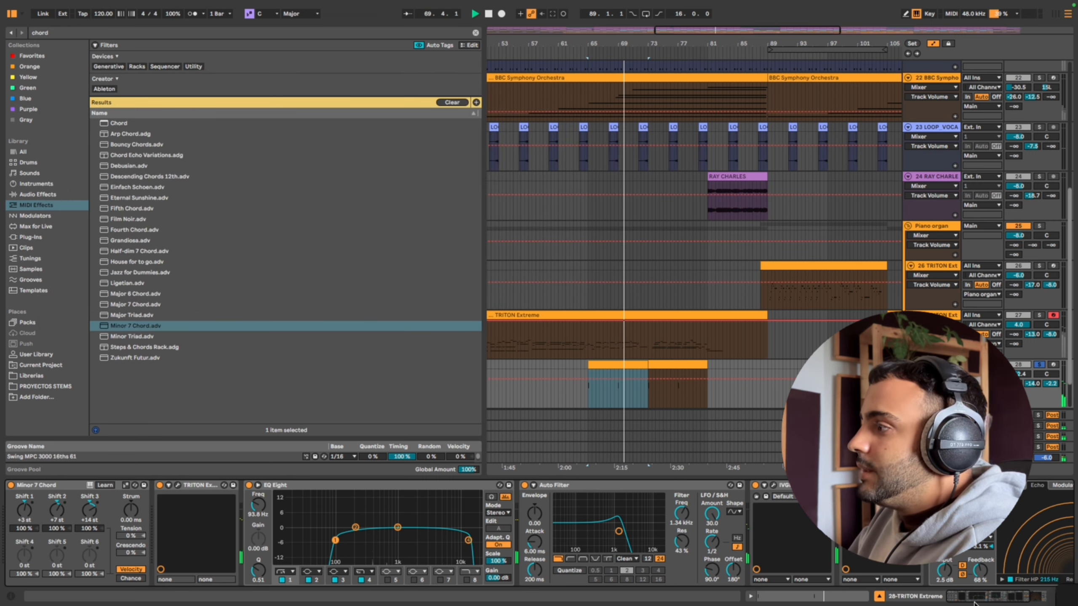
pyautogui.moveTo(1031, 597); pyautogui.dragTo(1058, 598)
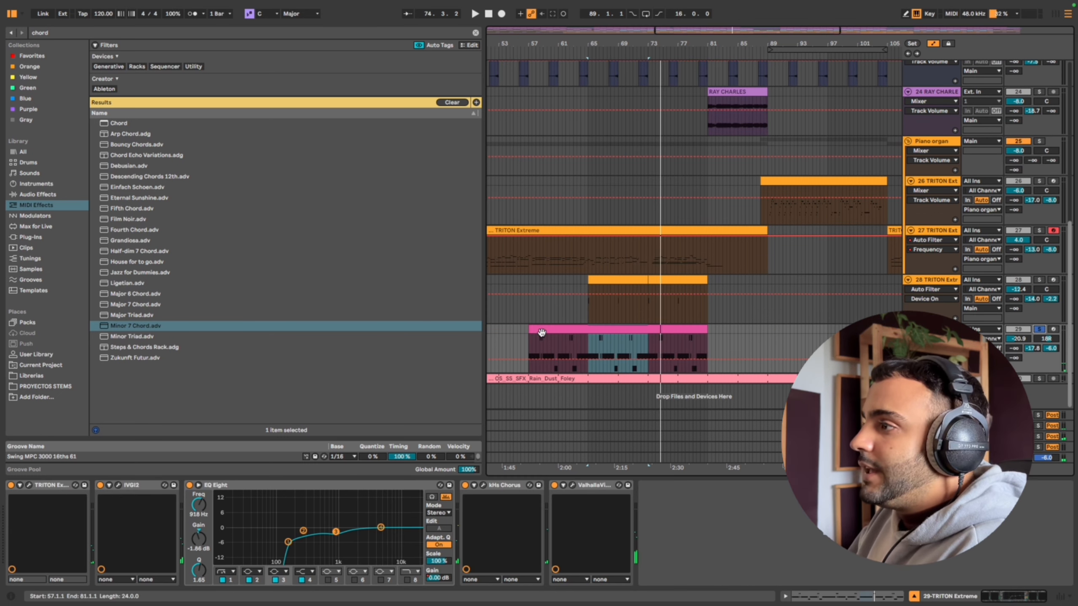
# Play the soloed track 29 clip from bar 57 and inspect its TRITON Extreme instrument with the Espress Lead program
pyautogui.click(541, 332)
pyautogui.press('space')
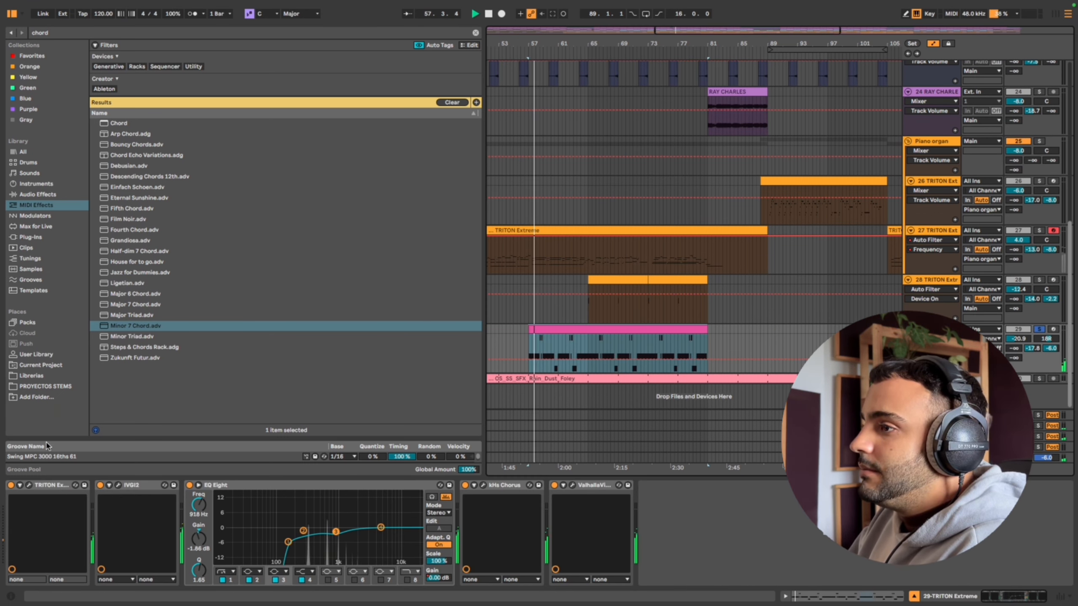
pyautogui.click(30, 487)
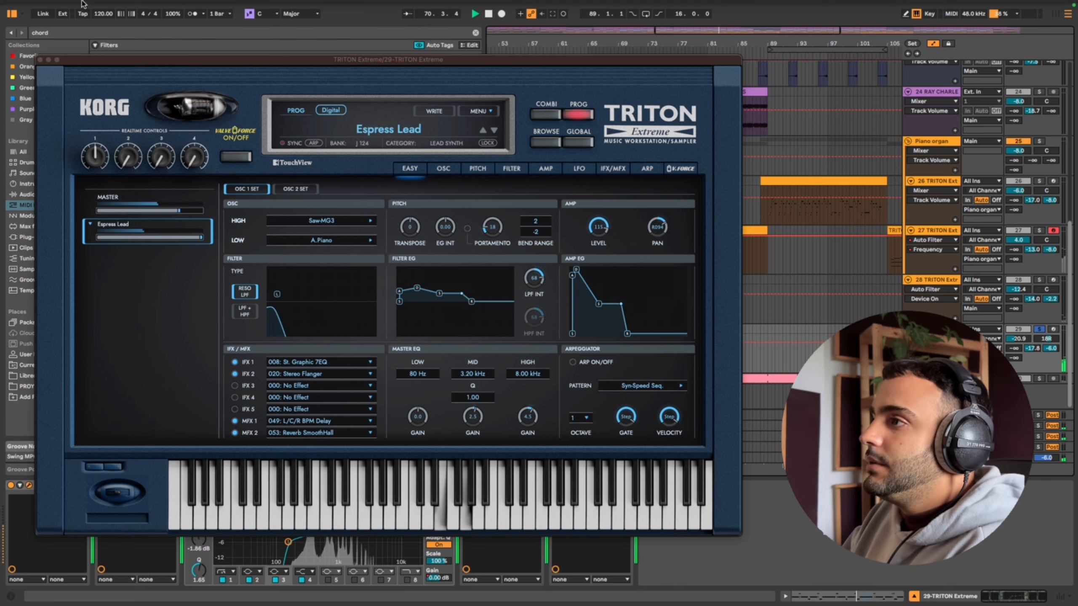
pyautogui.click(40, 60)
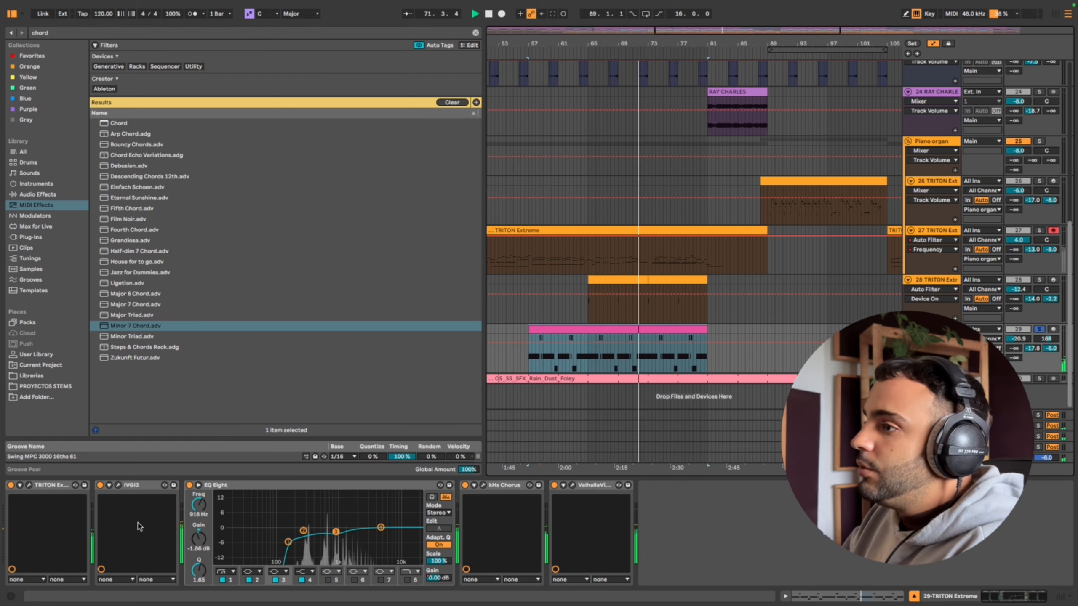
# Inspect the IVGI2 and kHs Chorus plug-ins on track 29 during playback, closing each window after viewing
pyautogui.click(118, 485)
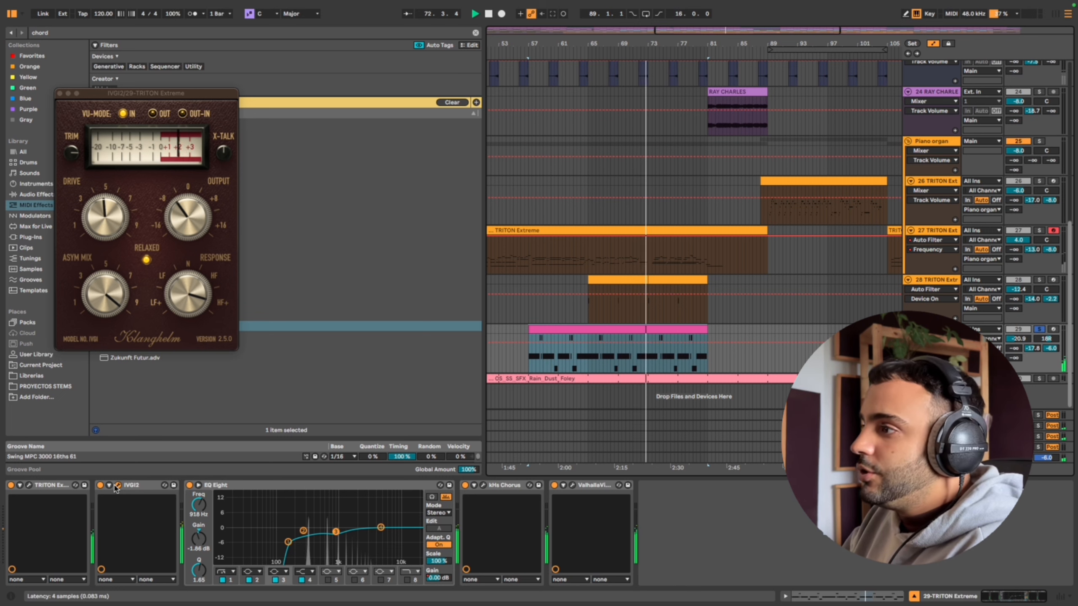
pyautogui.click(118, 486)
pyautogui.click(484, 487)
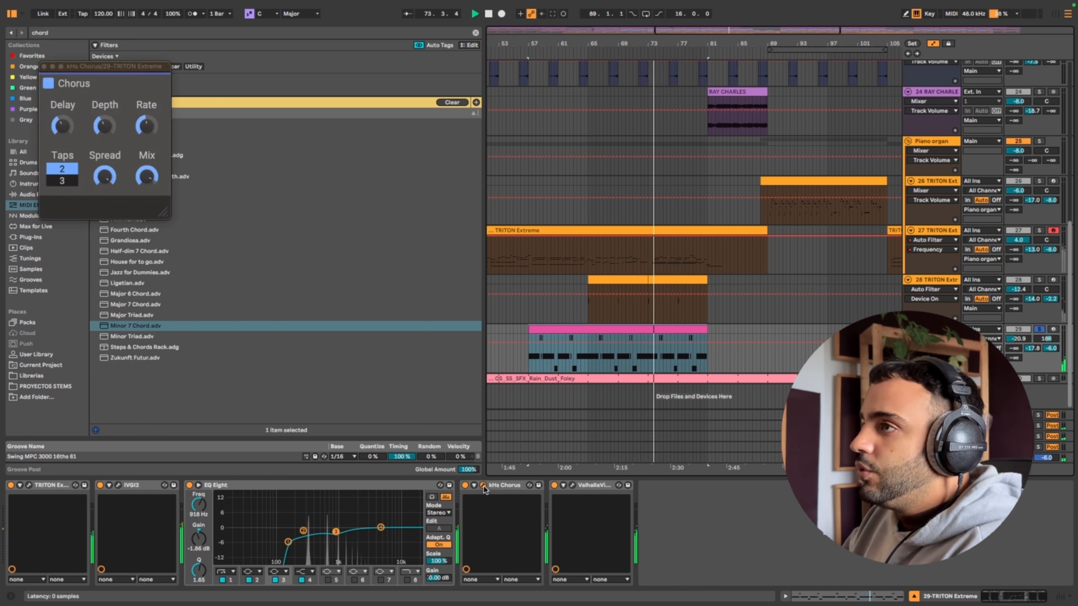
pyautogui.click(483, 486)
# Replay the track 29 clip from bar 57 with kHs Chorus bypassed and re-enabled to compare the sound
pyautogui.press('space')
pyautogui.press('space')
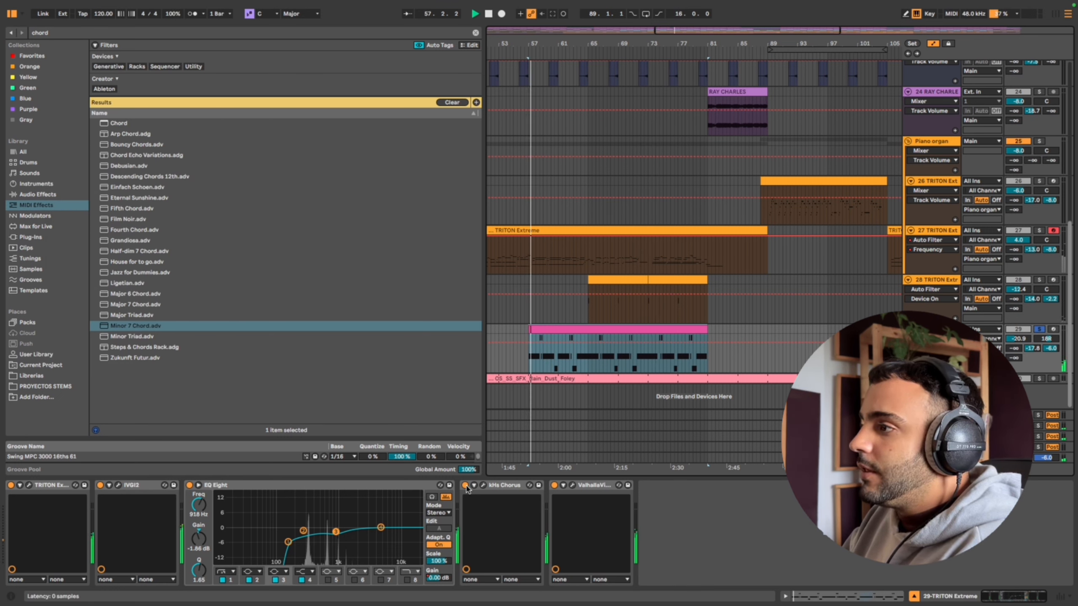
pyautogui.click(465, 486)
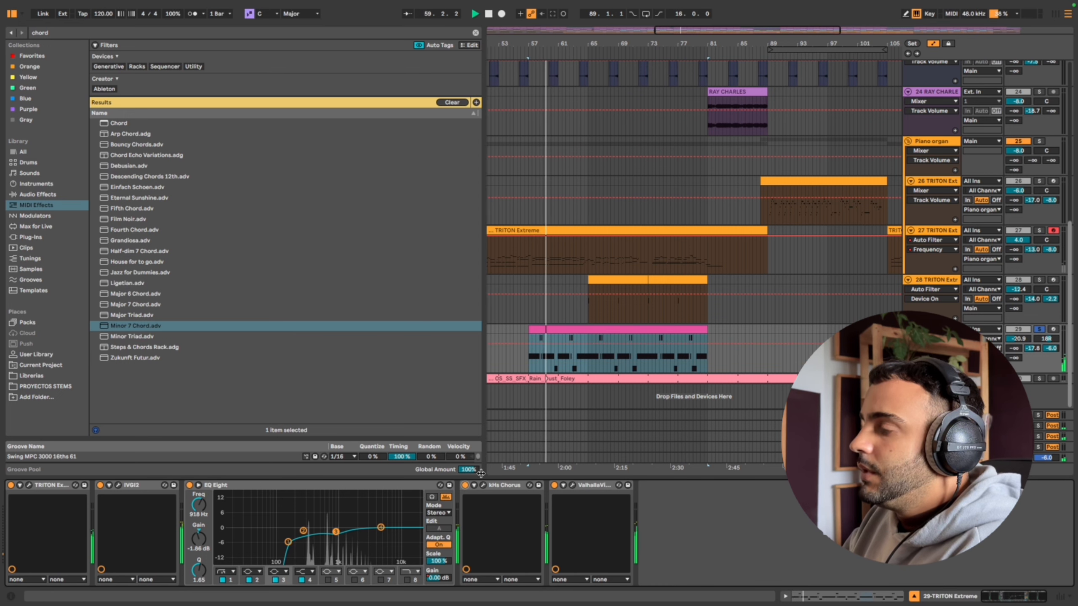
pyautogui.click(465, 485)
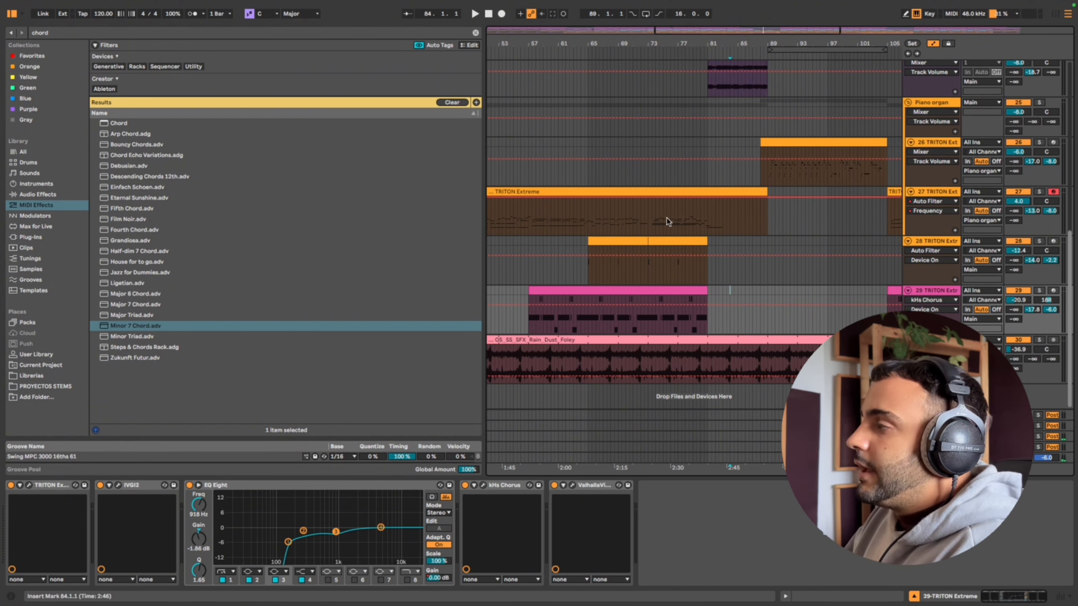
# Review the arrangement from the track 29 clip up through the BBC Symphony Orchestra part, and unfold the DRUMS group to show its tracks
pyautogui.scroll(2, 596, 321)
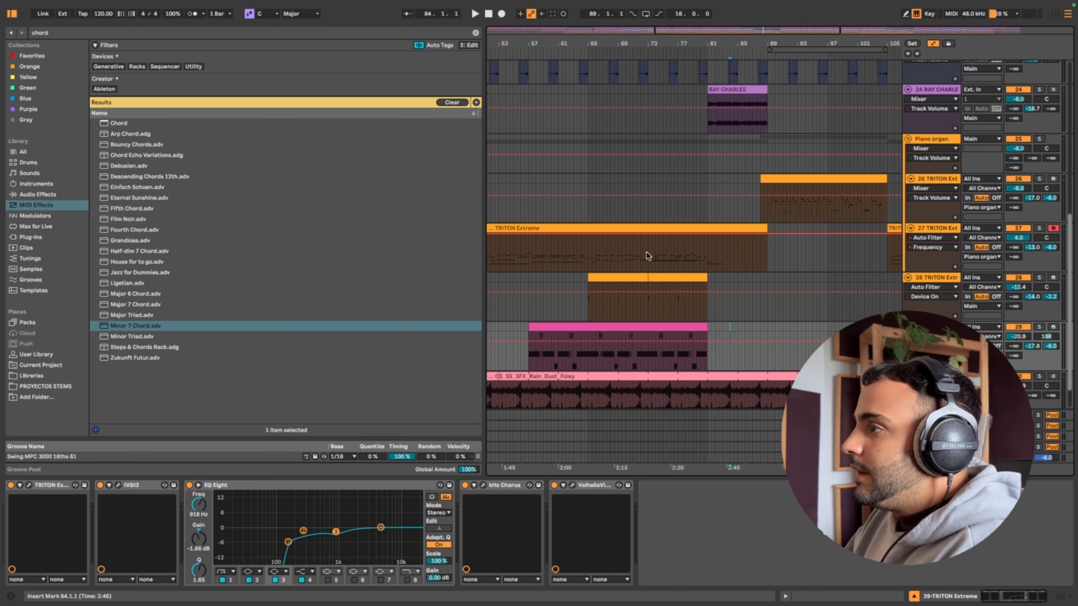
pyautogui.click(613, 327)
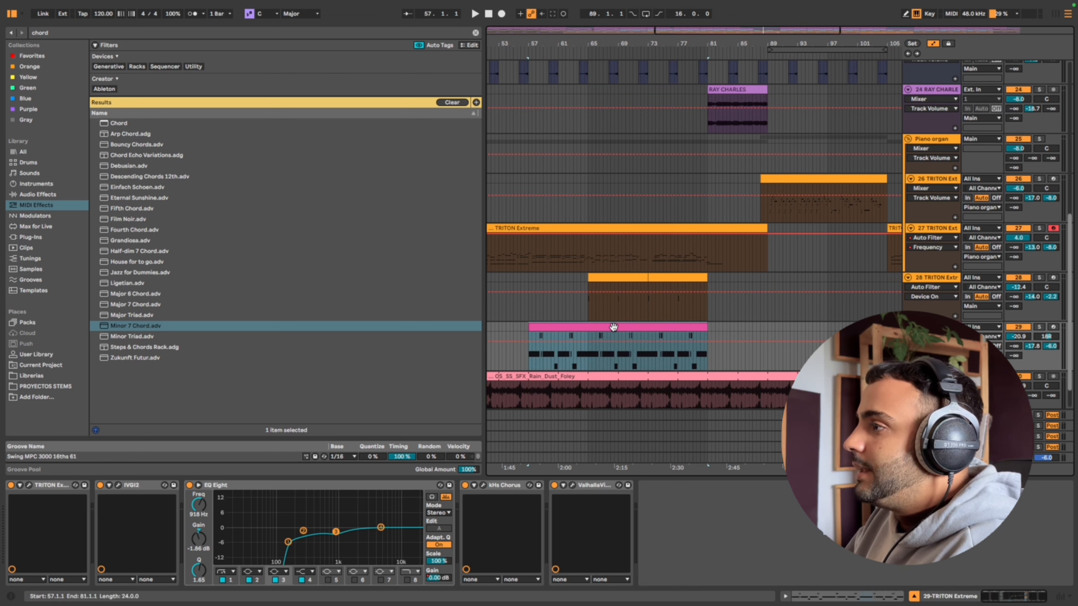
pyautogui.scroll(10, 613, 326)
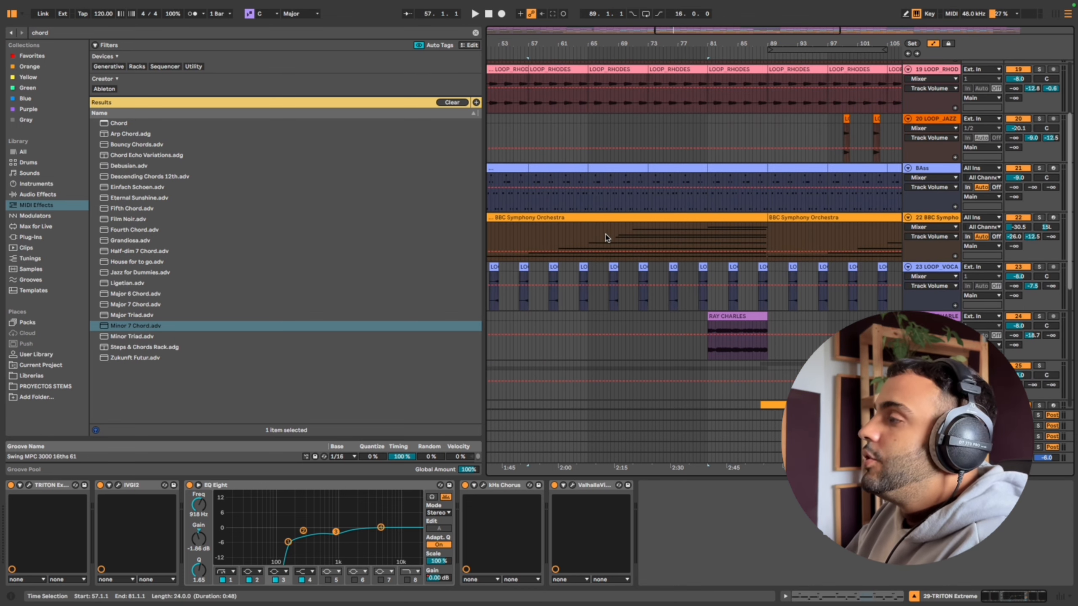
pyautogui.moveTo(607, 238); pyautogui.dragTo(767, 229)
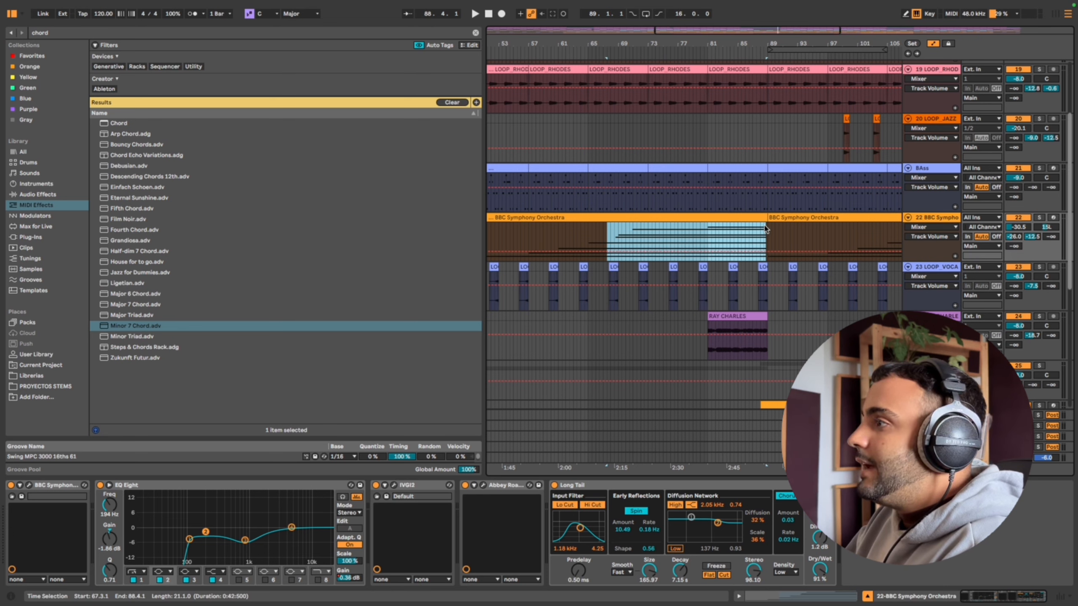
pyautogui.scroll(5, 760, 236)
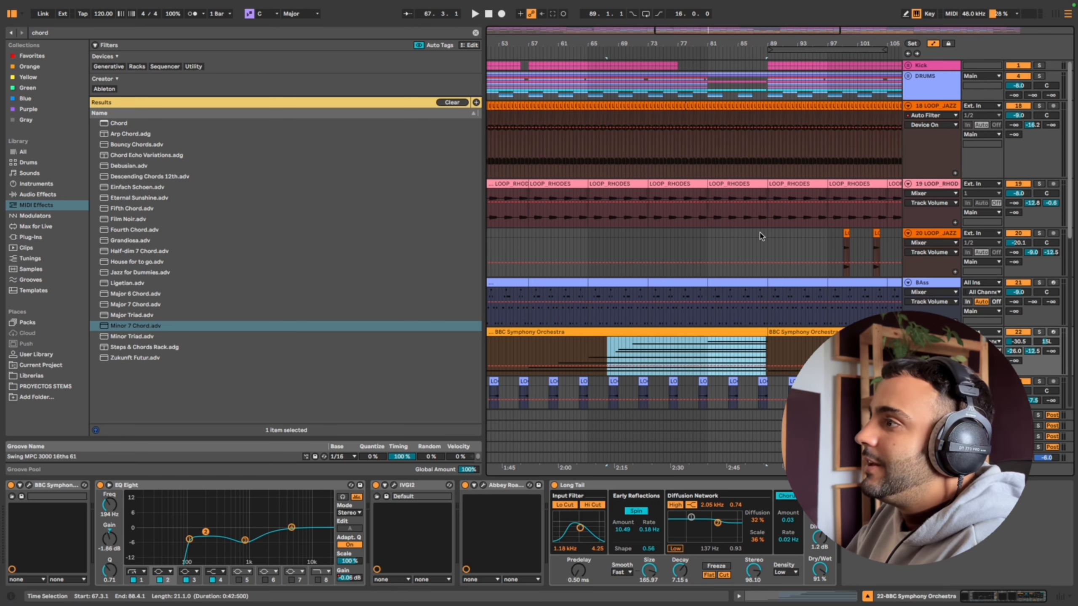
pyautogui.click(909, 77)
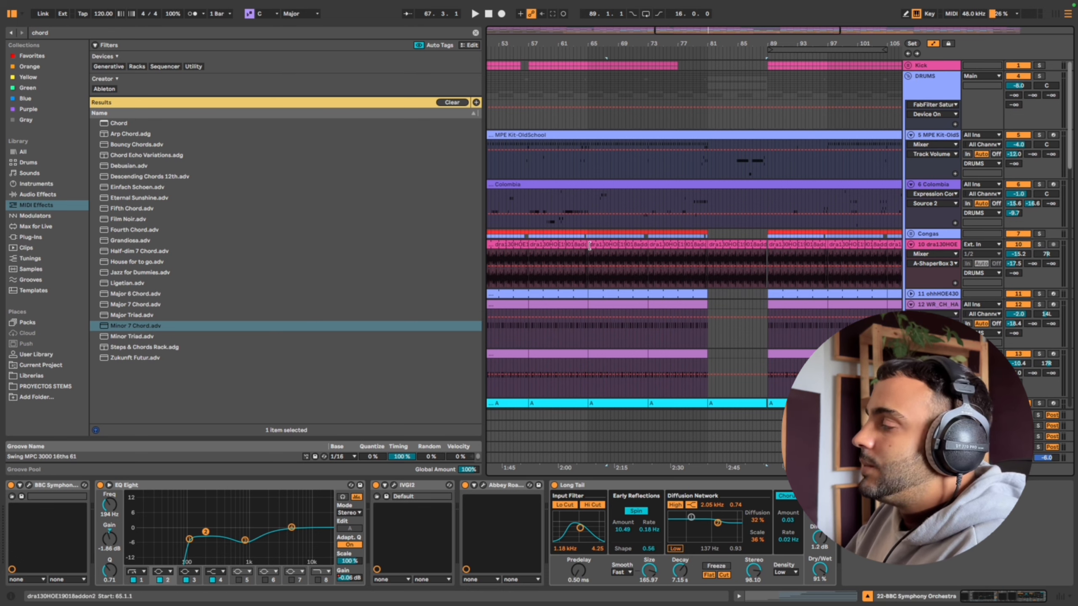
pyautogui.click(947, 138)
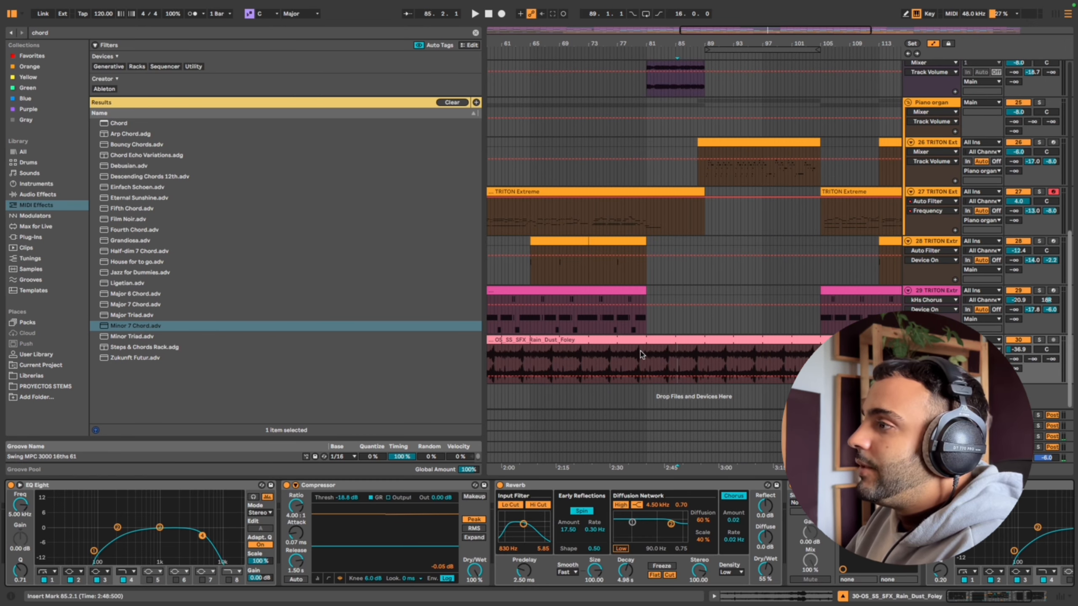
# Open the OS_SS_SFX_Rain_Dust_Foley clip on track 30 and shrink its sample view to show the arrangement above it
pyautogui.click(641, 350)
pyautogui.doubleClick(641, 349)
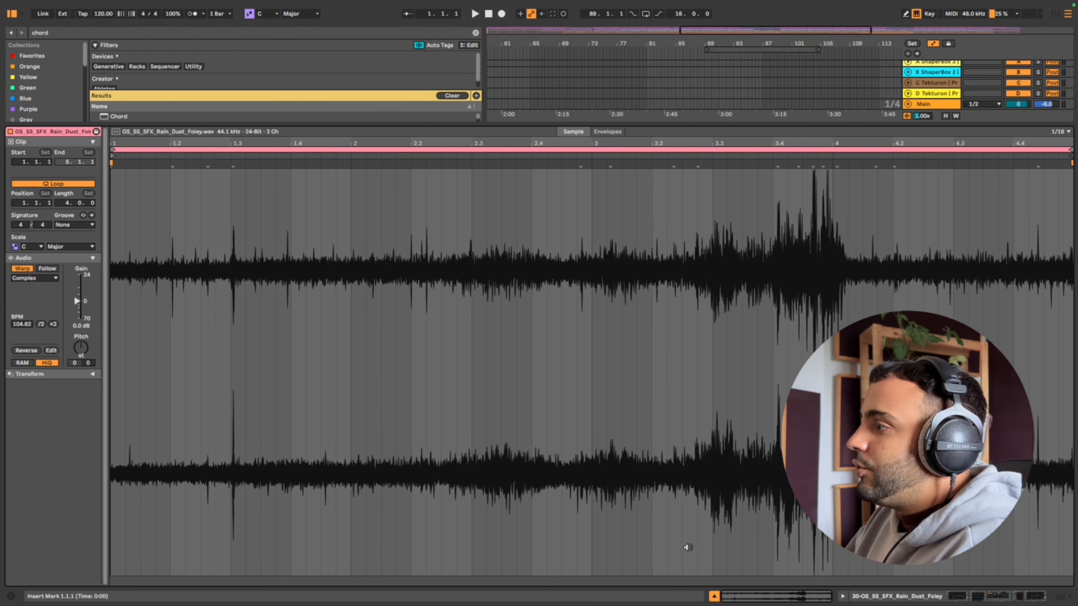
pyautogui.moveTo(707, 123); pyautogui.dragTo(707, 457)
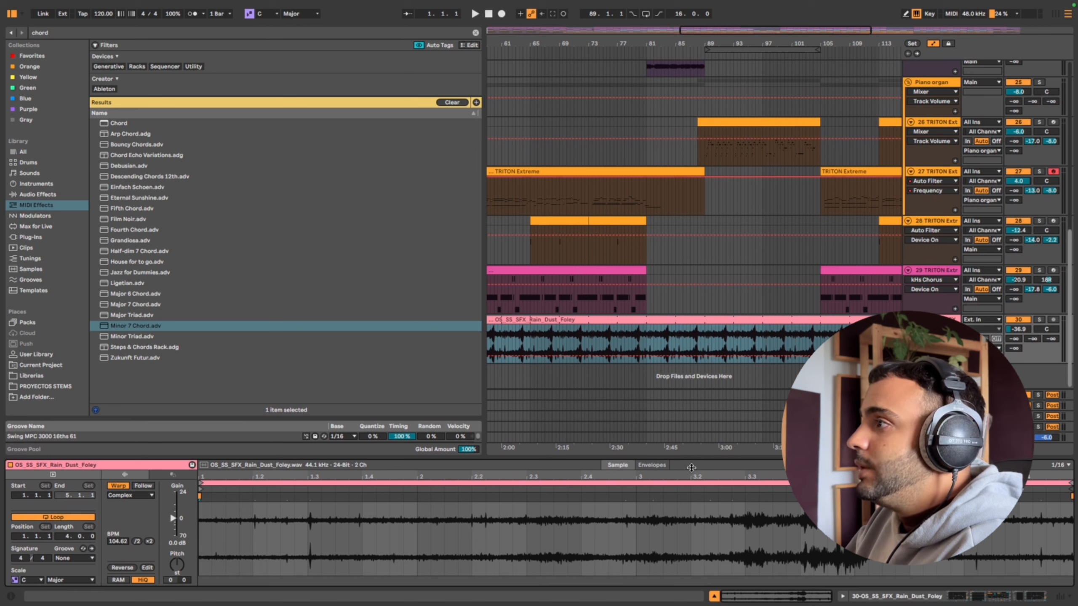
# Audition track 30 soloed and inspect its effect chain, including the ShaperBox 3 Noise module with the Vinyl A-Side type
pyautogui.click(1042, 320)
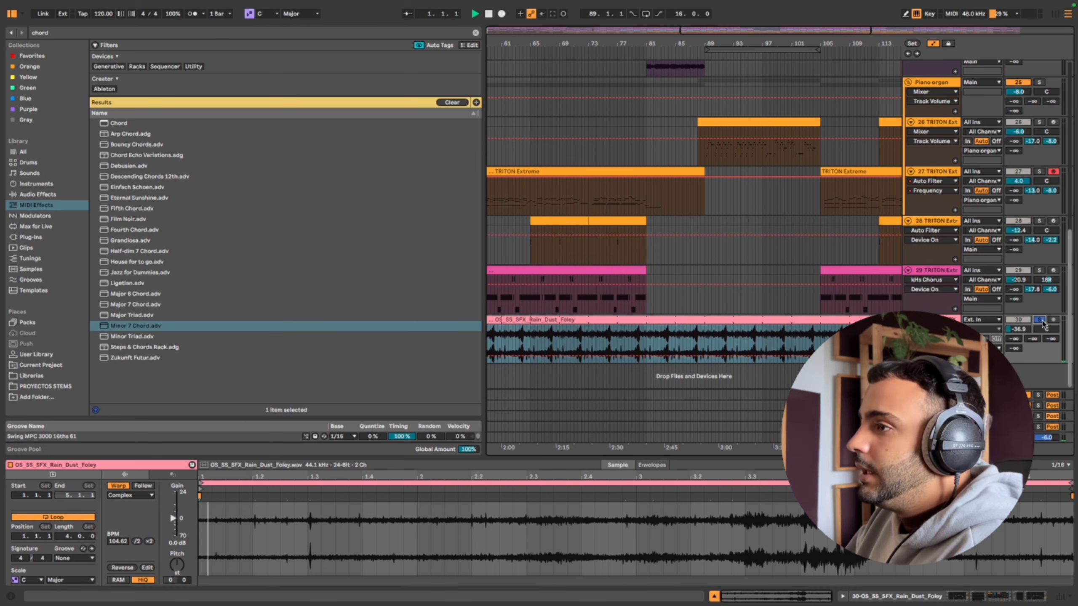
pyautogui.doubleClick(931, 320)
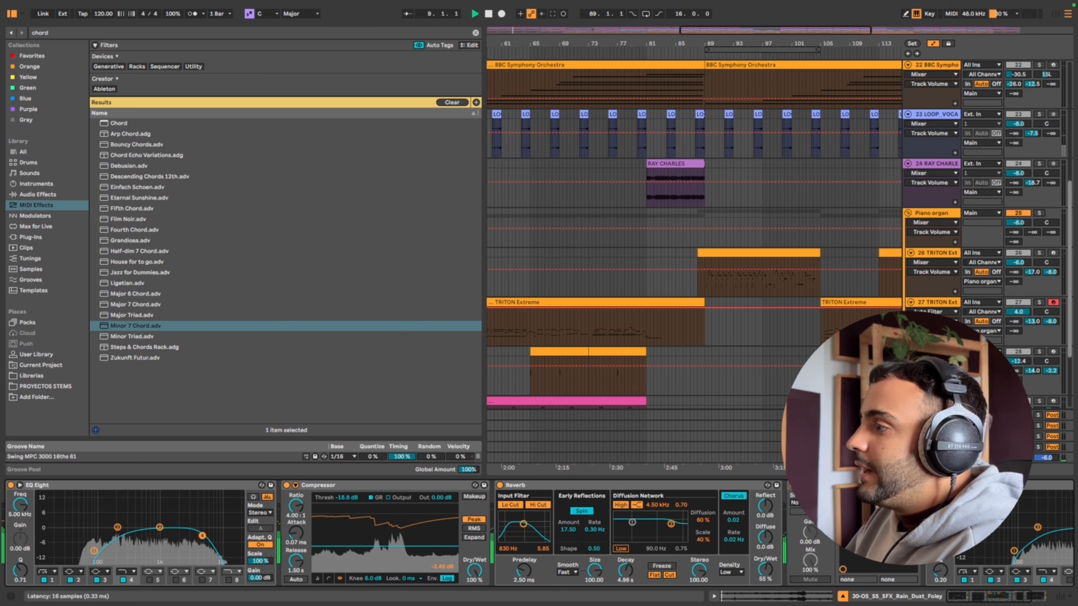
pyautogui.click(811, 485)
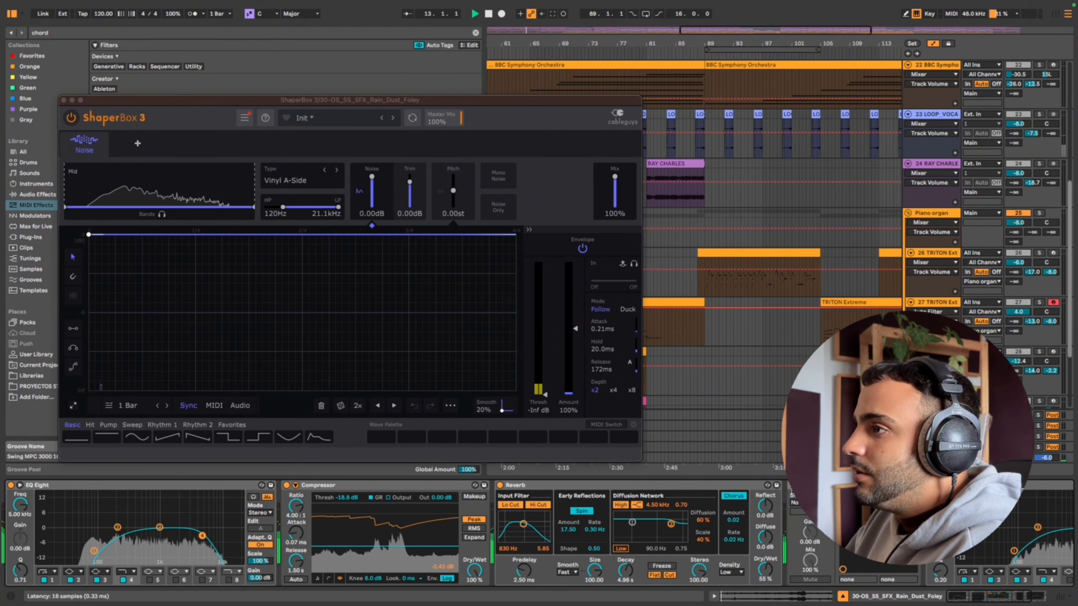
# Browse the available shapers and noise types in ShaperBox 3, choose Vinyl A-Side, and close the plugin
pyautogui.click(124, 143)
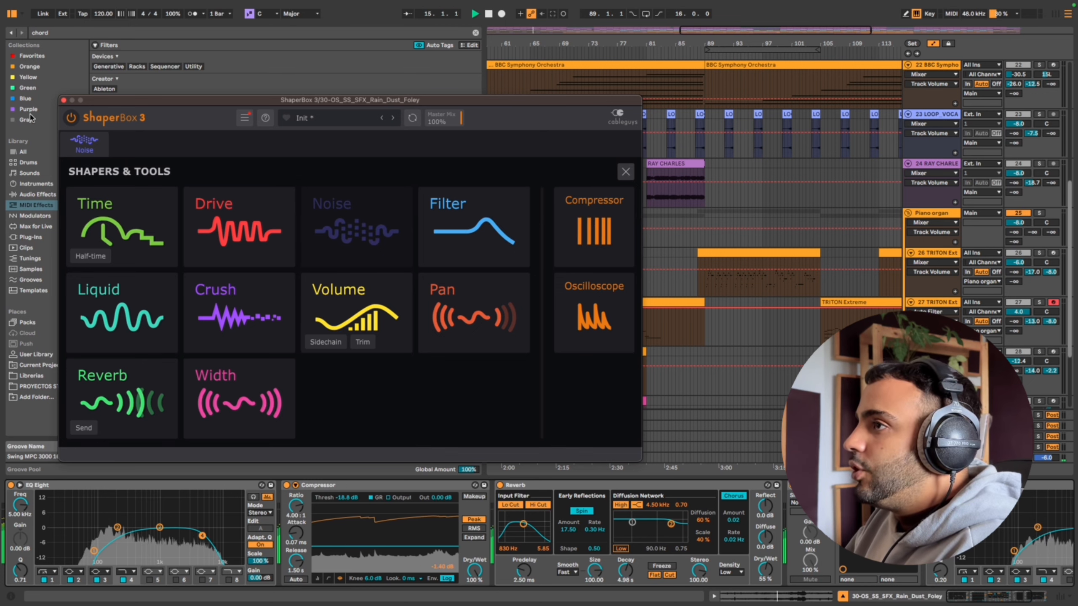
pyautogui.click(330, 243)
pyautogui.click(336, 176)
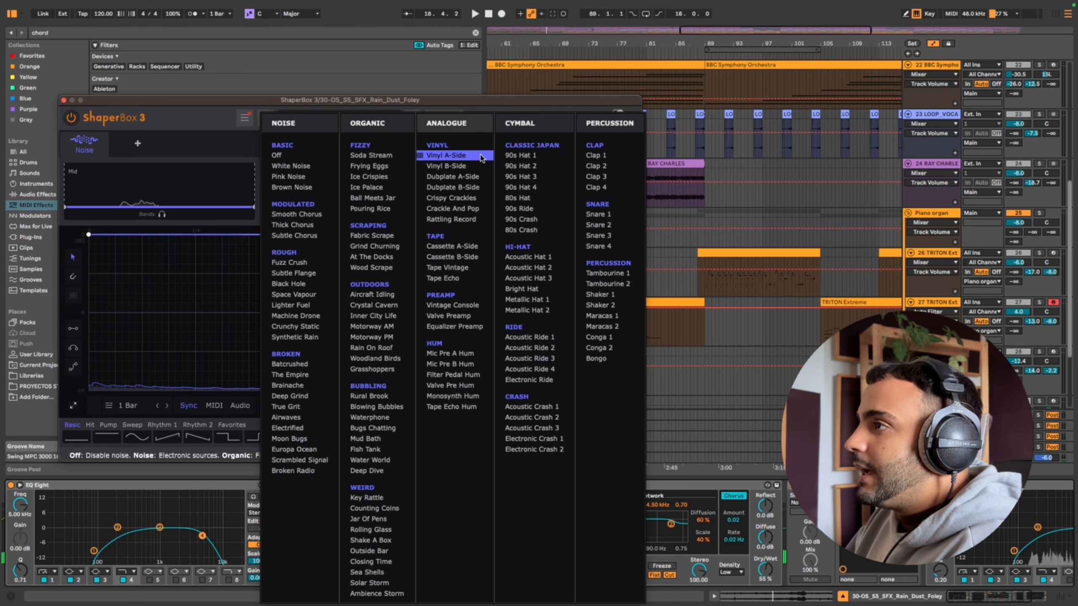
pyautogui.click(446, 155)
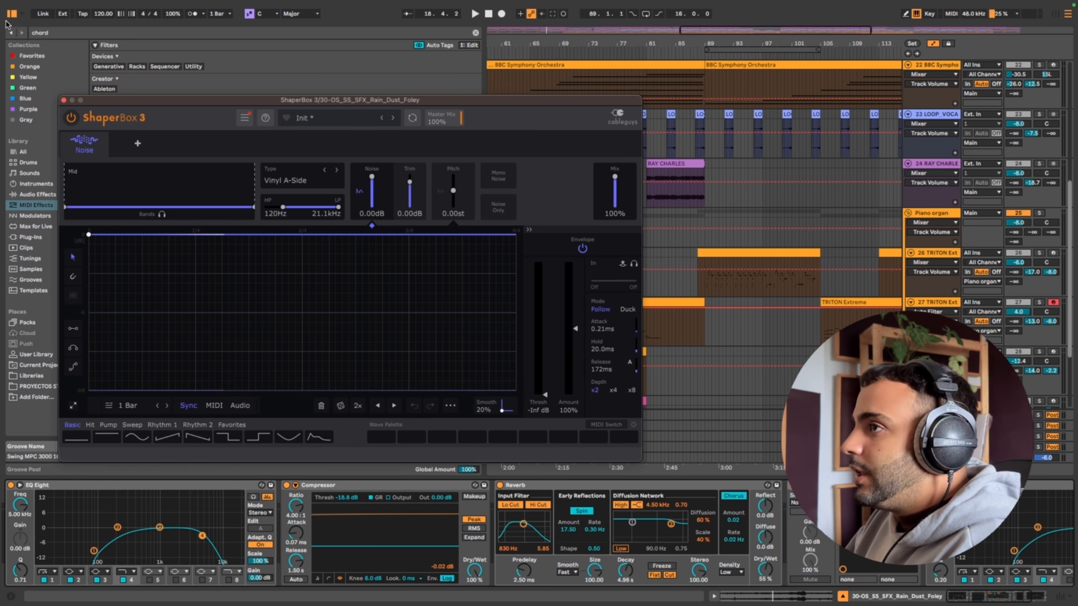
pyautogui.click(63, 100)
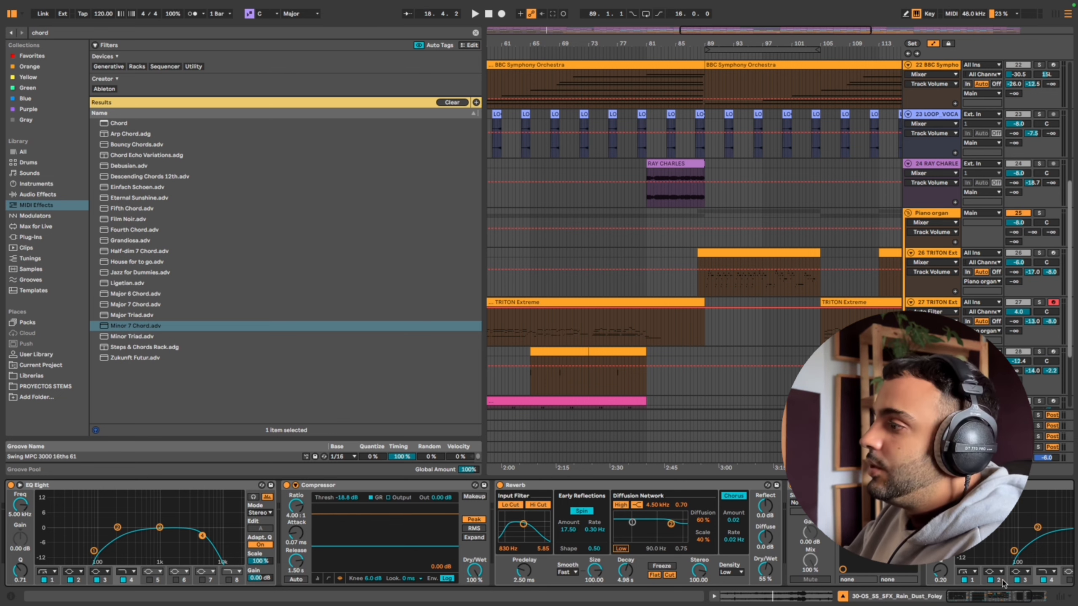
# Play the rain and dust foley track and review the rest of its effects chain
pyautogui.click(989, 596)
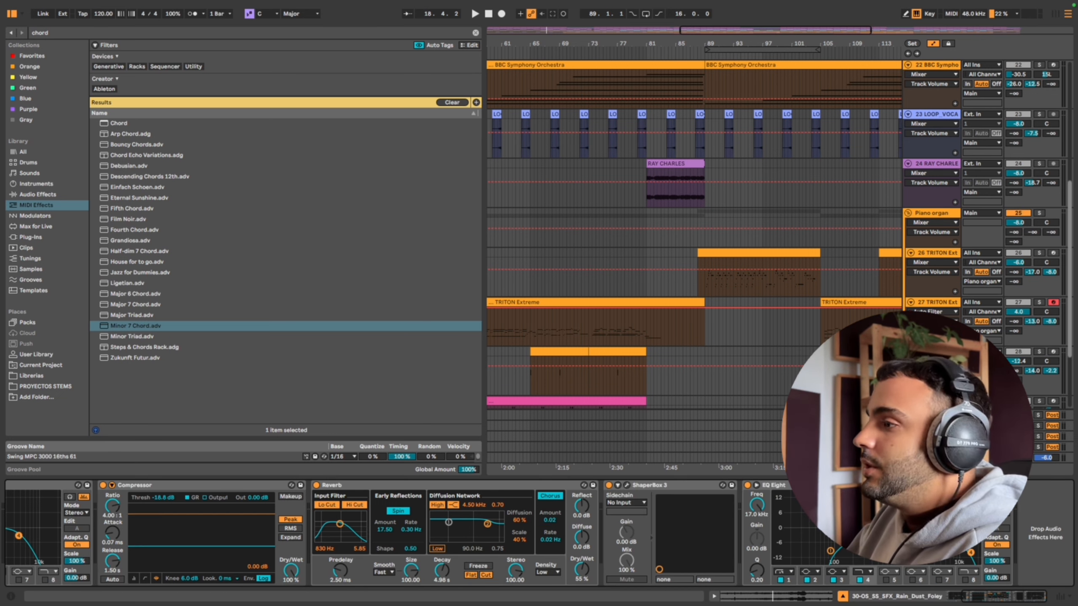
pyautogui.press('space')
pyautogui.scroll(-4, 970, 283)
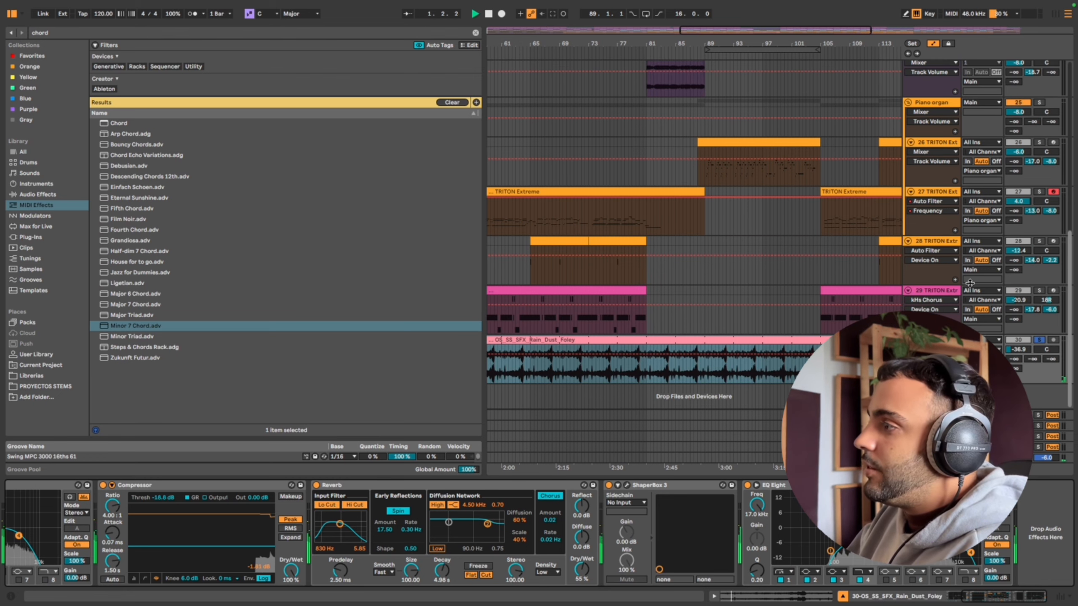
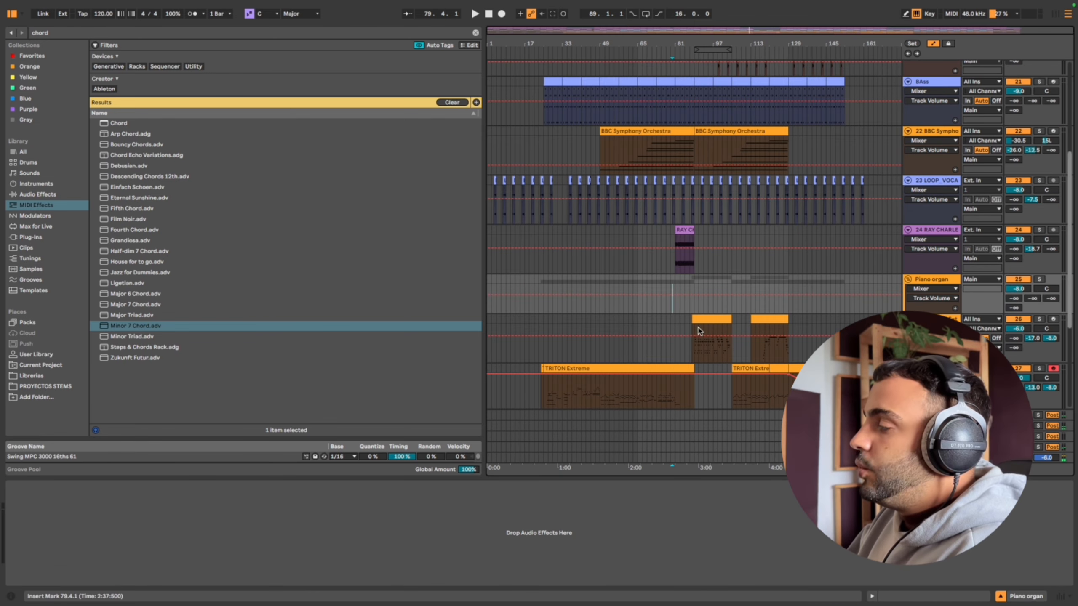
# Select track 26 TRITON Extreme and inspect its Abbey Road J37 Tape plugin, then close it
pyautogui.click(931, 319)
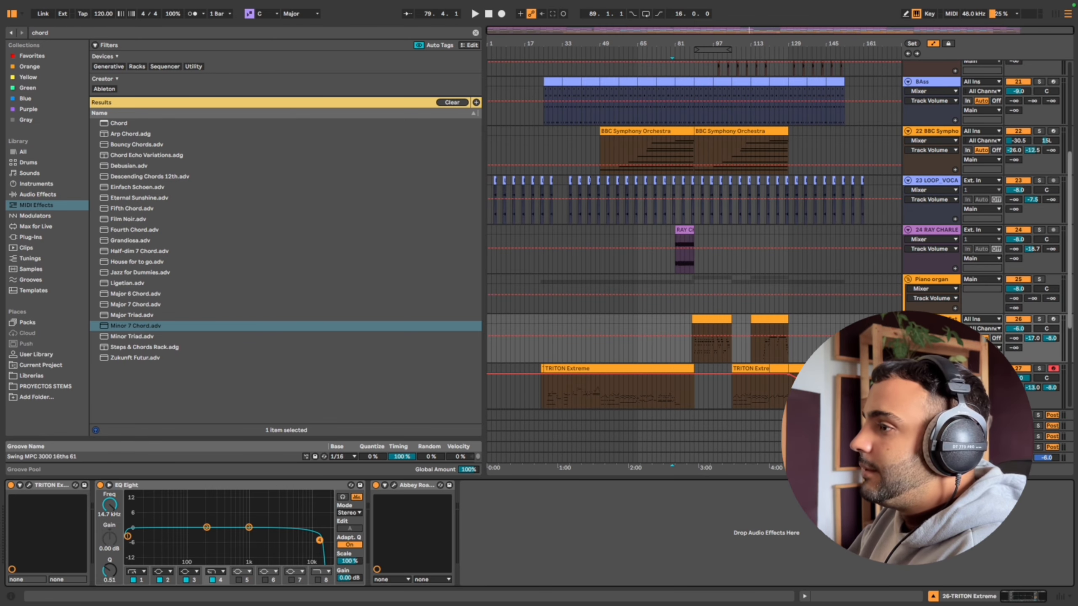
pyautogui.click(394, 485)
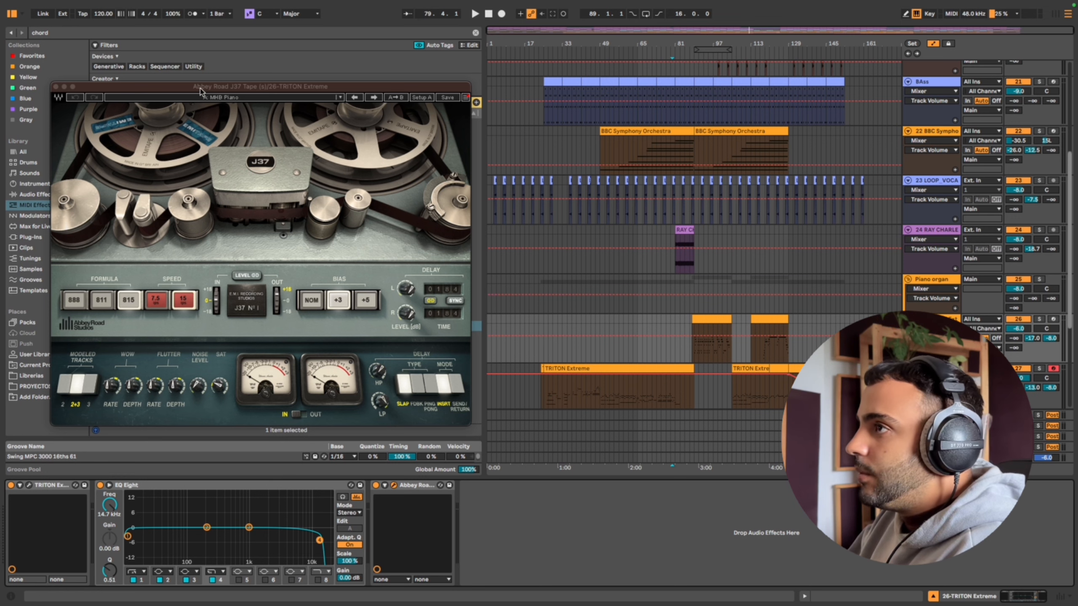
pyautogui.click(393, 485)
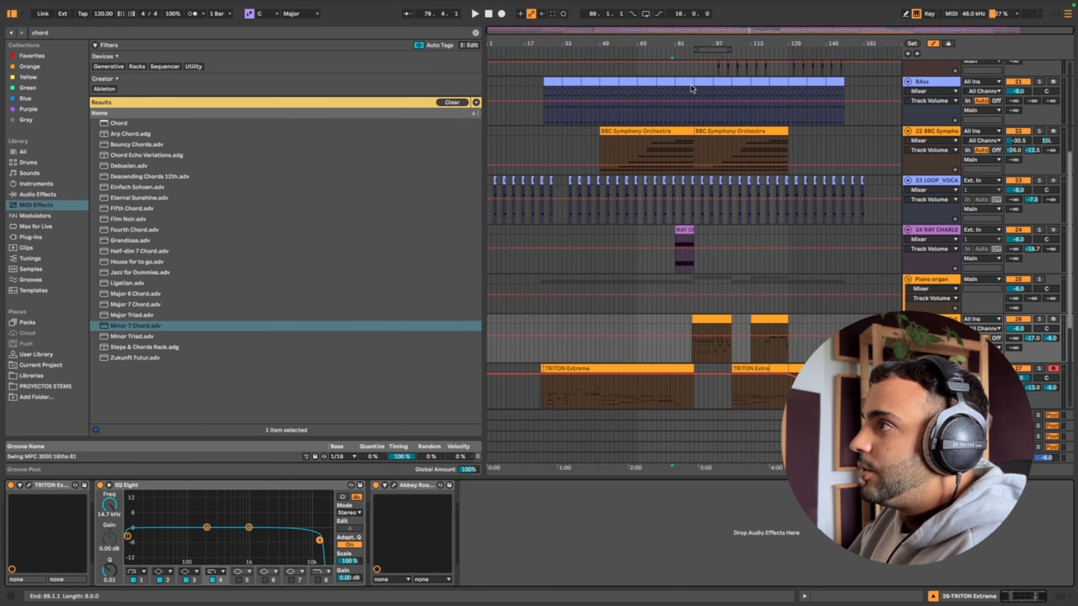
# Play the arrangement from about bar 85 and open track 26's first MIDI clip in an enlarged note editor
pyautogui.click(686, 55)
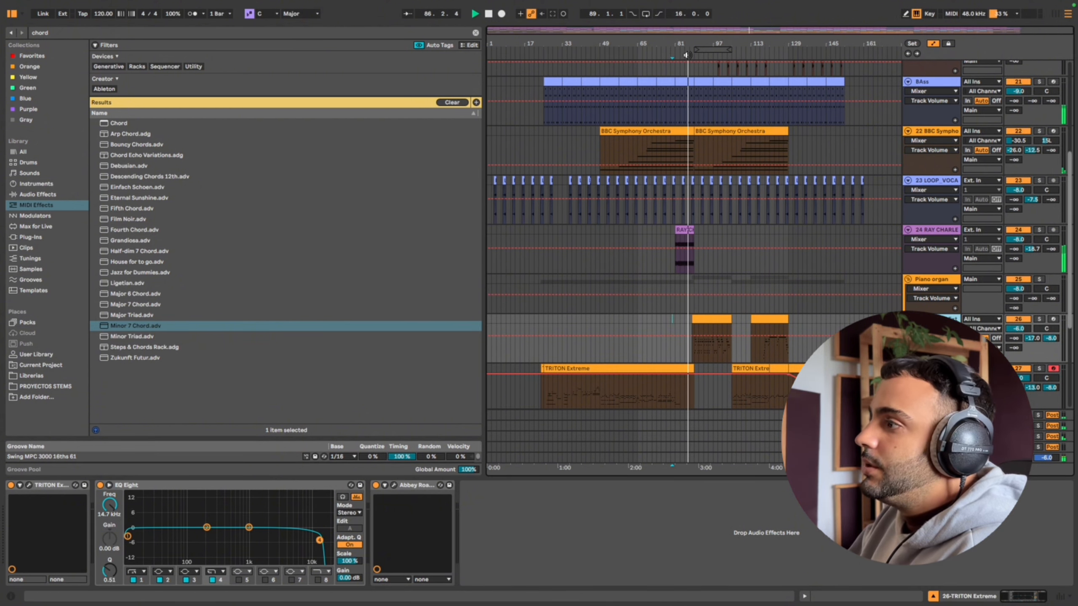
pyautogui.click(707, 330)
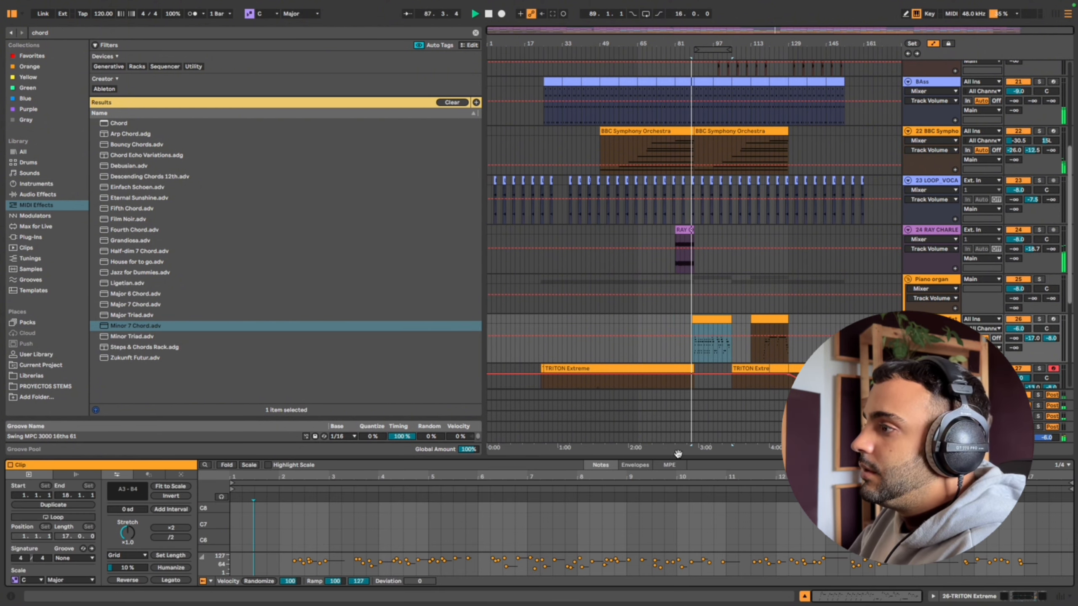
pyautogui.moveTo(679, 457); pyautogui.dragTo(678, 137)
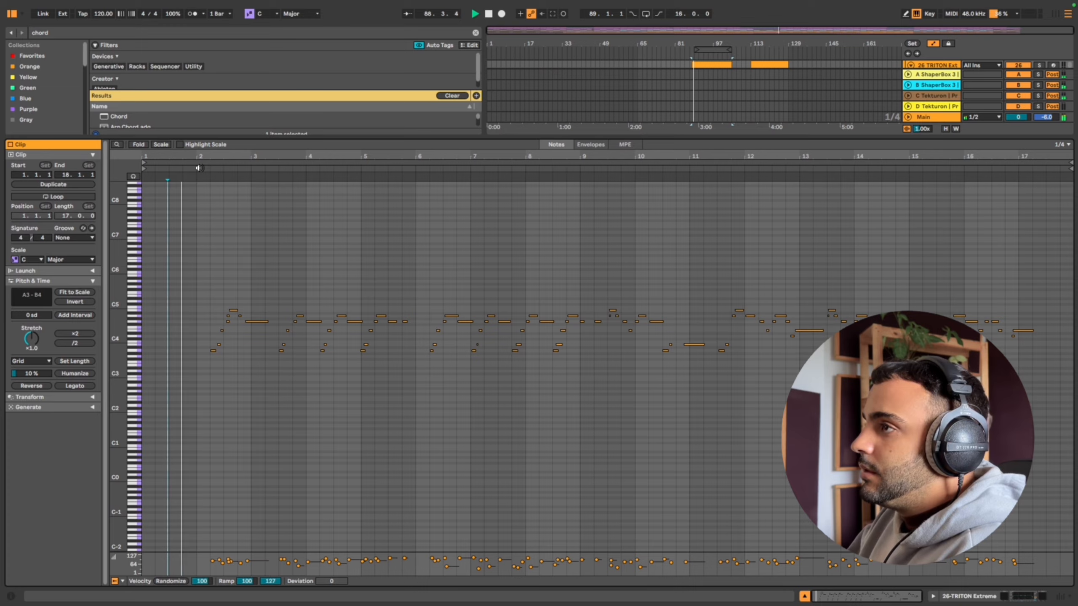
# Examine the note names and phrasing in track 26's first MIDI clip while it plays
pyautogui.moveTo(209, 158); pyautogui.dragTo(210, 210)
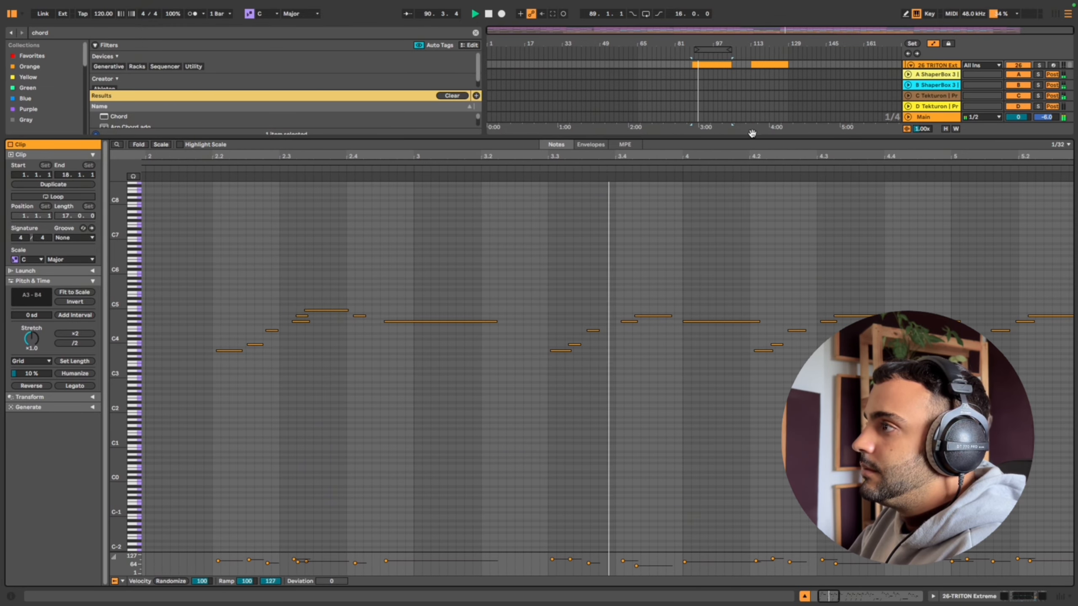
pyautogui.moveTo(741, 156); pyautogui.dragTo(741, 106)
pyautogui.moveTo(800, 156); pyautogui.dragTo(799, 159)
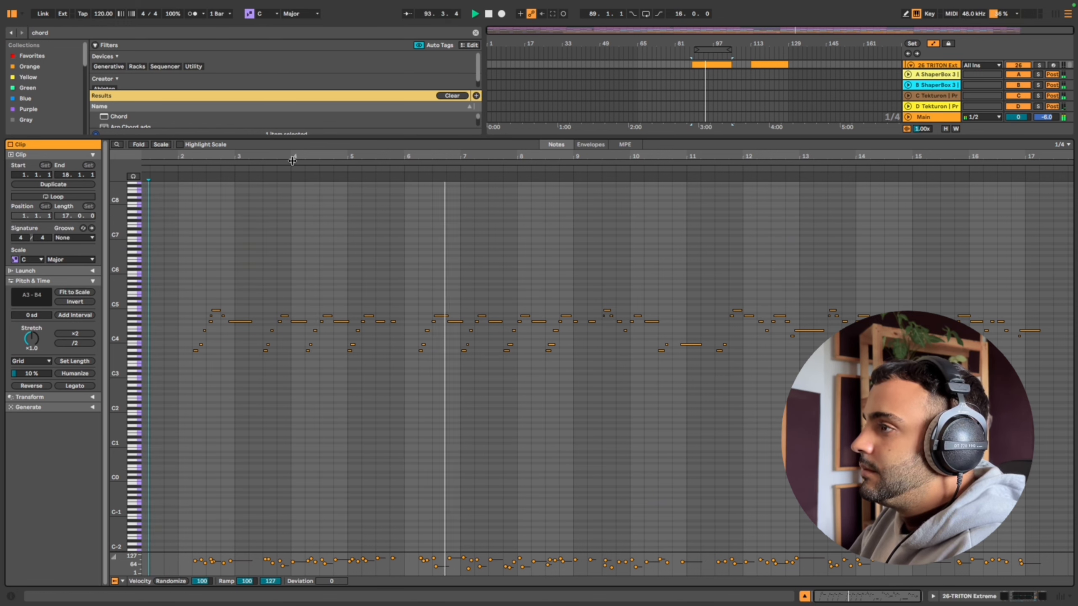
pyautogui.moveTo(423, 157); pyautogui.dragTo(423, 220)
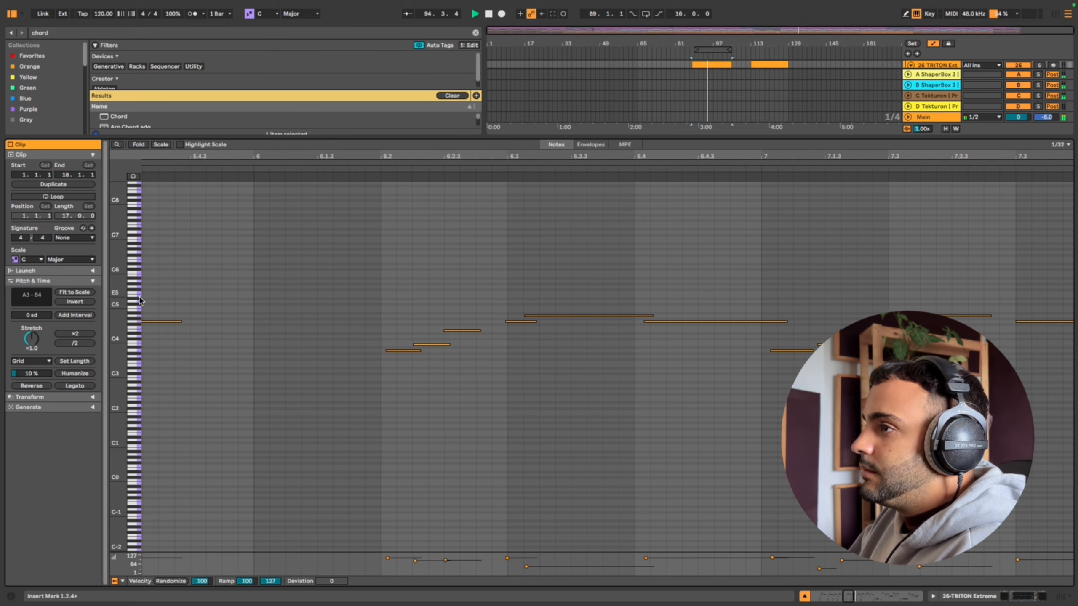
pyautogui.moveTo(122, 300); pyautogui.dragTo(178, 272)
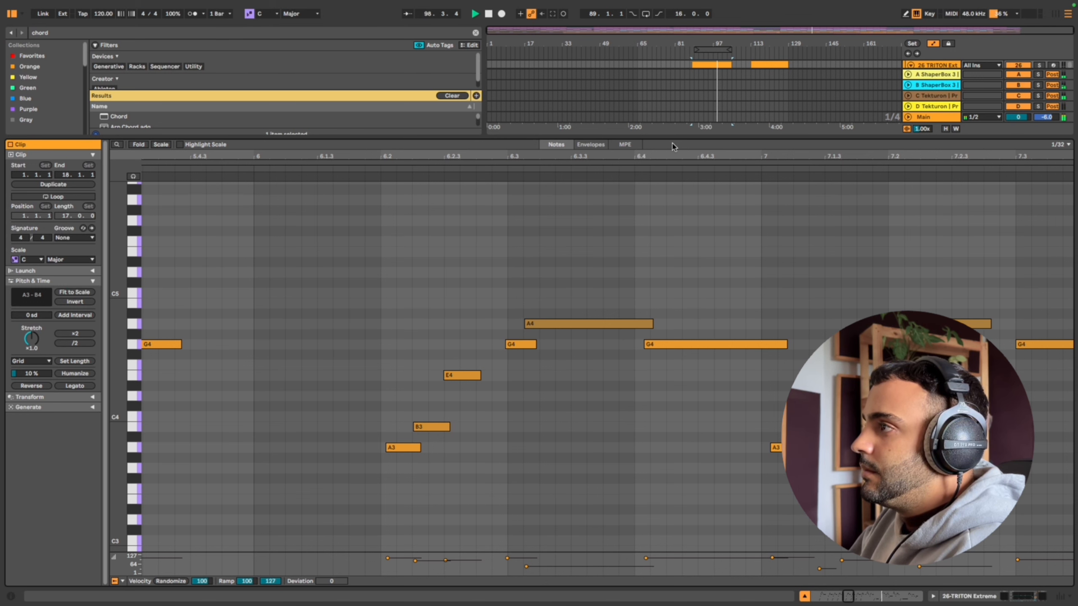
pyautogui.moveTo(693, 155); pyautogui.dragTo(318, 63)
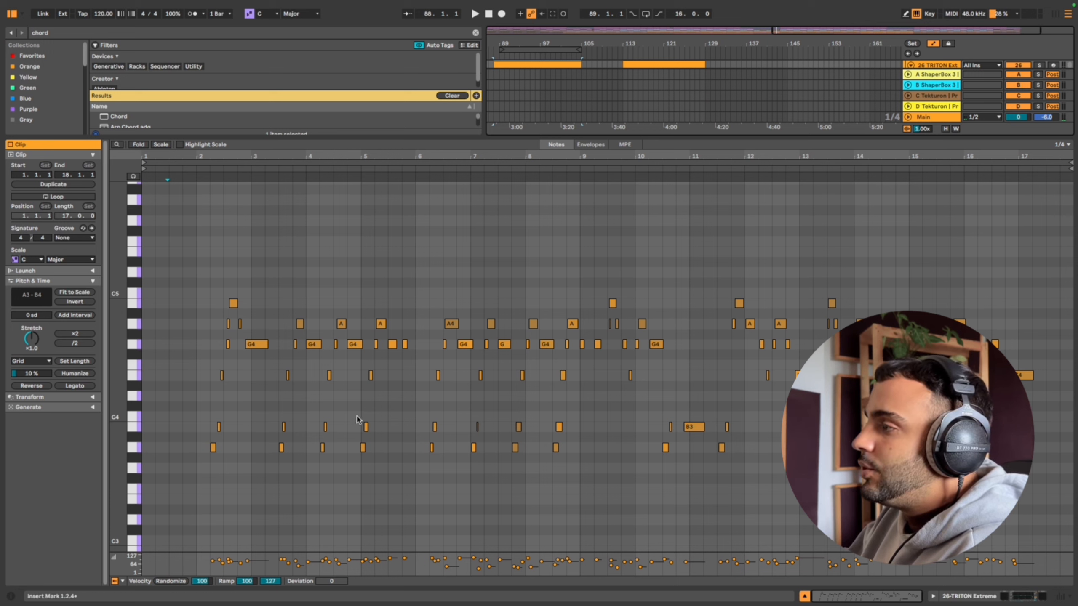
# Set the MIDI clip's scale to E Minor and close the clip editor
pyautogui.click(42, 258)
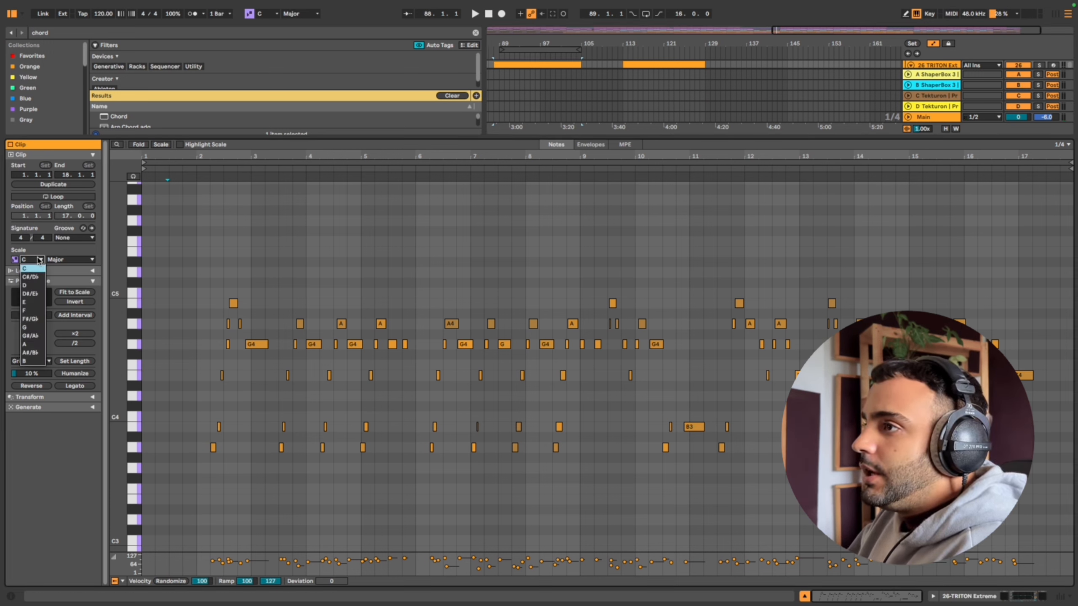
pyautogui.click(33, 298)
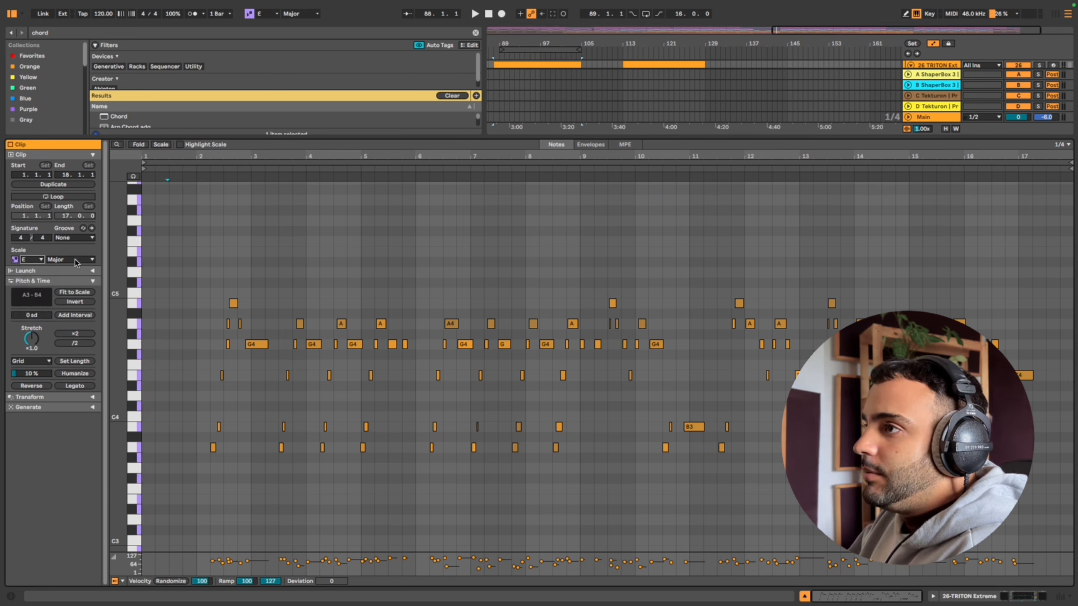
pyautogui.click(75, 259)
pyautogui.click(77, 276)
pyautogui.moveTo(112, 360); pyautogui.dragTo(129, 340)
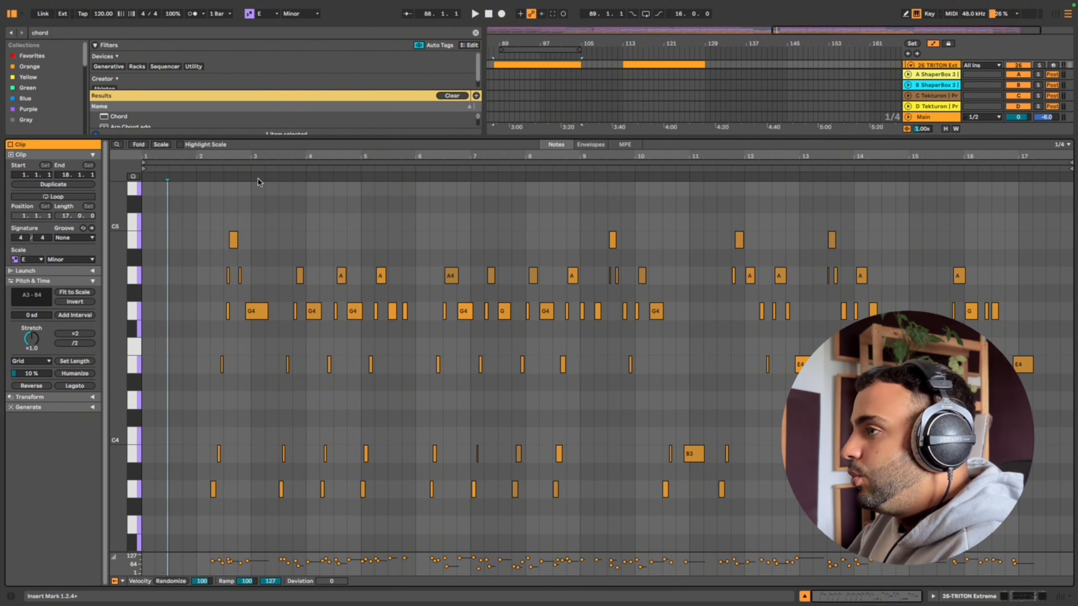
pyautogui.click(803, 597)
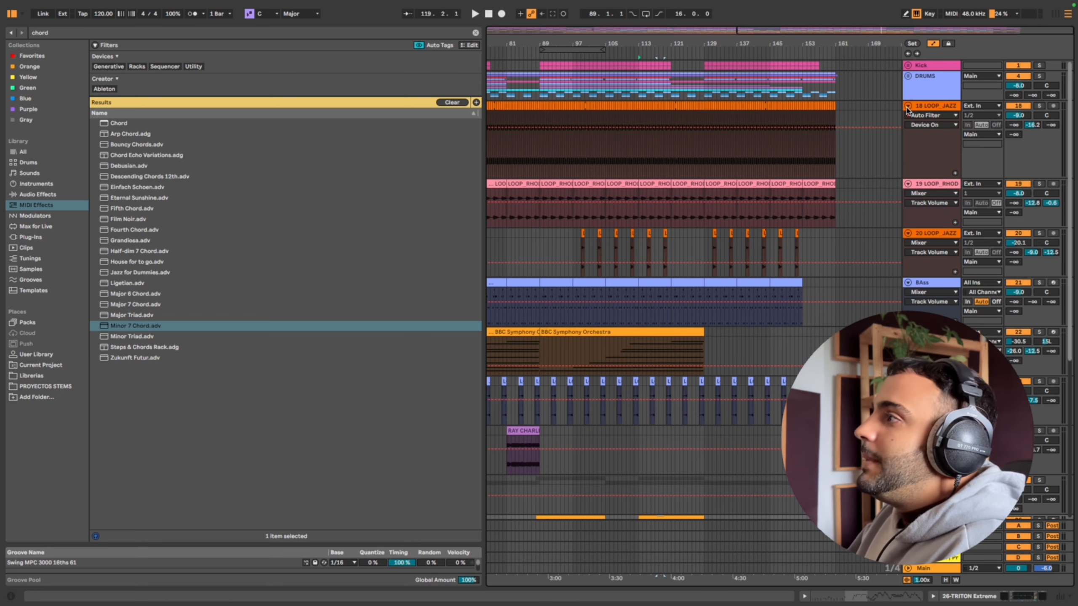
# Collapse tracks 18 LOOP_JAZZ, 19 LOOP_RHOD, 20 LOOP_JAZZ and BAss in the arrangement
pyautogui.click(907, 107)
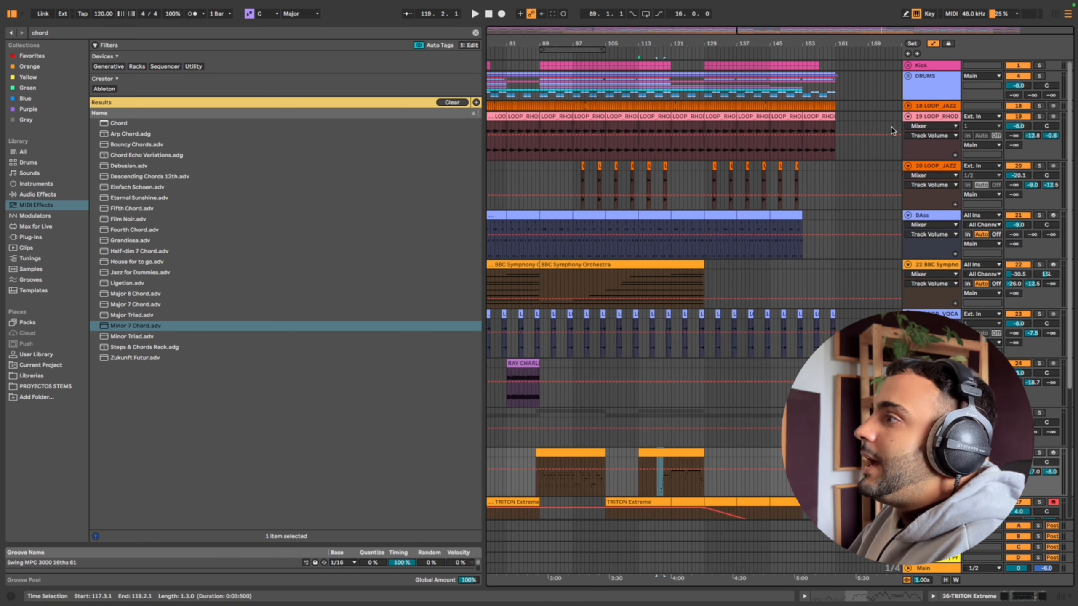
pyautogui.click(908, 117)
pyautogui.click(908, 127)
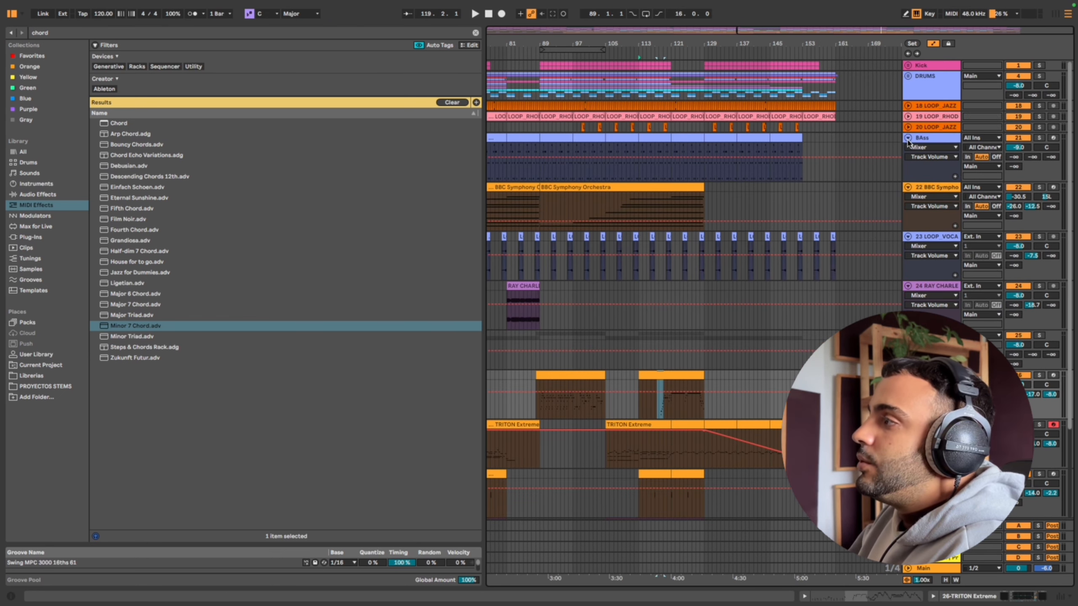
pyautogui.click(908, 137)
pyautogui.moveTo(678, 39); pyautogui.dragTo(676, 17)
# Set the arrangement's fixed grid to 8 Bars and select the first 32 bars on track 26
pyautogui.rightClick(536, 348)
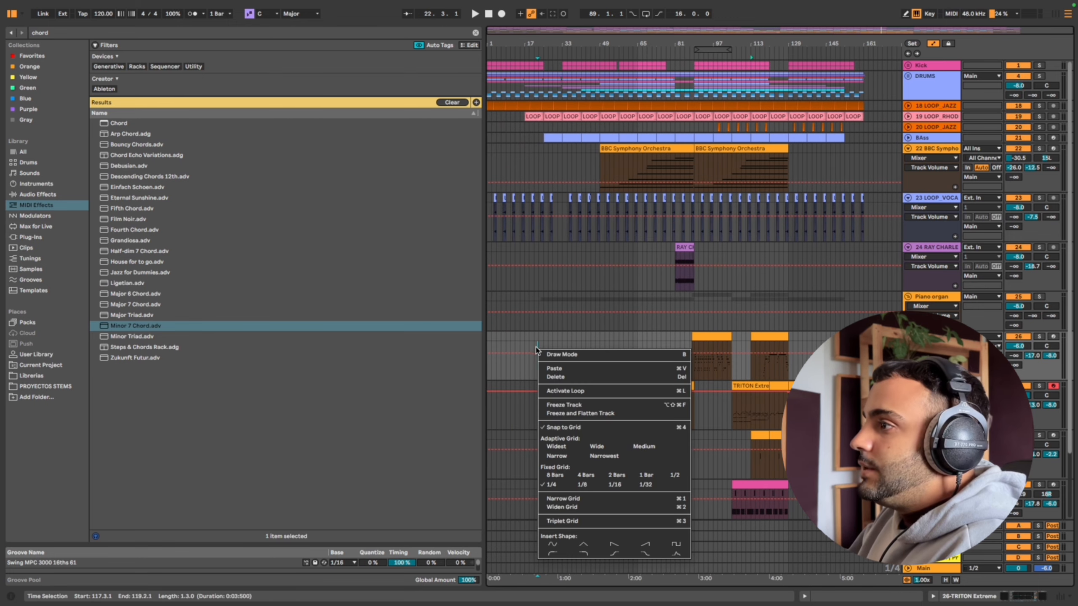
pyautogui.click(552, 476)
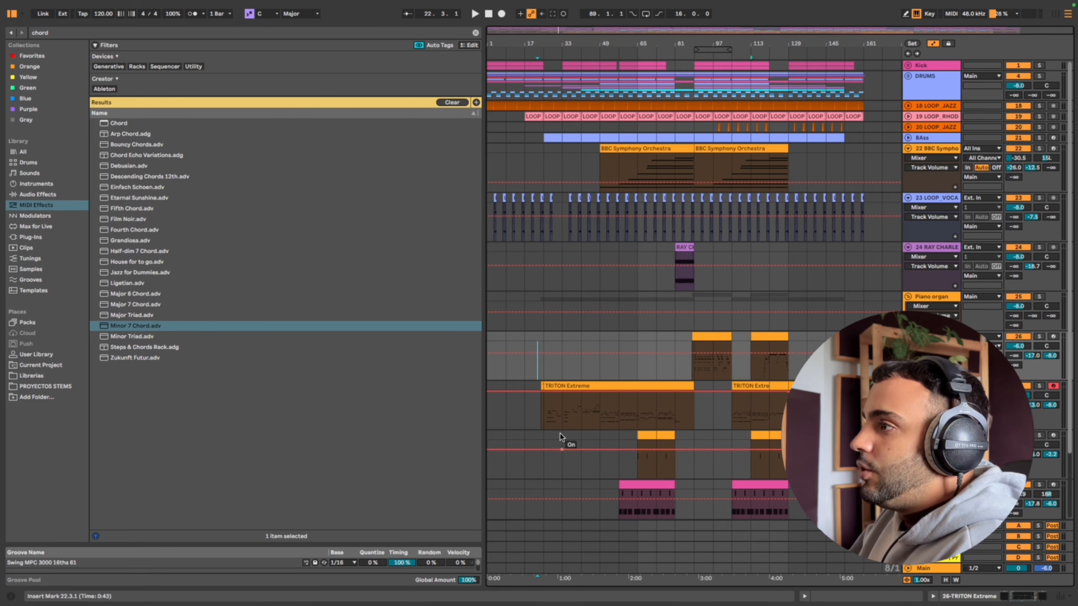
pyautogui.moveTo(498, 339)
pyautogui.mouseDown()
pyautogui.moveTo(518, 335)
pyautogui.moveTo(479, 338)
pyautogui.mouseUp()
pyautogui.rightClick(489, 340)
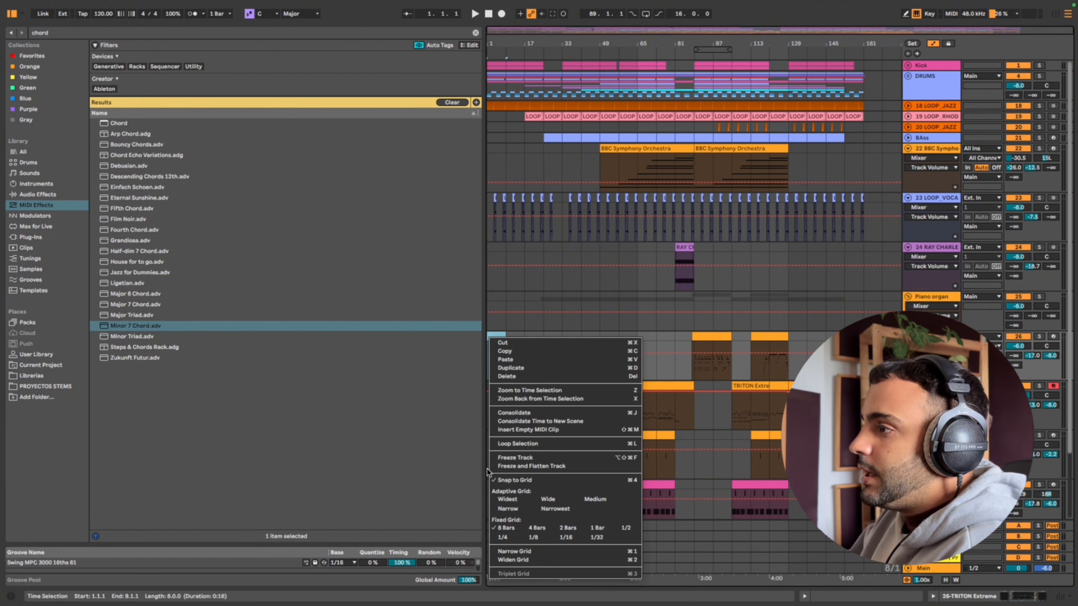
pyautogui.moveTo(501, 330); pyautogui.dragTo(557, 330)
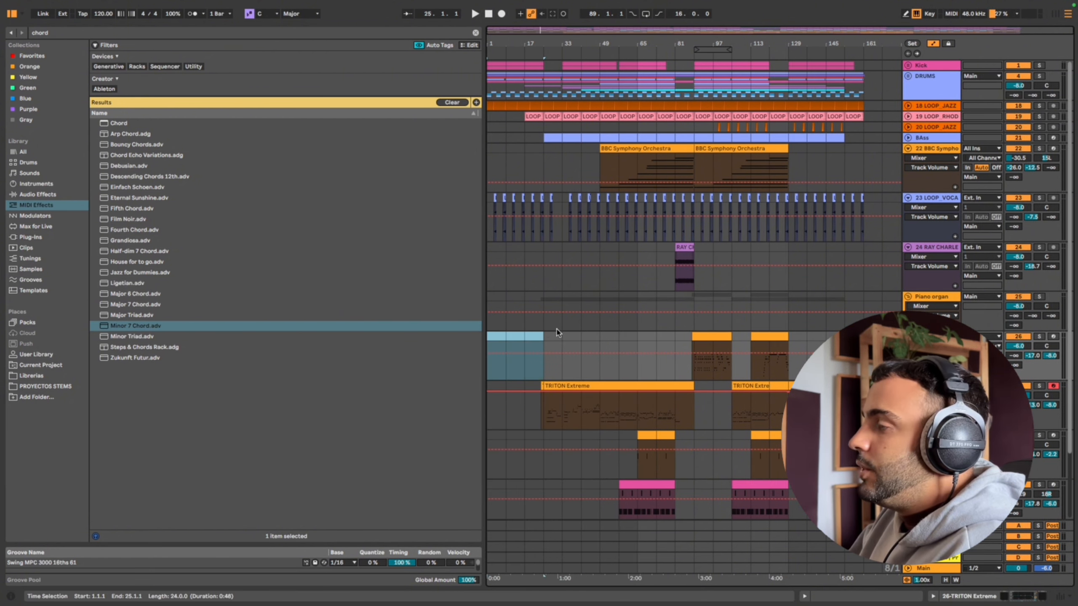
pyautogui.click(490, 341)
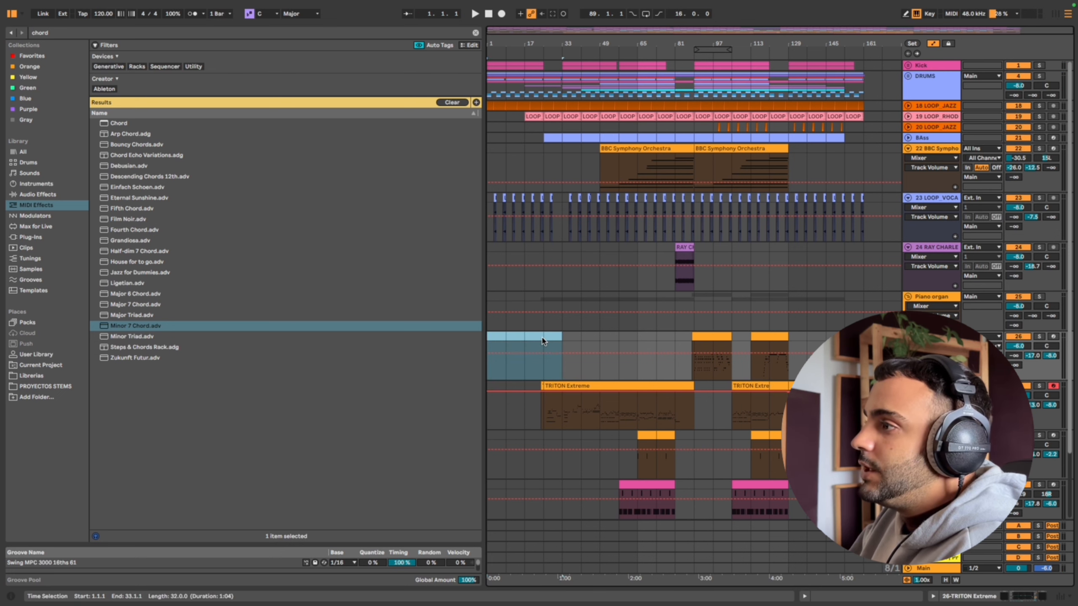
# Play the arrangement from bar 23 while reviewing the drum tracks, and fold the DRUMS group
pyautogui.press('space')
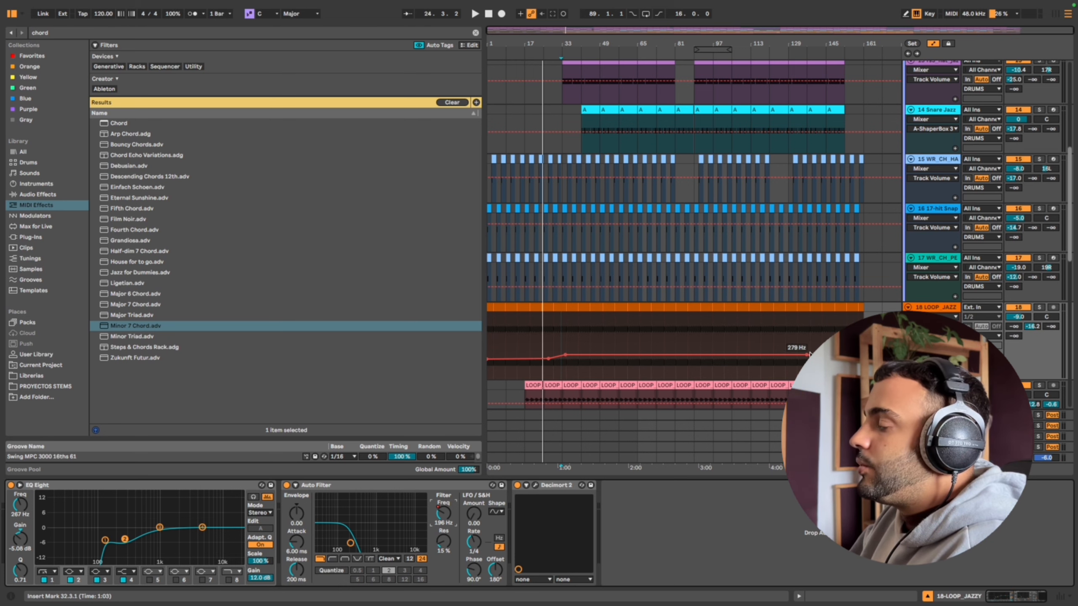
pyautogui.press('space')
pyautogui.scroll(10, 910, 142)
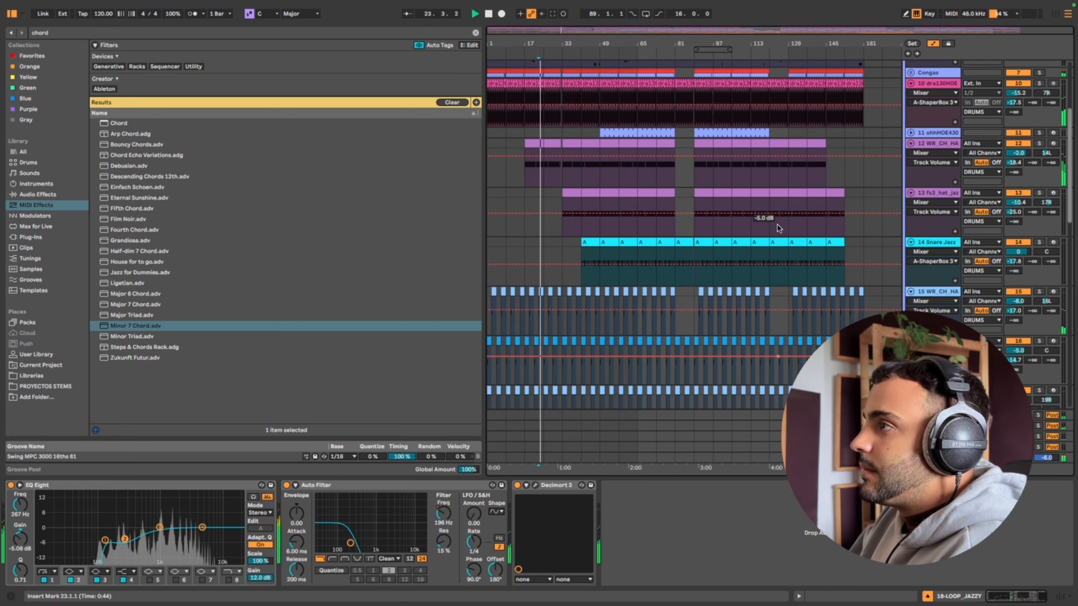
pyautogui.click(908, 76)
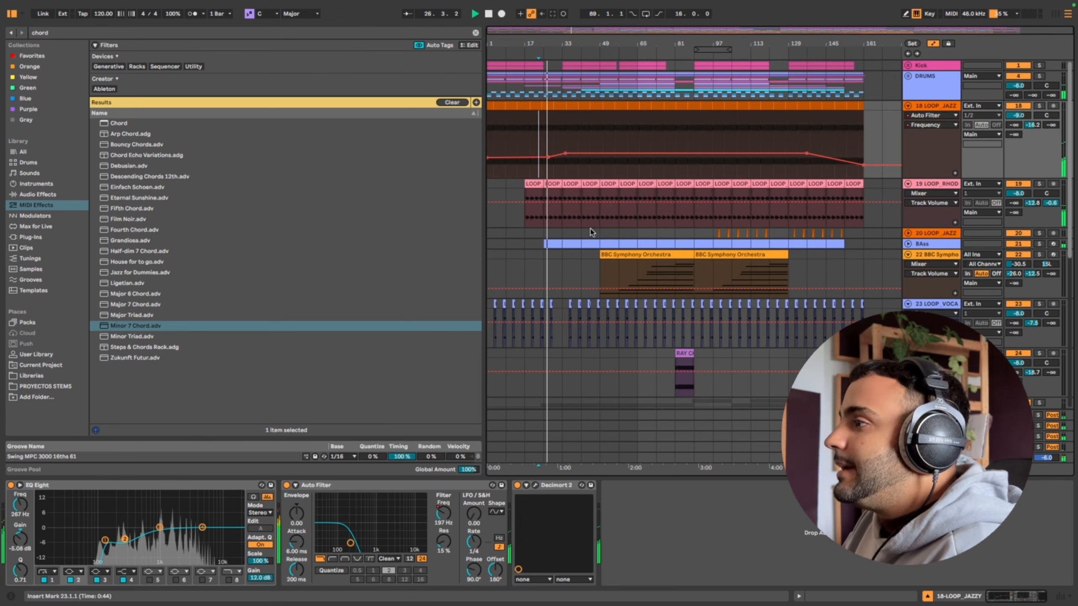
# Choose the 8 Bars fixed grid from the BBC Symphony Orchestra track and collapse track 18 LOOP_JAZZ
pyautogui.rightClick(564, 263)
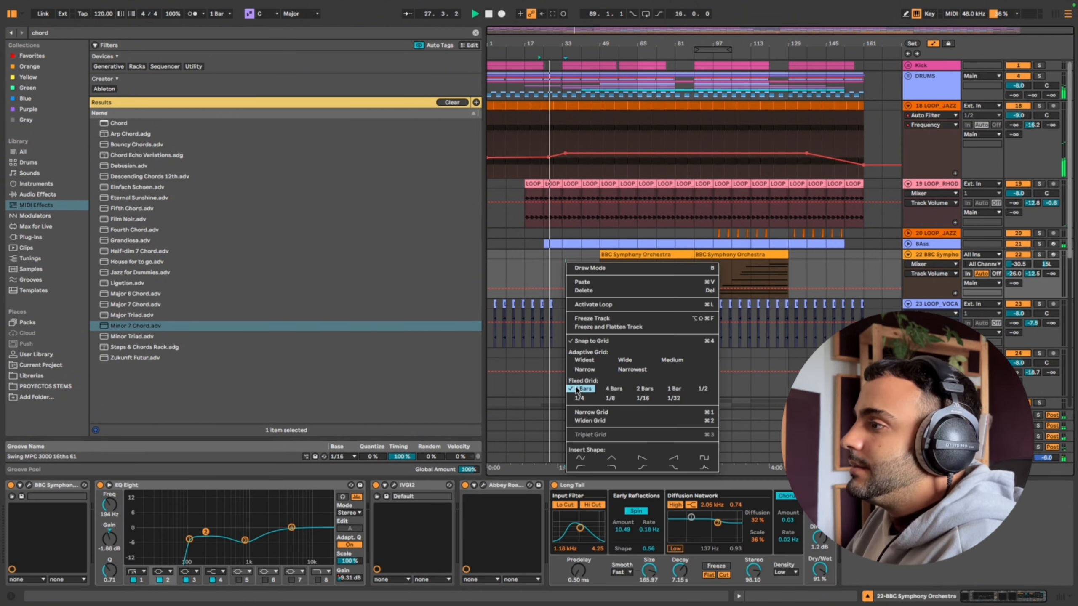
pyautogui.click(577, 390)
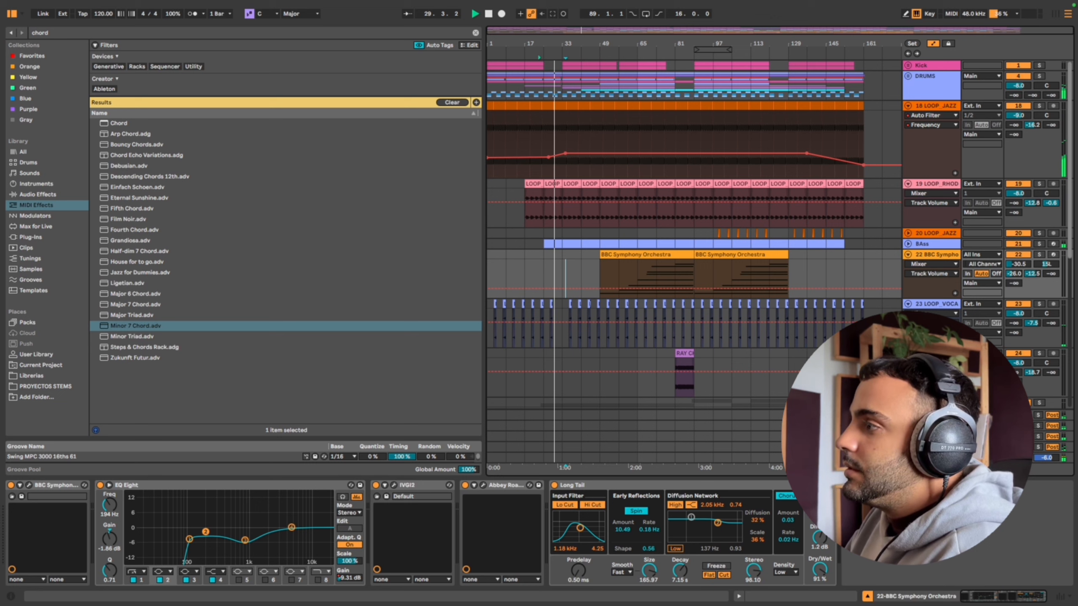
pyautogui.click(908, 106)
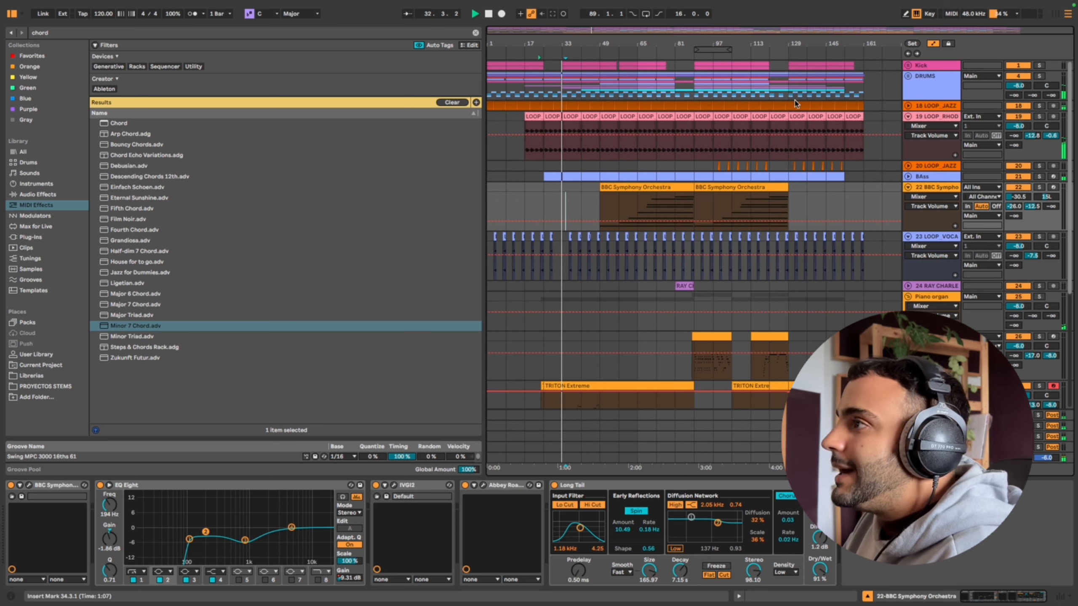
# Select bars 33 to 81 on the Kick track and check the tracks below for that range
pyautogui.click(567, 68)
pyautogui.moveTo(566, 68); pyautogui.dragTo(675, 64)
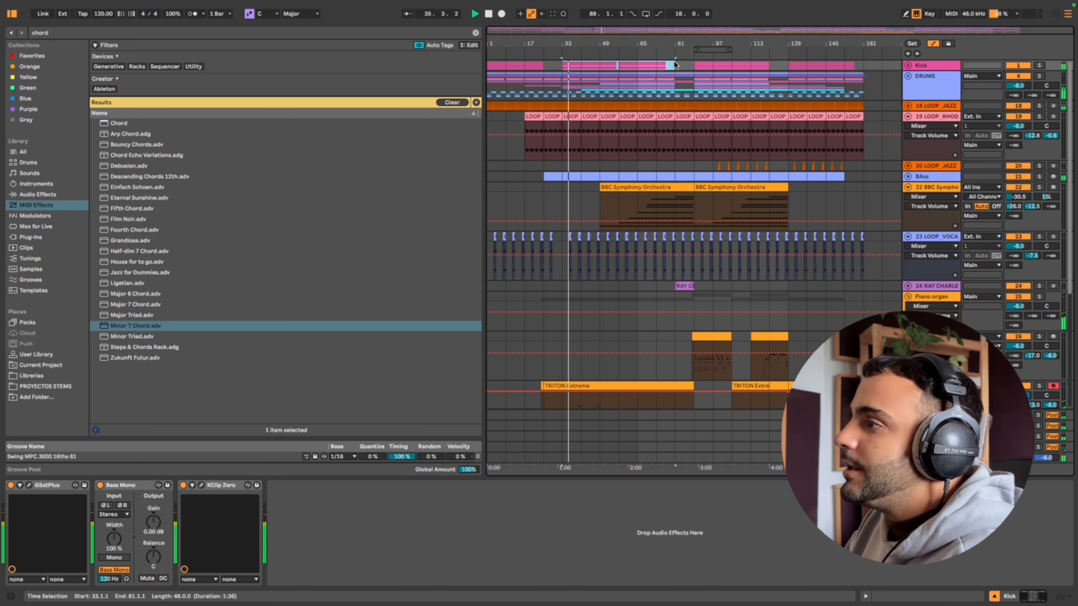
pyautogui.scroll(-3, 639, 232)
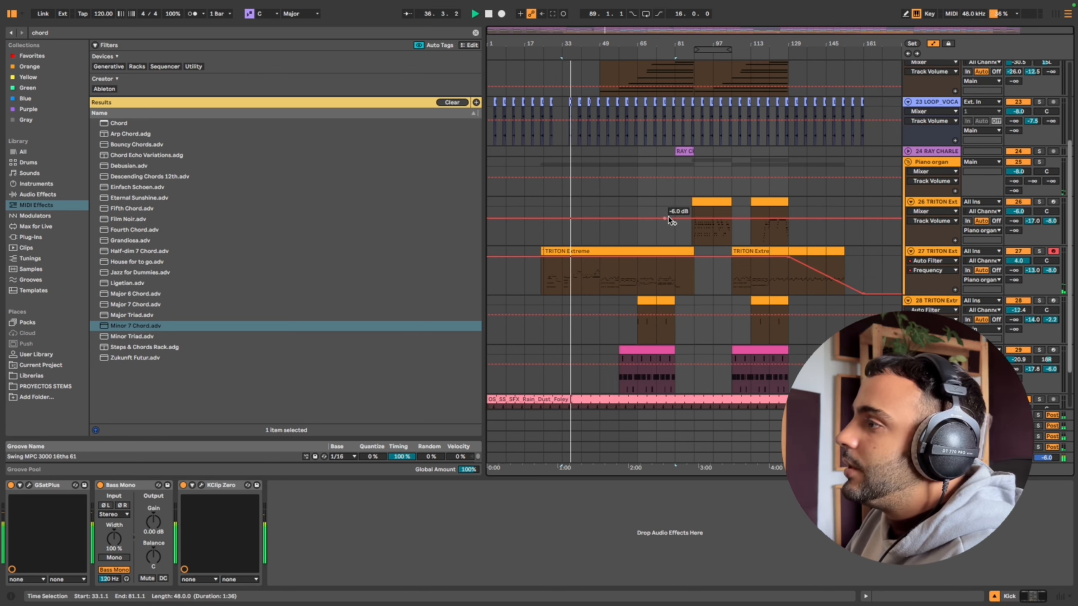
# Show the Auto Filter frequency automation on track 19 LOOP_RHODES, expand track 18 LOOP_JAZZY and display its devices
pyautogui.scroll(3, 671, 220)
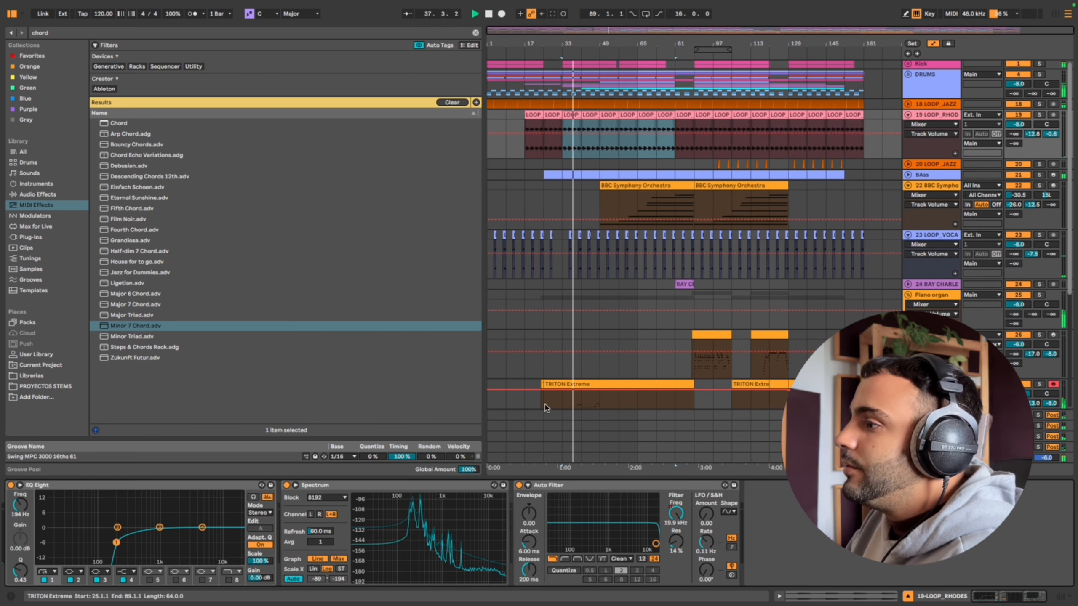
pyautogui.click(676, 514)
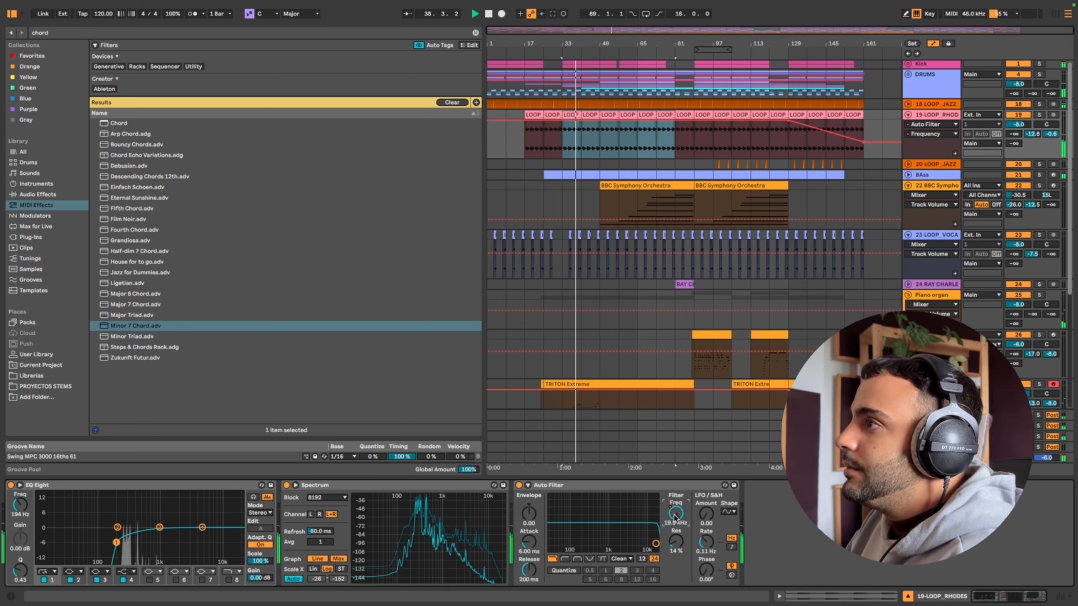
pyautogui.click(908, 104)
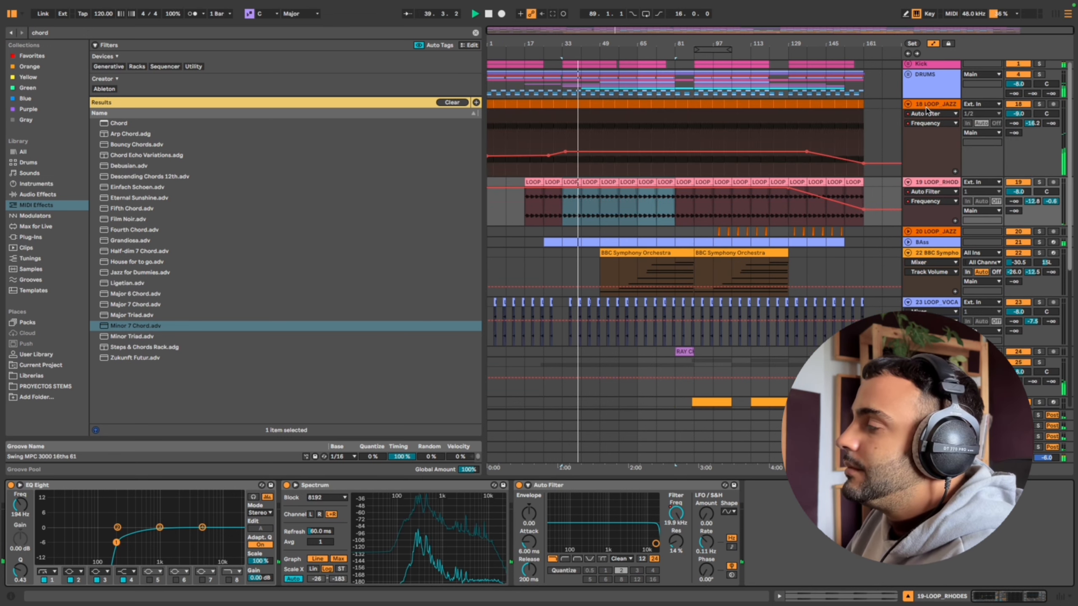
pyautogui.click(927, 110)
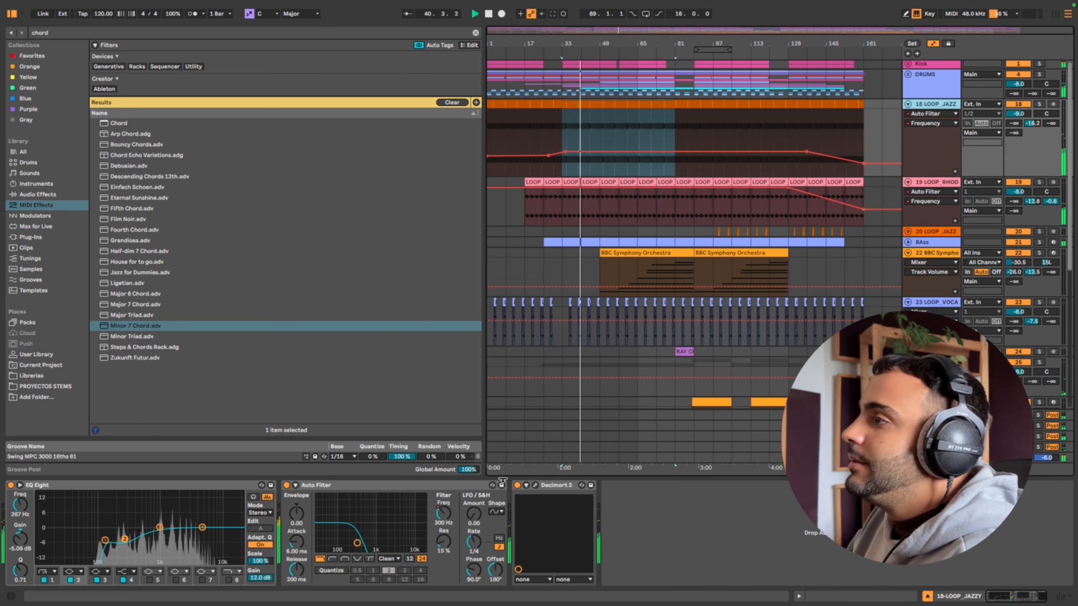
# Unfold the DRUMS group and display the devices of track 14 Snare Jazz
pyautogui.click(908, 74)
pyautogui.scroll(-4, 753, 200)
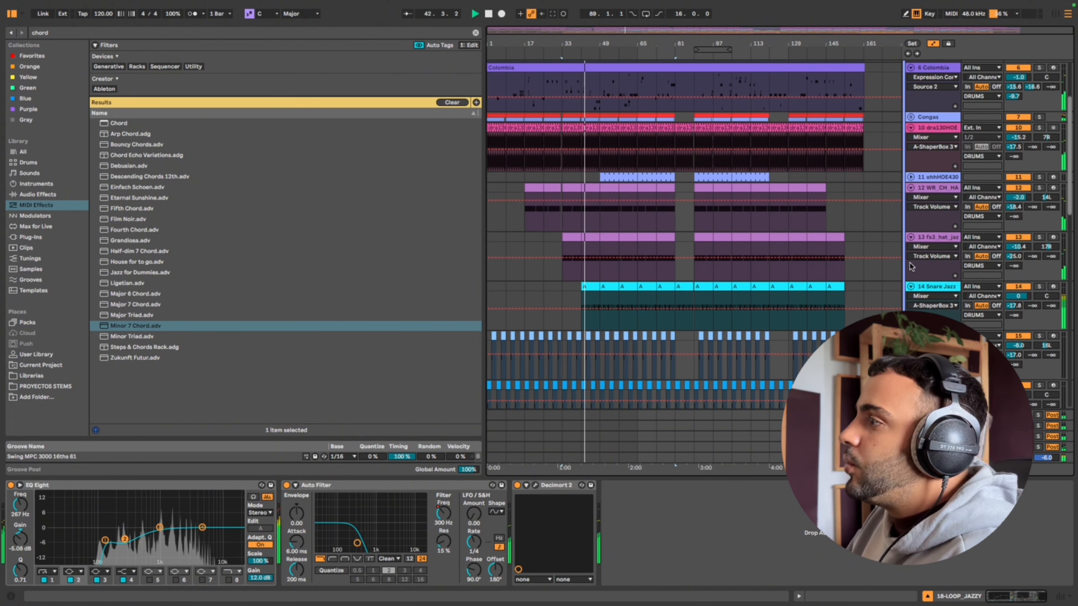
pyautogui.click(933, 288)
pyautogui.scroll(4, 670, 223)
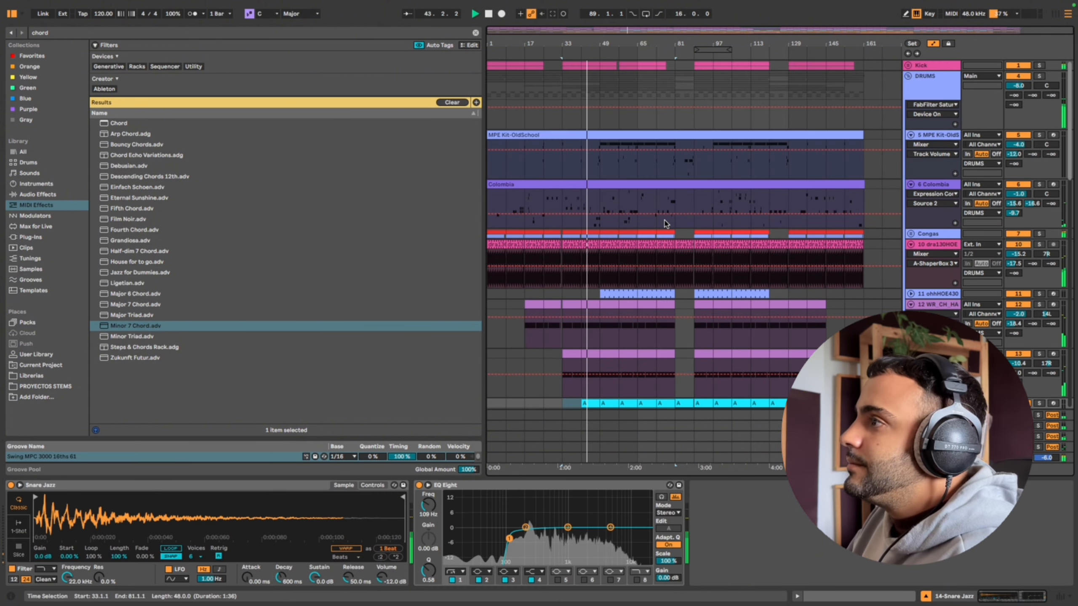
# Review the MIDI notes of the Colombia clip and unfold the Congas group
pyautogui.click(594, 184)
pyautogui.doubleClick(594, 183)
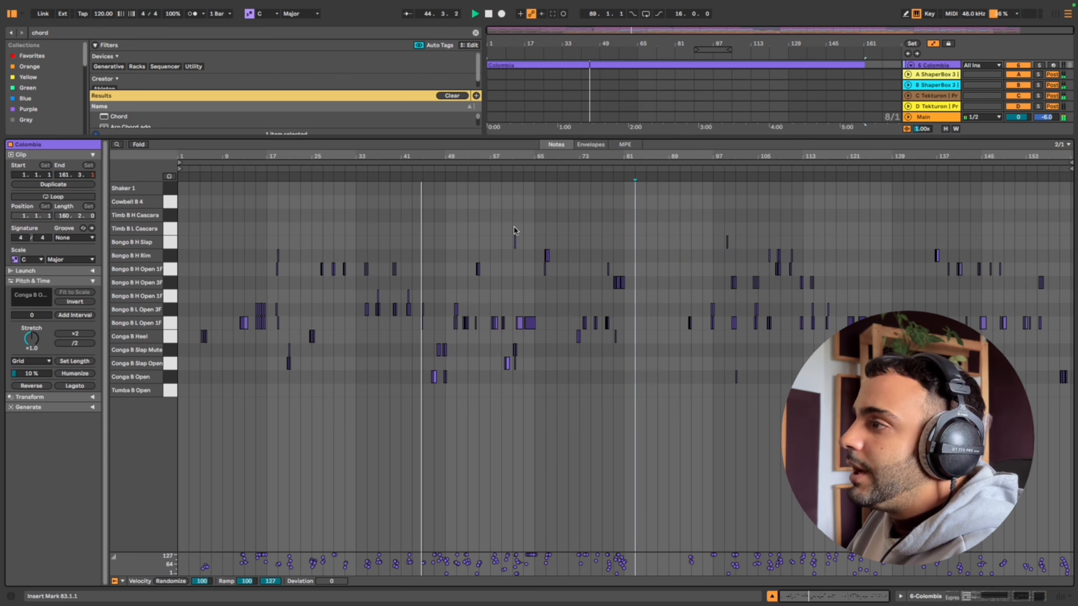
pyautogui.click(772, 597)
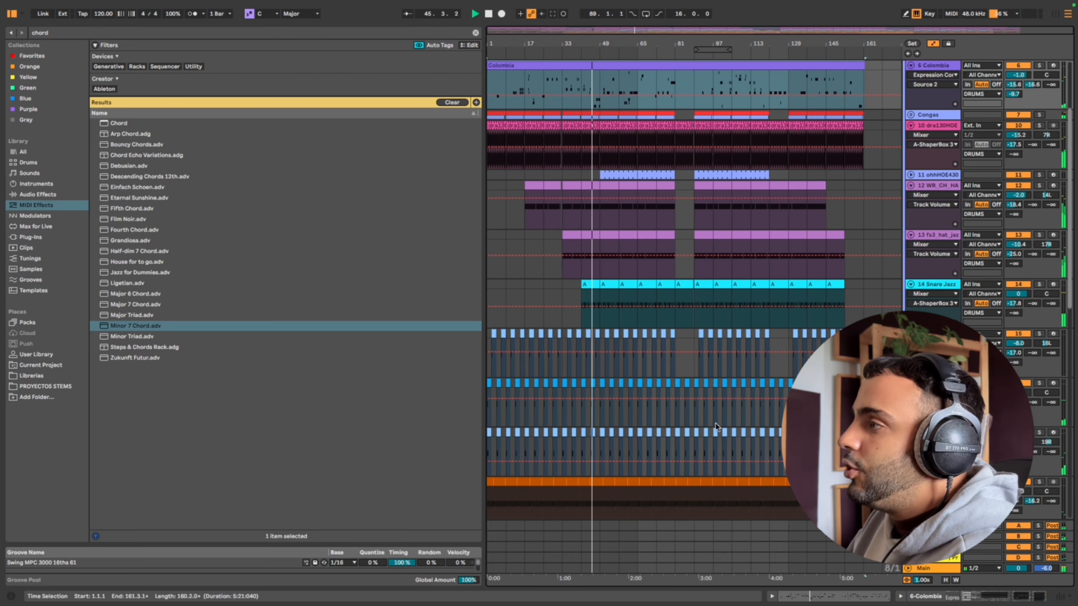
pyautogui.click(911, 114)
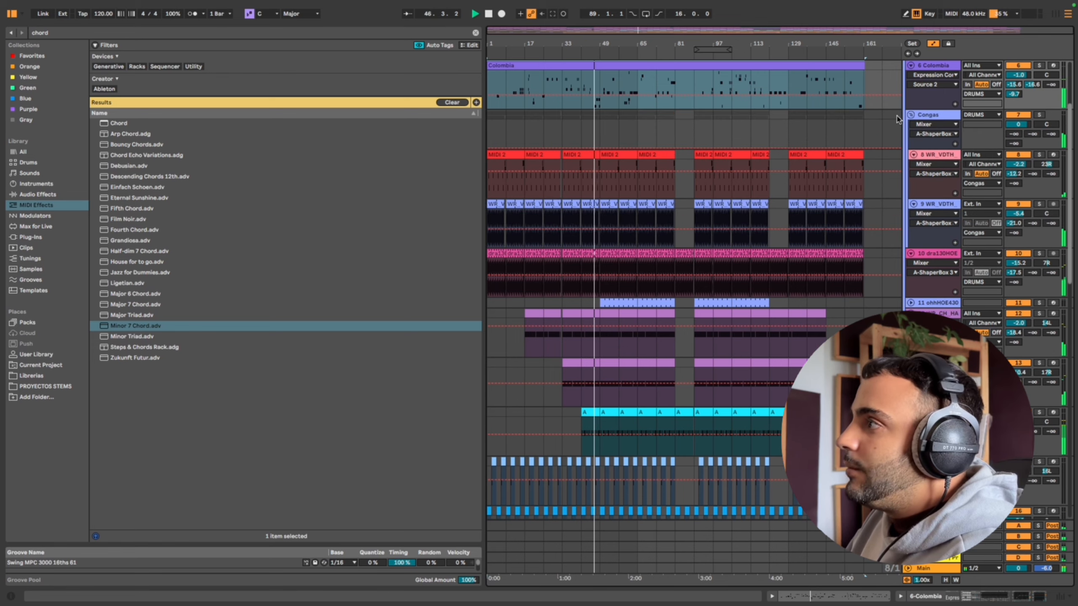
pyautogui.doubleClick(575, 66)
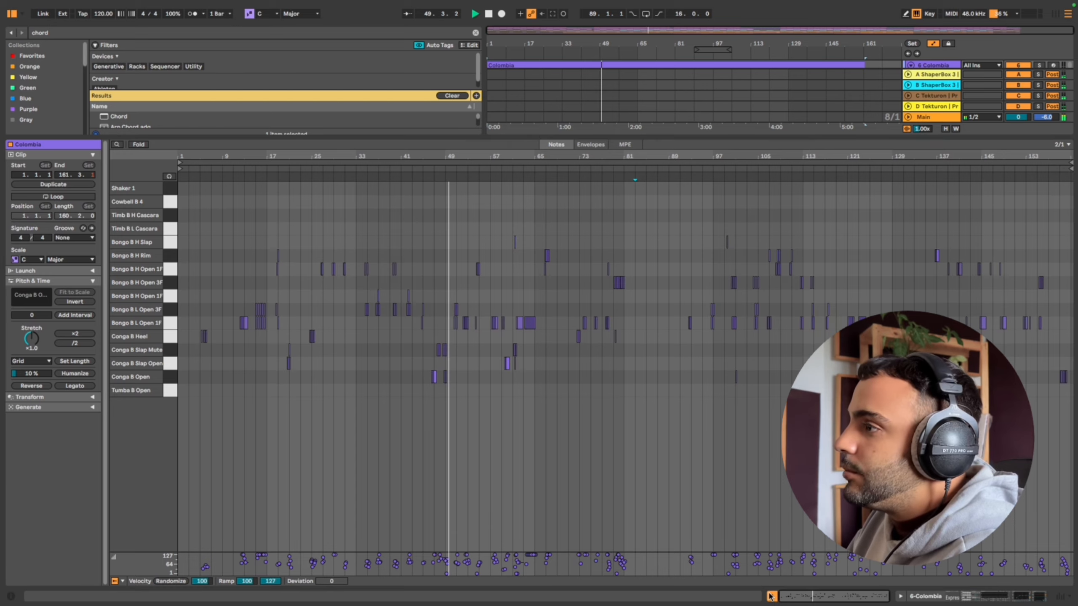
pyautogui.click(770, 597)
# Look through the remaining tracks and select bars 49 to 81 on the BBC Symphony Orchestra track
pyautogui.scroll(-4, 693, 277)
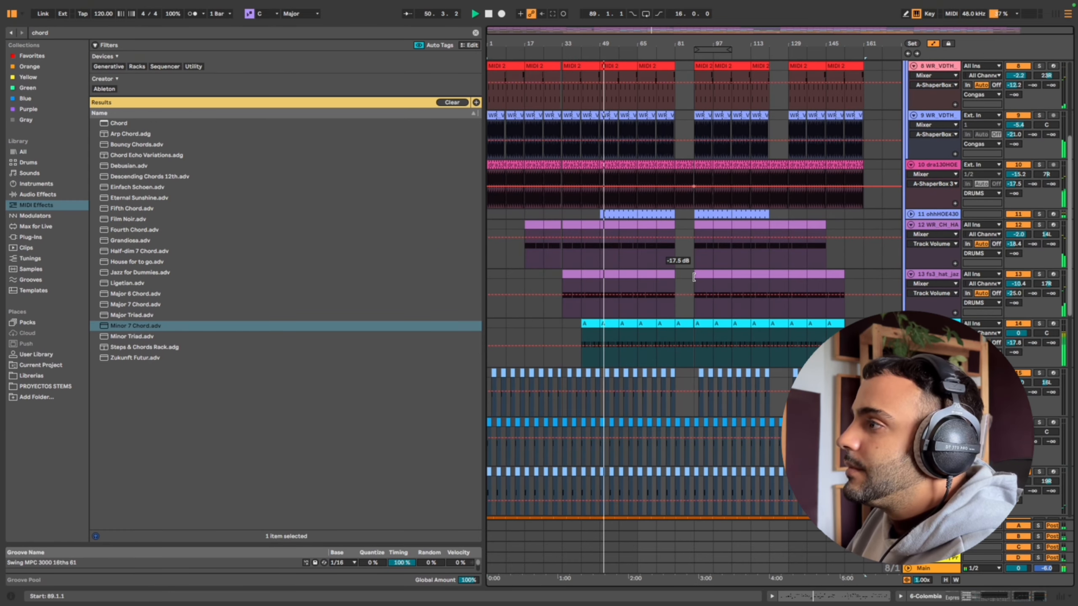
pyautogui.scroll(-6, 694, 277)
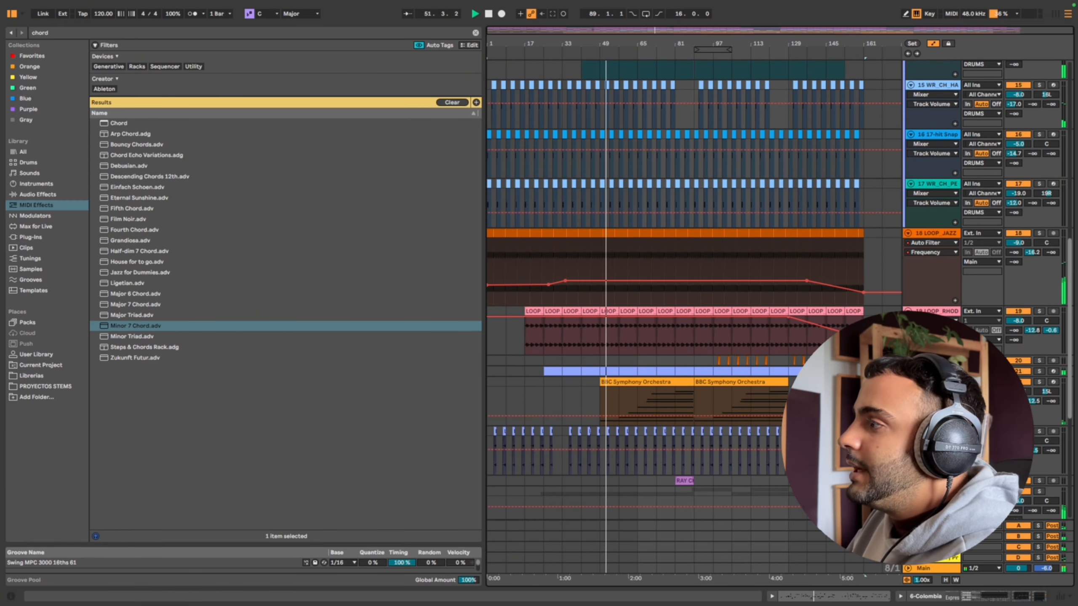
pyautogui.scroll(-5, 762, 391)
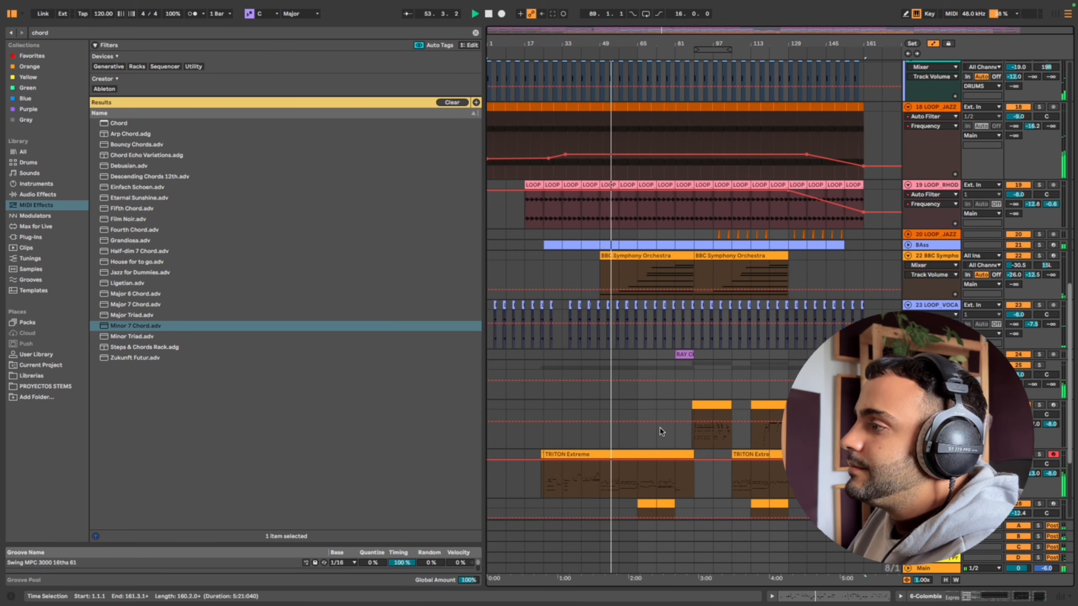
pyautogui.scroll(-5, 661, 431)
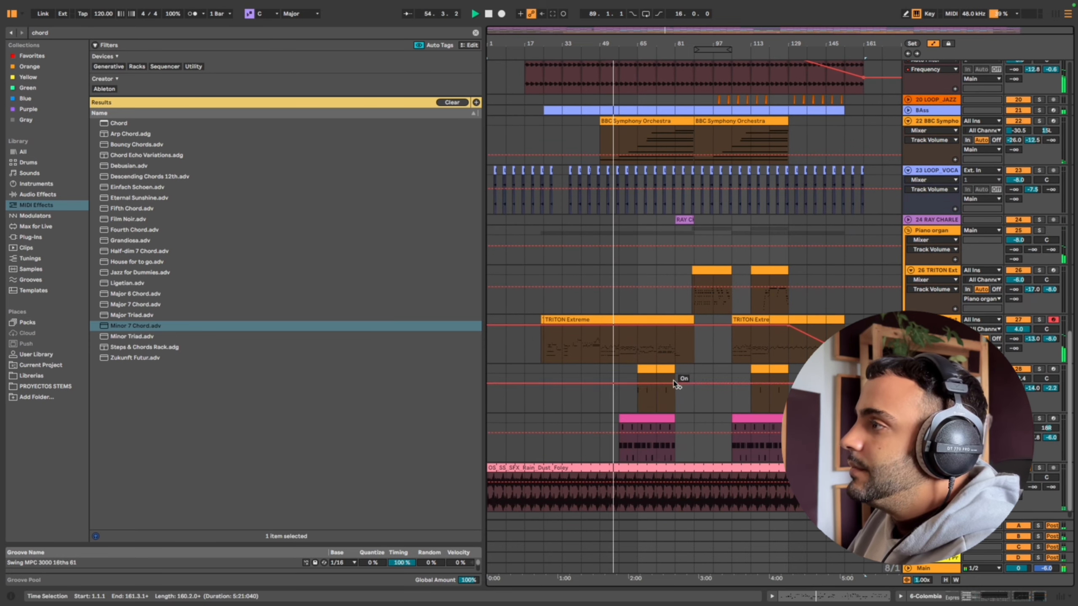
pyautogui.moveTo(601, 138); pyautogui.dragTo(675, 144)
# Fold the DRUMS group and select bars 33 to 73 across the Kick and DRUMS tracks
pyautogui.scroll(6, 713, 258)
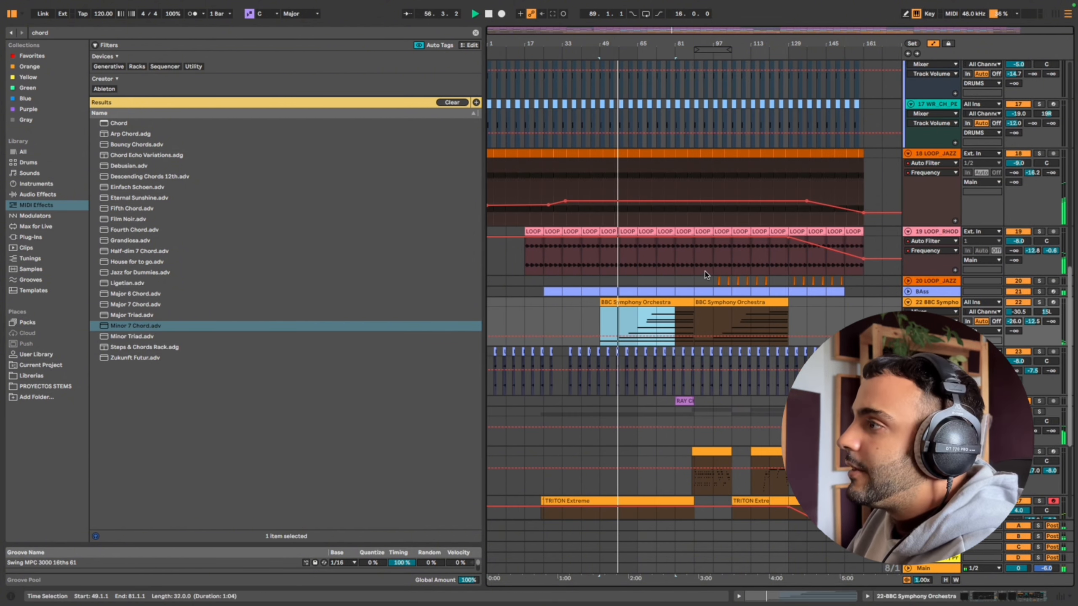
pyautogui.scroll(15, 705, 271)
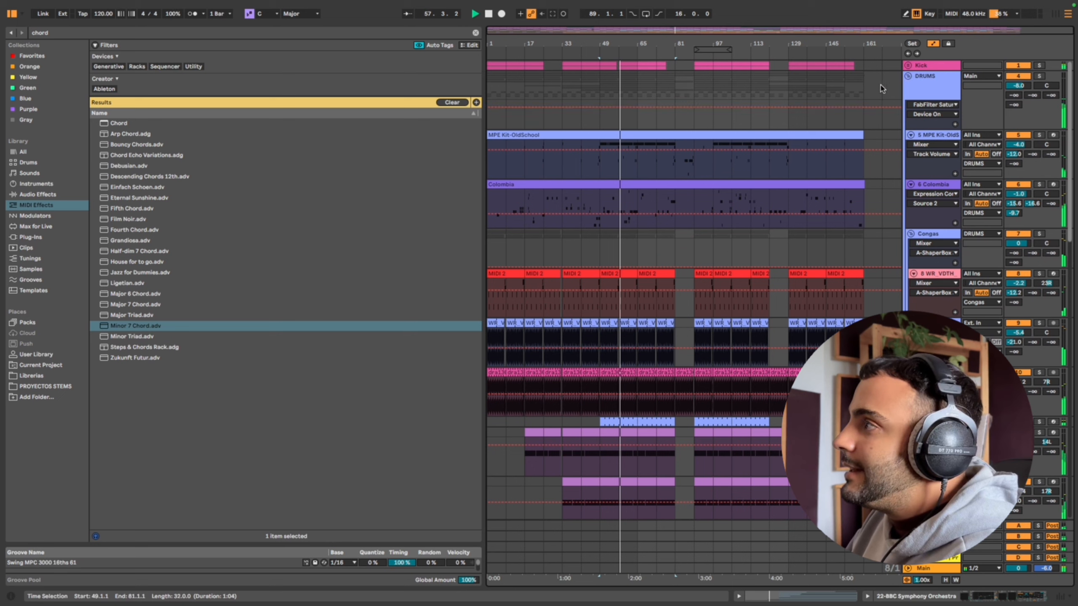
pyautogui.scroll(-15, 637, 77)
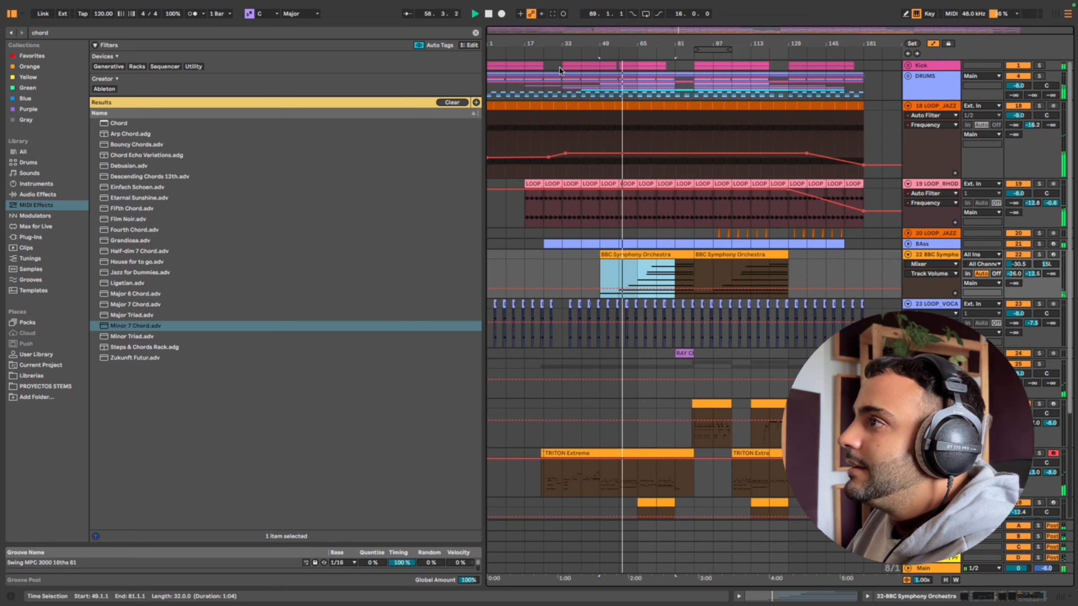
pyautogui.moveTo(560, 70); pyautogui.dragTo(657, 86)
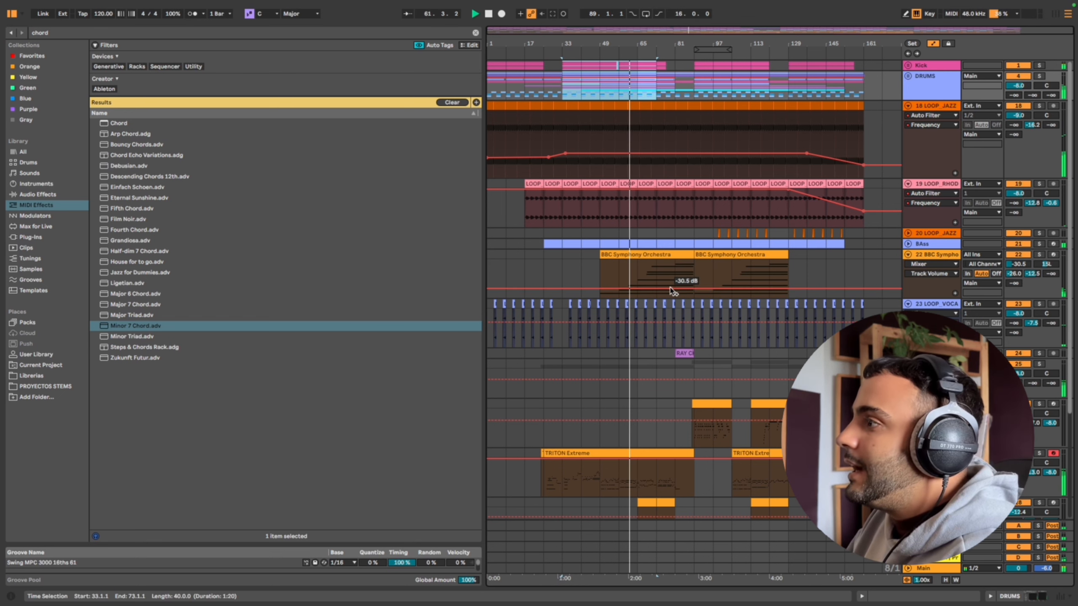
# Expand the BAss track, display its devices and show the Auto Filter's Device On automation in the arrangement
pyautogui.click(909, 243)
pyautogui.doubleClick(926, 244)
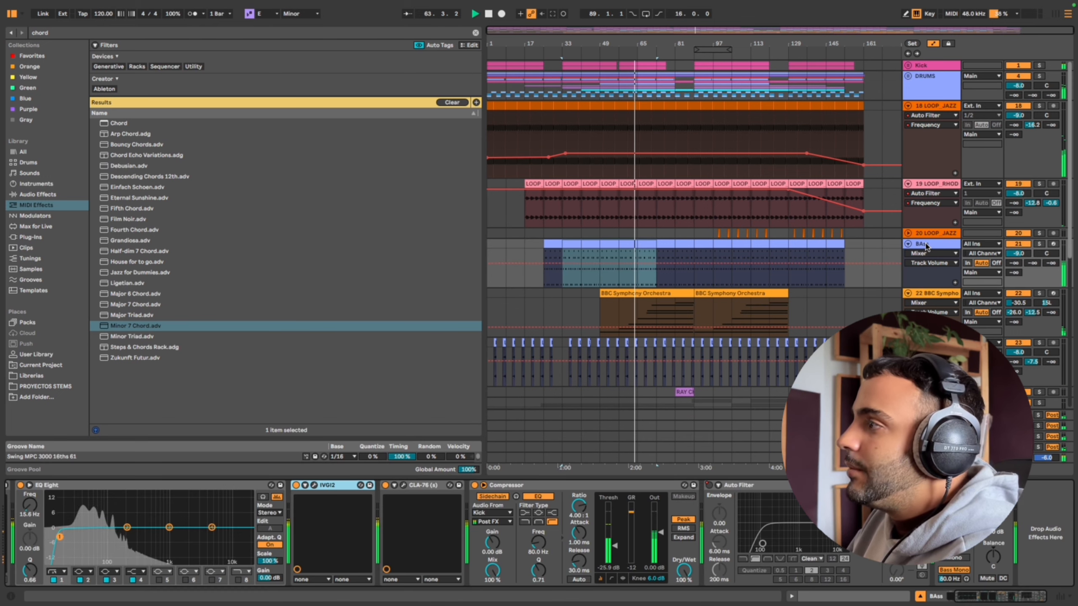
pyautogui.rightClick(708, 485)
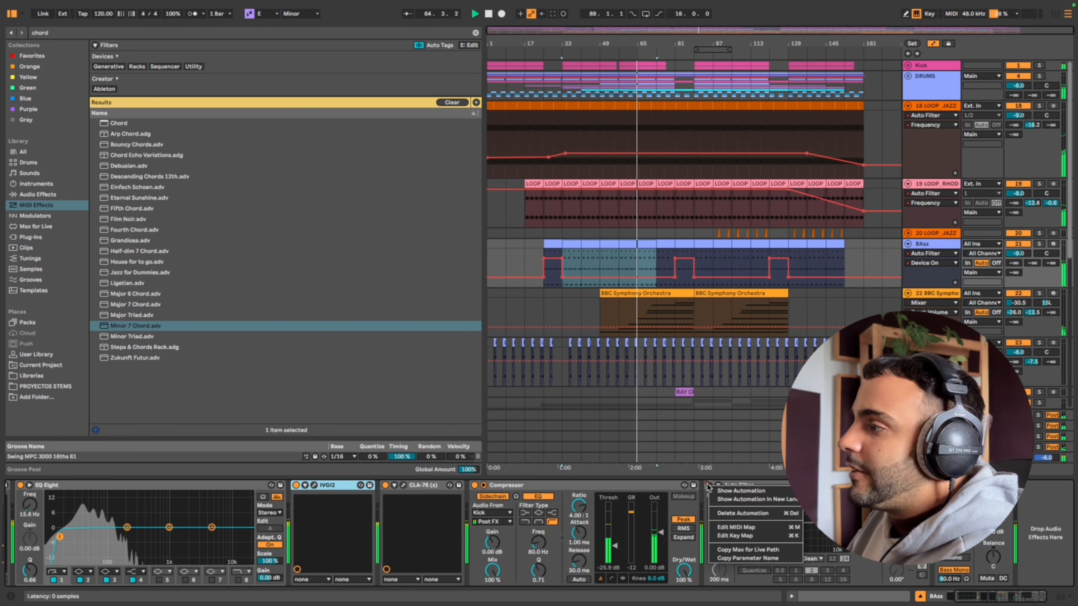
pyautogui.click(722, 491)
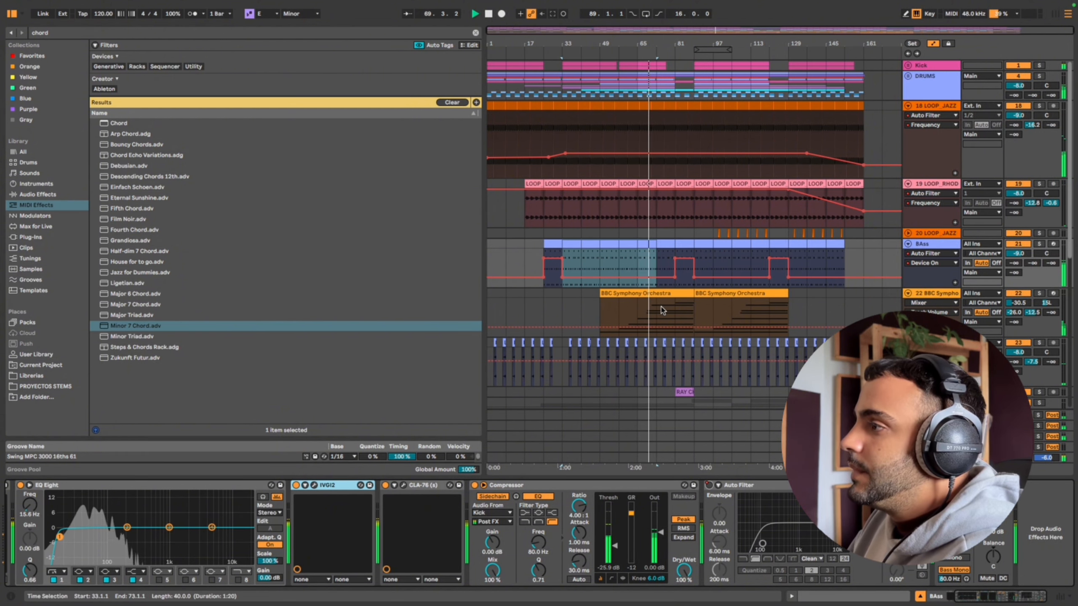
# Set the fixed grid to 4 Bars and select bars 77 to 89 on the Kick track
pyautogui.scroll(-5, 661, 310)
pyautogui.scroll(5, 701, 136)
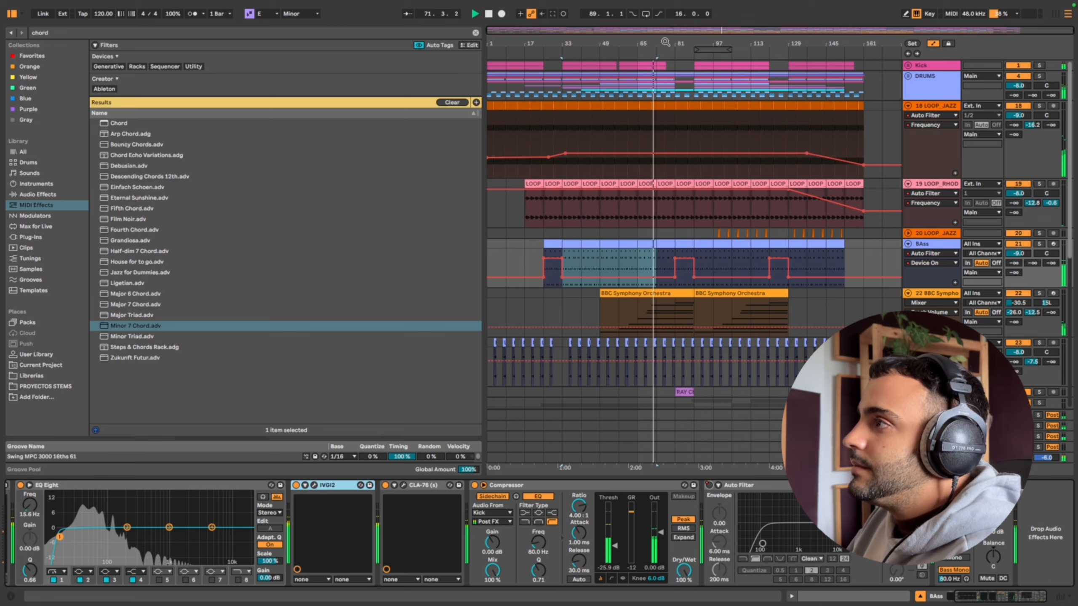
pyautogui.moveTo(665, 39); pyautogui.dragTo(665, 81)
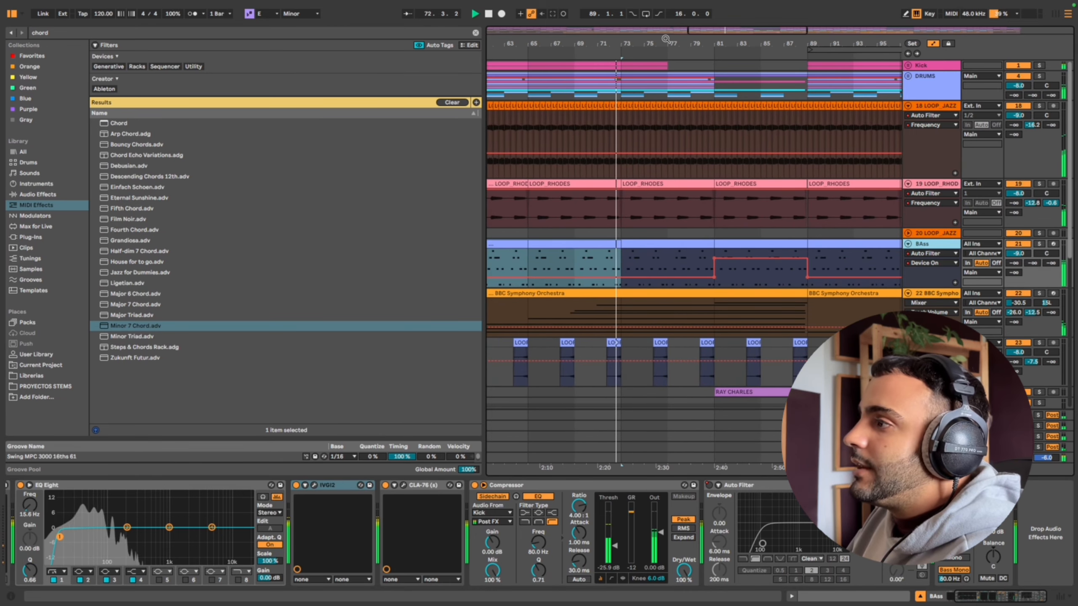
pyautogui.rightClick(685, 64)
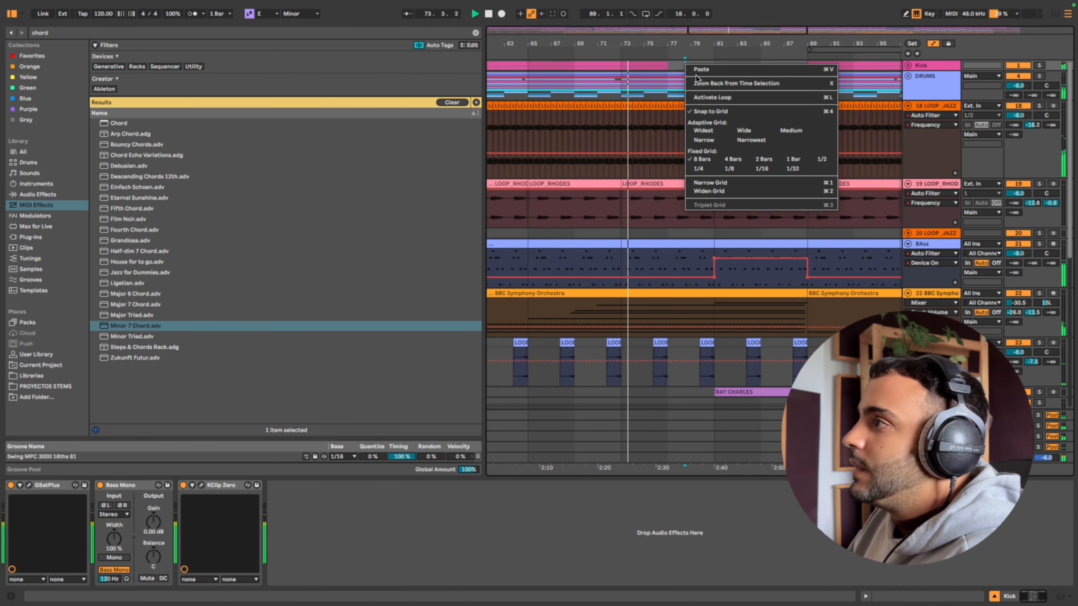
pyautogui.click(732, 160)
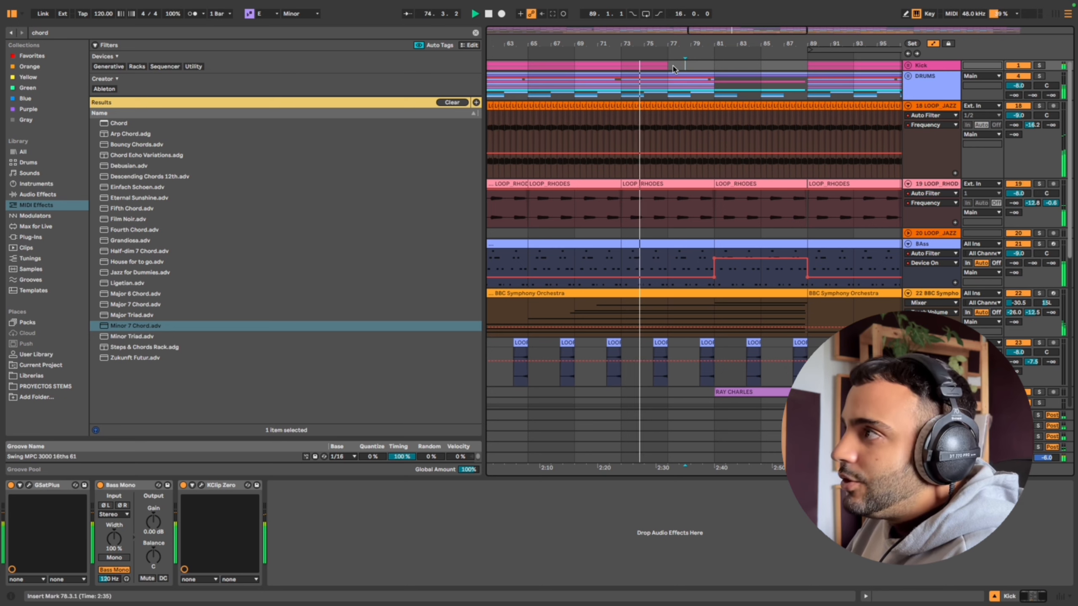
pyautogui.moveTo(674, 69); pyautogui.dragTo(802, 68)
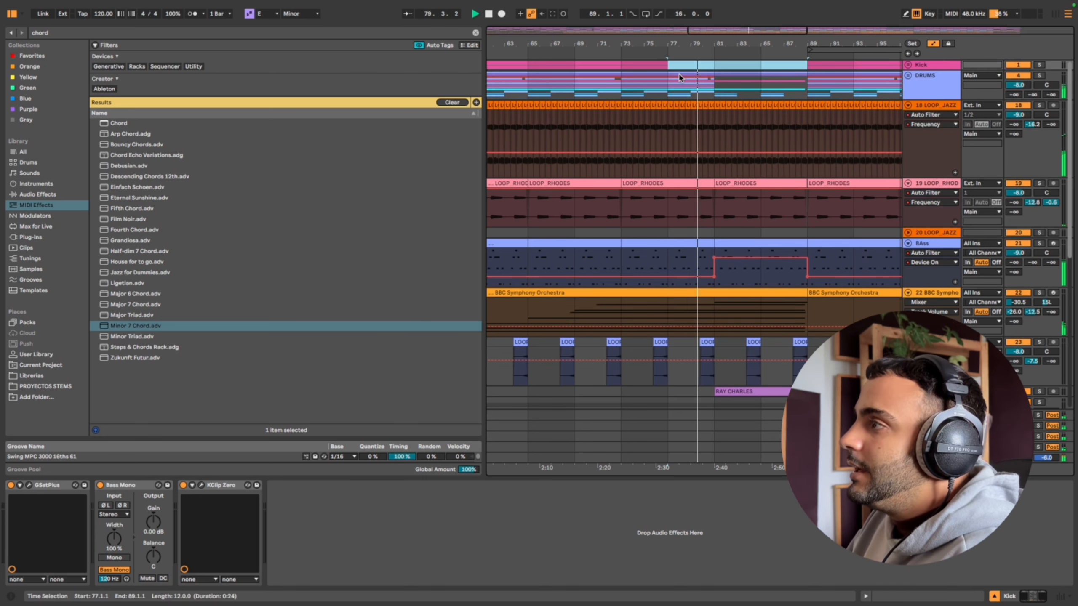
# Review the tracks playing during the kick break and display the devices of track 29 TRITON Extreme
pyautogui.scroll(-1, 756, 232)
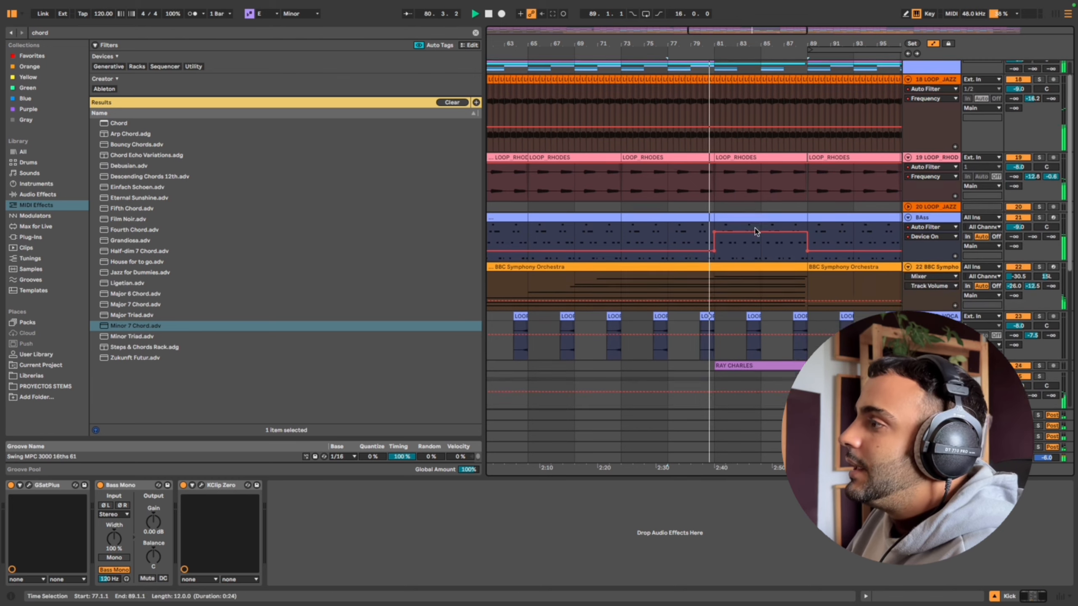
pyautogui.scroll(-3, 755, 231)
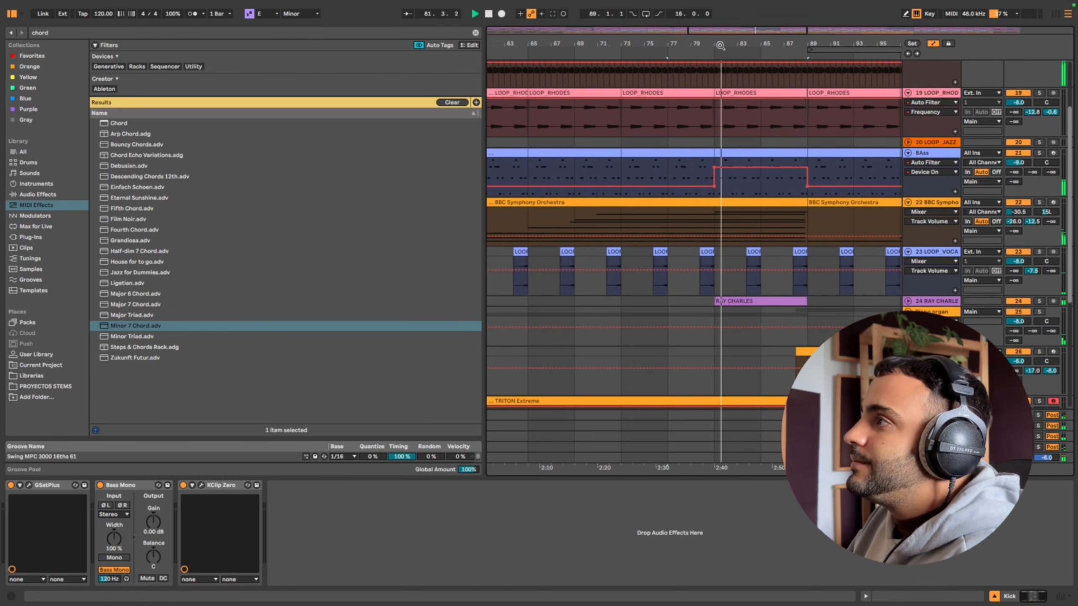
pyautogui.moveTo(720, 46); pyautogui.dragTo(720, 9)
pyautogui.scroll(1, 749, 265)
pyautogui.scroll(-4, 749, 266)
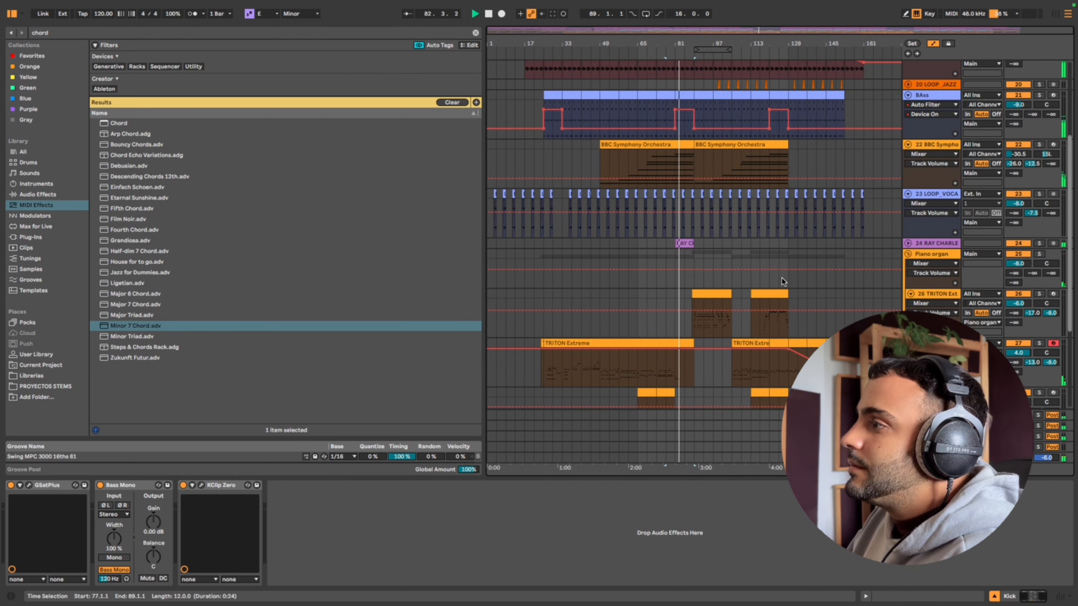
pyautogui.scroll(-6, 783, 282)
pyautogui.click(928, 293)
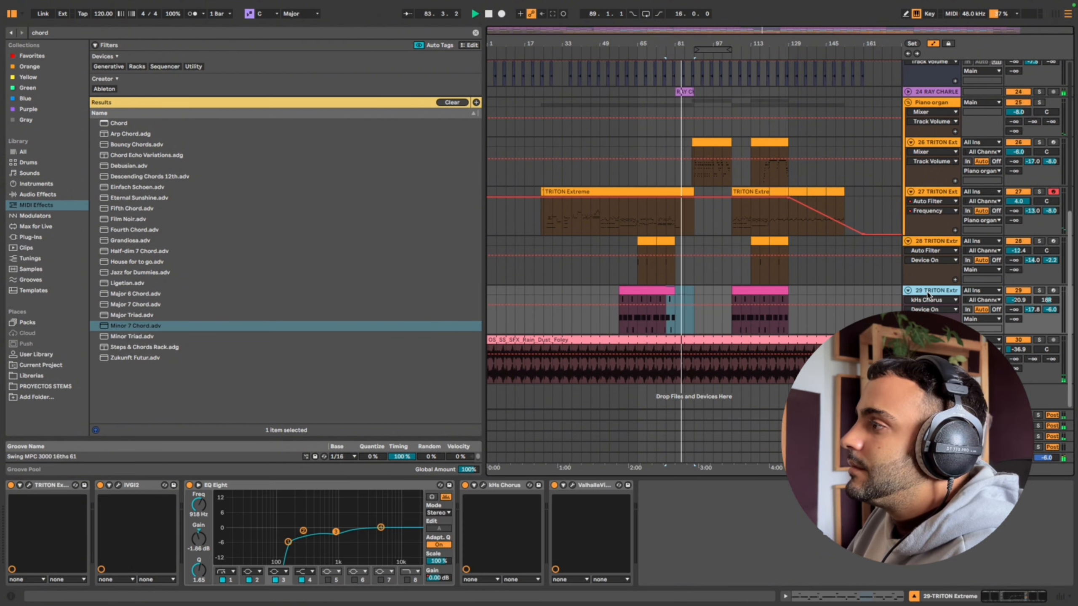
# Unfold the DRUMS group and examine its percussion tracks around the break at bars 81 to 89
pyautogui.scroll(12, 904, 284)
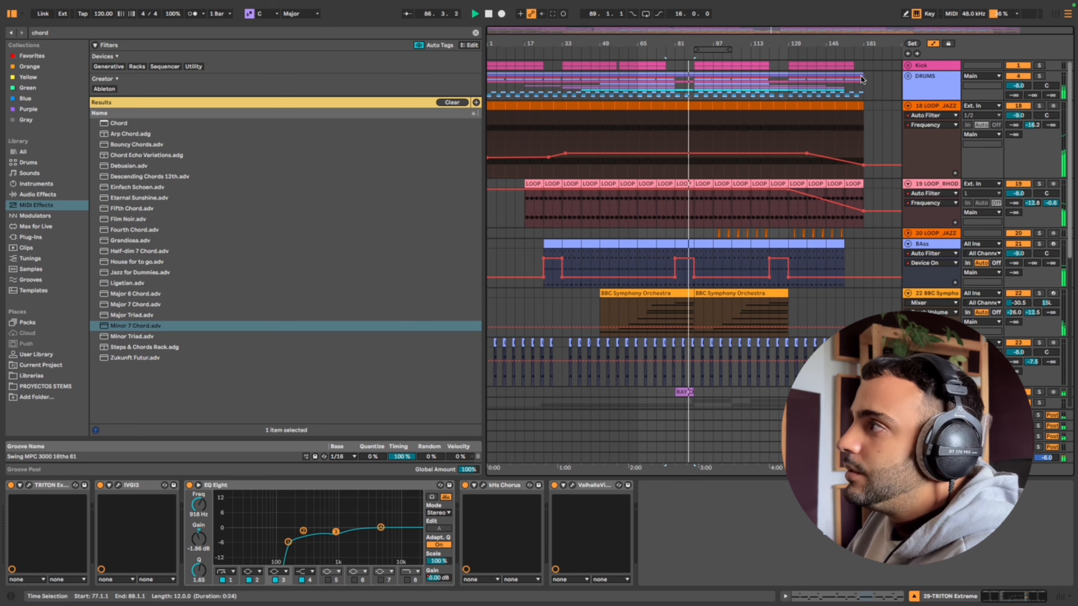
pyautogui.click(908, 76)
pyautogui.scroll(-5, 773, 211)
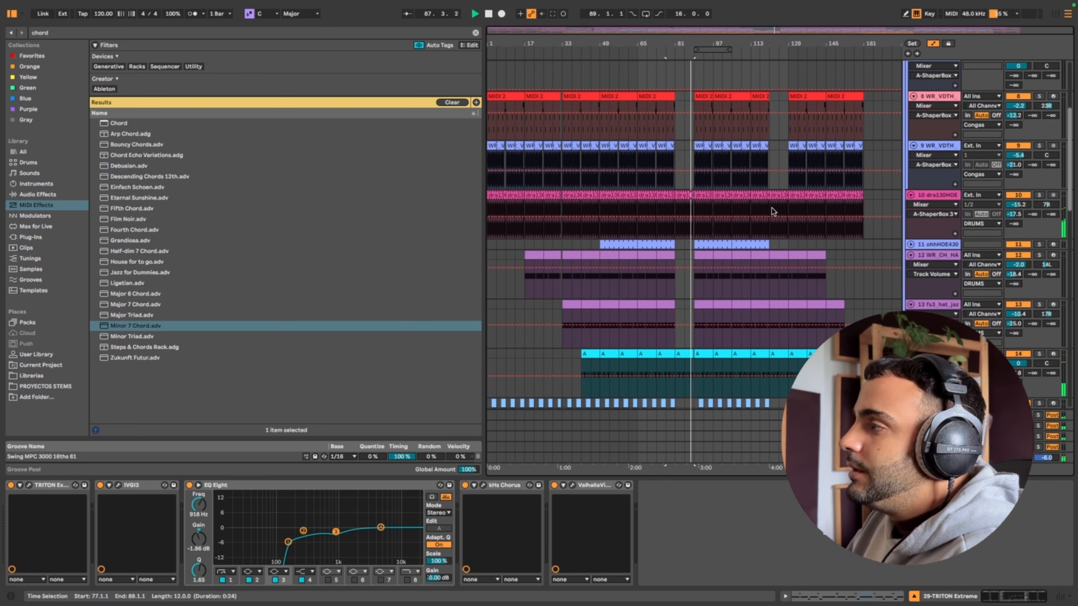
pyautogui.scroll(7, 773, 214)
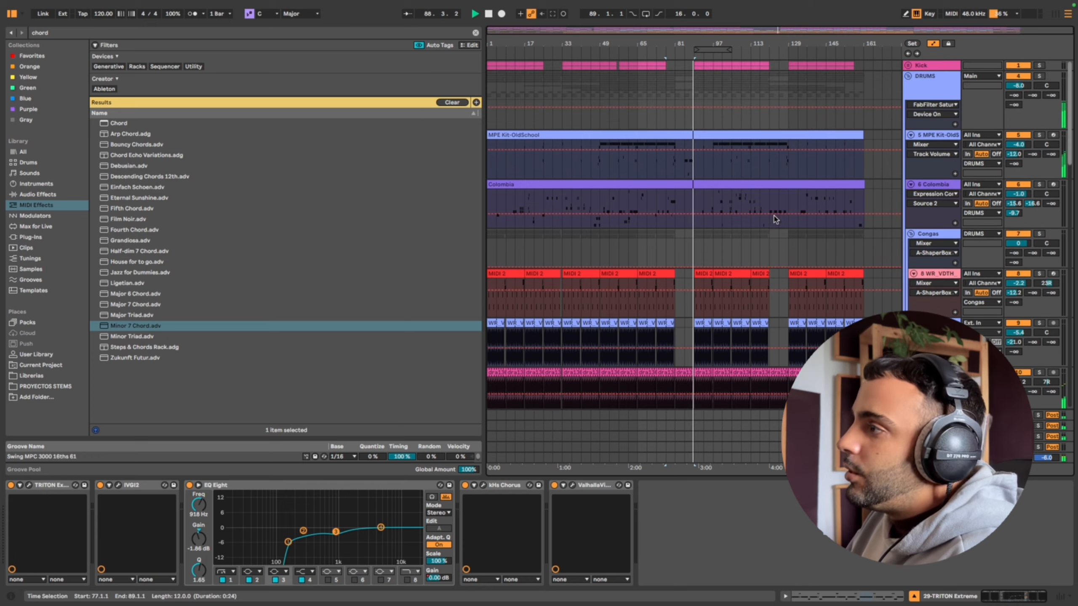
# Fold the DRUMS group and the Piano organ group in the arrangement
pyautogui.click(908, 77)
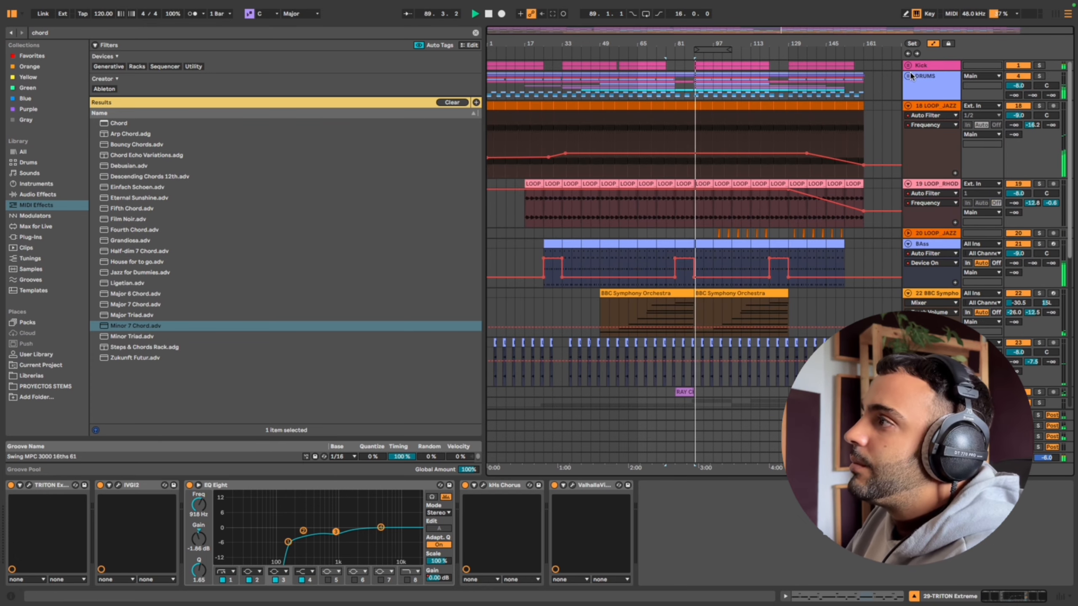
pyautogui.scroll(-7, 823, 156)
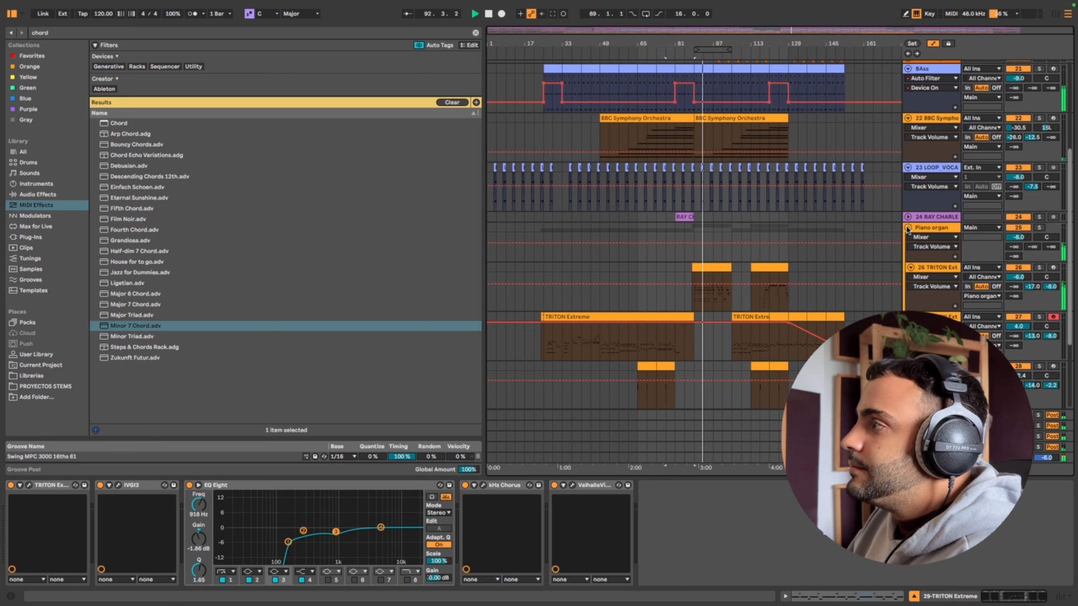
pyautogui.click(908, 229)
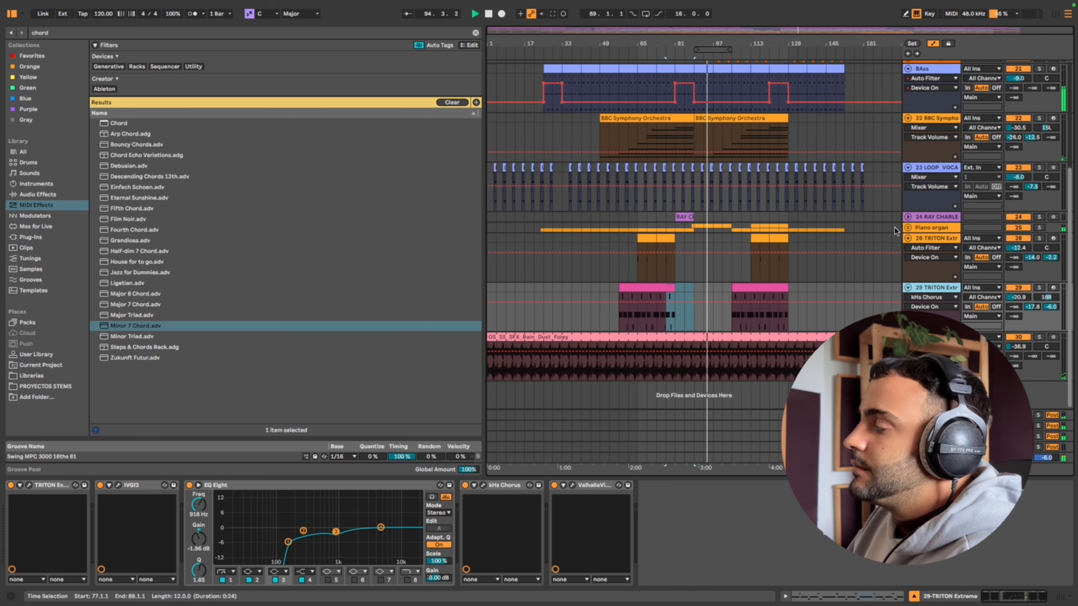
pyautogui.scroll(5, 849, 221)
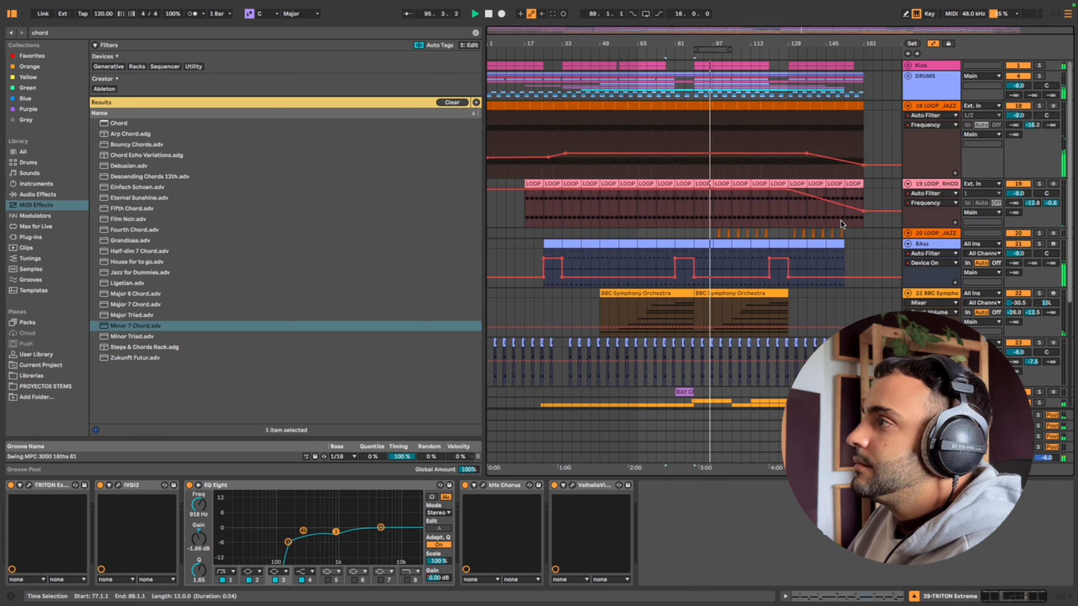
# Select bars 89 to 121 on the Kick and DRUMS groups and expand track 20 LOOP_JAZZY
pyautogui.rightClick(747, 125)
pyautogui.press('Escape')
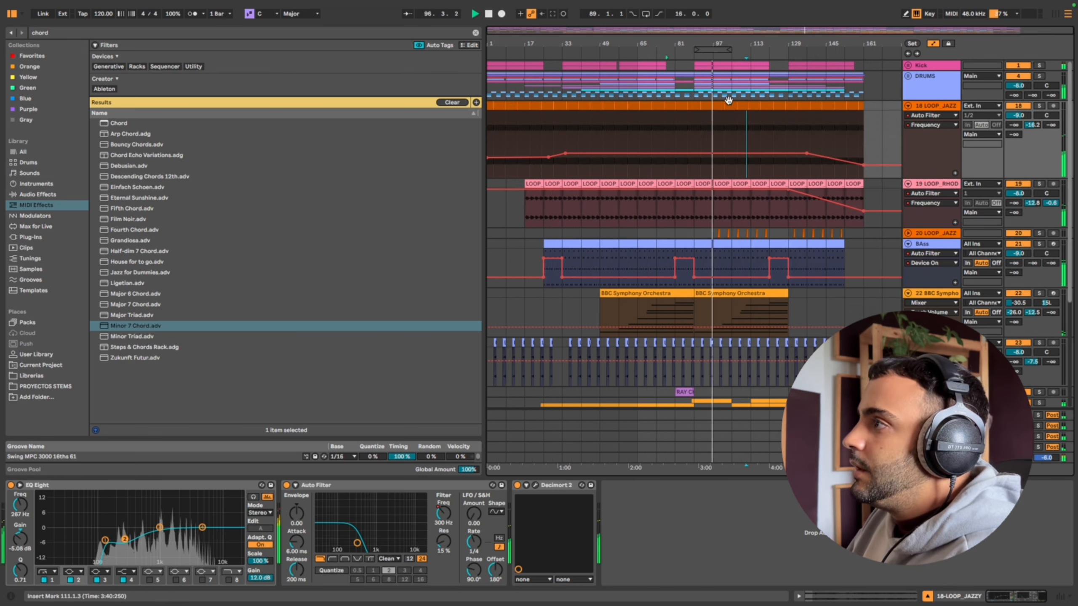
pyautogui.moveTo(701, 81); pyautogui.dragTo(763, 65)
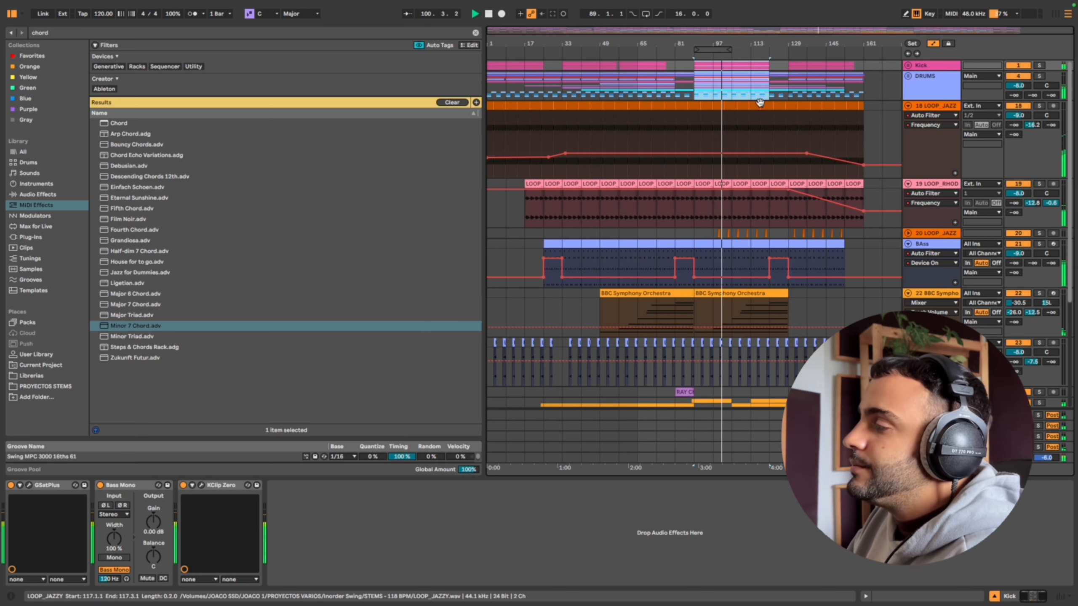
pyautogui.click(908, 235)
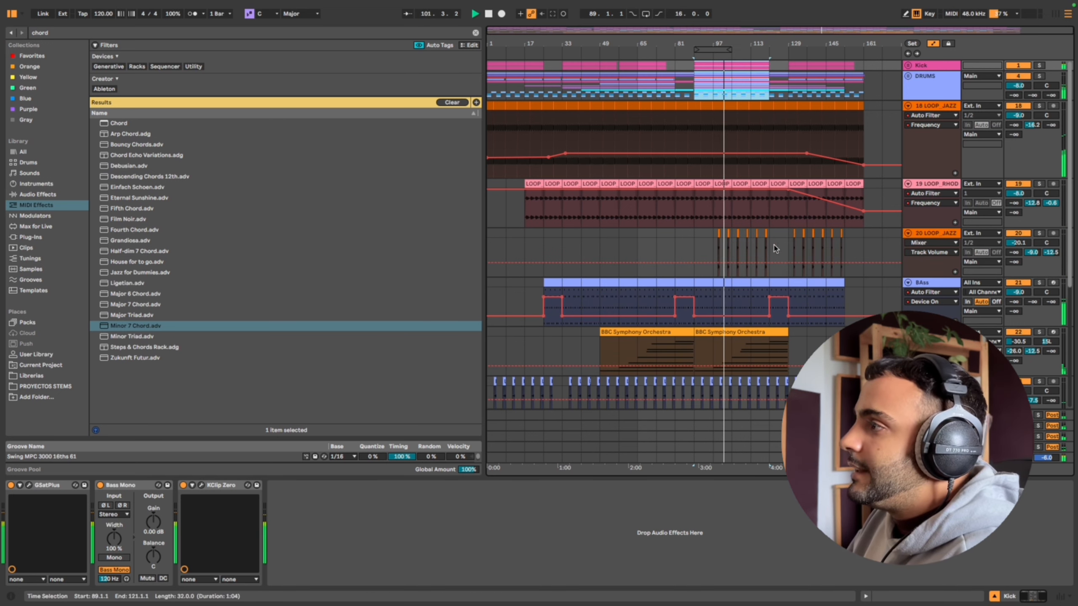
# Select the first BBC Symphony Orchestra clip on track 22, bars 49 to 89, to display the track's devices
pyautogui.scroll(-4, 891, 232)
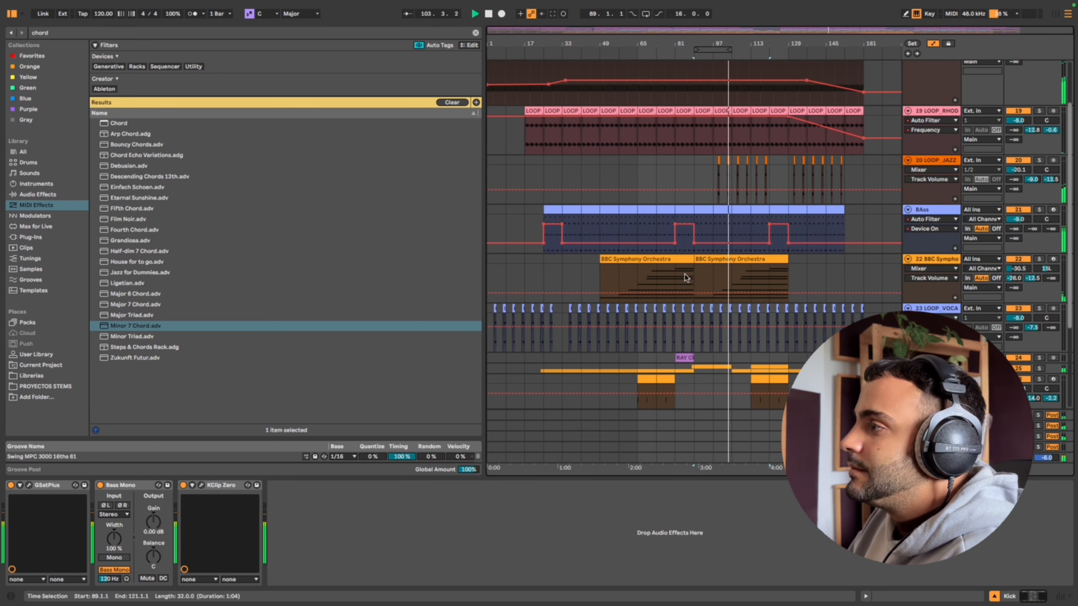
pyautogui.click(665, 260)
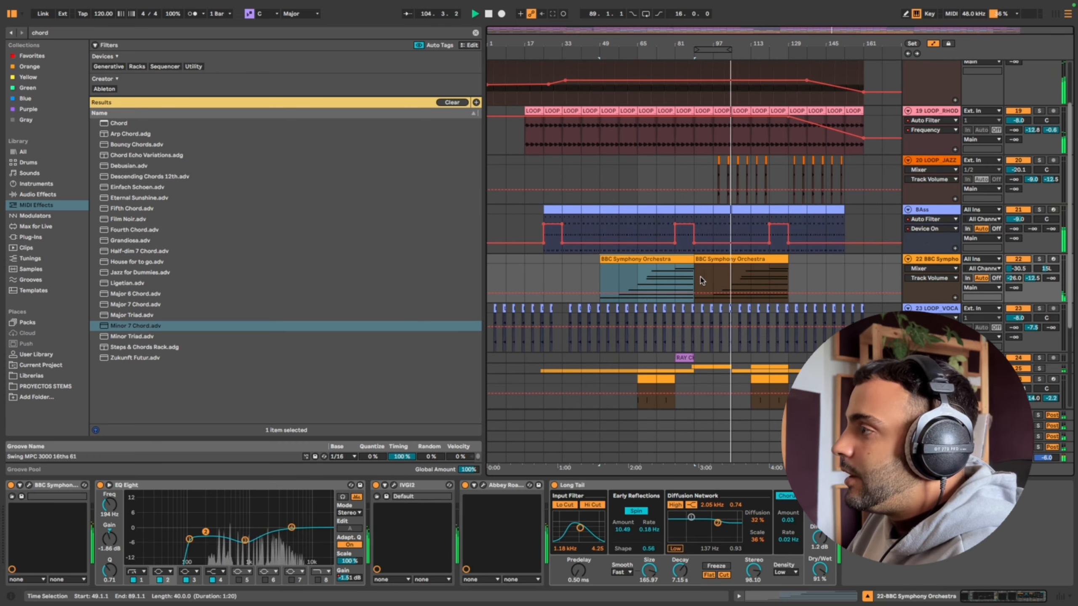
pyautogui.scroll(-1, 757, 267)
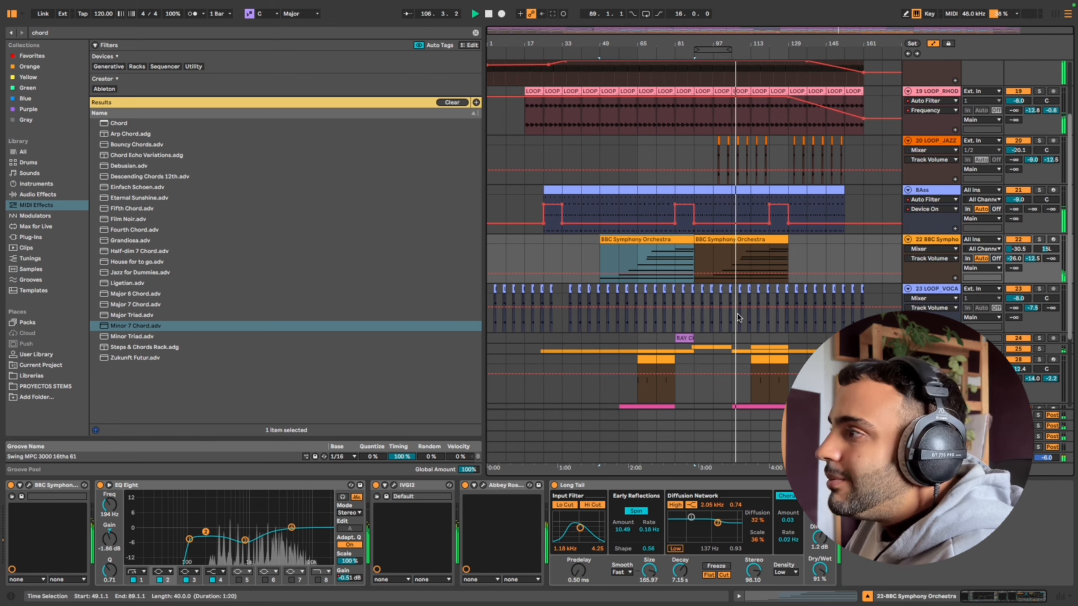
pyautogui.scroll(-1, 731, 349)
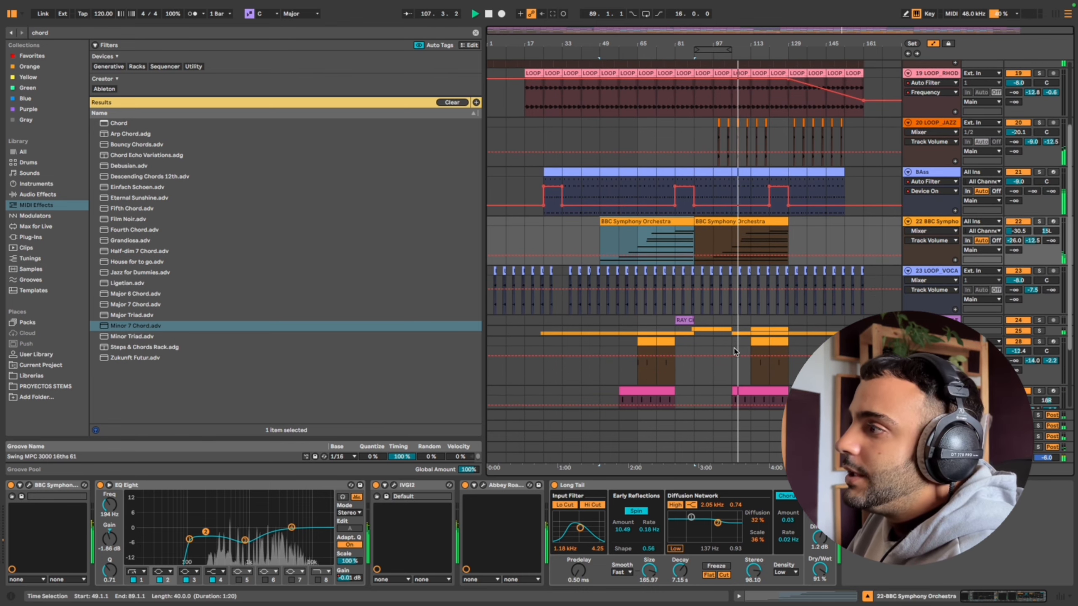
# Select bars 105 to 113 on the Piano organ group and track 28, and unfold the group to examine its TRITON Extreme tracks
pyautogui.moveTo(732, 350); pyautogui.dragTo(755, 335)
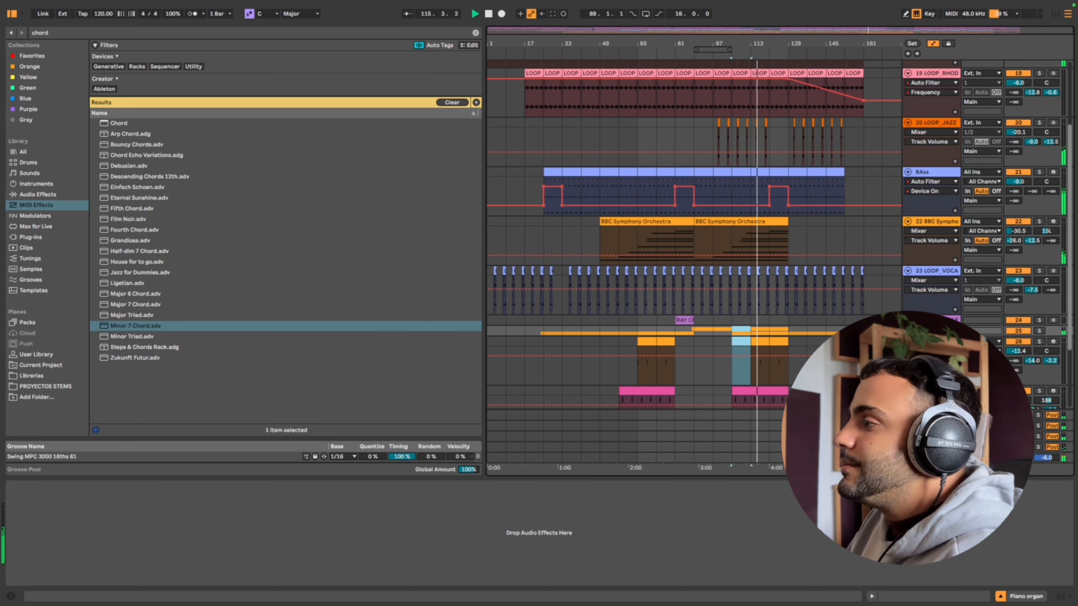
pyautogui.click(908, 331)
pyautogui.scroll(-3, 696, 234)
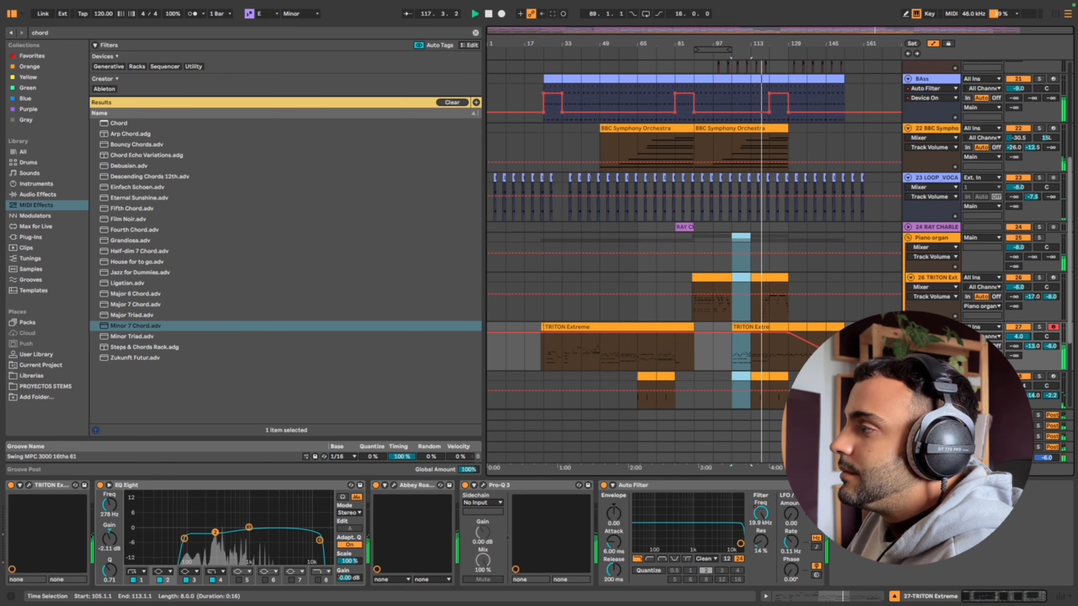
pyautogui.scroll(-2, 696, 234)
pyautogui.scroll(-2, 696, 233)
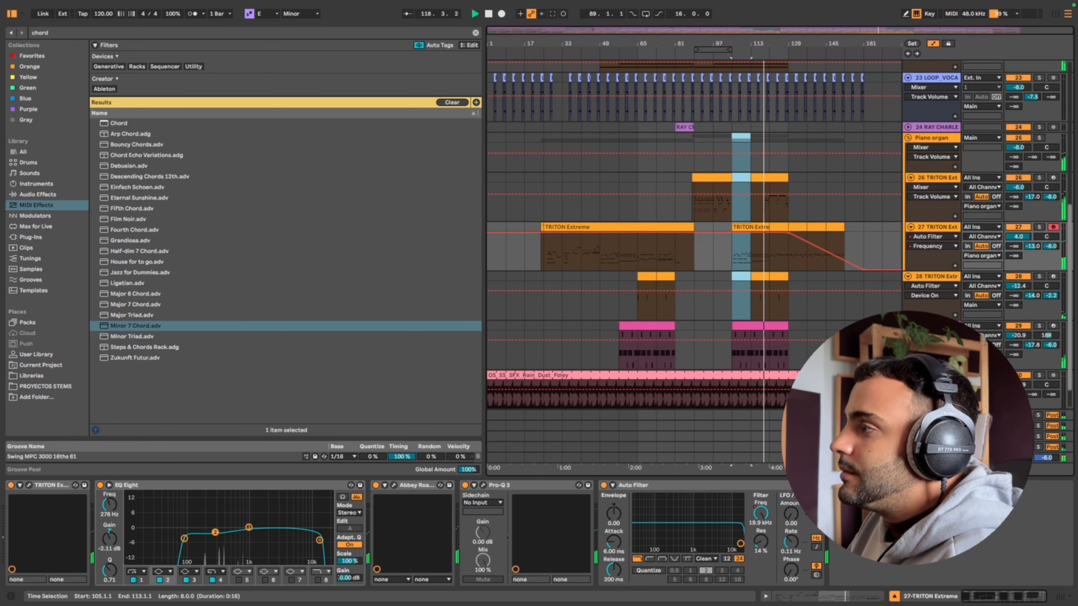
pyautogui.scroll(-1, 697, 234)
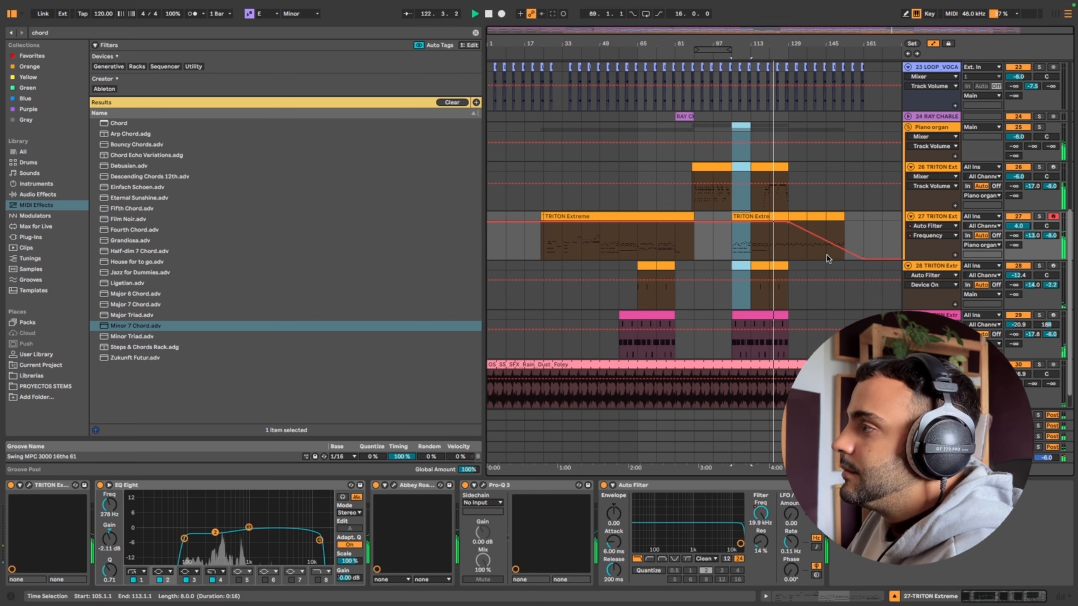
# Select bars 121 to 129 from the DRUMS group down to track 20 LOOP_JAZZY to mark the second kick break
pyautogui.scroll(8, 821, 275)
pyautogui.scroll(1, 821, 267)
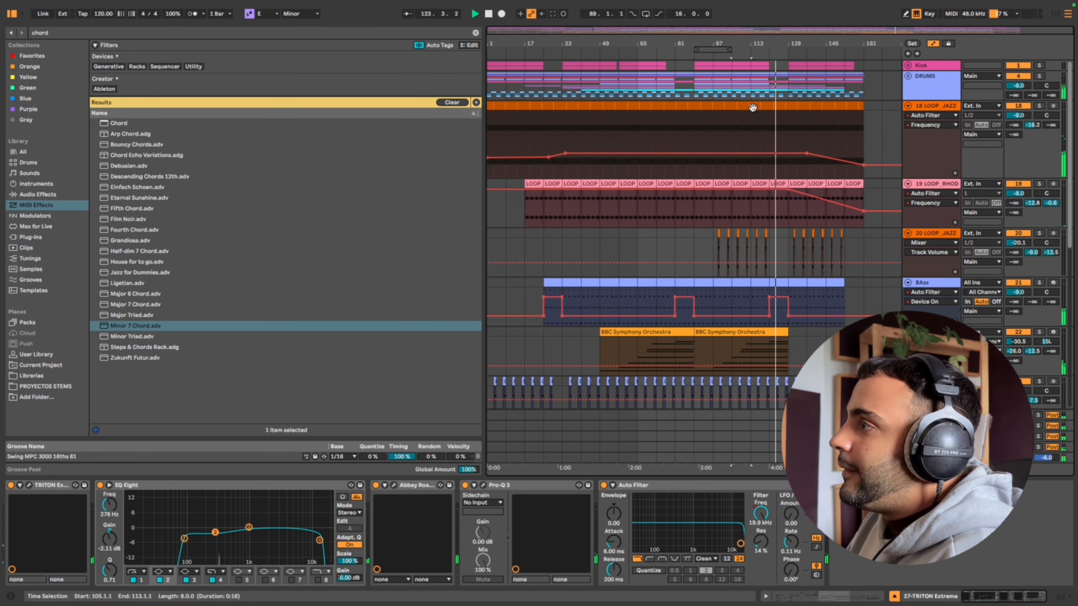
pyautogui.moveTo(770, 74); pyautogui.dragTo(791, 247)
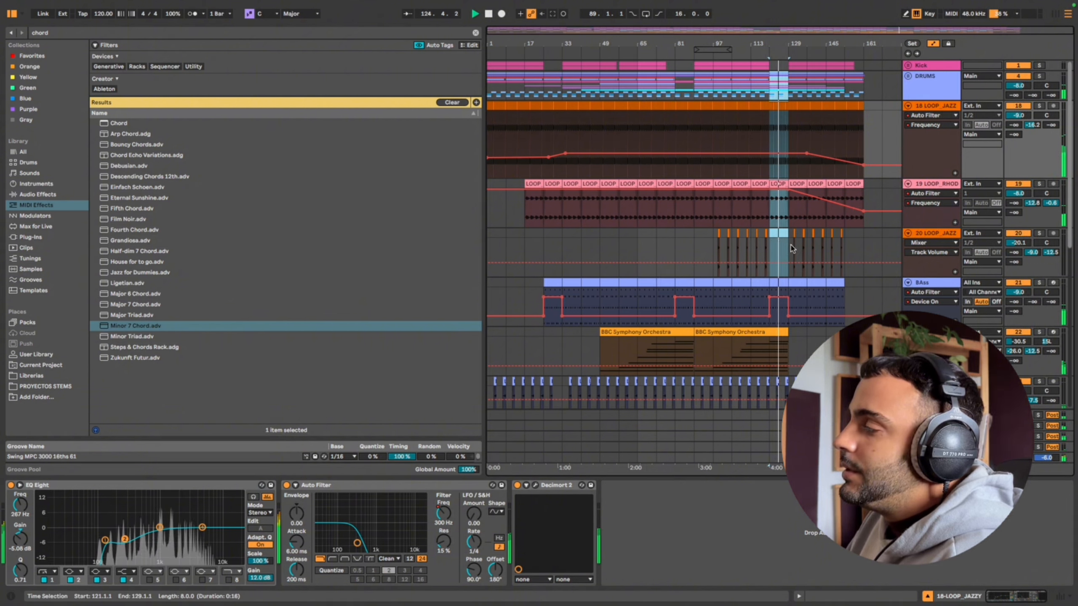
# Collapse tracks 18 LOOP_JAZZY, 19 LOOP_RHODE and 20 LOOP_JAZZY
pyautogui.click(908, 105)
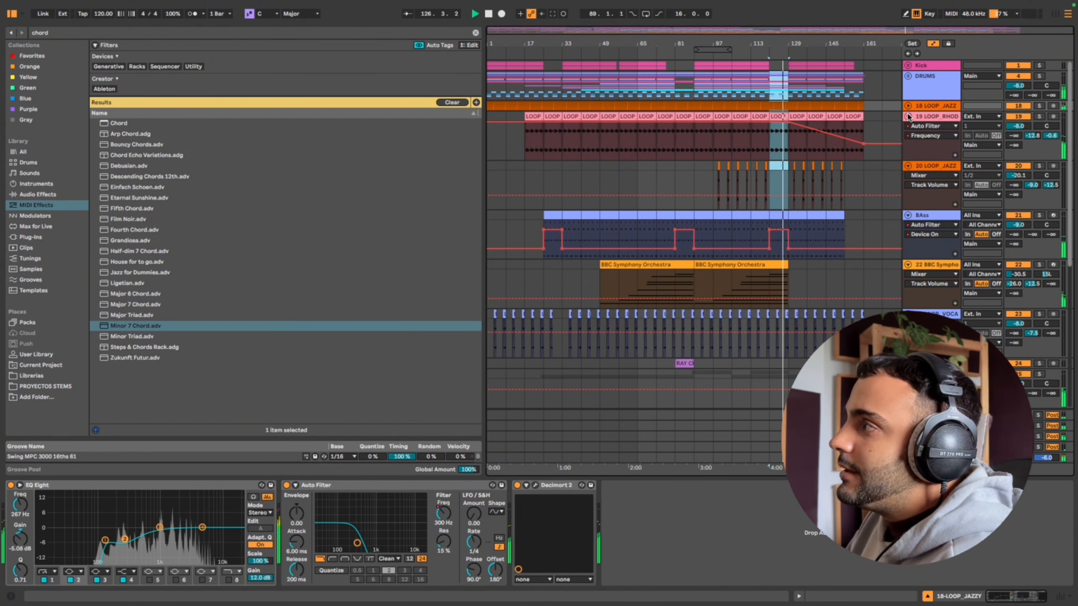
pyautogui.click(908, 116)
pyautogui.click(908, 128)
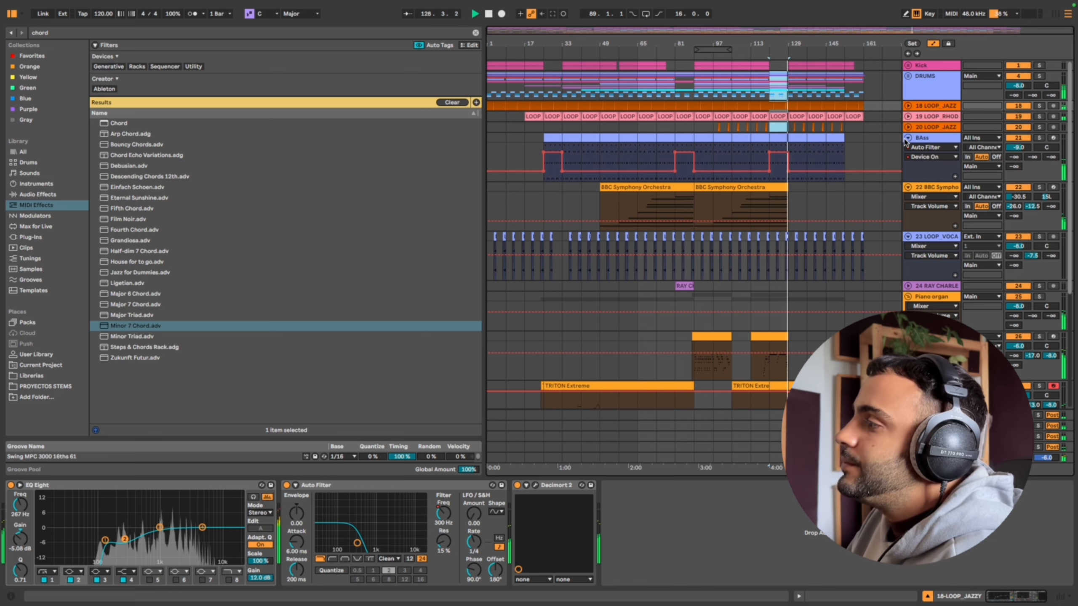
# Select bars 129 to 137 on track 27 TRITON Extreme and examine its Auto Filter Frequency automation
pyautogui.scroll(-5, 807, 238)
pyautogui.click(802, 255)
pyautogui.click(801, 255)
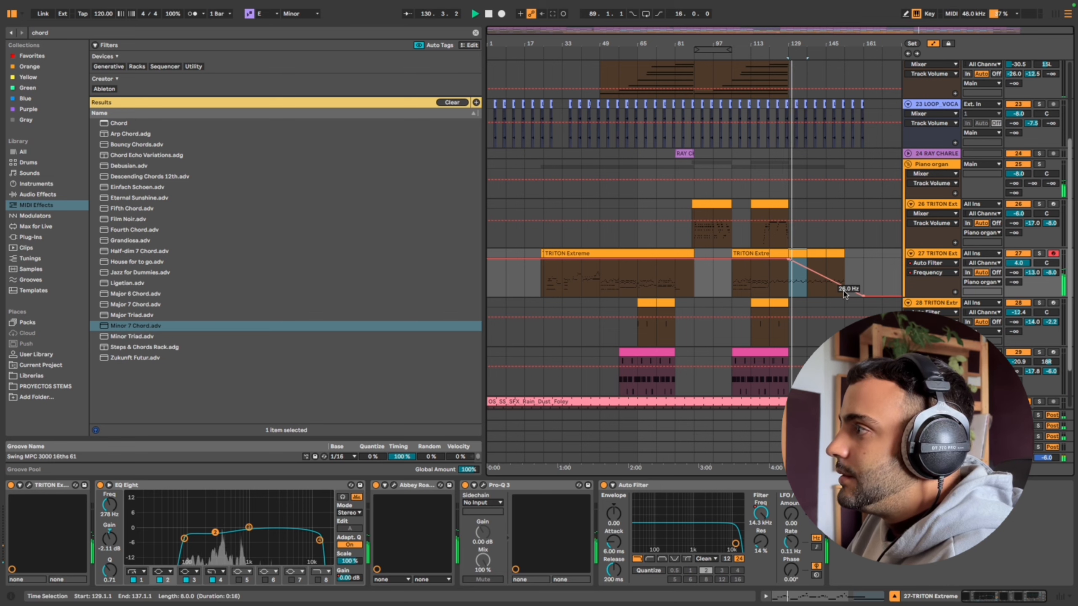
# Display the devices of track 23 LOOP_VOCALFX and expand tracks 19 LOOP_RHODE and 18 LOOP_JAZZY to show their Auto Filter Frequency automation
pyautogui.scroll(5, 892, 283)
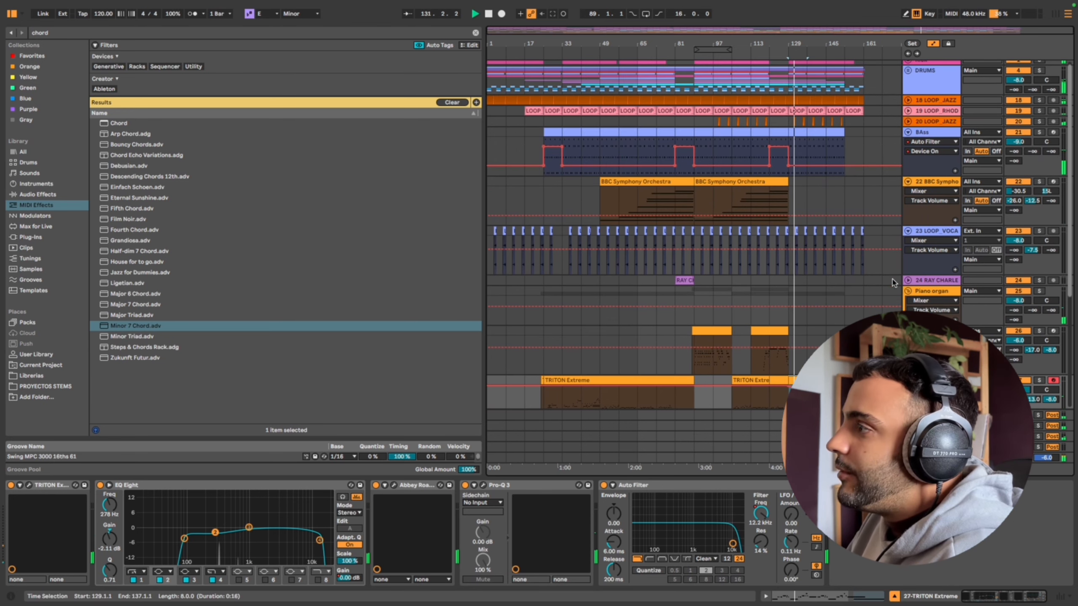
pyautogui.click(928, 236)
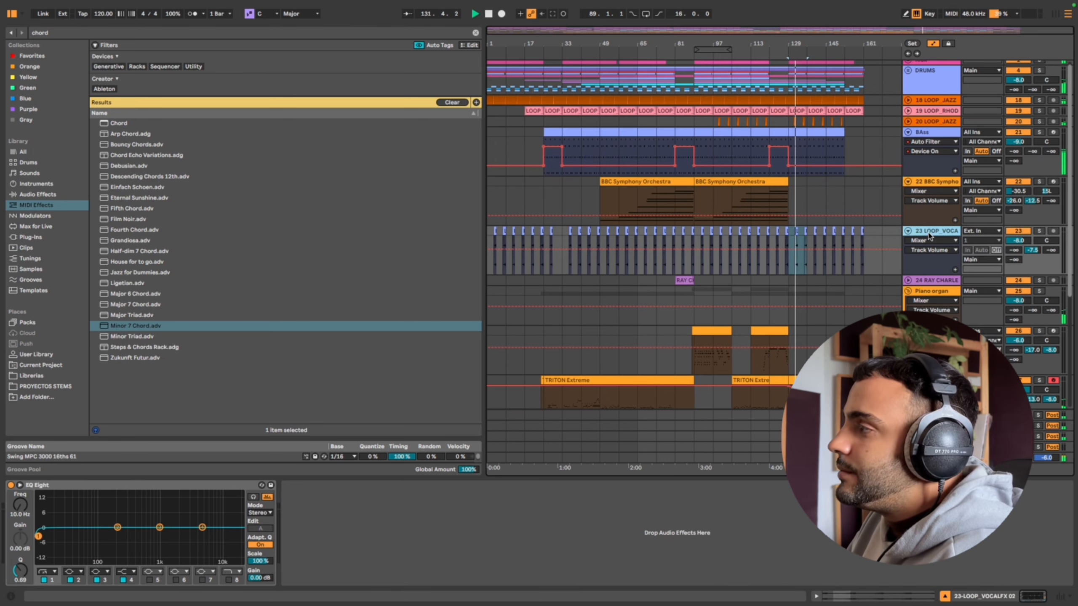
pyautogui.click(908, 111)
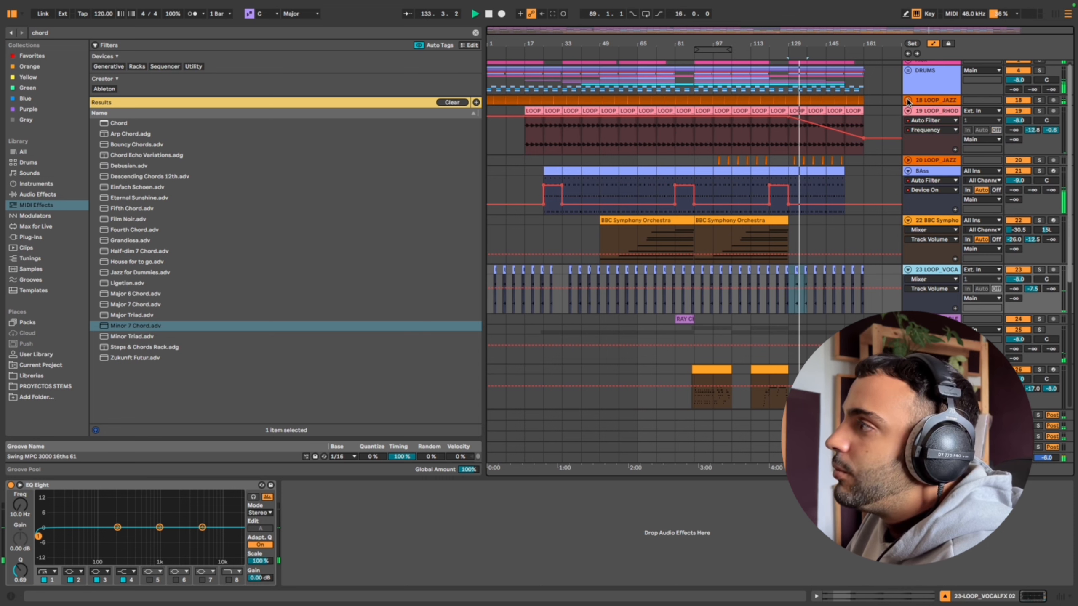
pyautogui.click(908, 101)
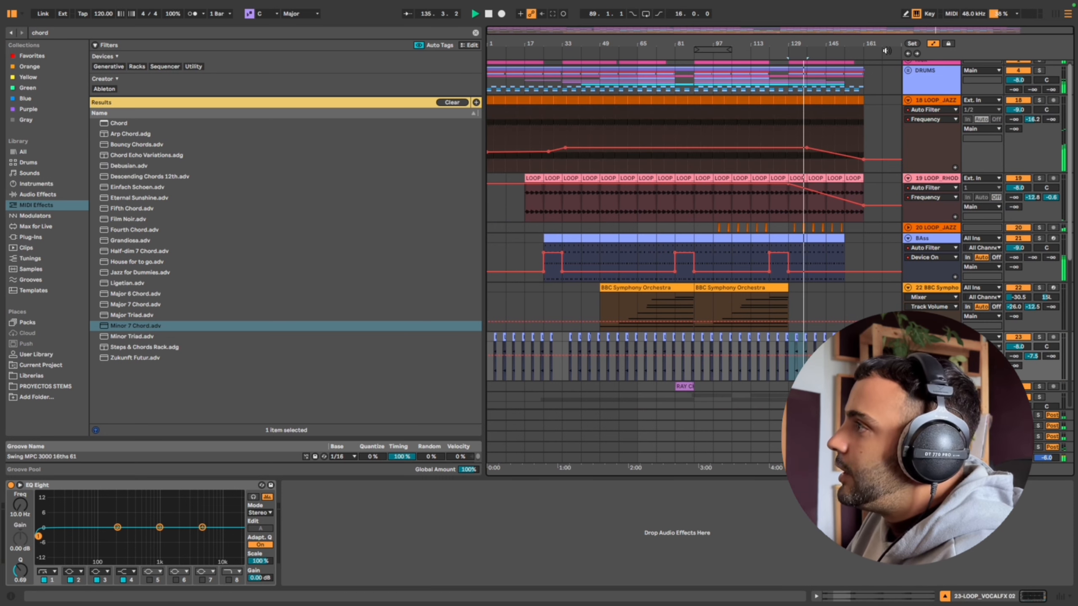
# Unfold the DRUMS group and examine where its percussion tracks drop out after bar 129
pyautogui.click(906, 73)
pyautogui.scroll(-10, 872, 229)
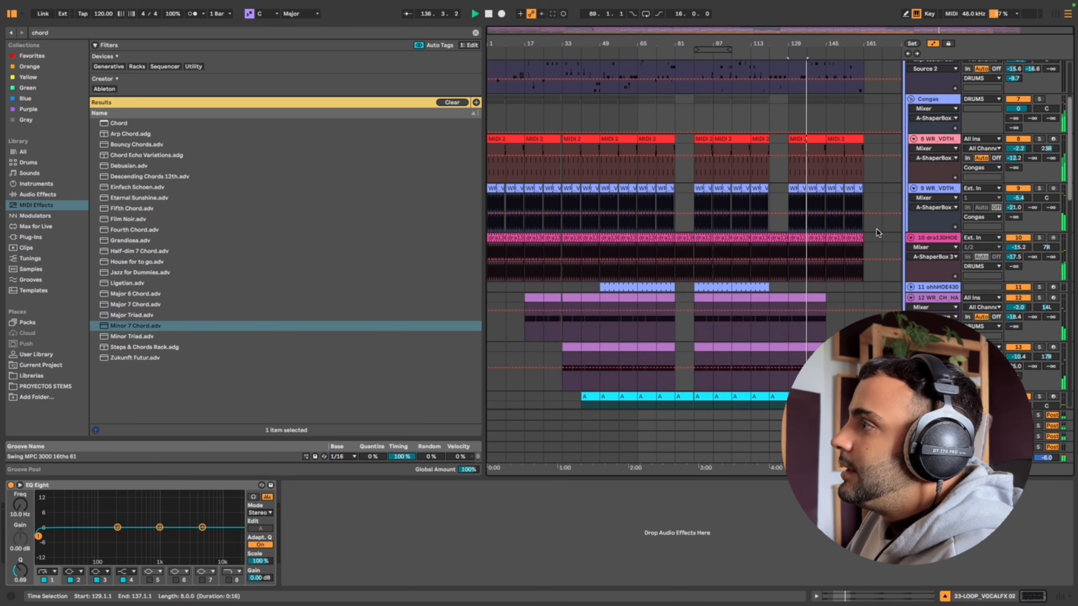
pyautogui.scroll(-3, 827, 221)
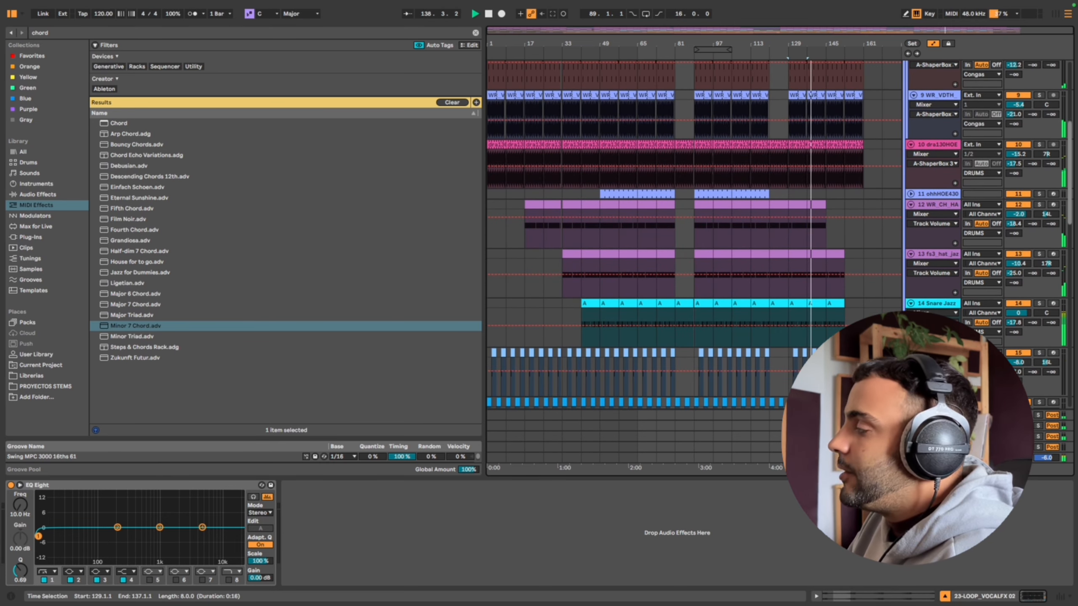
pyautogui.scroll(12, 883, 291)
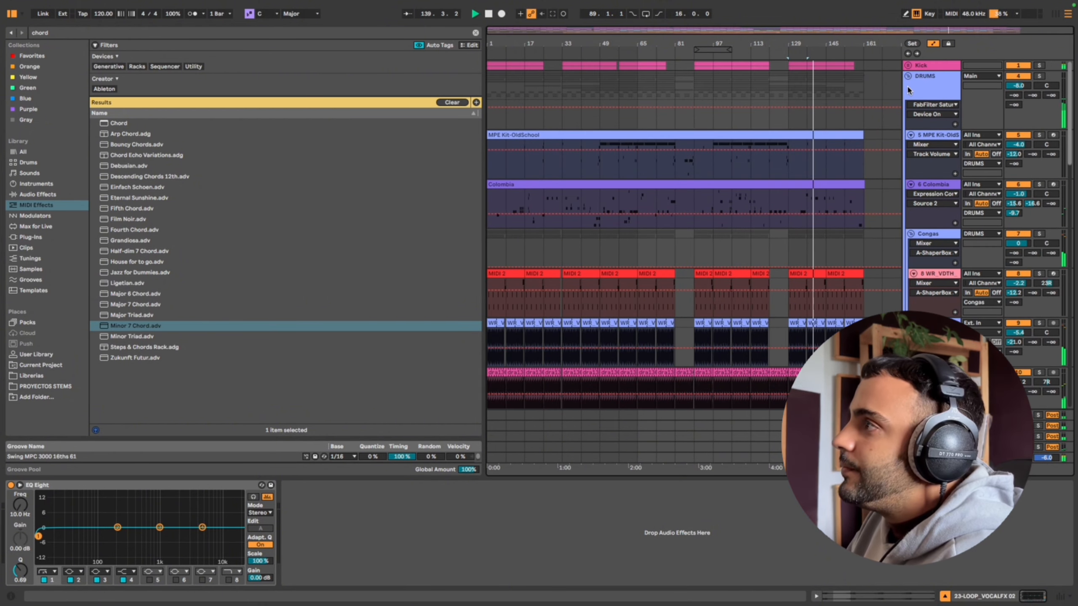
# Mark the arrangement's main sections around the Kick and DRUMS groups by selecting bars 129 to 169, bars 1 to 33, and bars 33 to 129
pyautogui.click(906, 80)
pyautogui.moveTo(792, 87); pyautogui.dragTo(882, 90)
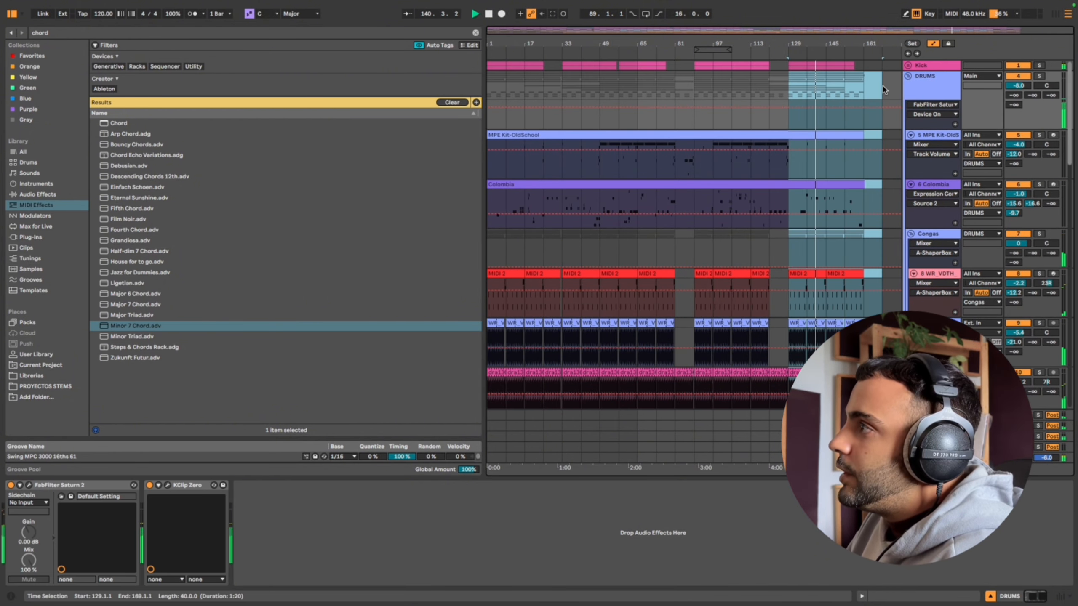
pyautogui.moveTo(544, 87); pyautogui.dragTo(450, 75)
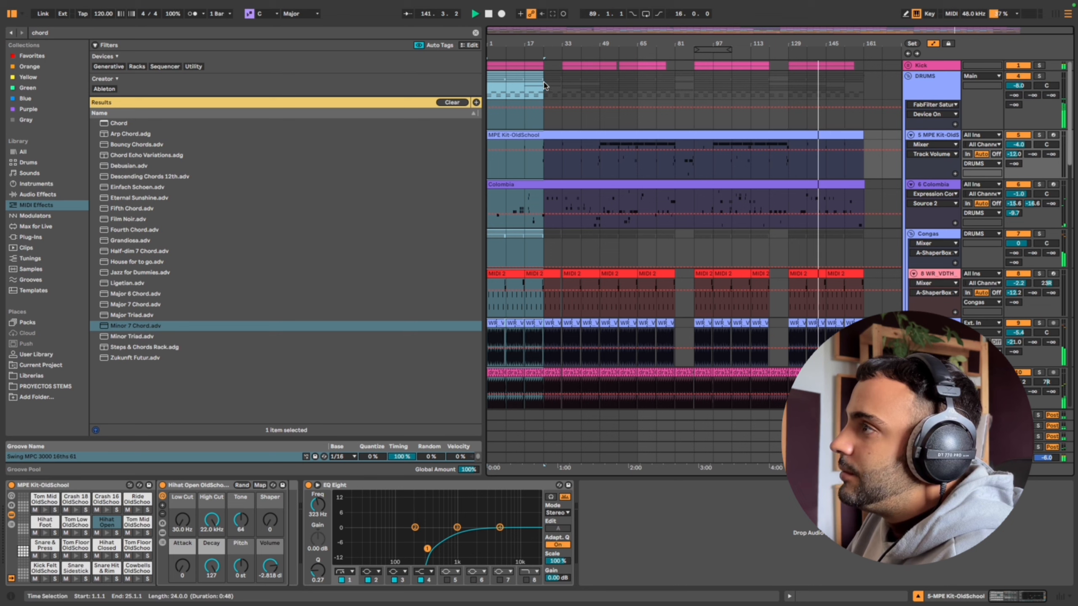
pyautogui.moveTo(561, 84); pyautogui.dragTo(405, 68)
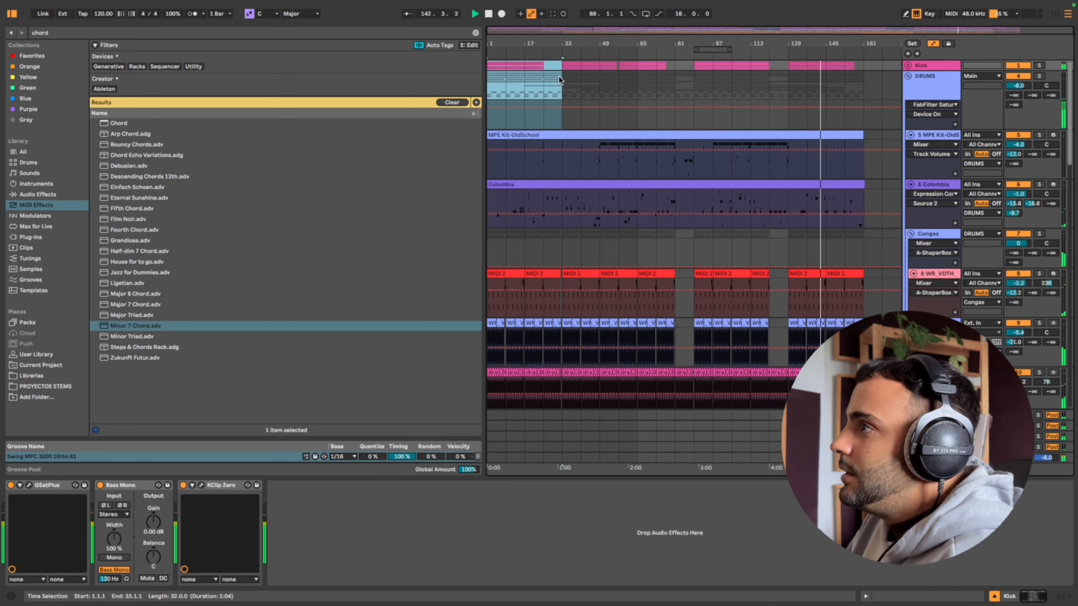
pyautogui.moveTo(563, 83); pyautogui.dragTo(791, 60)
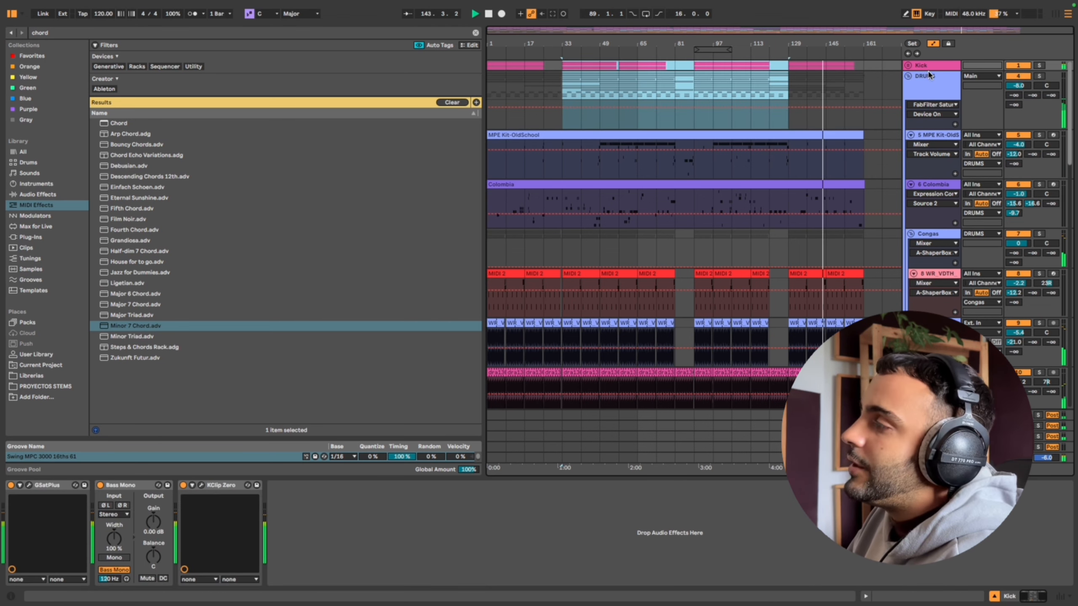
# Display the devices of the Kick group and its track 2 WR_VDTH, leaving the DRUMS and Kick groups folded
pyautogui.click(909, 77)
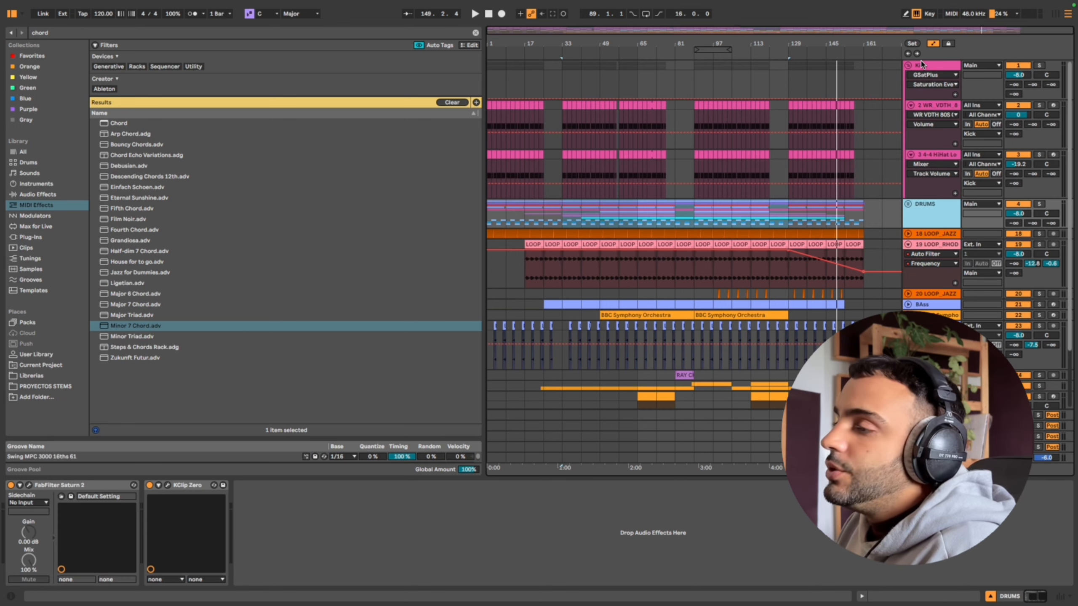
pyautogui.click(921, 64)
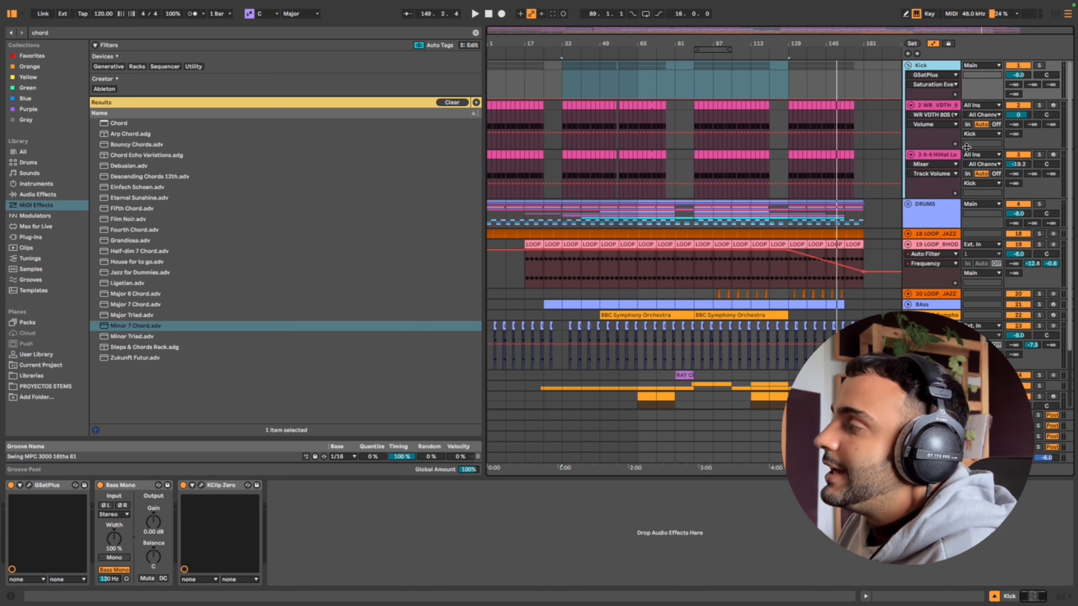
pyautogui.click(934, 106)
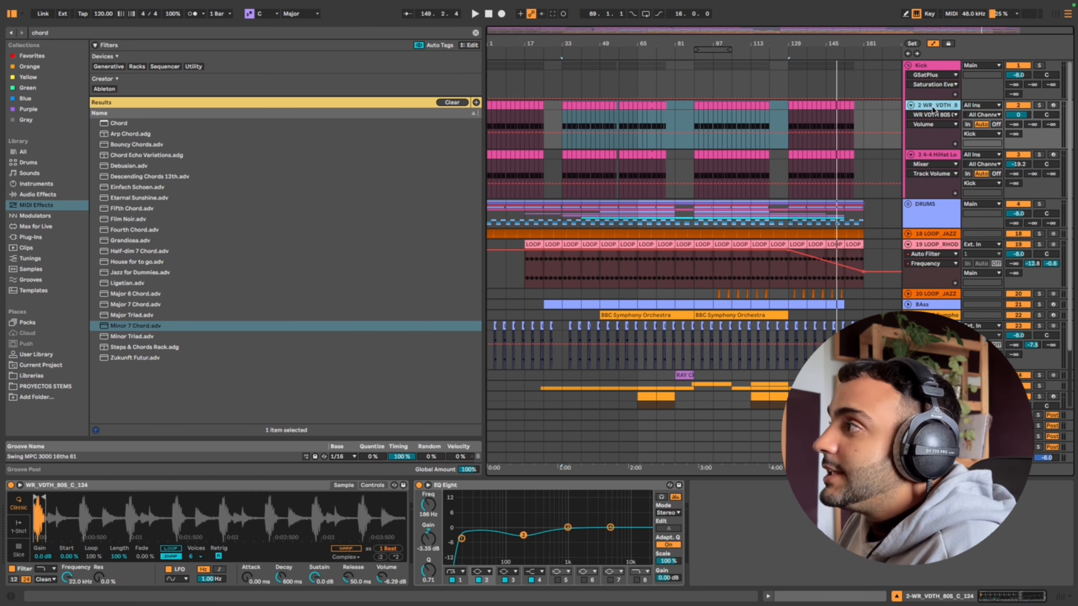
pyautogui.click(908, 67)
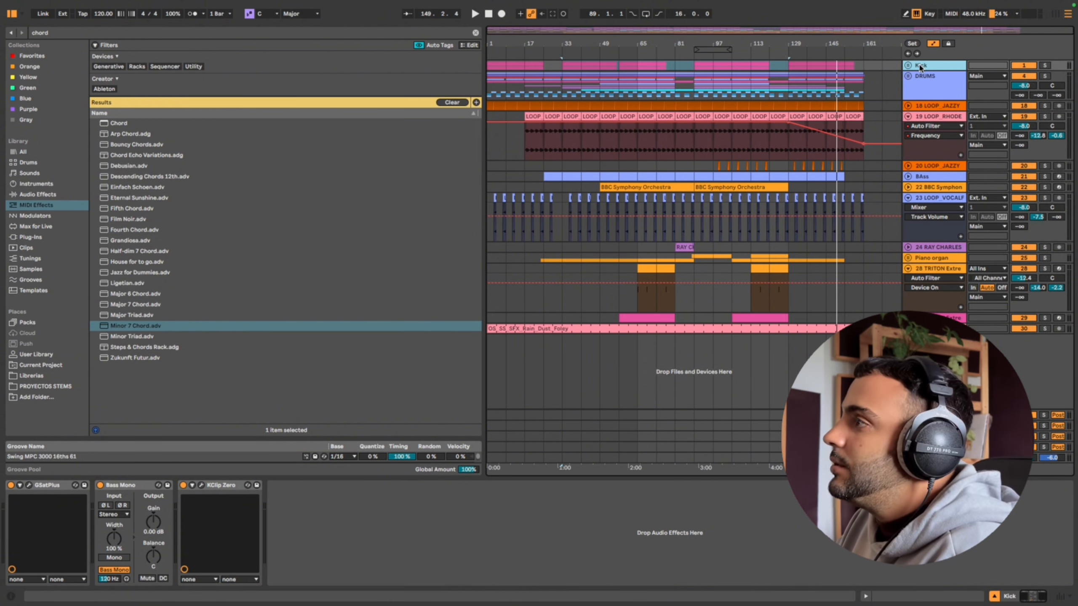
# Unfold the Kick and DRUMS groups and display the devices of tracks 2 WR_VDTH and 3 4-4 HiHat Loop
pyautogui.click(908, 65)
pyautogui.click(931, 106)
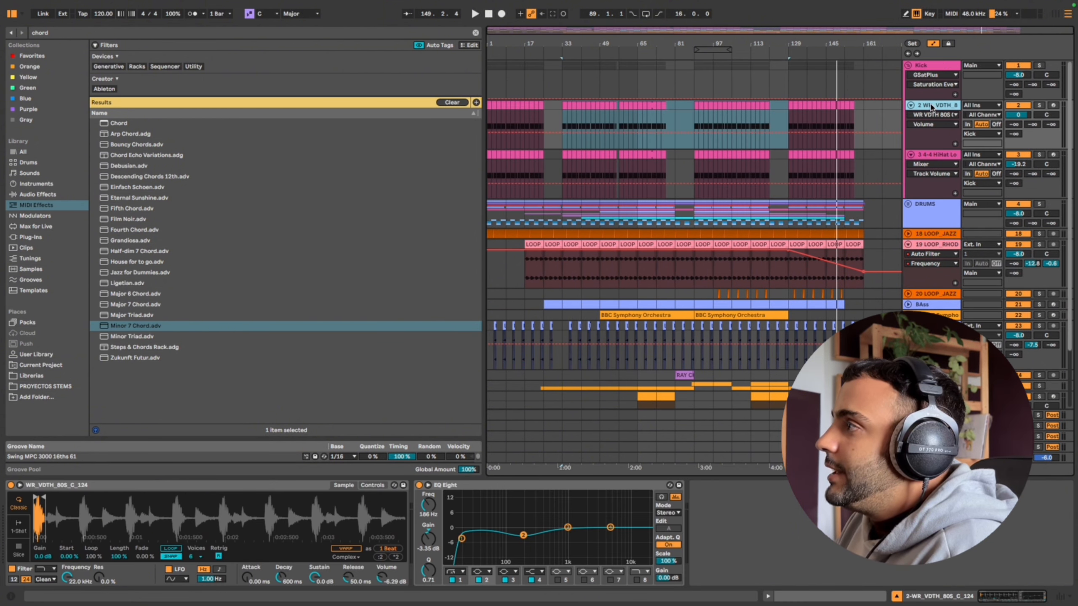
pyautogui.click(933, 154)
pyautogui.click(908, 204)
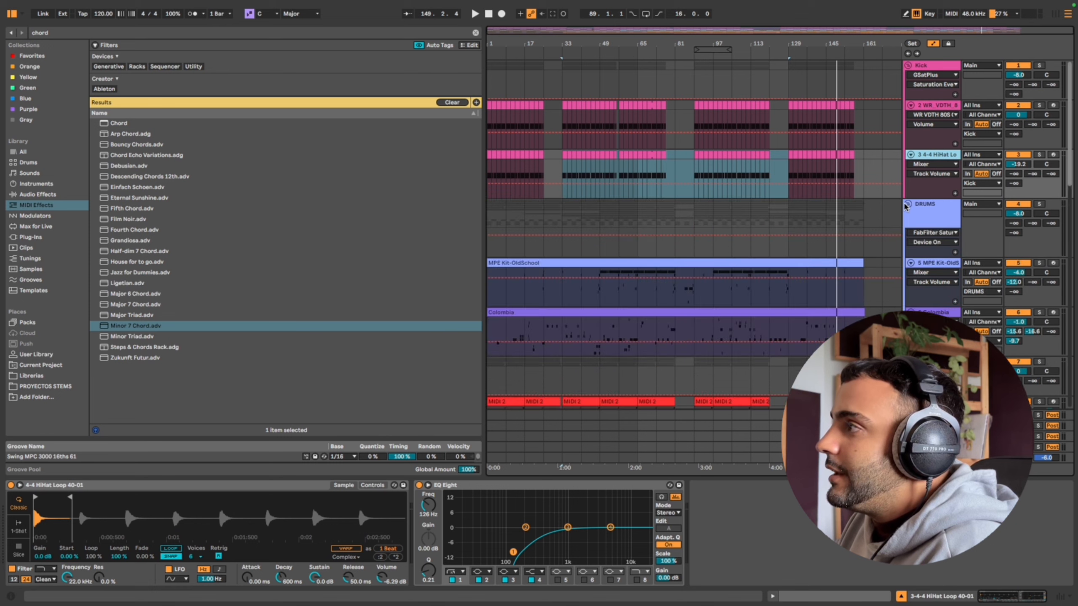
pyautogui.click(935, 111)
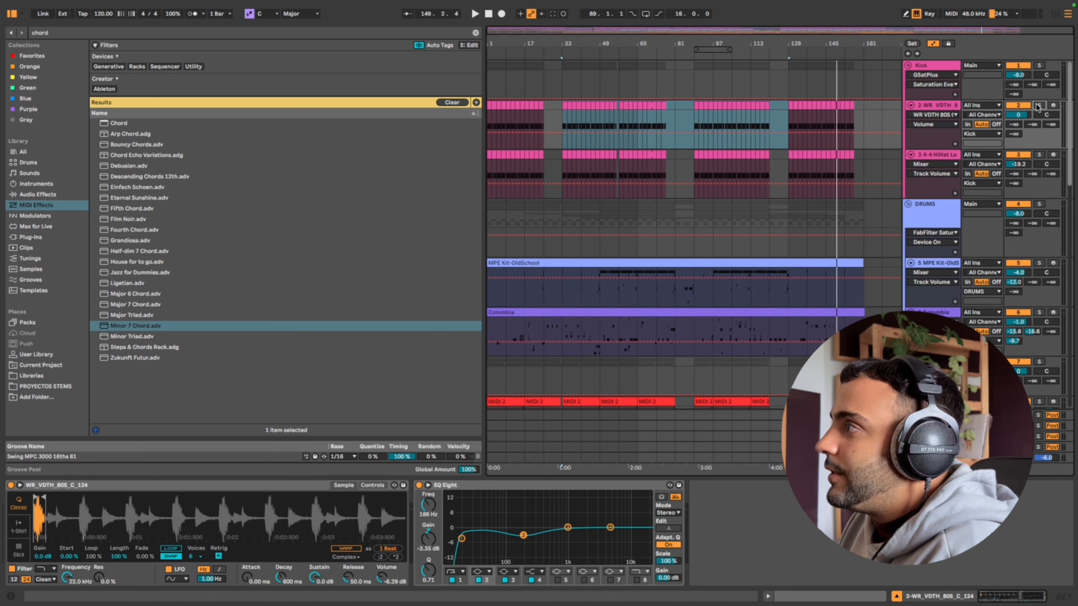
# Solo track 2 WR_VDTH, play it from bar 129, and toggle band 2 of its EQ Eight to compare the sound
pyautogui.click(1038, 106)
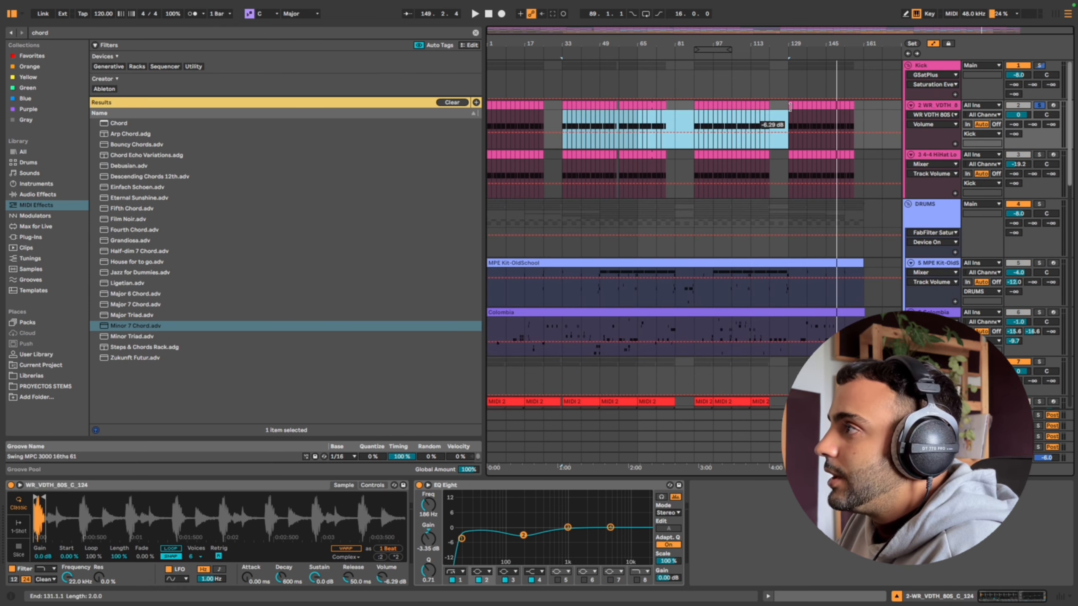
pyautogui.click(789, 118)
pyautogui.press('space')
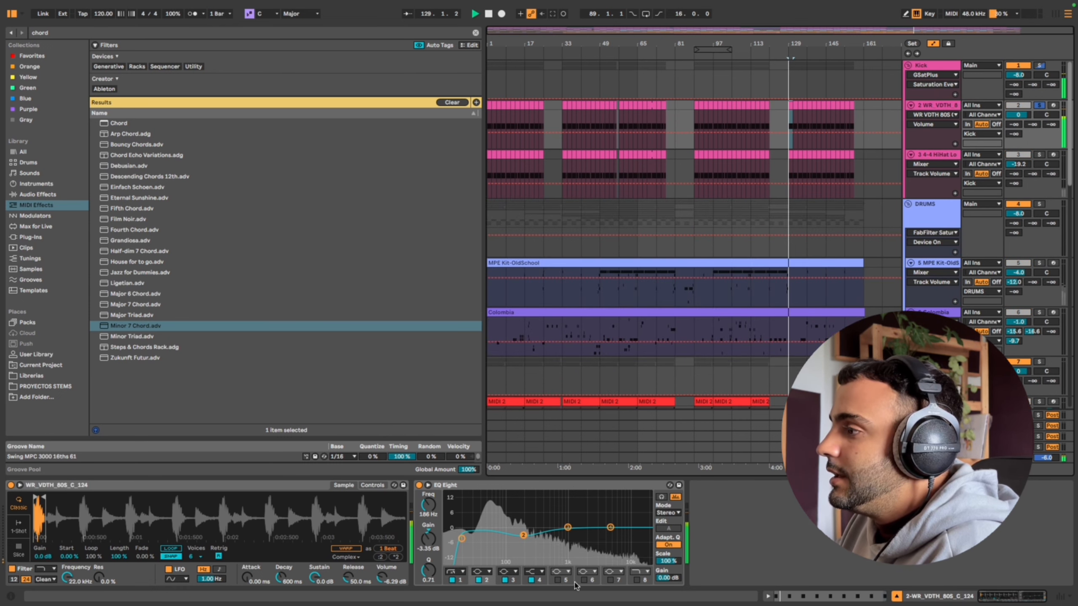
pyautogui.click(477, 580)
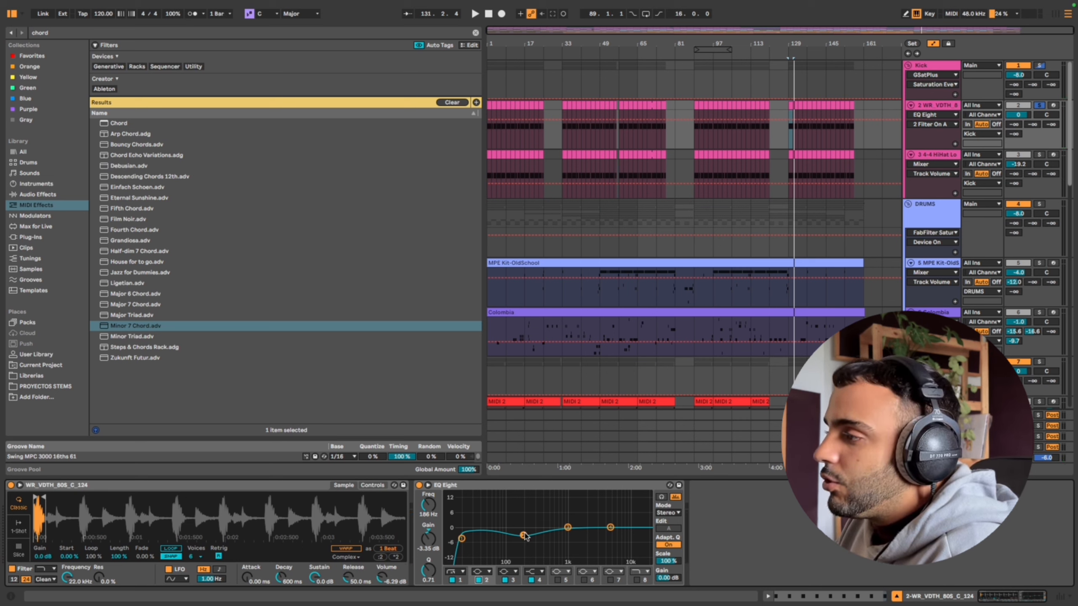
# Display the devices of track 5 MPE Kit-OldSchool and delete the Expression Control device from track 6 Colombia
pyautogui.click(949, 263)
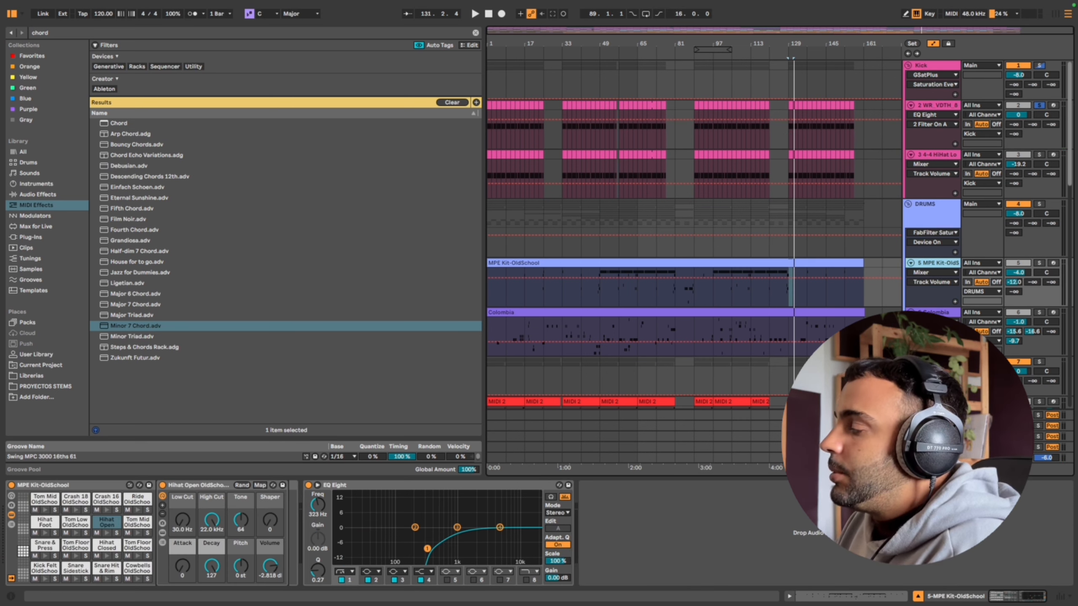
pyautogui.click(941, 316)
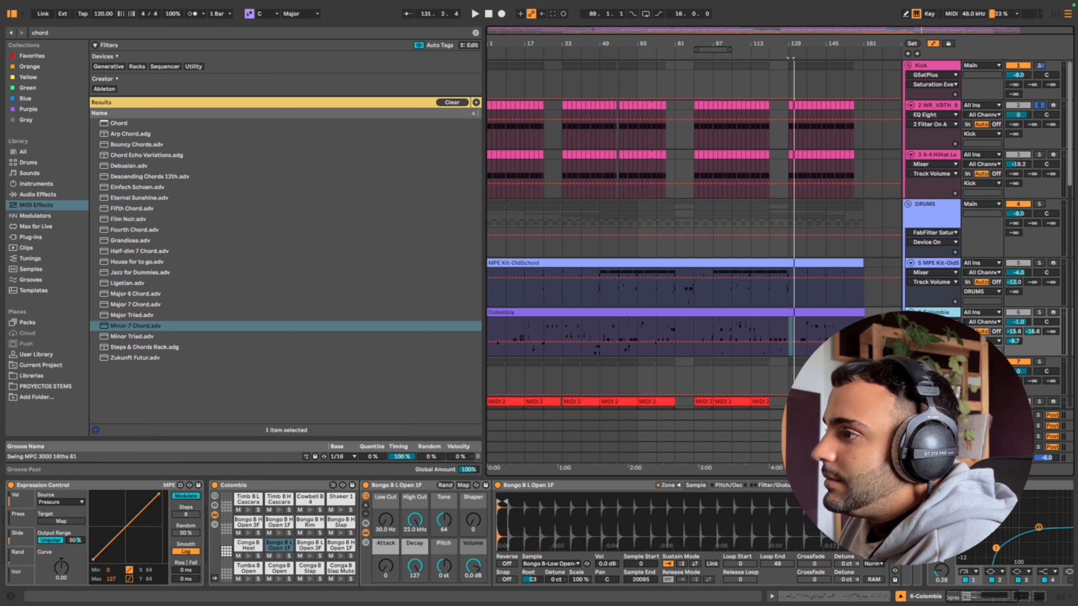
pyautogui.hscroll(10, 407, 533)
pyautogui.hscroll(-10, 37, 482)
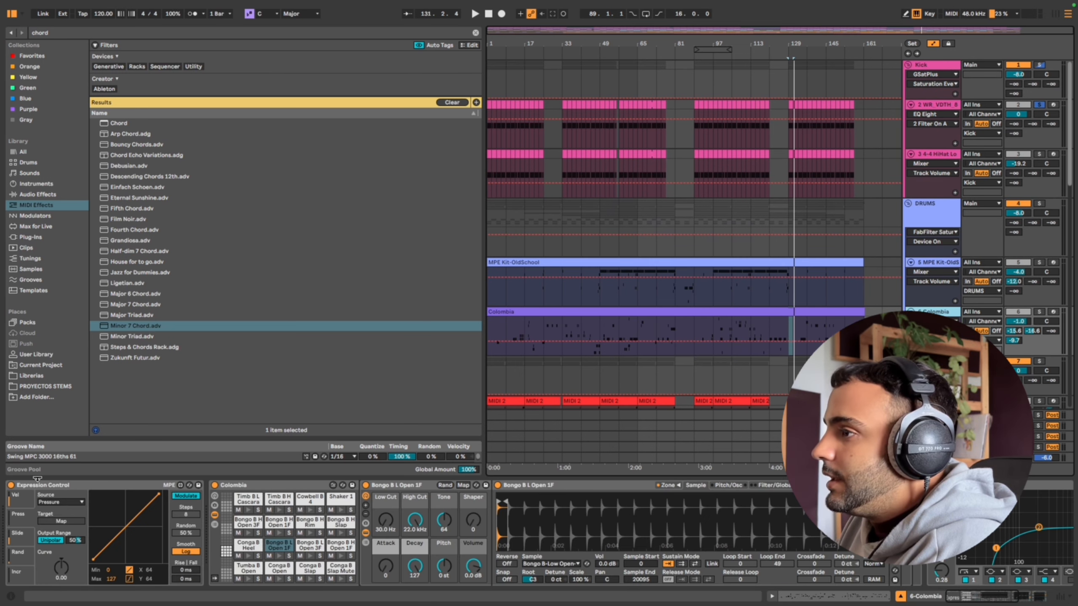
pyautogui.click(72, 487)
pyautogui.press('Delete')
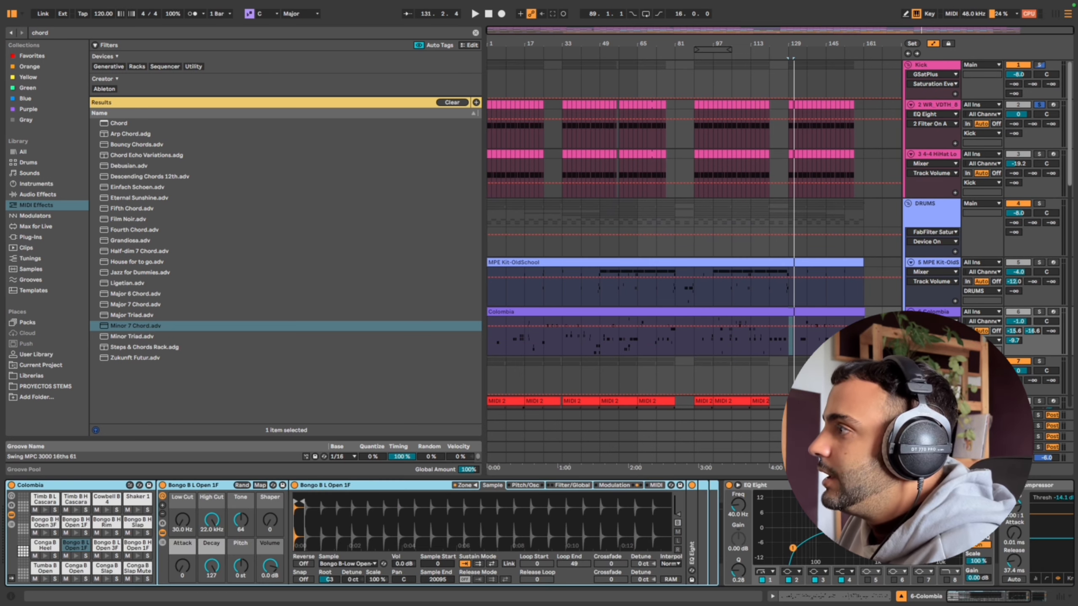
# Examine the EQ Eight low cuts on the percussion tracks from 8 WR_VDTH down to 12 WR_CH_HATS_11
pyautogui.scroll(-5, 696, 229)
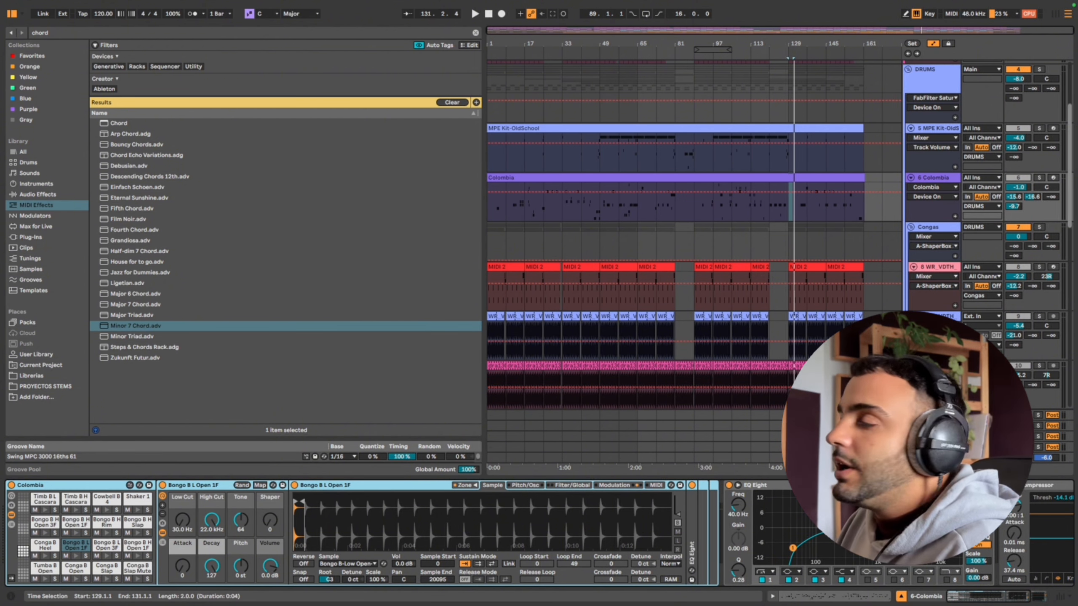
pyautogui.click(951, 268)
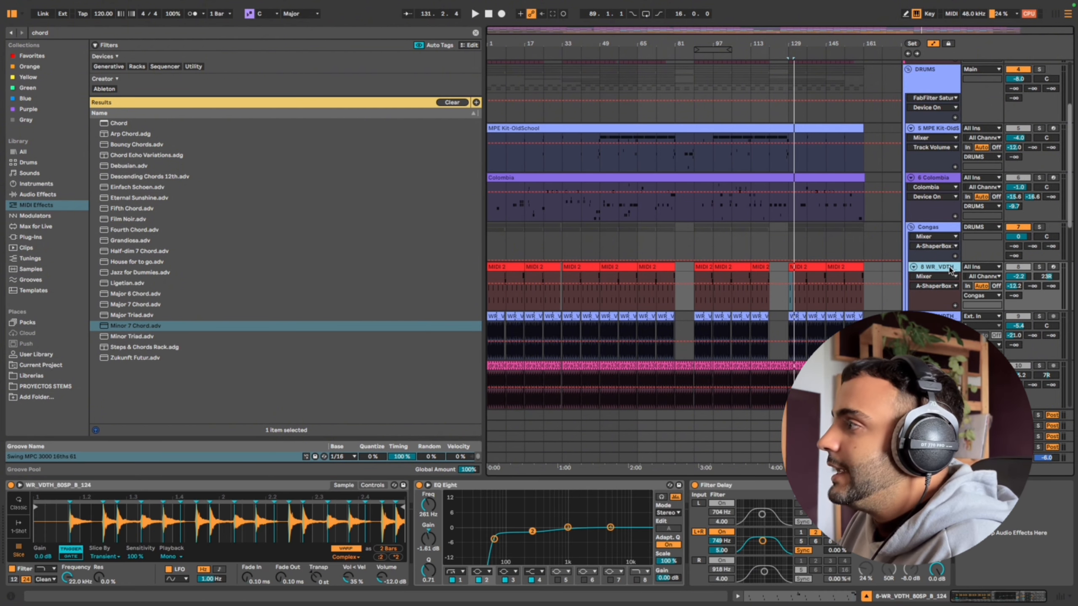
pyautogui.click(935, 317)
pyautogui.click(935, 366)
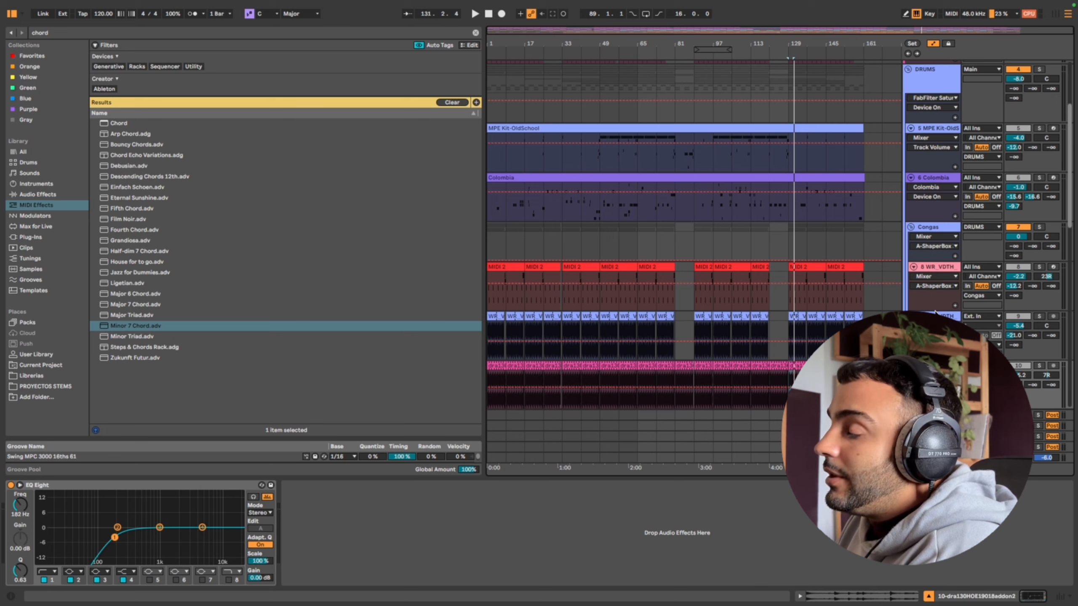
pyautogui.press('Down')
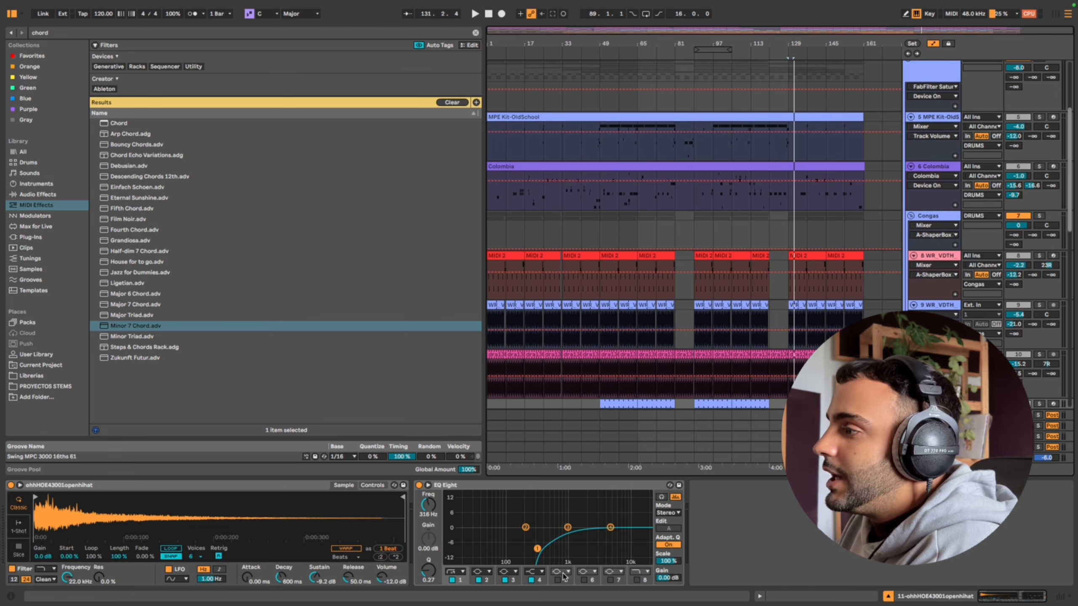
pyautogui.press('Down')
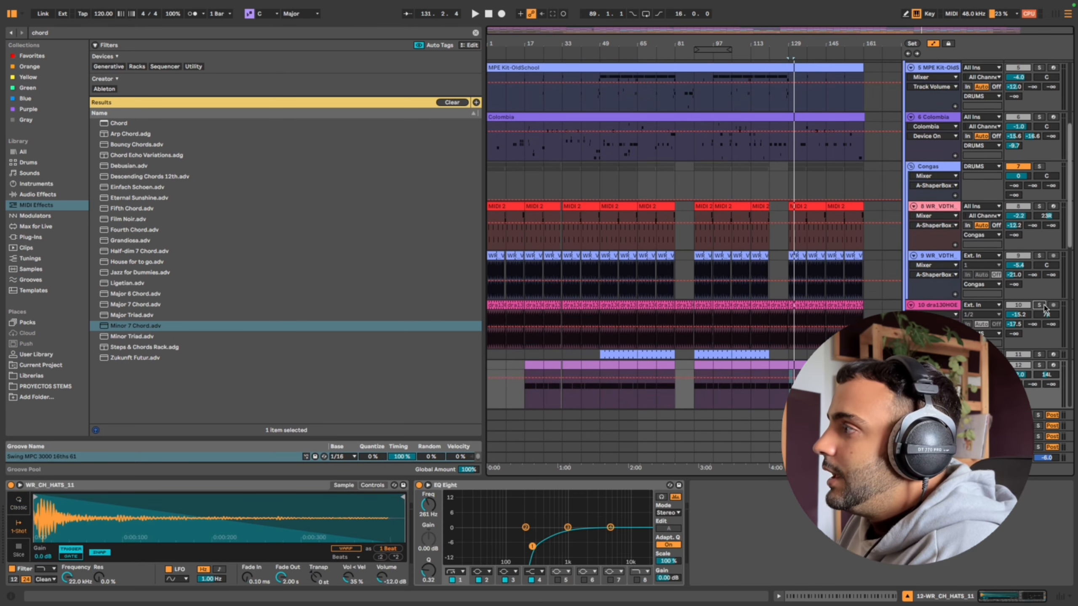
# Solo track 10 dra130HOE, play from bar 89, and try raising its EQ Eight low cut to about 696 Hz
pyautogui.click(1039, 305)
pyautogui.click(698, 310)
pyautogui.press('space')
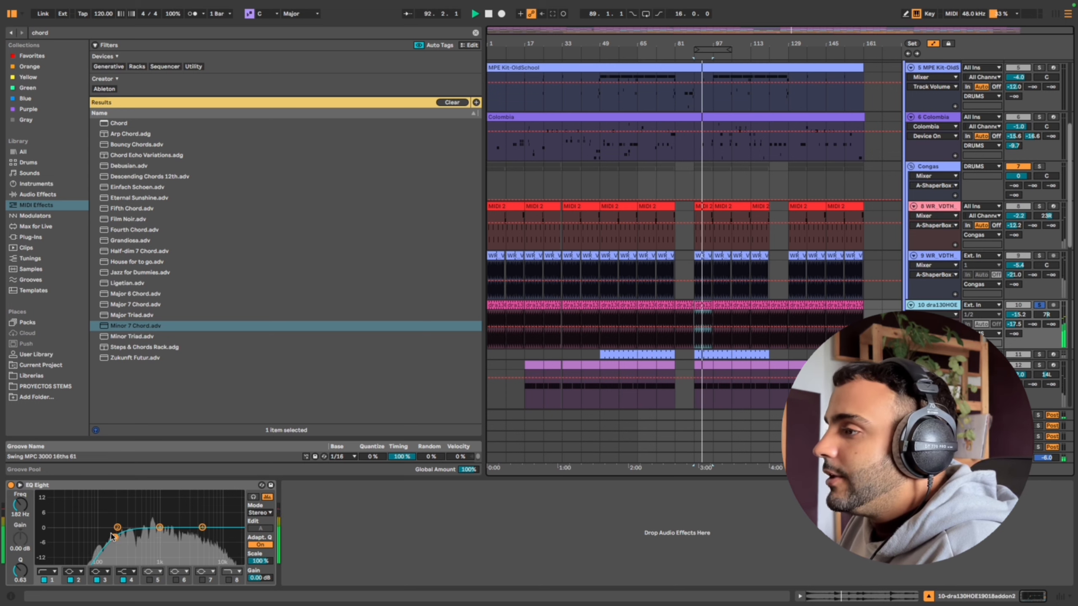
pyautogui.moveTo(113, 537); pyautogui.dragTo(151, 539)
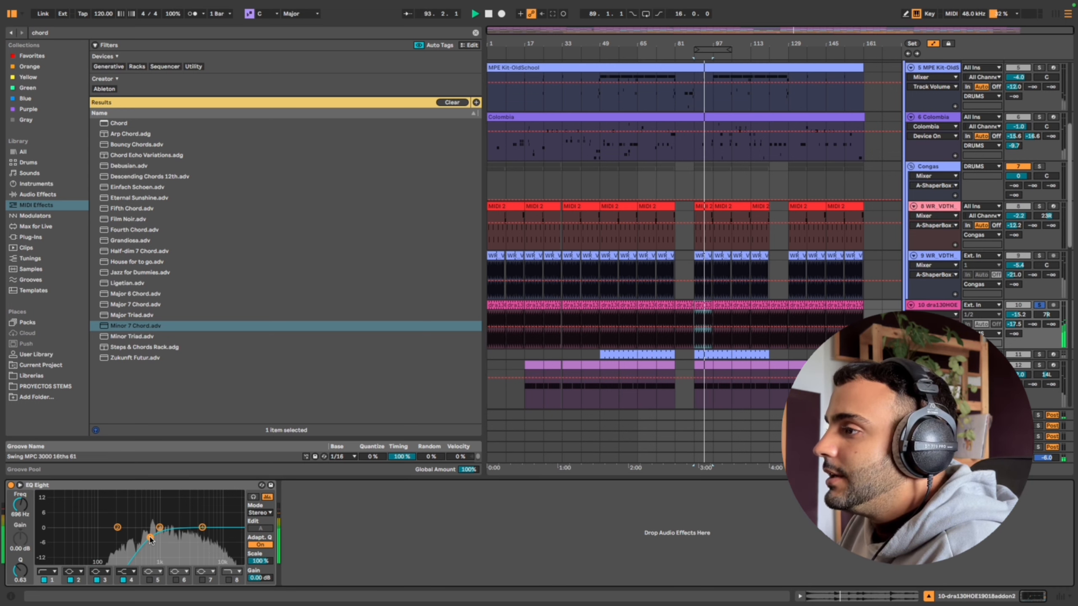
pyautogui.press('super+z')
pyautogui.press('space')
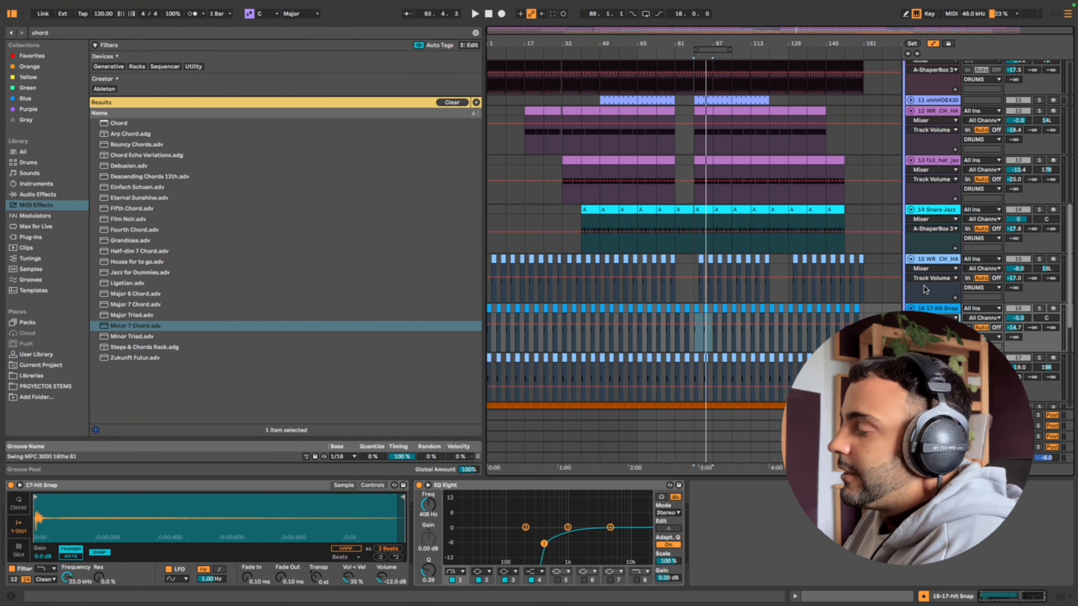
# Review the device chains track by track from 17 WR_CH_PE down to 29 TRITON Extreme, checking each EQ Eight curve
pyautogui.press('Down')
pyautogui.press('Down')
pyautogui.press('Down')
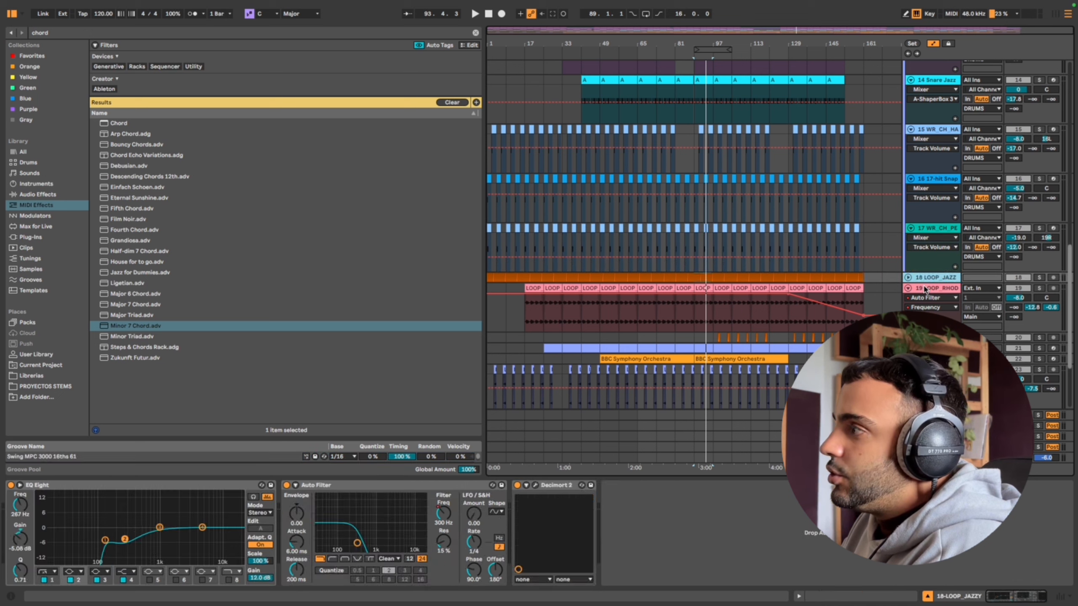
pyautogui.press('Down')
pyautogui.press('Down')
pyautogui.press('Down')
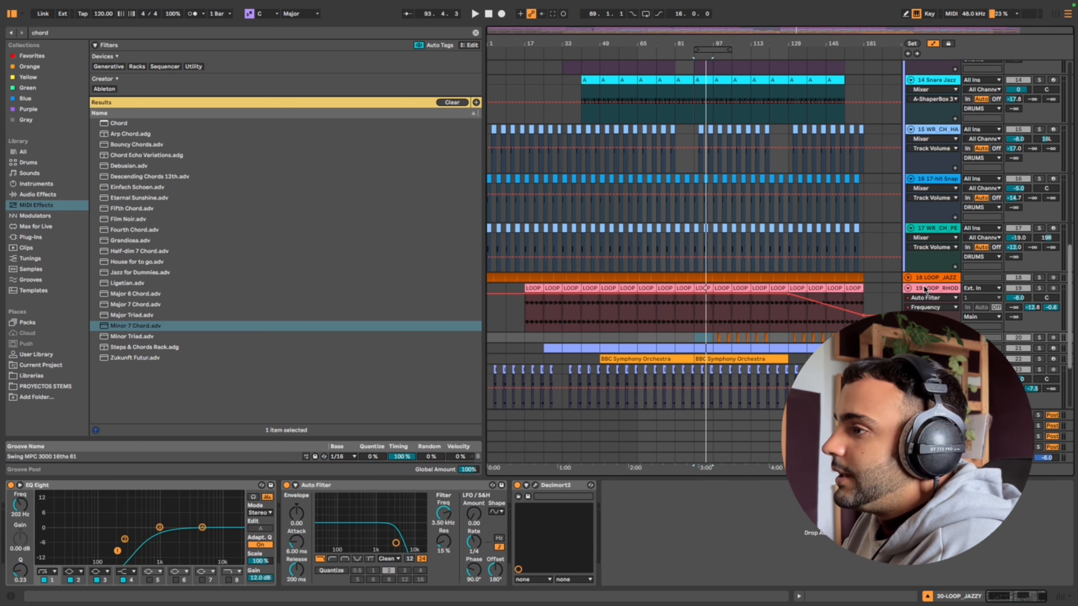
pyautogui.press('Down')
pyautogui.press('Down')
pyautogui.press('Down')
pyautogui.press('Down')
pyautogui.press('Down')
pyautogui.press('Down')
pyautogui.press('Down')
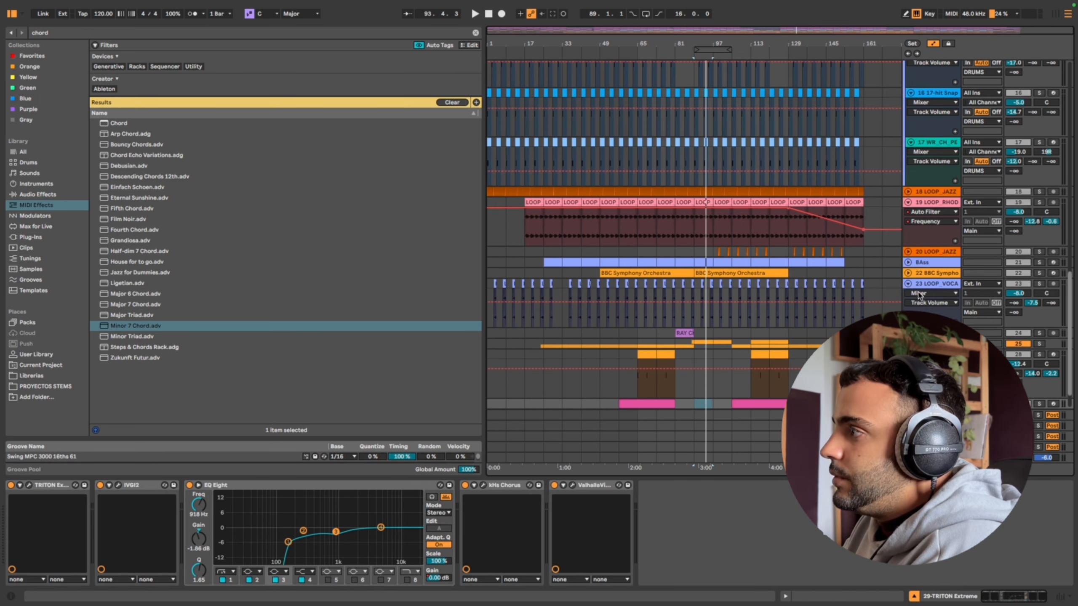
# Solo the DRUMS group and play the arrangement from around bar 97
pyautogui.scroll(10, 977, 205)
pyautogui.scroll(3, 1056, 200)
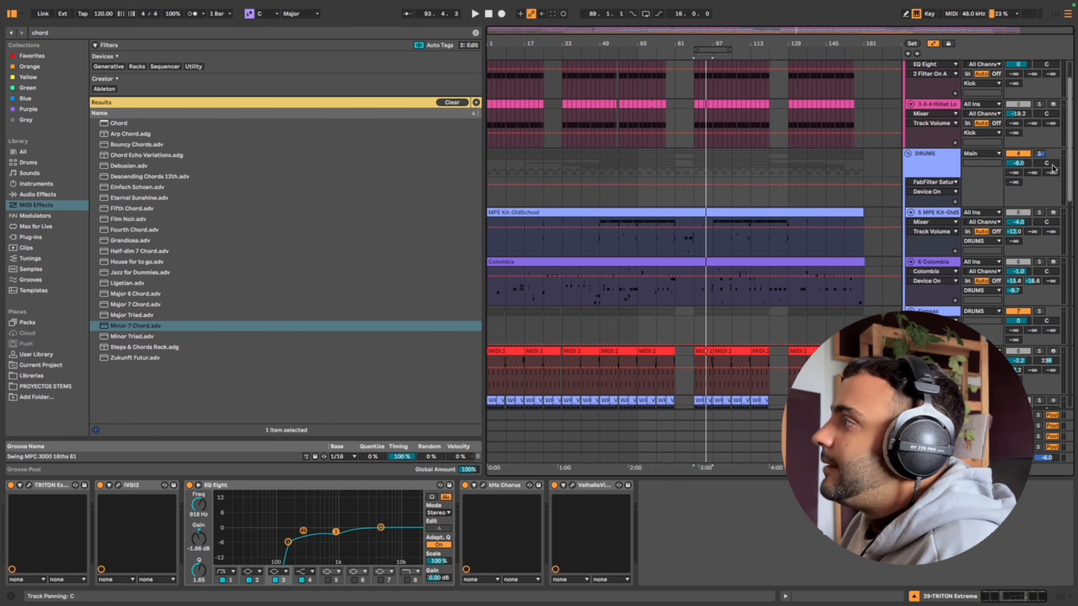
pyautogui.click(1038, 155)
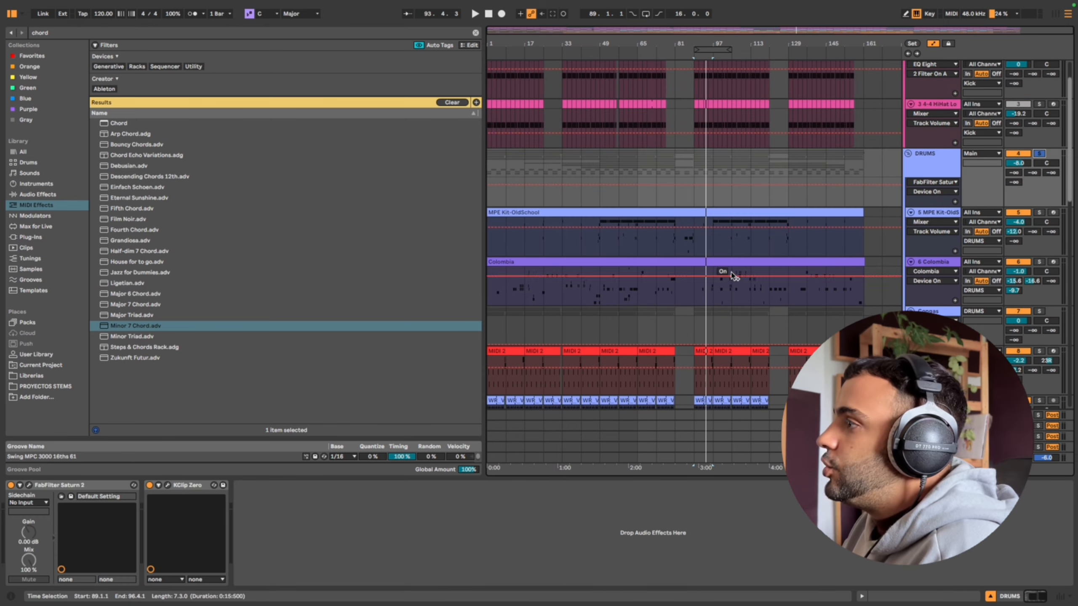
pyautogui.click(708, 296)
pyautogui.press('space')
pyautogui.scroll(-1, 945, 196)
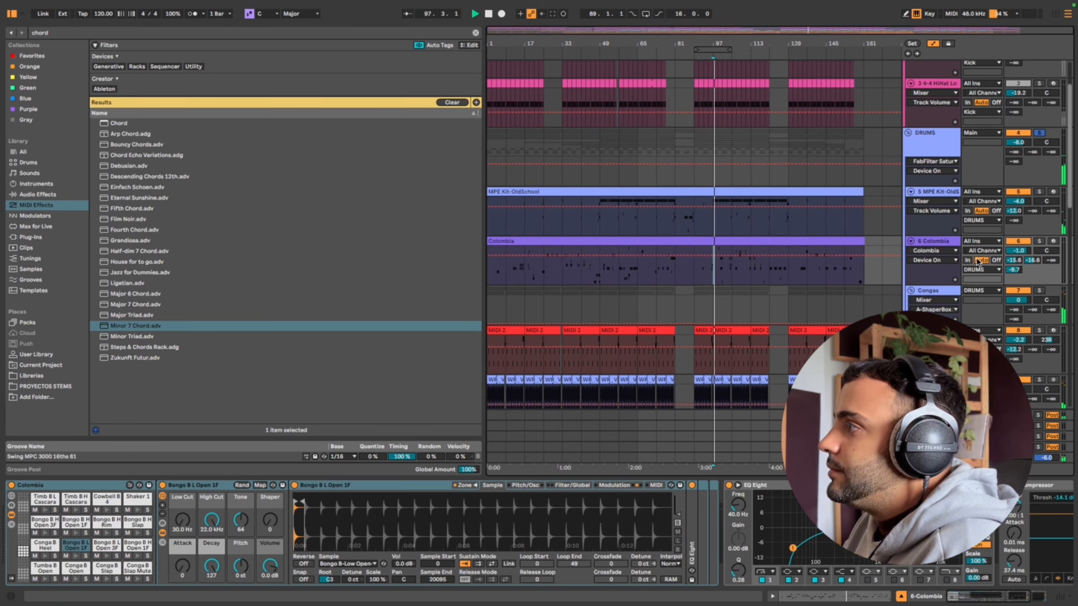
# Display the devices of tracks 5 MPE Kit-OldSchool, 6 Colombia and 8 WR_VDTH inside the DRUMS group
pyautogui.click(945, 197)
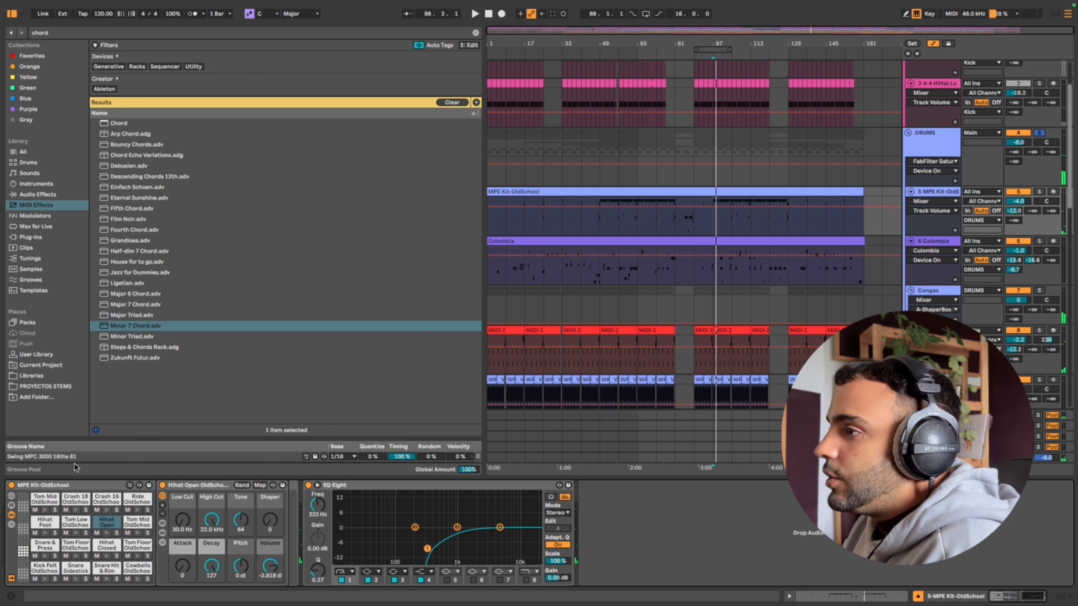
pyautogui.click(951, 249)
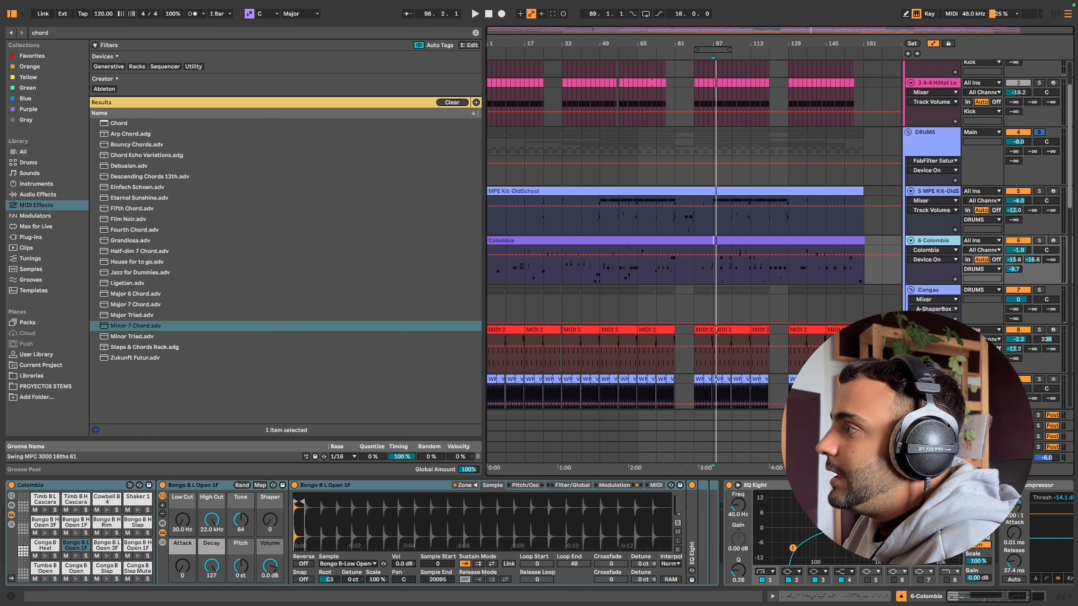
pyautogui.scroll(-1, 950, 280)
pyautogui.click(948, 282)
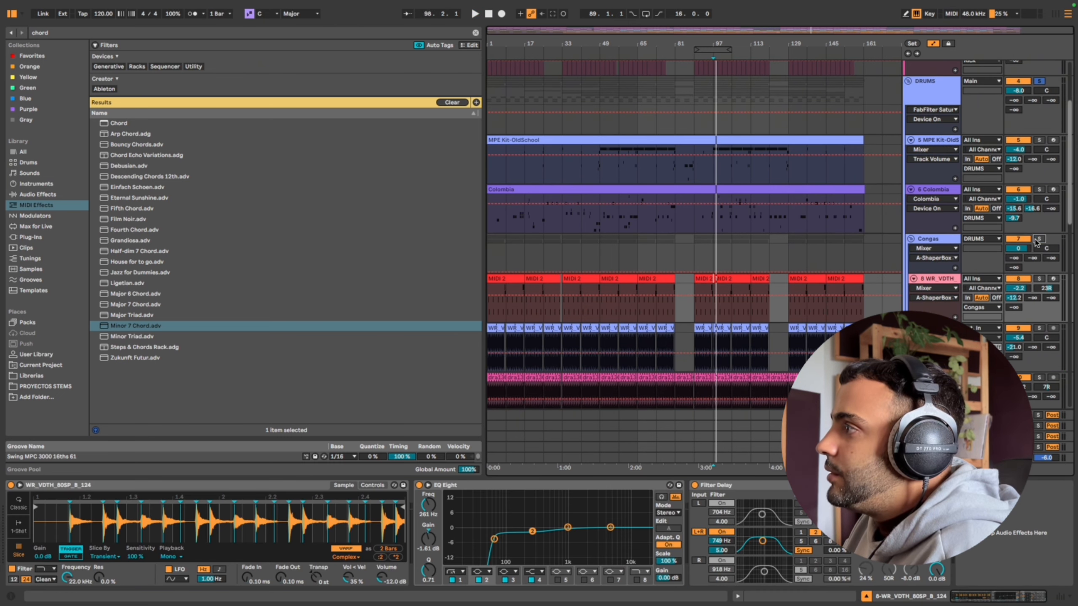
# Solo the Congas group, play it from around bar 97, and try centring the panning of track 8 WR_VDTH
pyautogui.click(1036, 240)
pyautogui.press('space')
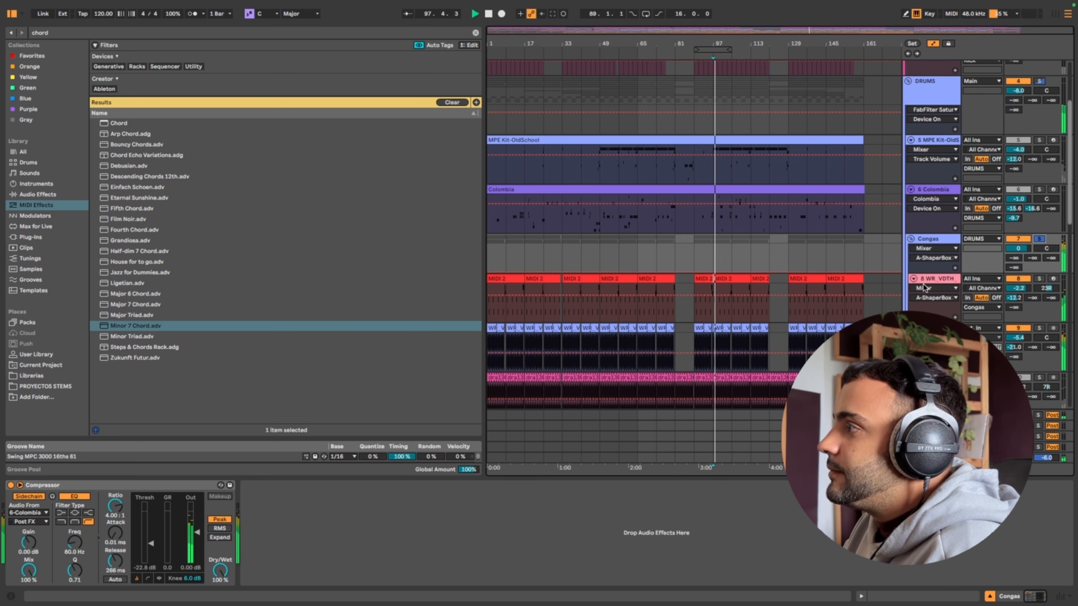
pyautogui.click(1057, 291)
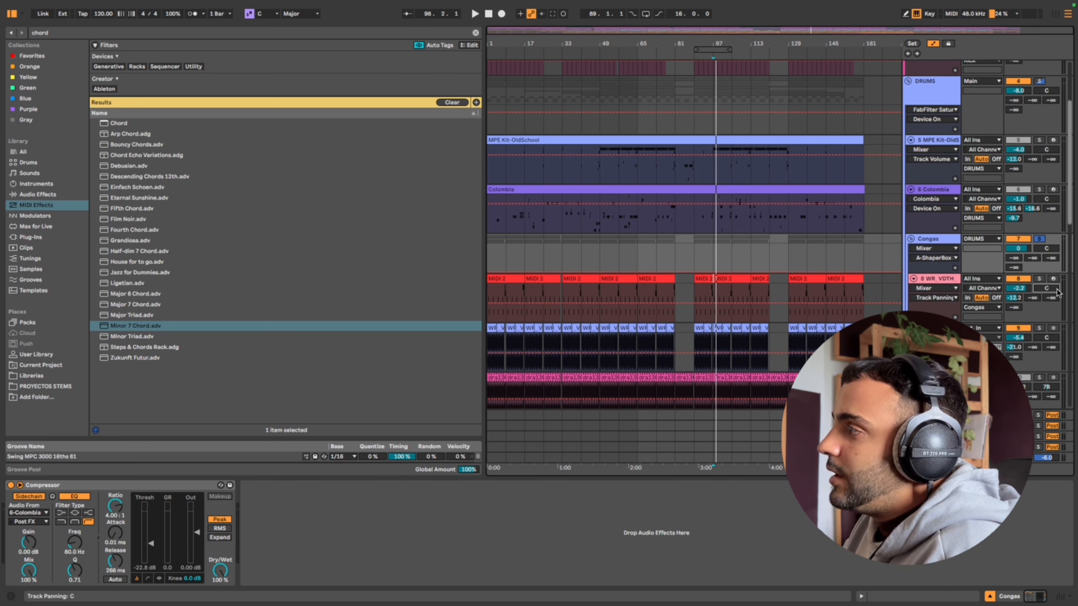
# During playback, add tracks 10 dra130HOE, 12 WR_CH_HATS_11 and the unfolded 11 ohhHOE43001openhihat to the soloed Congas
pyautogui.scroll(-3, 1011, 319)
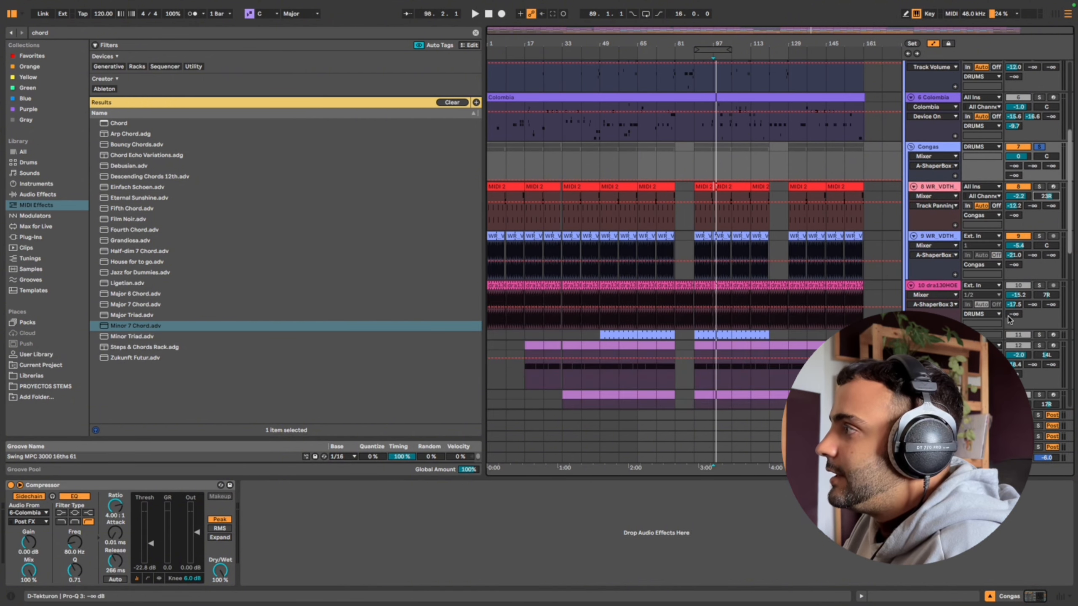
pyautogui.click(1038, 287)
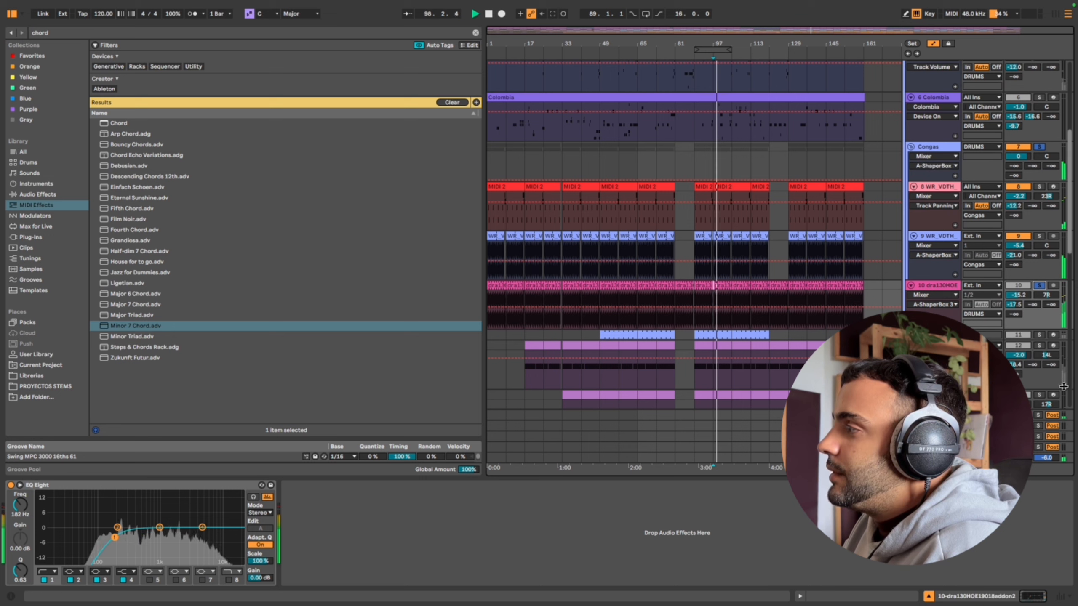
pyautogui.click(1040, 347)
pyautogui.click(911, 335)
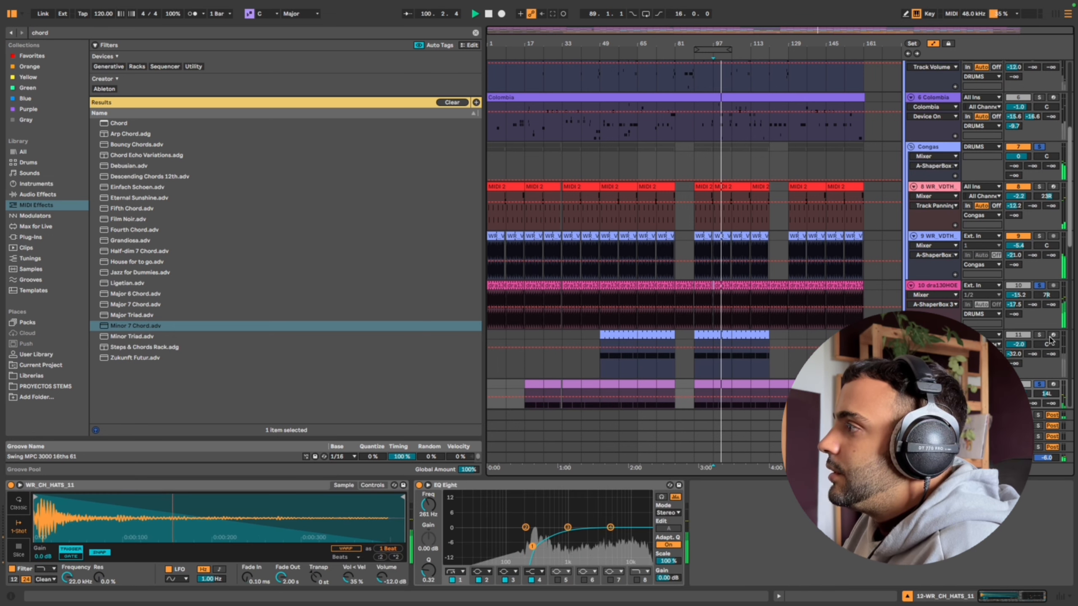
pyautogui.click(1039, 335)
# Add tracks 13 fs3_hat_jazz and 14 Snare Jazz to the soloed percussion during playback
pyautogui.scroll(-3, 1041, 322)
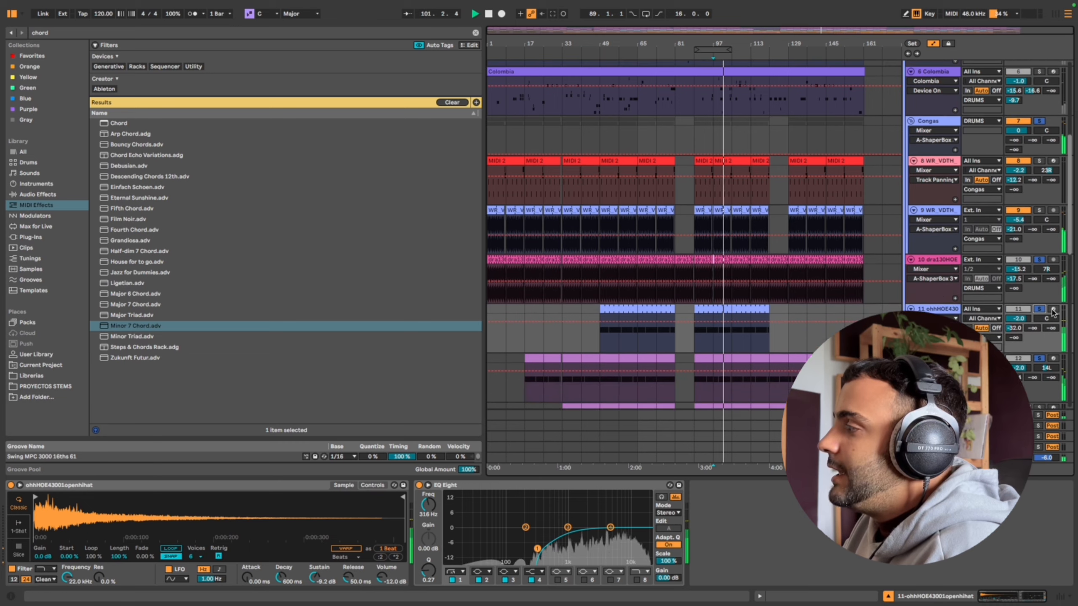
pyautogui.scroll(-1, 1035, 340)
pyautogui.click(1039, 344)
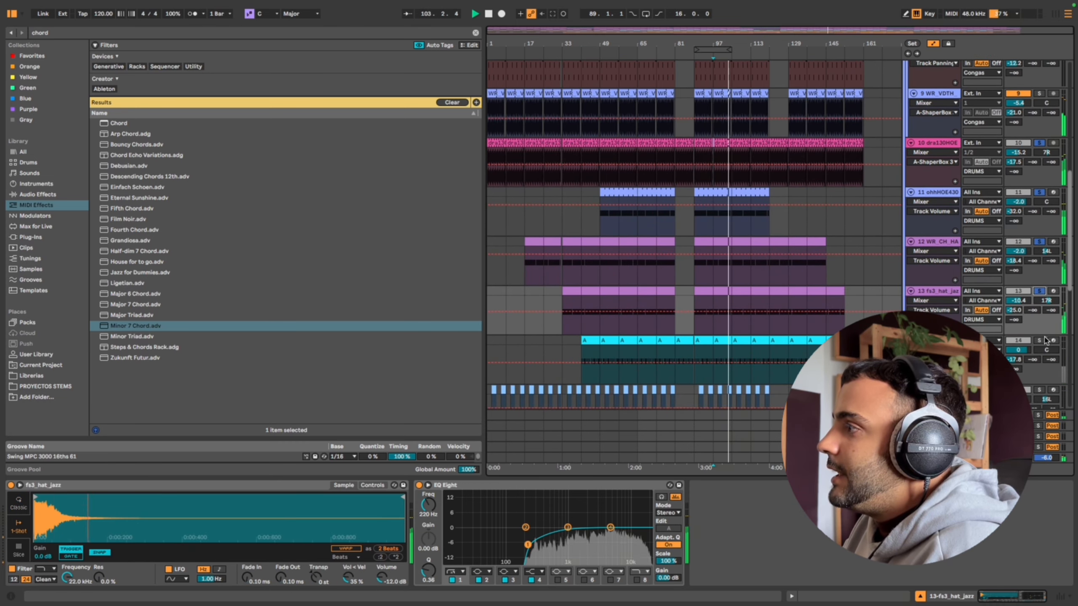
pyautogui.click(1039, 340)
pyautogui.scroll(-3, 1047, 327)
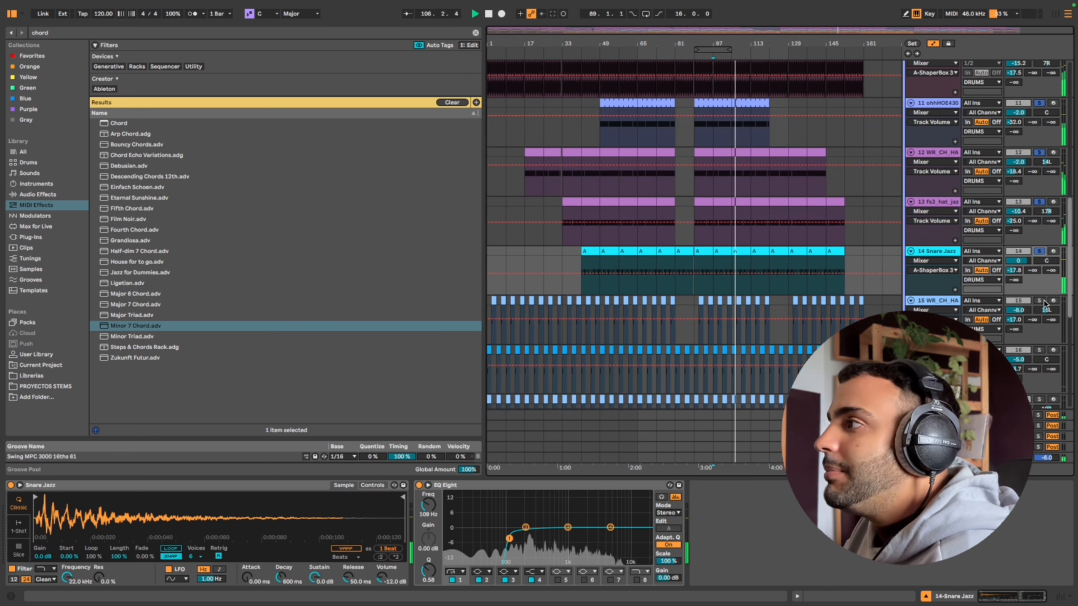
# Add tracks 15 WR_CH_HATS_19, 16 17-hit Snap and 17 WR_CH_PERC_14 to the soloed percussion during playback
pyautogui.click(1040, 301)
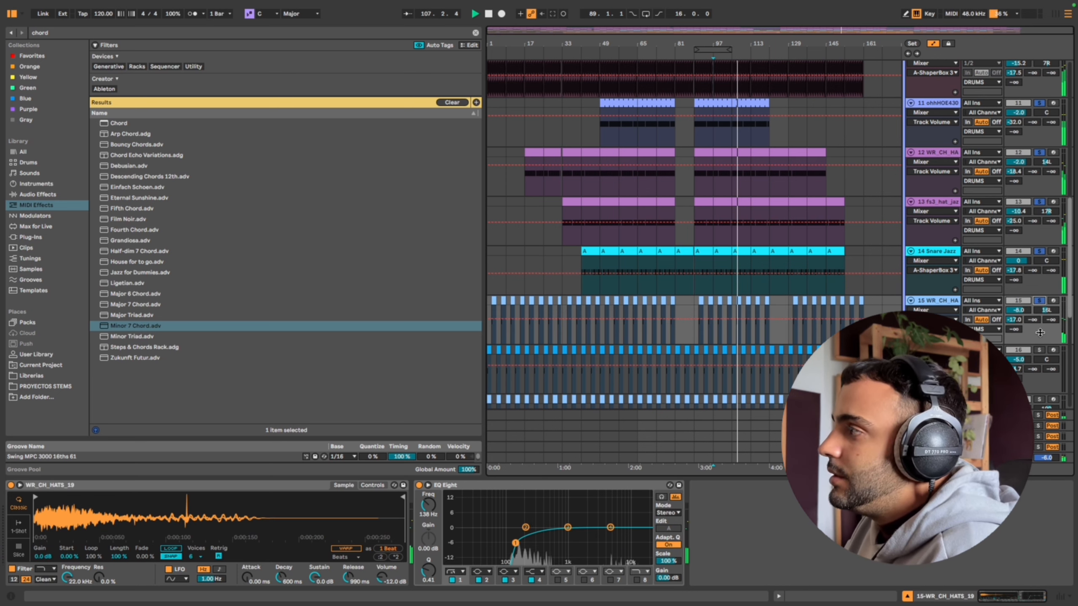
pyautogui.click(1039, 350)
pyautogui.scroll(-3, 1040, 348)
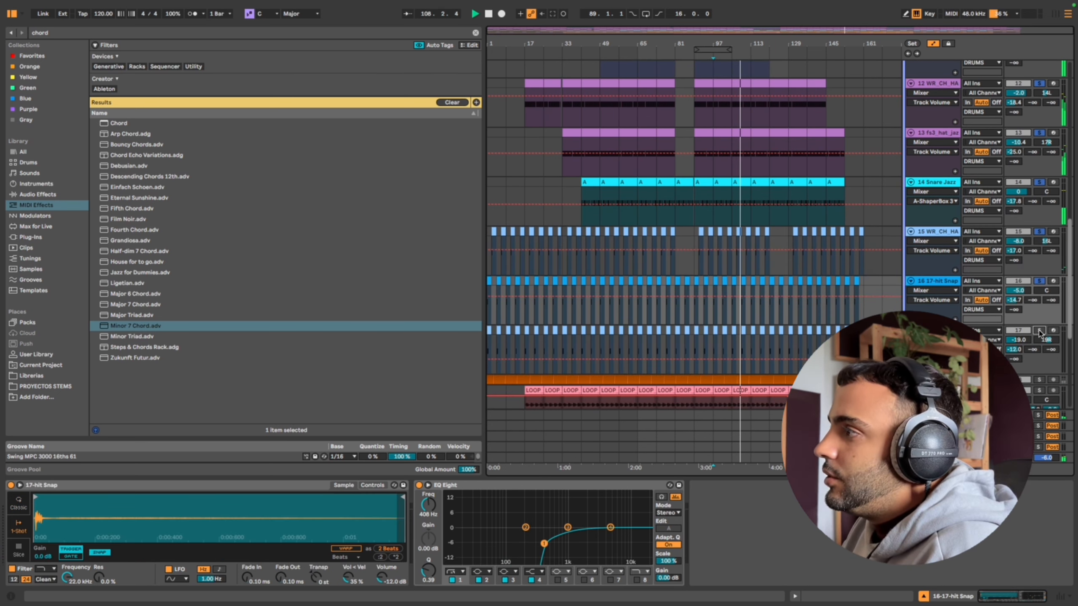
pyautogui.click(1039, 331)
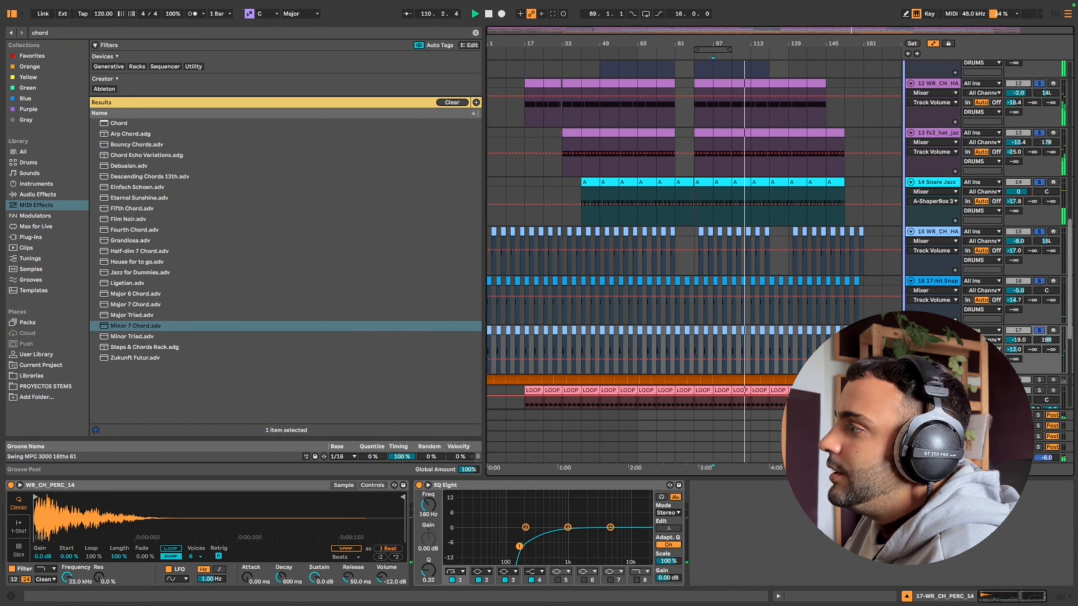
pyautogui.scroll(-5, 988, 329)
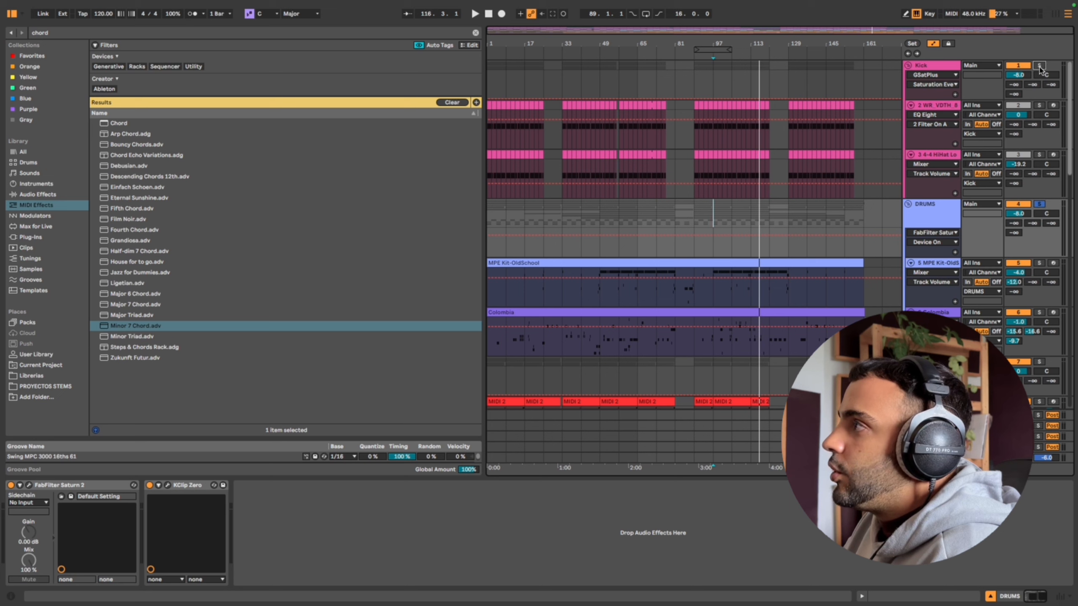
# Solo the Kick group, open its KClip Zero clipper, and play the section to watch the clipping
pyautogui.click(1040, 65)
pyautogui.click(936, 68)
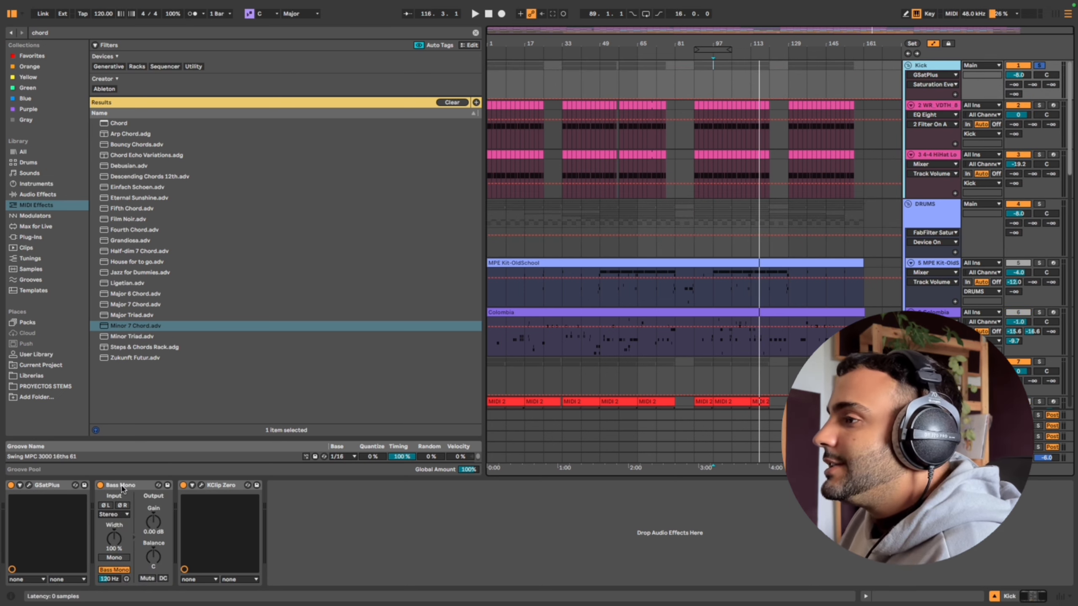
pyautogui.click(201, 486)
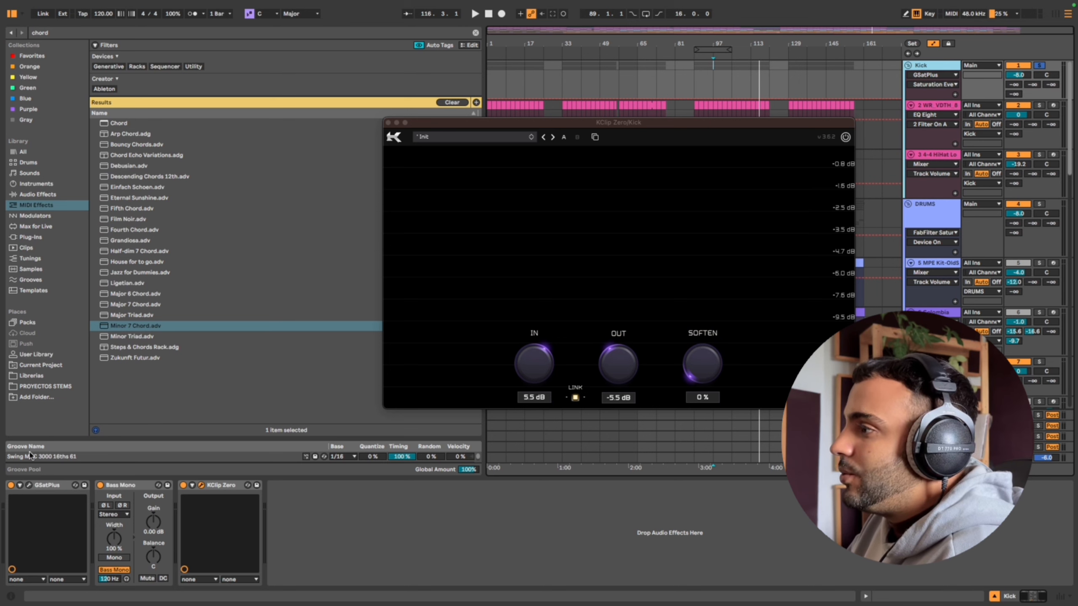
pyautogui.press('space')
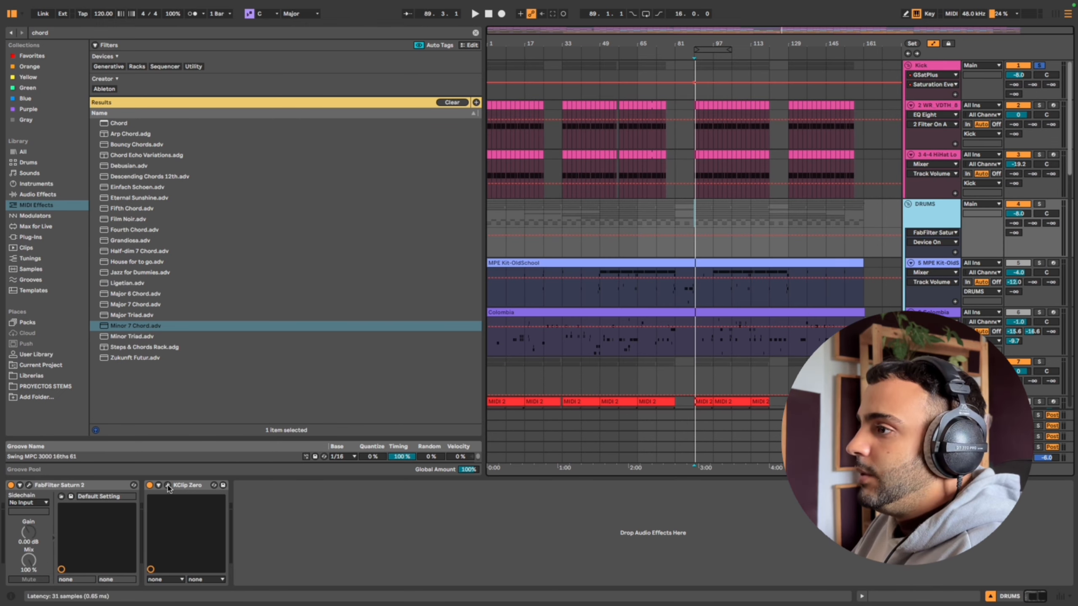
# Open KClip Zero on the DRUMS group, solo DRUMS along with the Kick, and play the section
pyautogui.click(168, 485)
pyautogui.click(1038, 206)
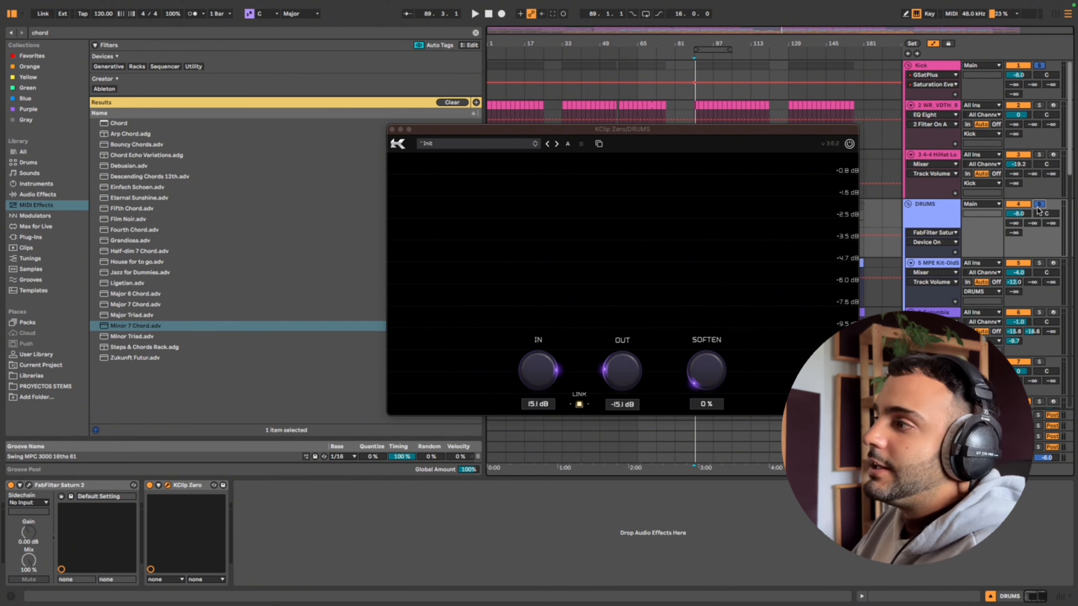
pyautogui.press('space')
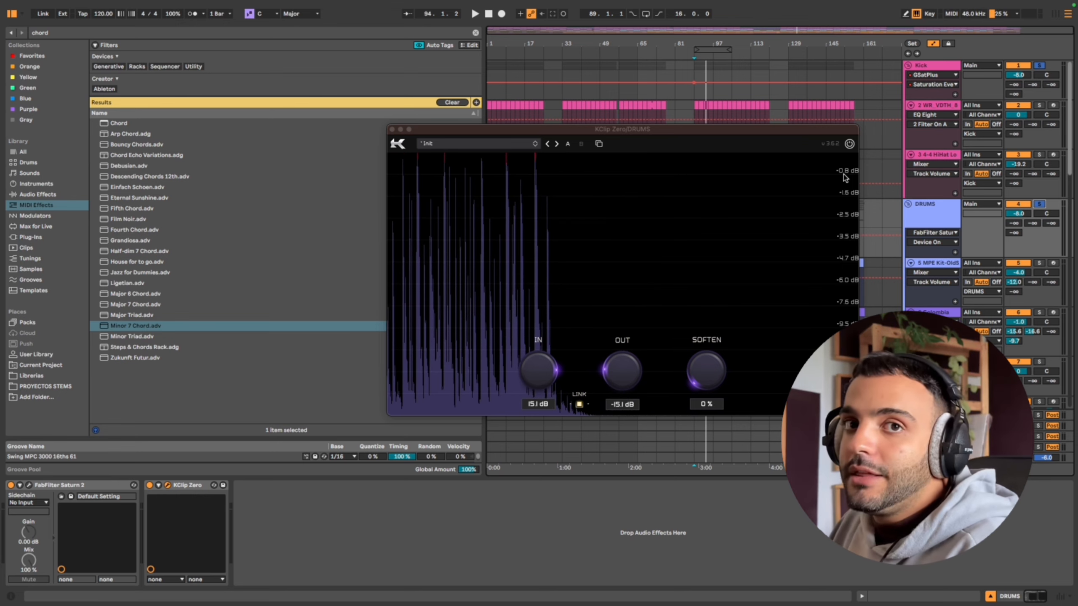
# Solo return A, play the project from bar 57, and open the return's ShaperBox 3 reverb
pyautogui.click(618, 284)
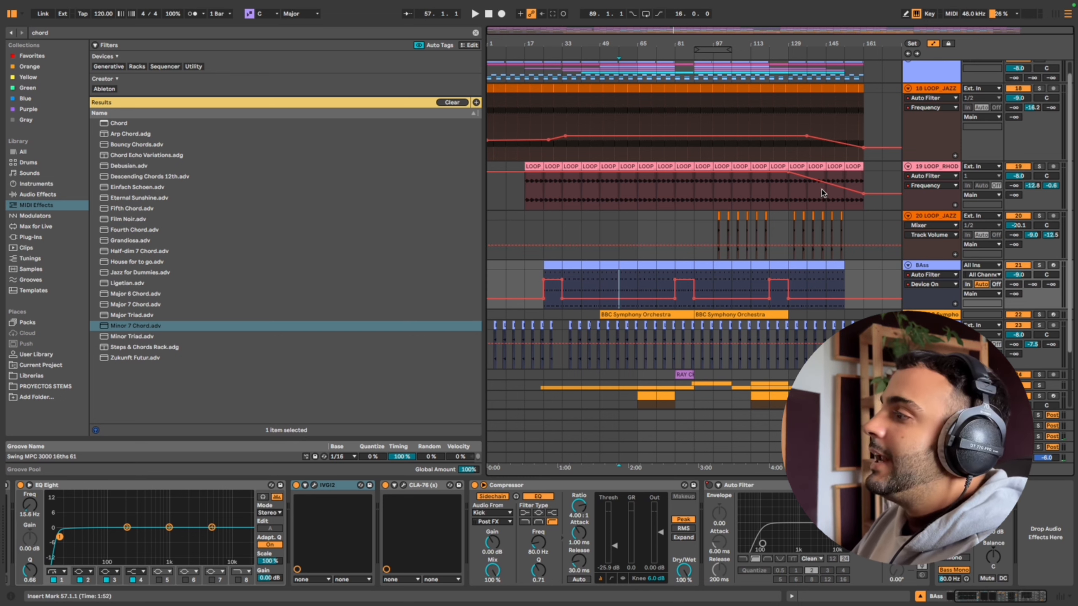
pyautogui.scroll(1, 906, 104)
pyautogui.click(902, 107)
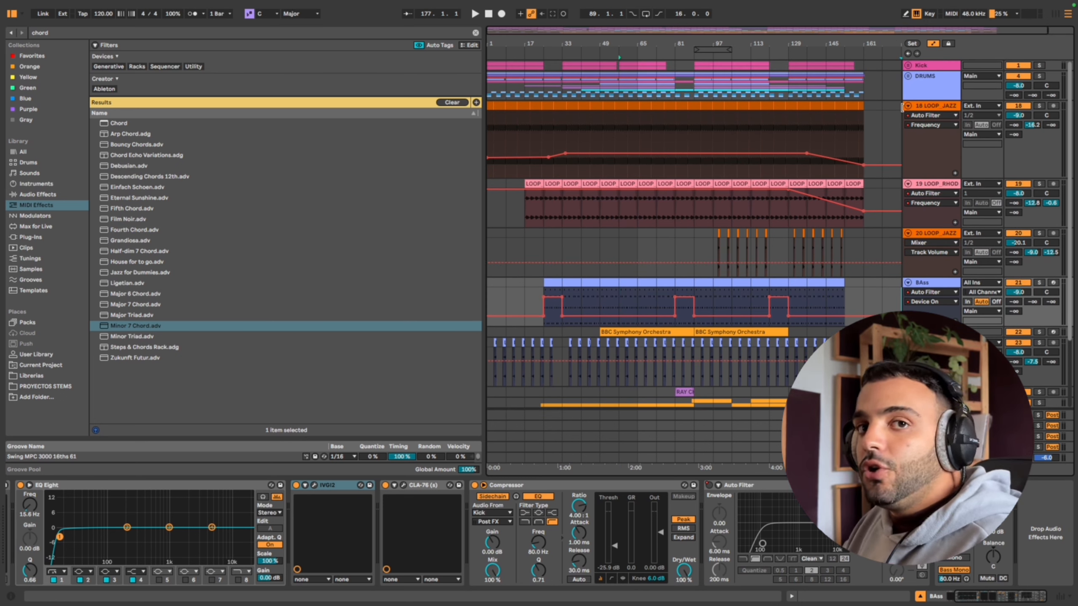
pyautogui.click(1038, 417)
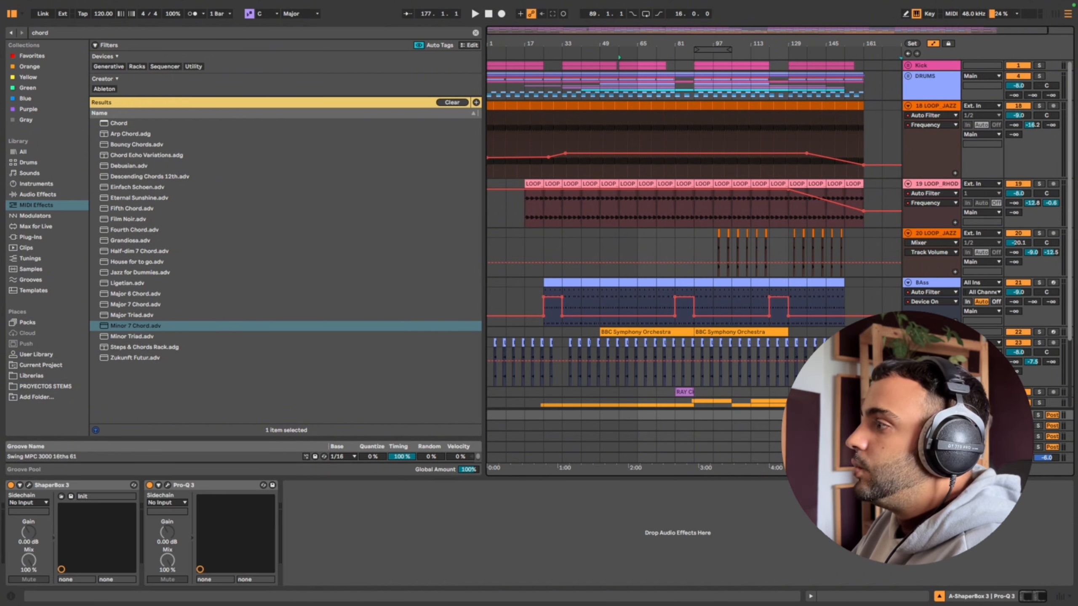
pyautogui.press('space')
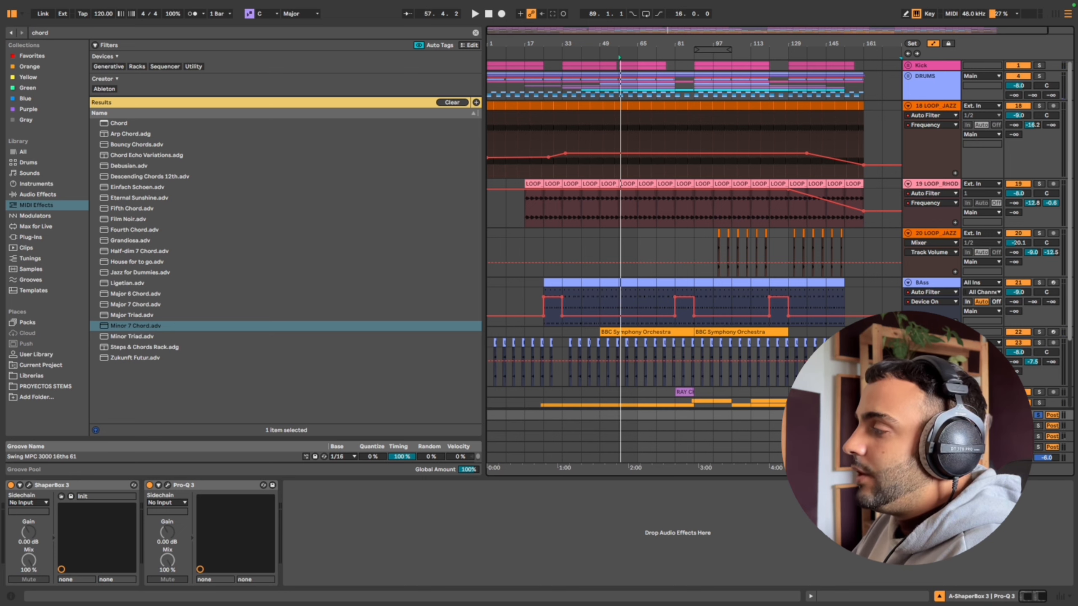
pyautogui.click(29, 486)
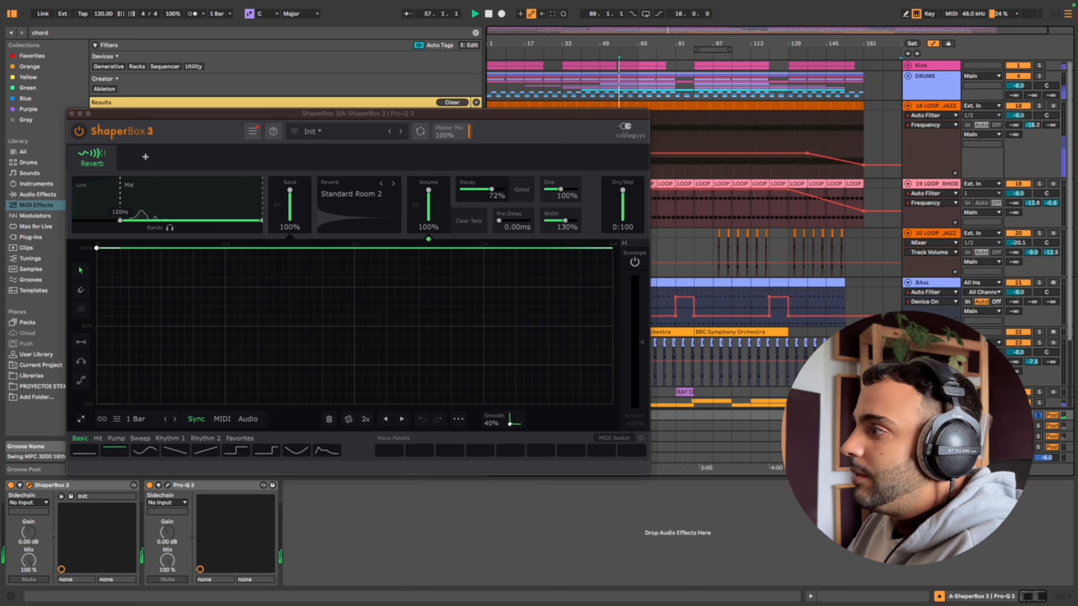
# Unfold the DRUMS group, solo it together with return A, and open return A's ShaperBox 3
pyautogui.click(909, 76)
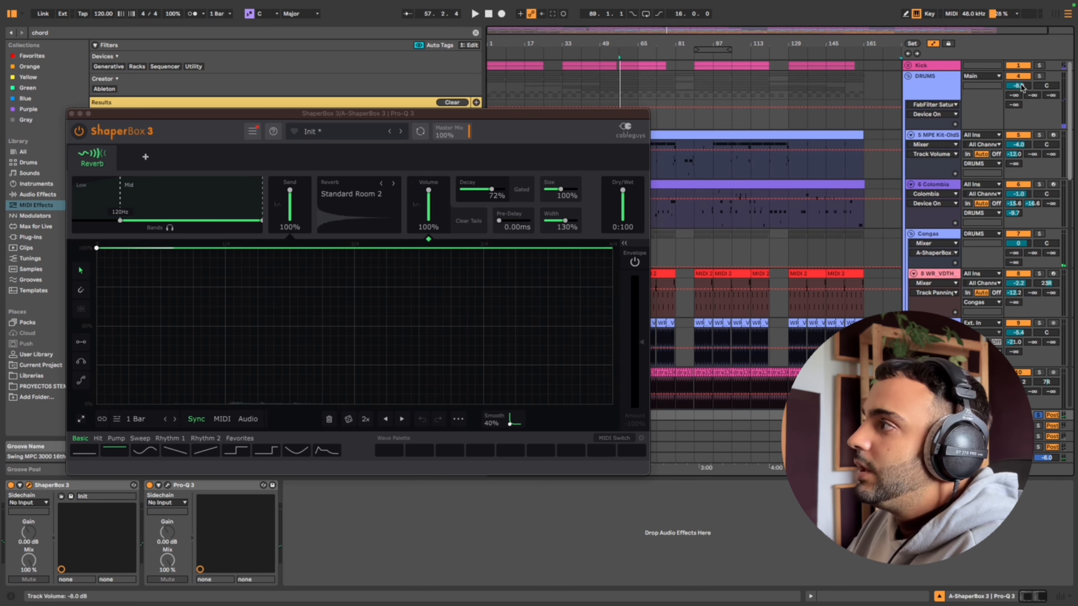
pyautogui.click(1039, 76)
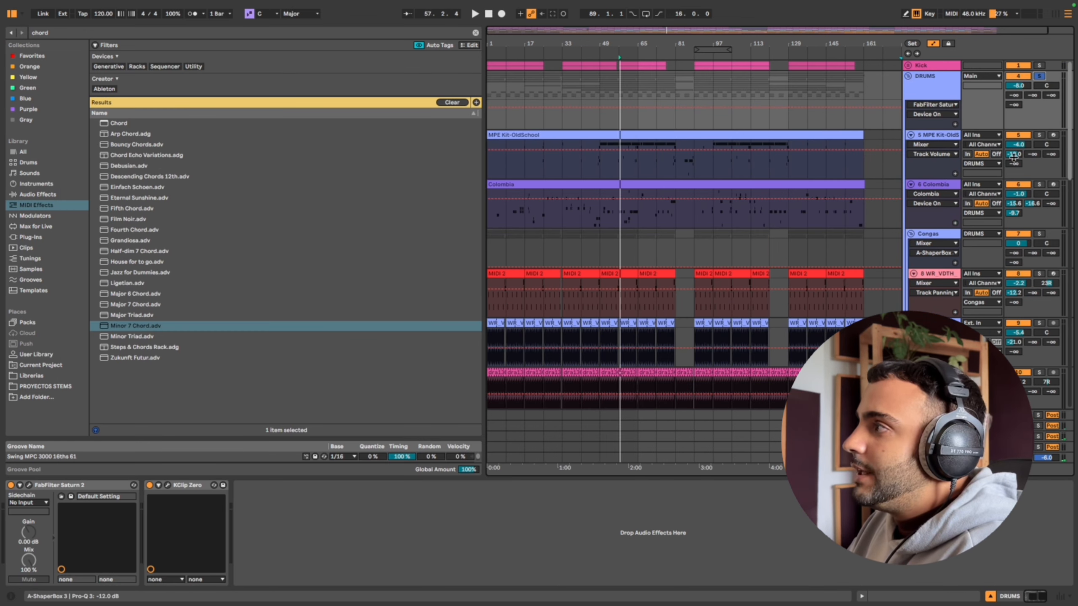
pyautogui.scroll(-5, 1017, 282)
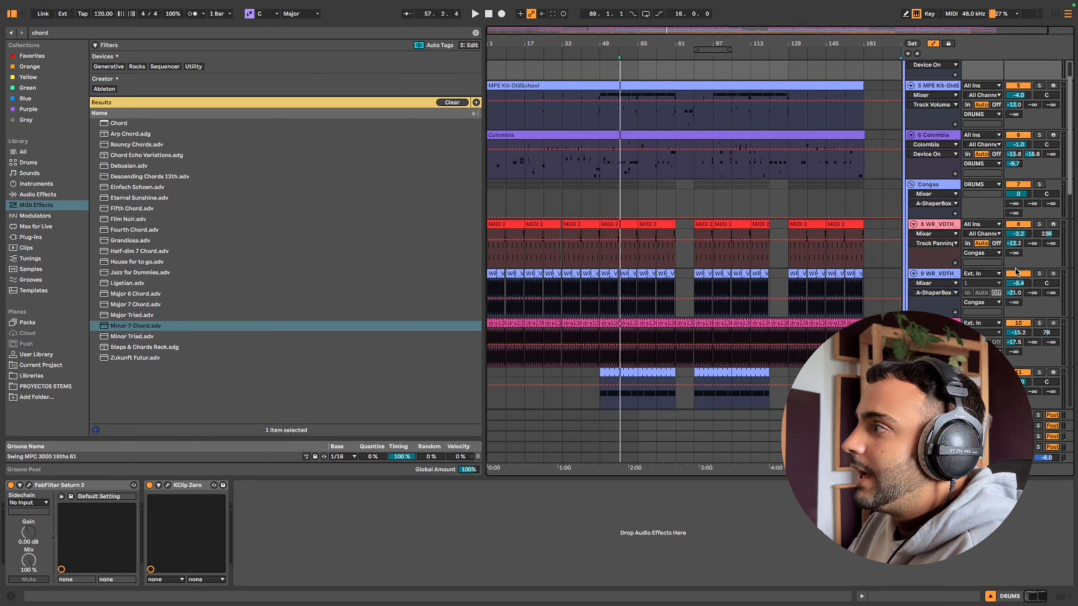
pyautogui.click(1037, 416)
pyautogui.click(29, 485)
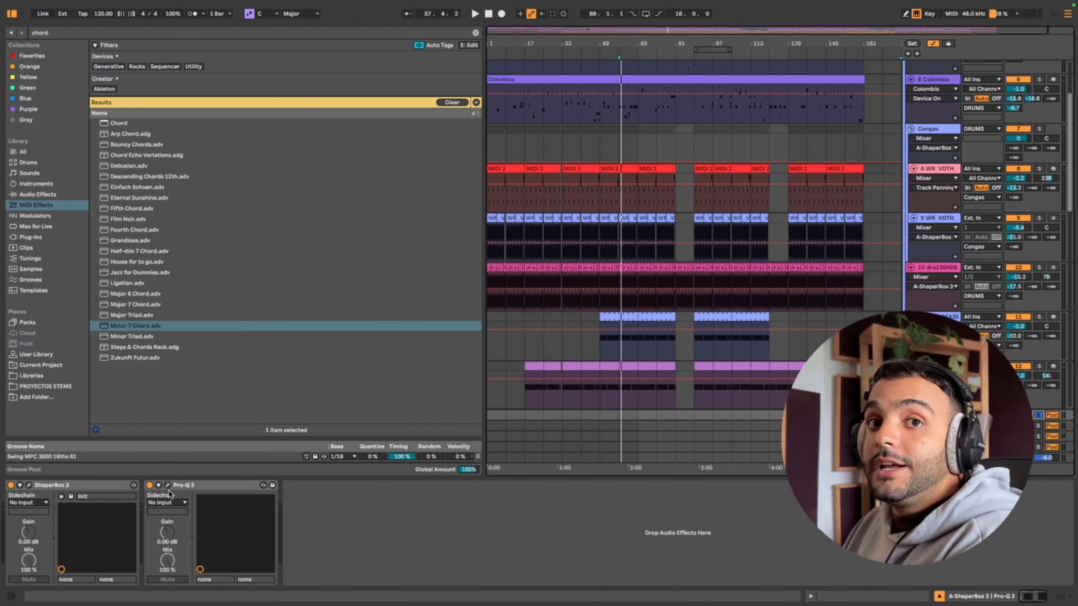
# Open Pro-Q 3 on return A and try adjusting its output mid/side balance during playback
pyautogui.click(167, 485)
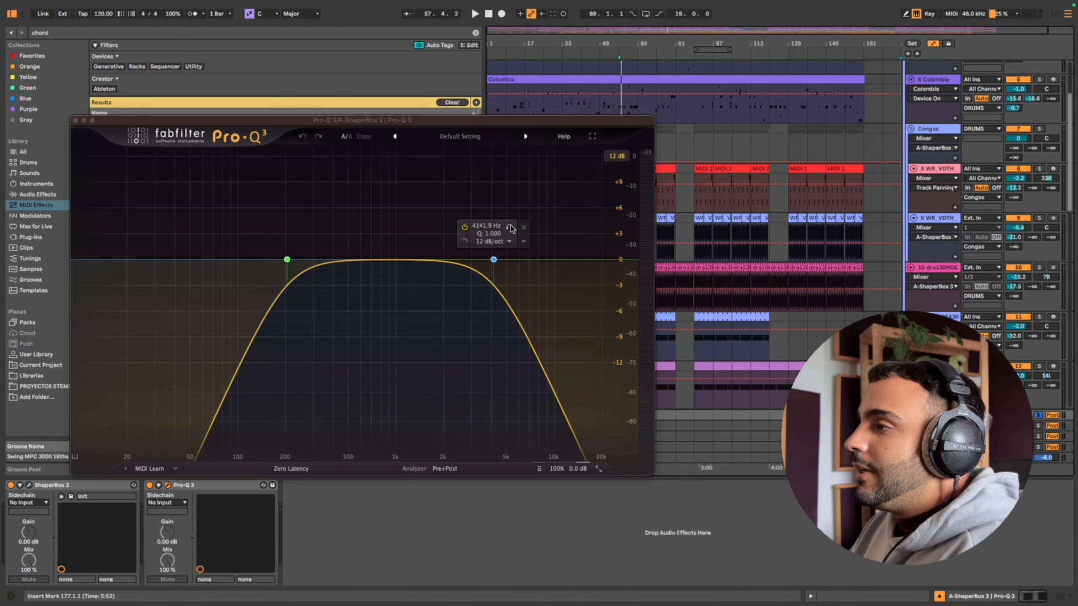
pyautogui.press('space')
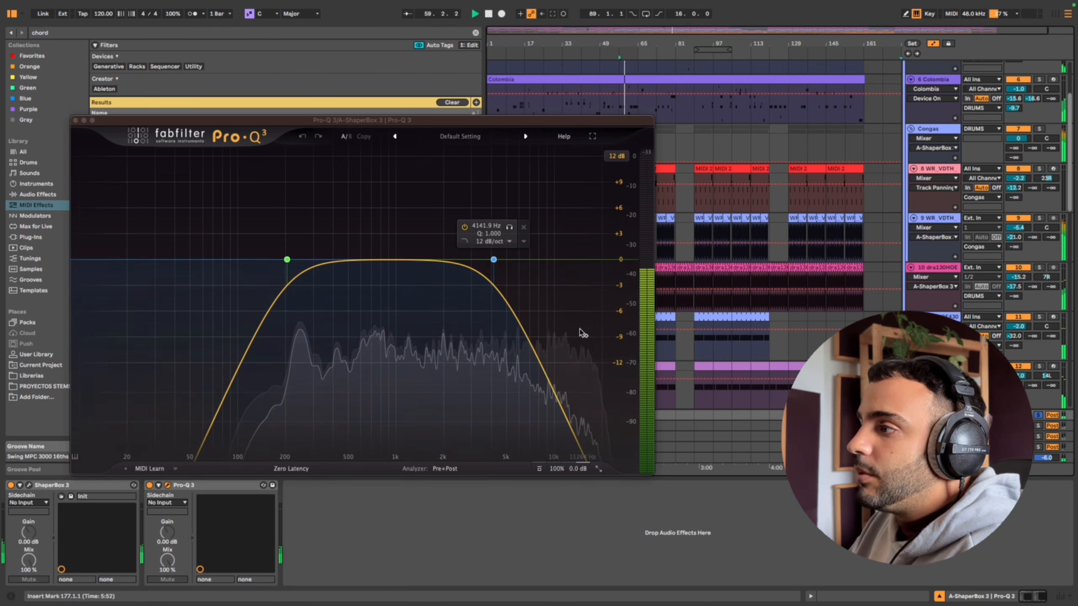
pyautogui.moveTo(577, 467)
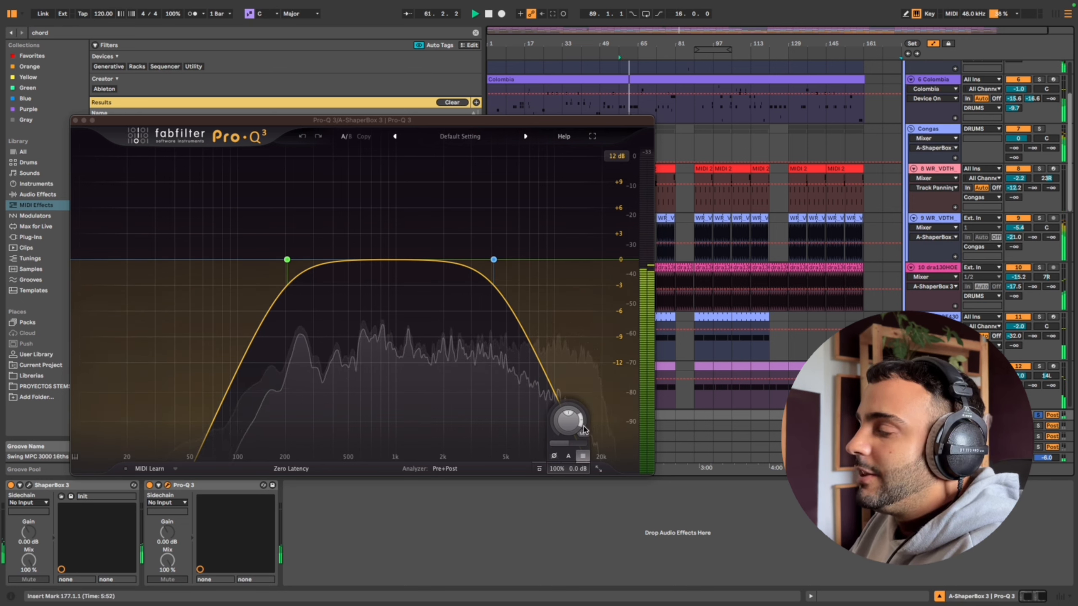
pyautogui.moveTo(582, 422); pyautogui.dragTo(582, 424)
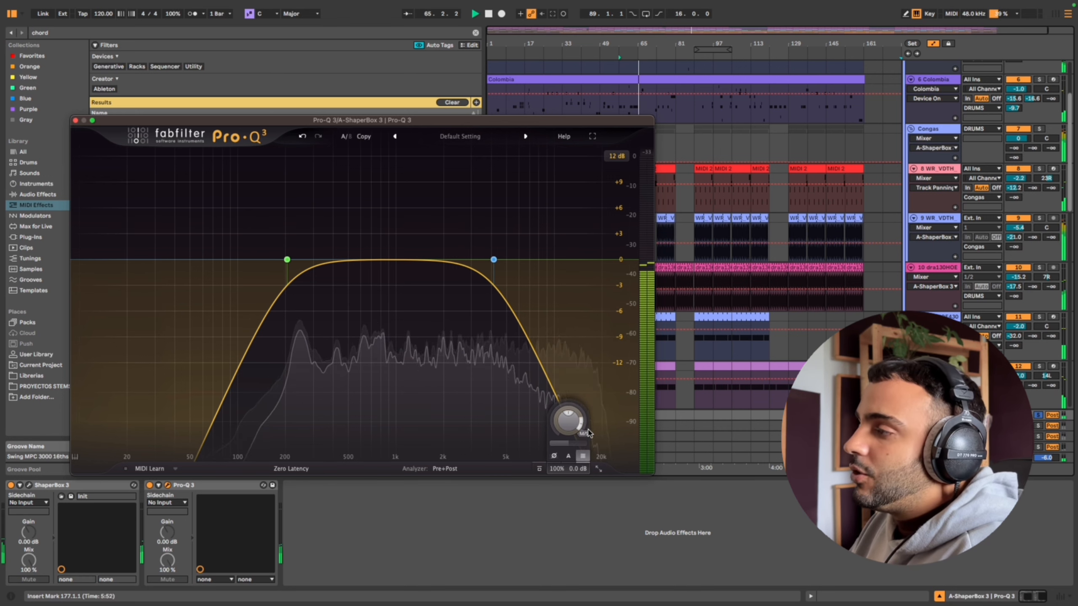
pyautogui.click(75, 120)
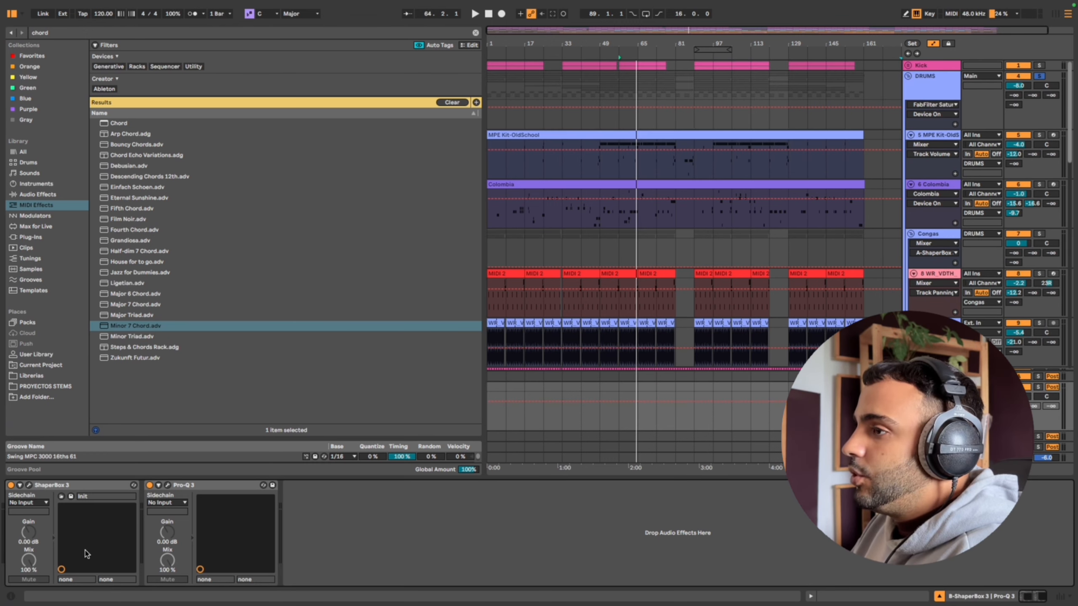
# Examine the ShaperBox 3 reverb settings and the Pro-Q 3 filter curve on return B
pyautogui.click(29, 486)
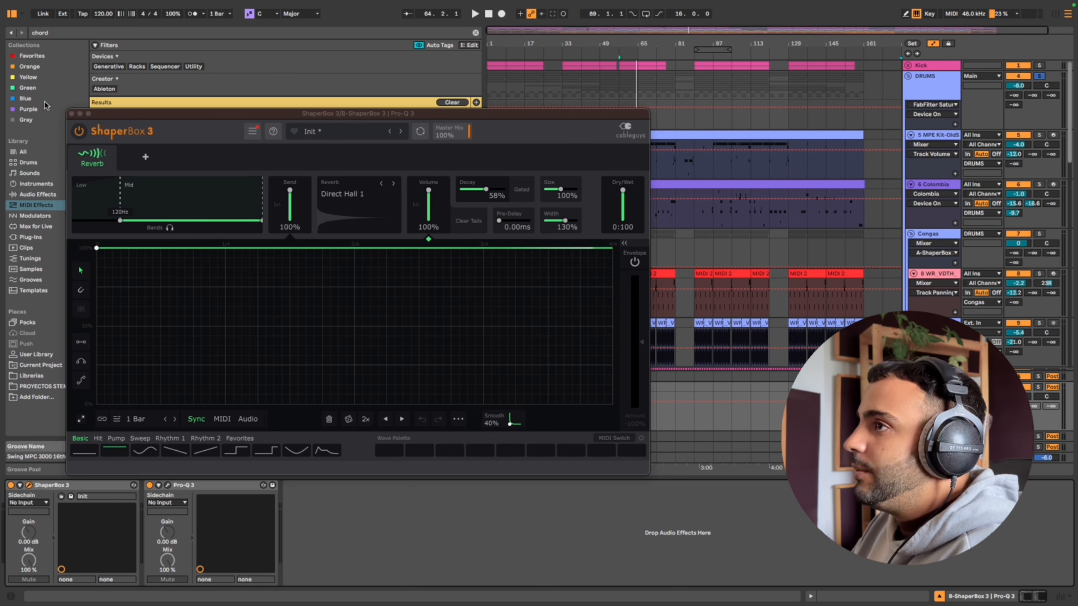
pyautogui.click(72, 114)
pyautogui.click(168, 486)
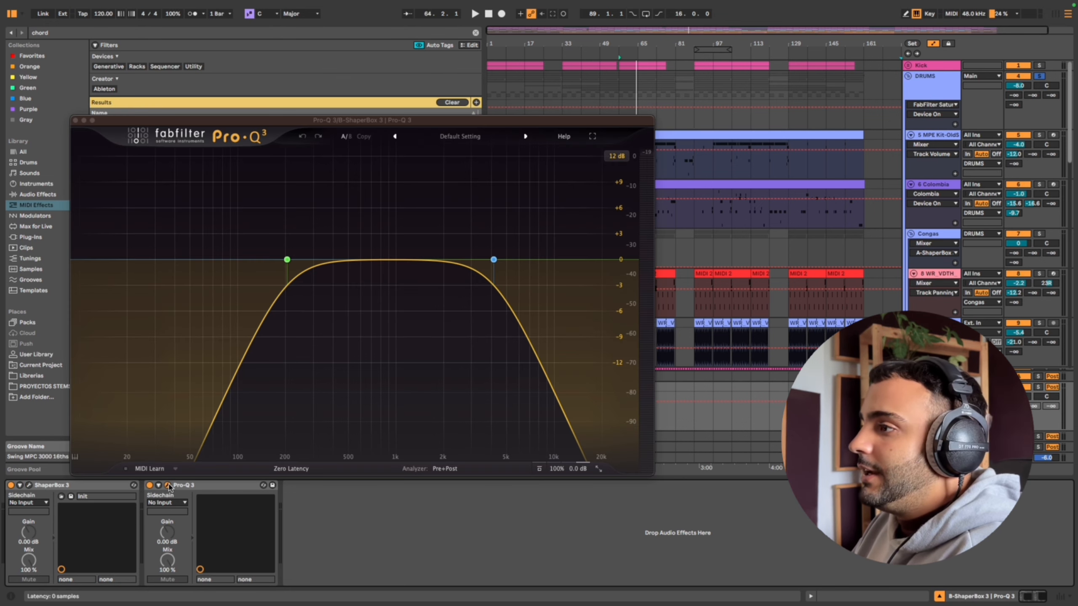
pyautogui.click(75, 121)
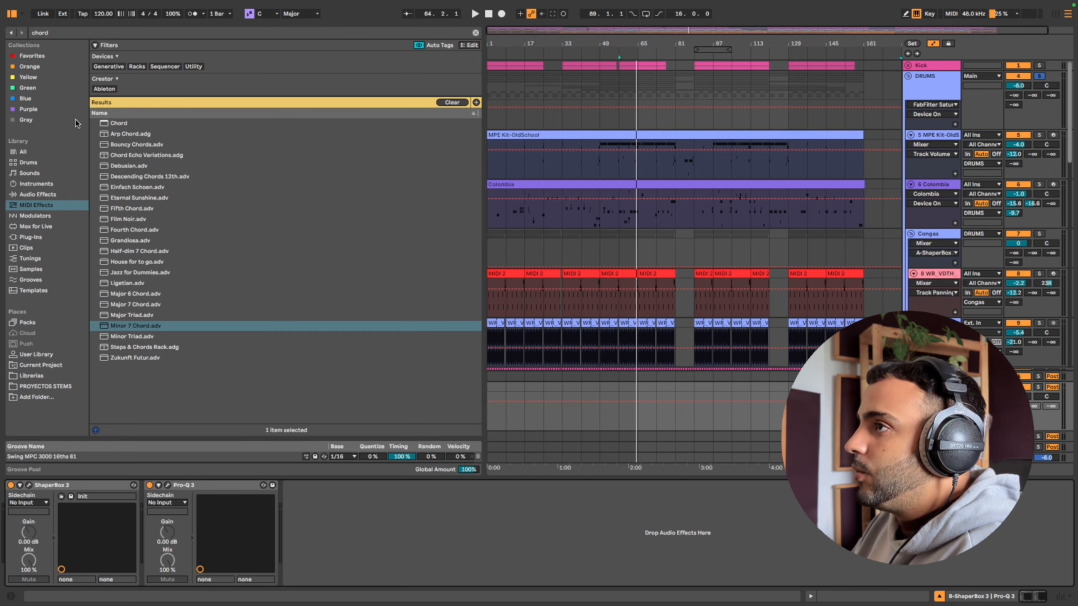
# Add an EQ Eight after Pro-Q 3 on return B, with a low cut at 330 Hz and a high cut at 5 kHz
pyautogui.click(475, 33)
pyautogui.click(43, 195)
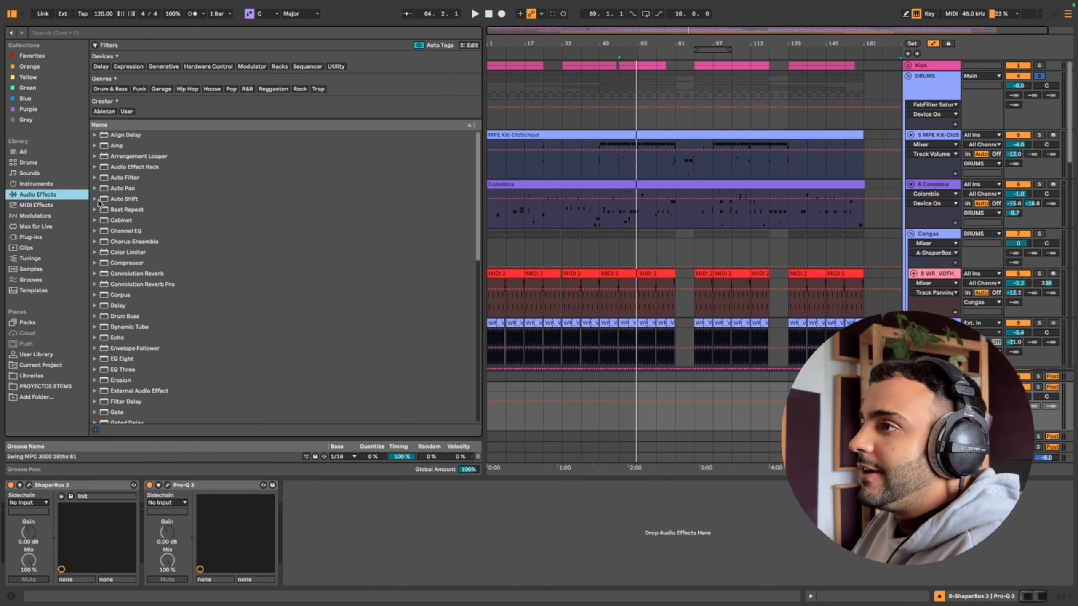
pyautogui.moveTo(117, 356); pyautogui.dragTo(378, 528)
pyautogui.click(327, 572)
pyautogui.click(321, 513)
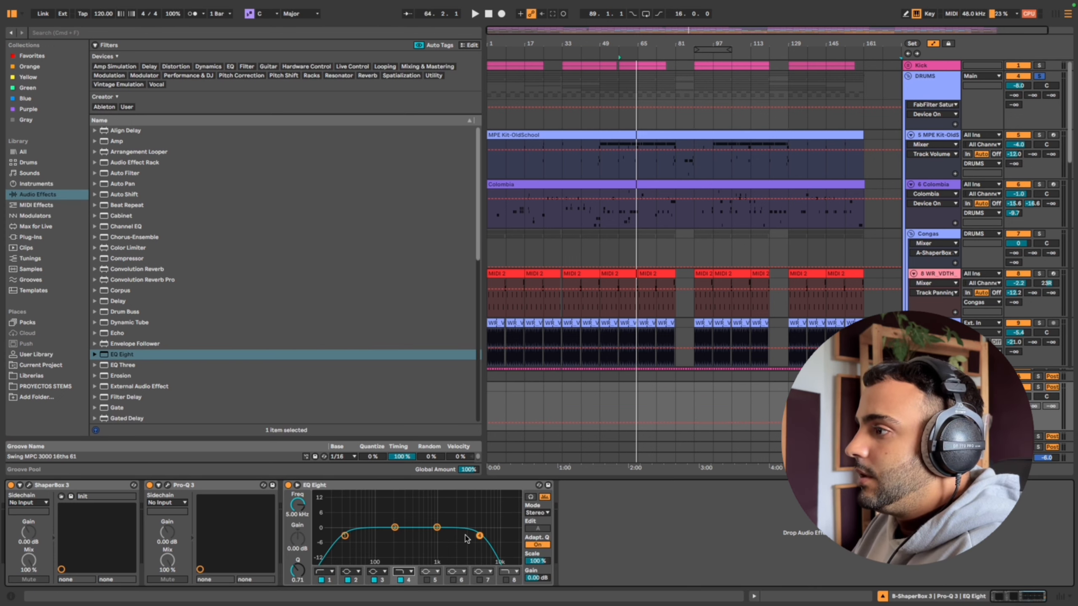
pyautogui.moveTo(345, 536); pyautogui.dragTo(408, 534)
# Add a Utility in Mid/Side mode set to 81S after the EQ Eight on return B, and remove both devices
pyautogui.scroll(-6, 204, 309)
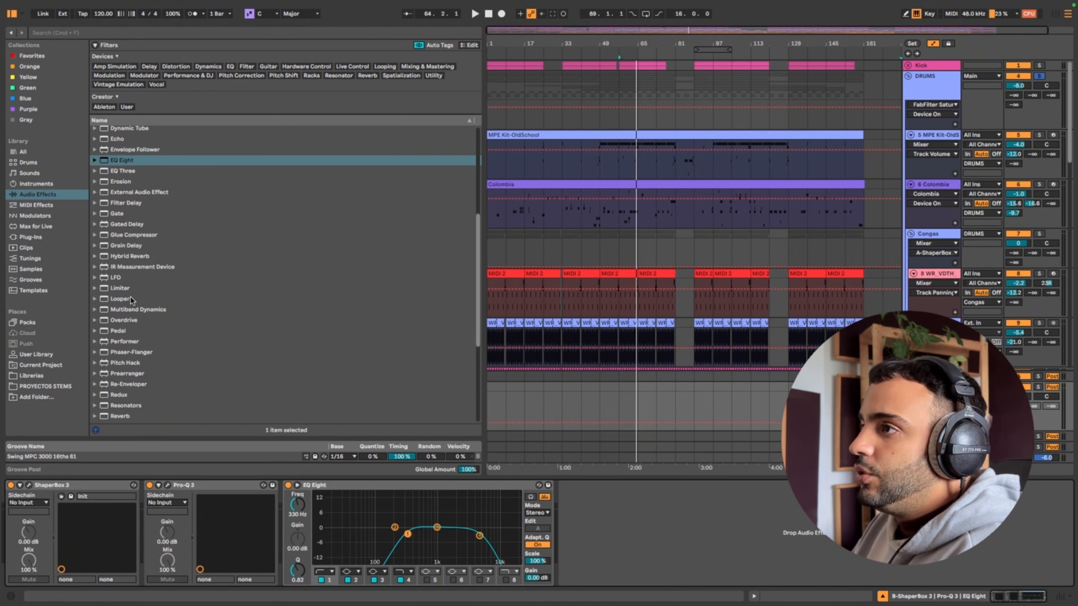
pyautogui.scroll(-6, 162, 358)
pyautogui.moveTo(159, 364); pyautogui.dragTo(650, 554)
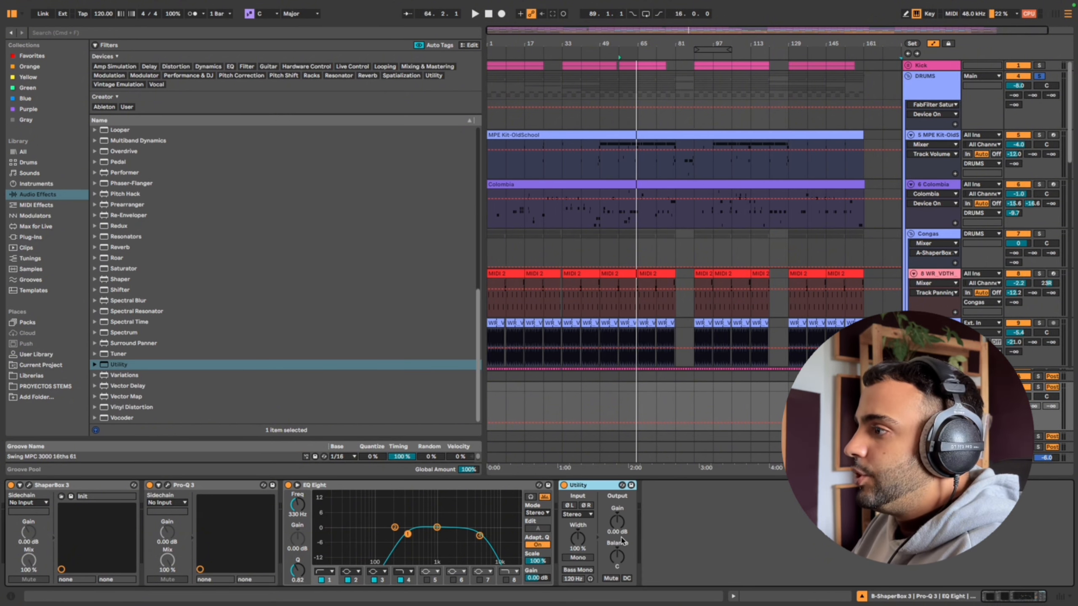
pyautogui.rightClick(580, 542)
pyautogui.click(616, 468)
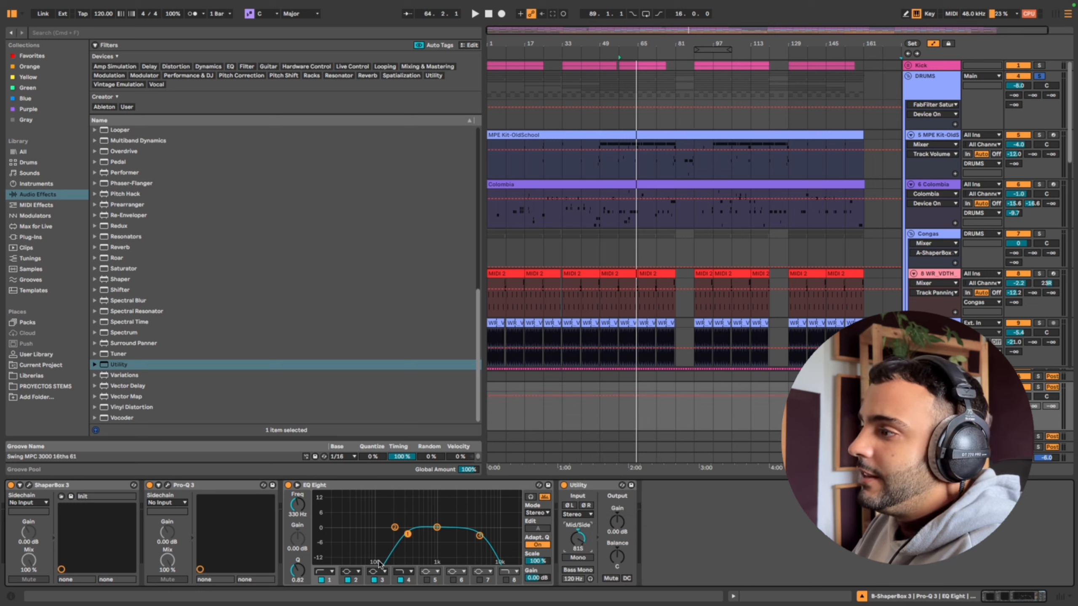
pyautogui.click(422, 488)
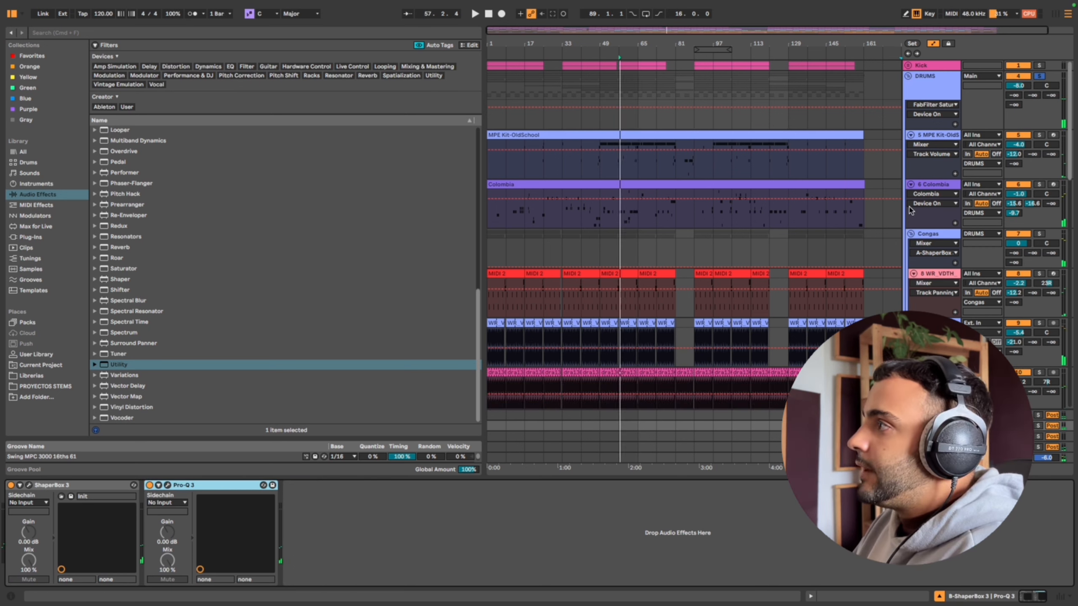
# Fold the Congas group and display the devices of track 6 Colombia
pyautogui.click(910, 235)
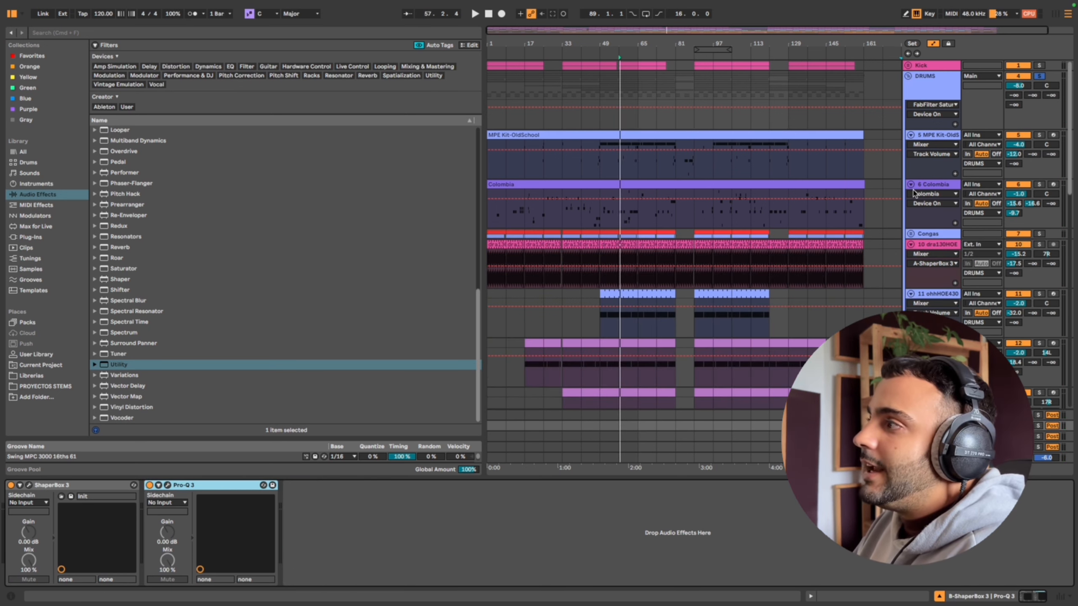
pyautogui.click(953, 185)
pyautogui.scroll(-15, 934, 188)
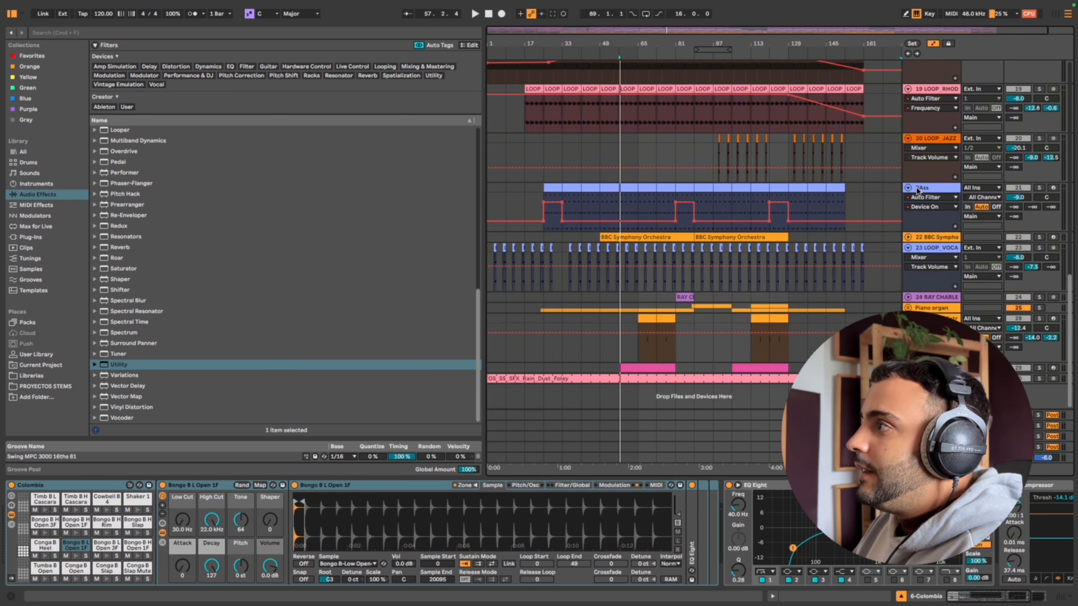
pyautogui.scroll(3, 1008, 108)
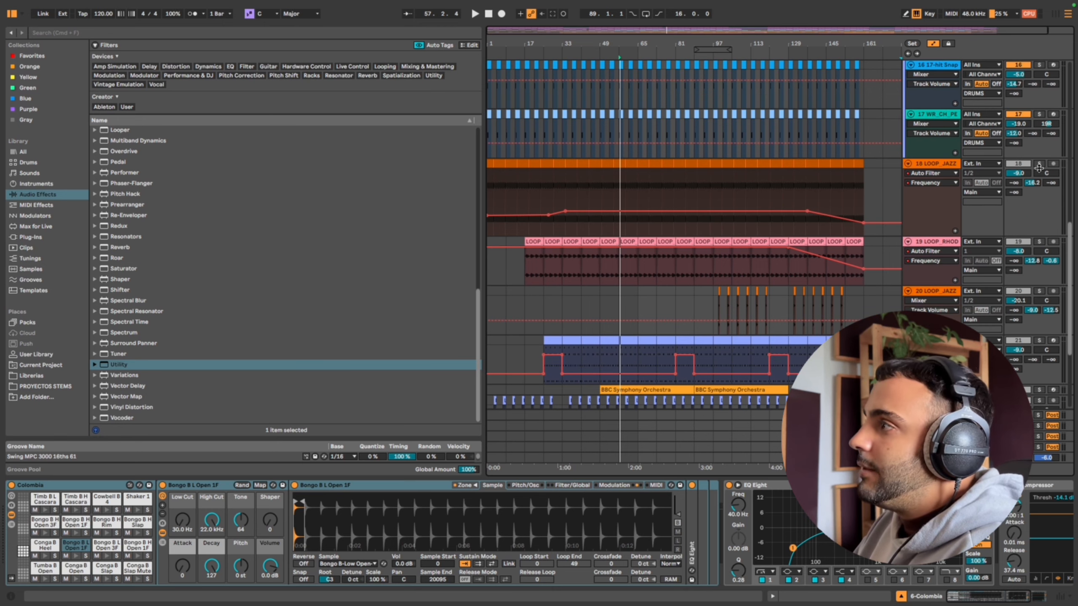
# Audition track 18 LOOP_JAZZ and track 19 LOOP_RHODES one after the other in solo during playback
pyautogui.click(1039, 164)
pyautogui.press('space')
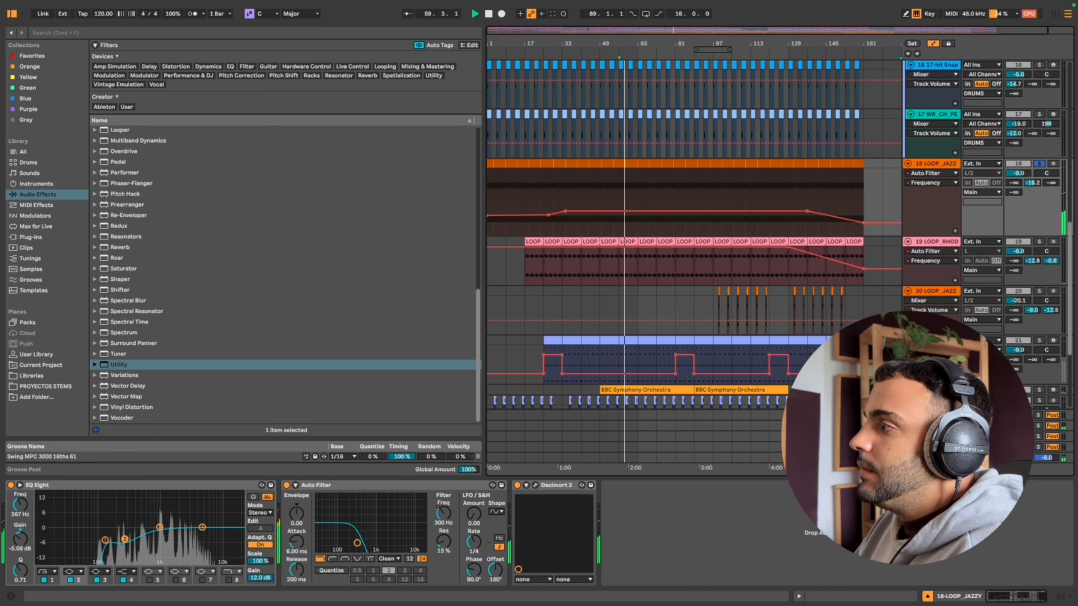
pyautogui.click(1039, 241)
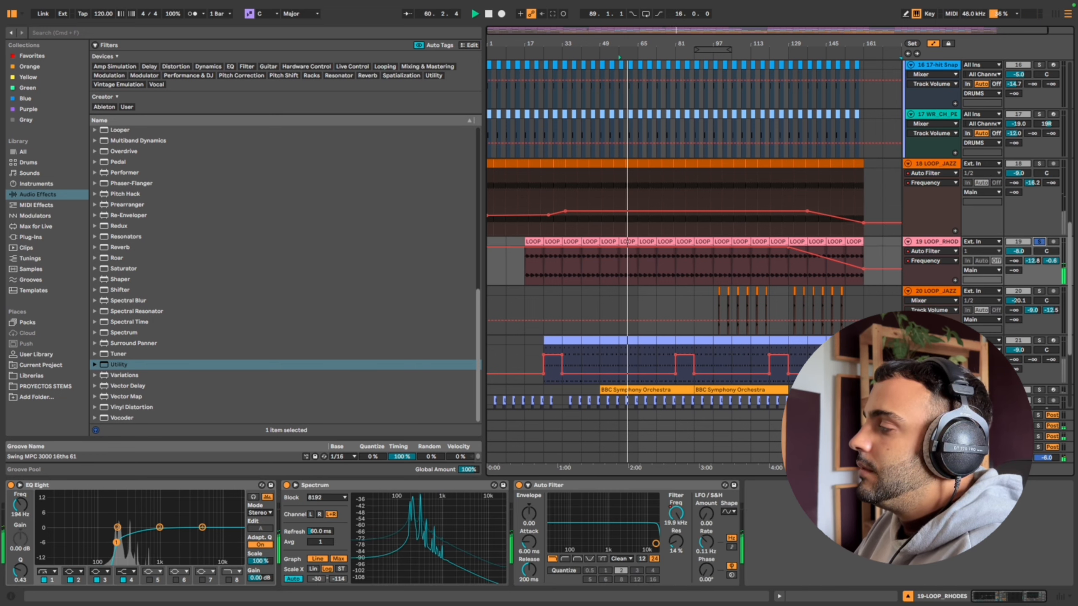
pyautogui.scroll(-3, 1037, 206)
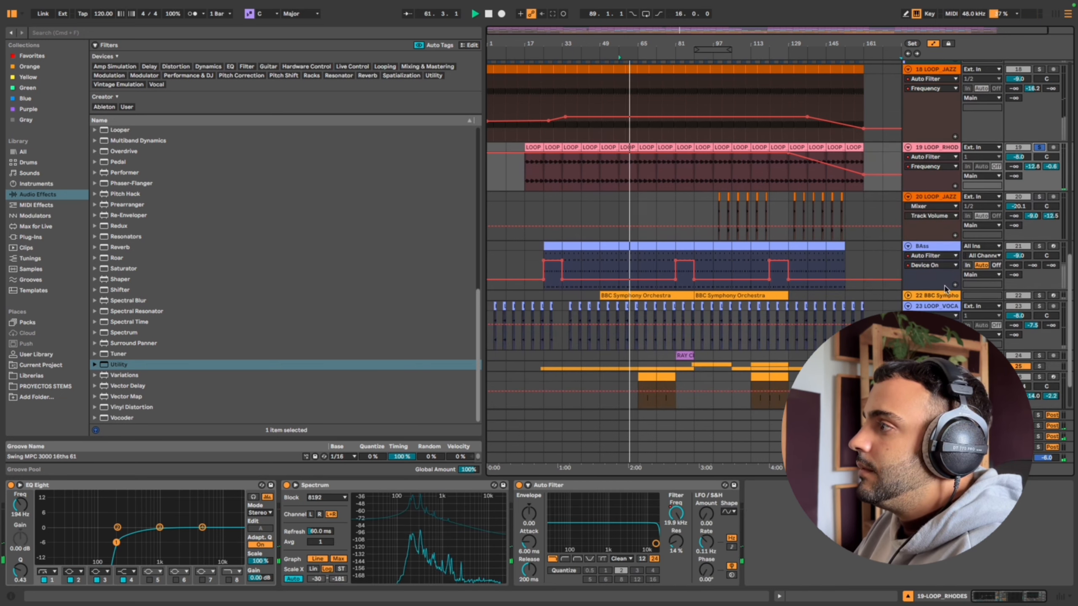
pyautogui.press('space')
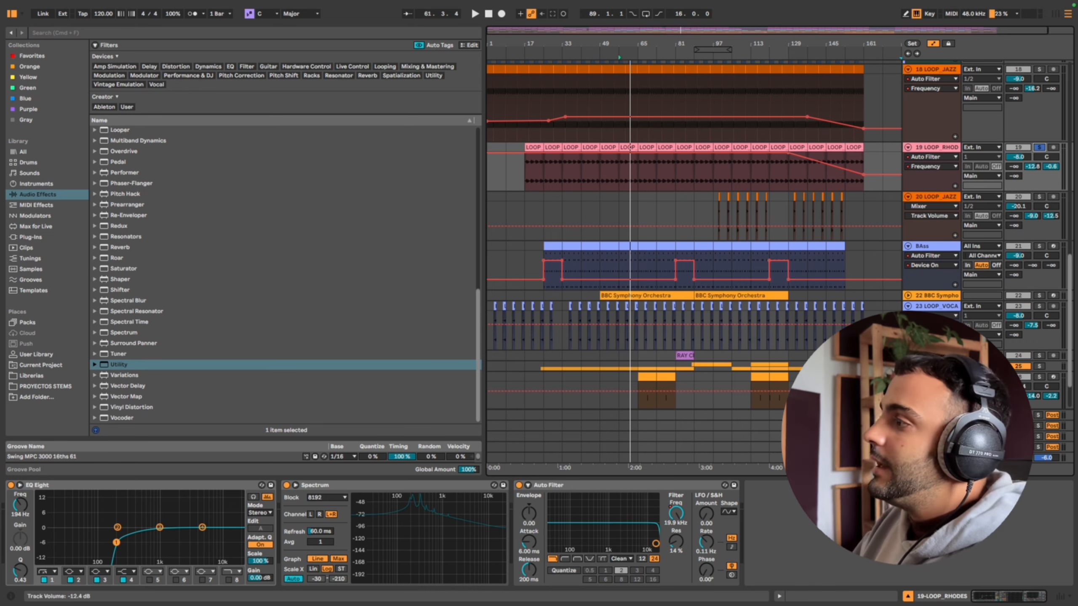
# Examine the Tekturon delay settings and the Pro-Q 3 curve on return C
pyautogui.click(932, 437)
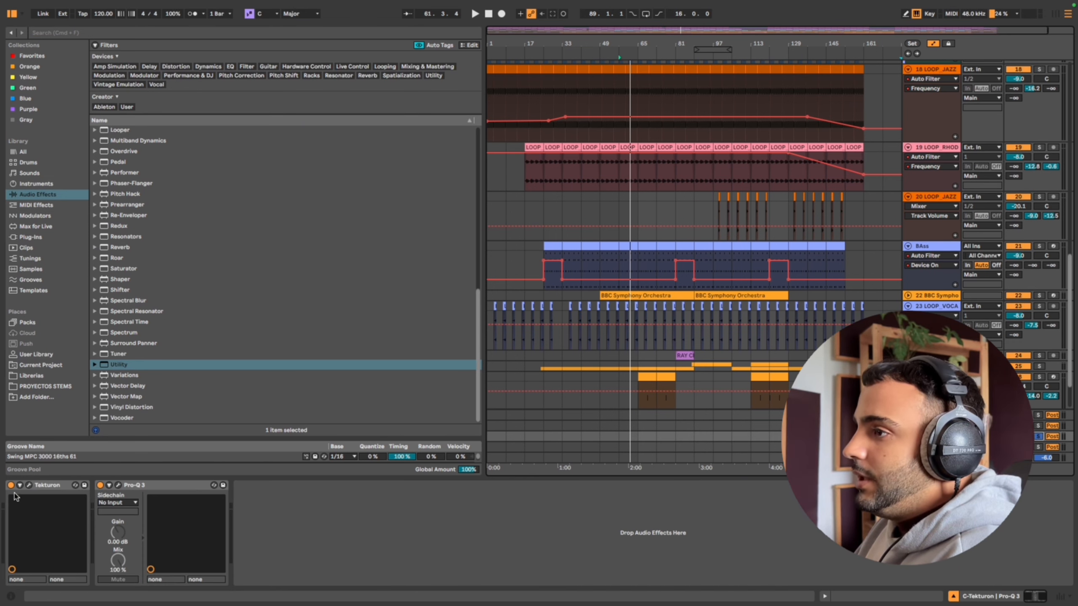
pyautogui.click(29, 485)
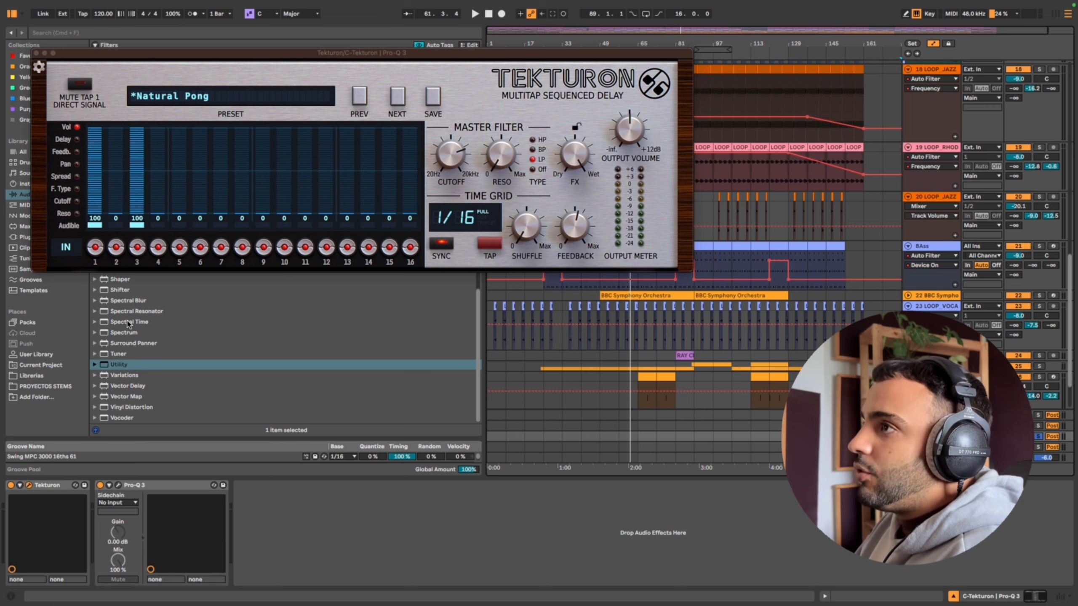
pyautogui.click(119, 485)
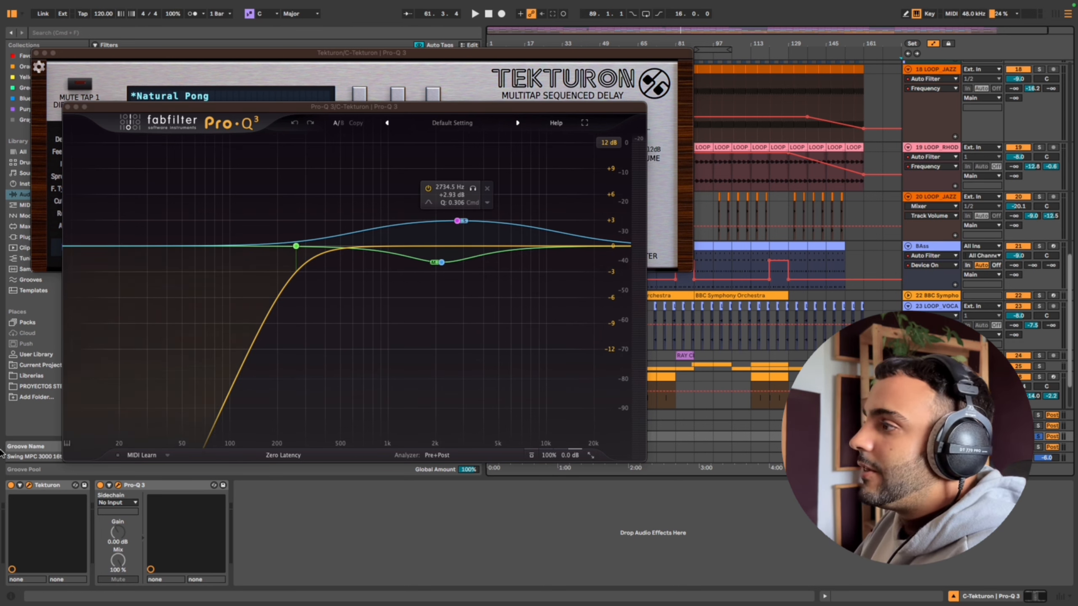
# Compare return C with Pro-Q 3 bypassed and active during playback, and close both plug-in windows
pyautogui.press('space')
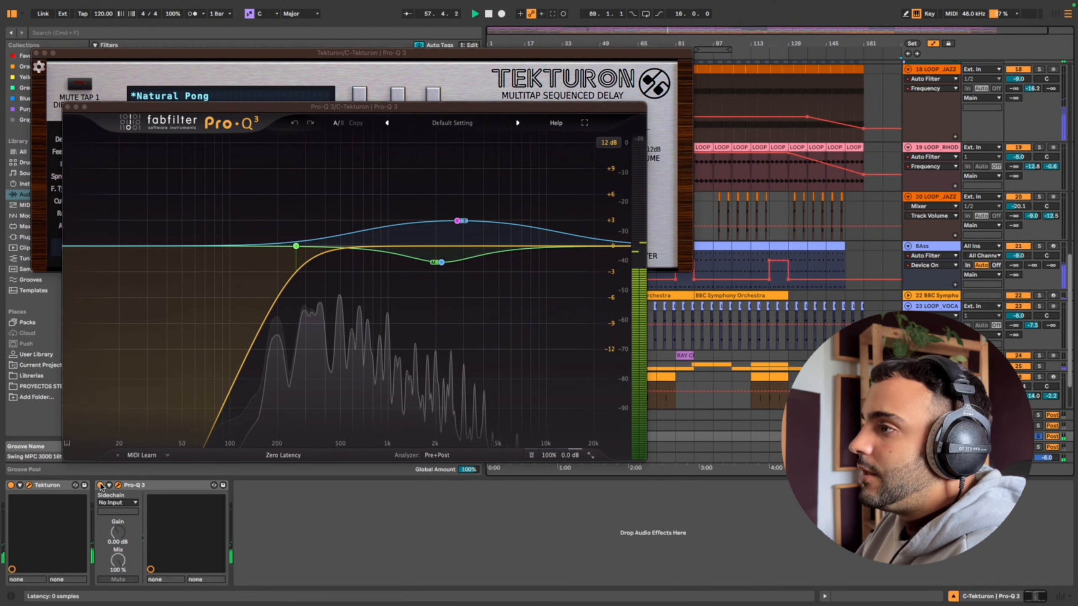
pyautogui.click(101, 486)
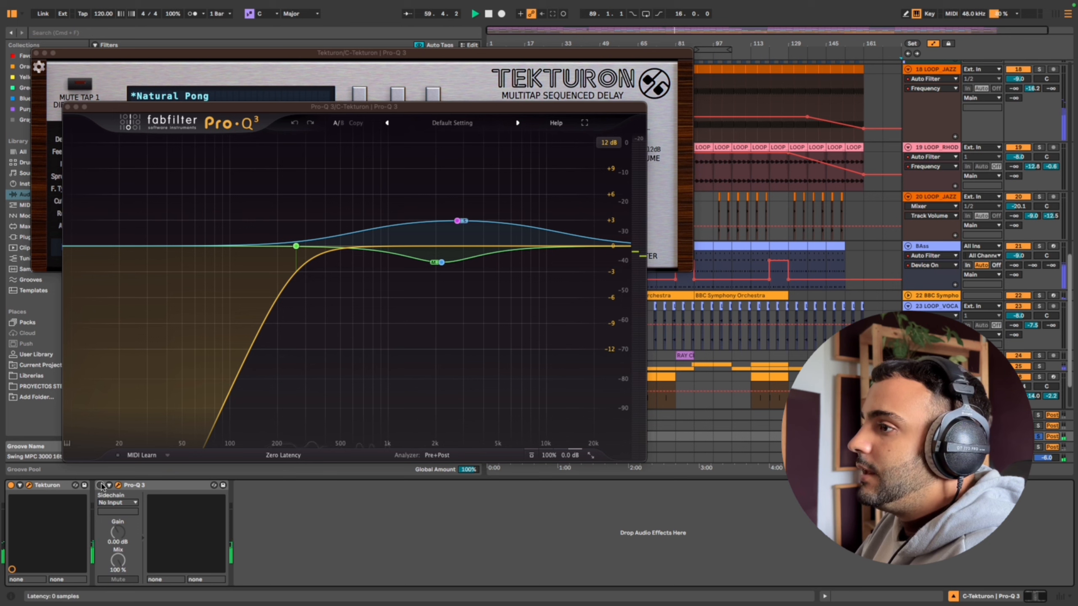
pyautogui.click(101, 486)
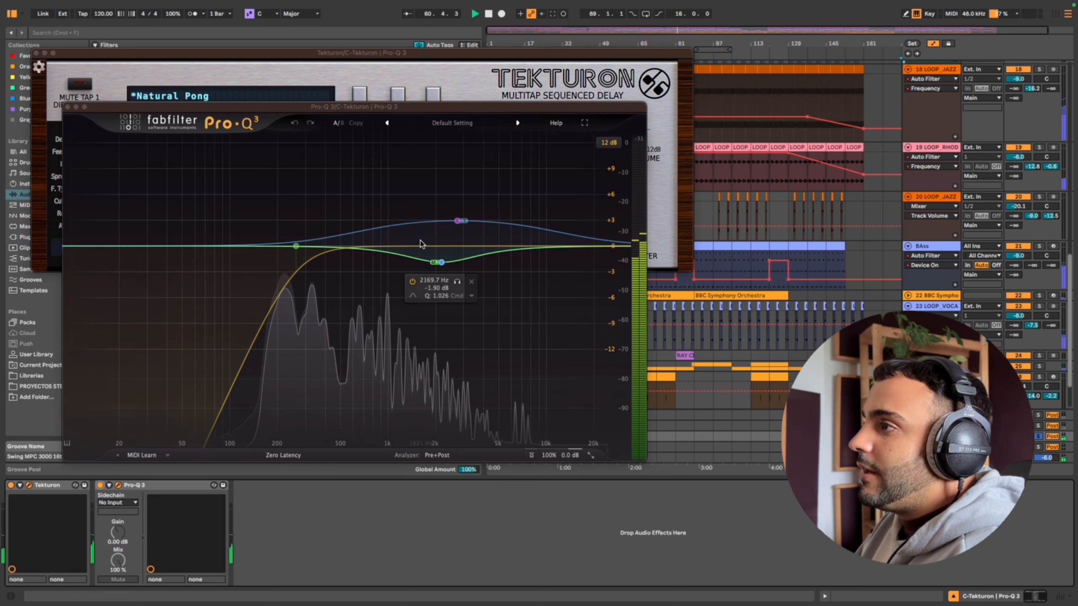
pyautogui.click(68, 107)
pyautogui.click(36, 52)
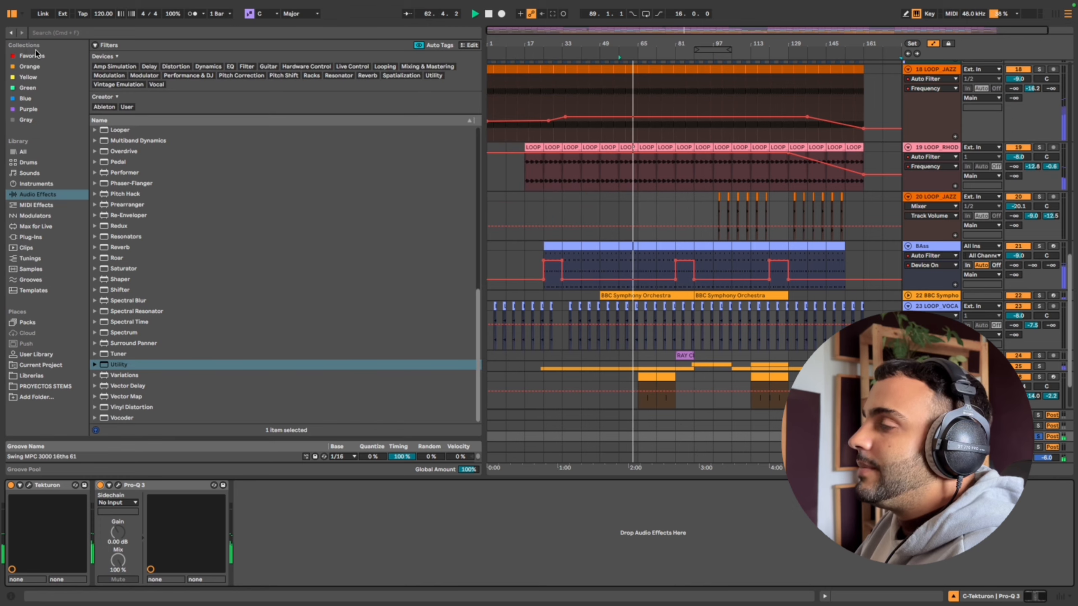
# Unfold the Piano organ group and audition track 27 TRITON Extreme in solo
pyautogui.scroll(-3, 1030, 252)
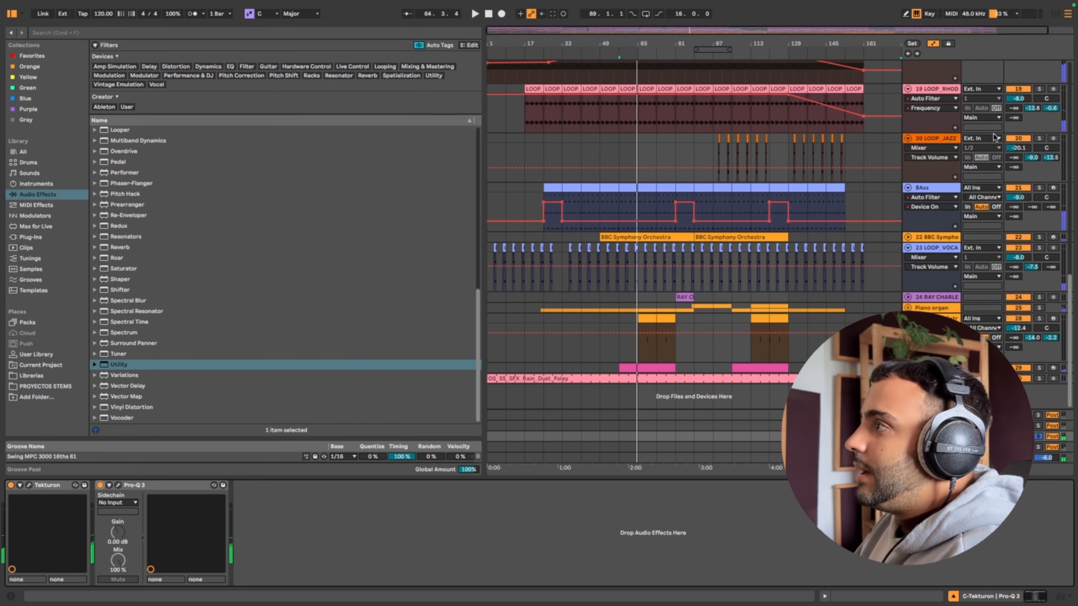
pyautogui.click(908, 308)
pyautogui.scroll(-3, 916, 307)
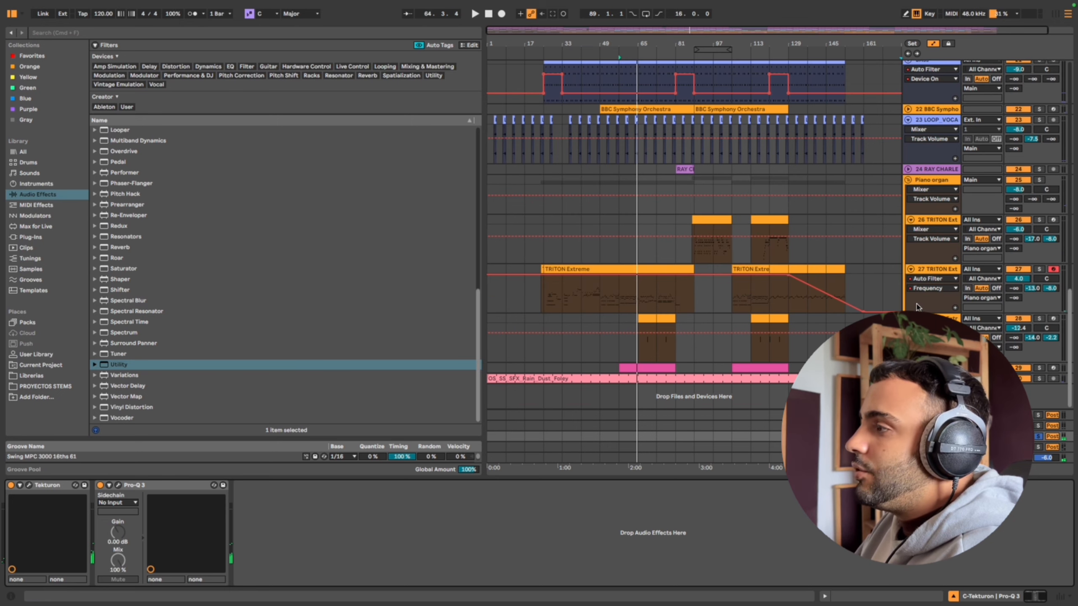
pyautogui.click(1039, 269)
pyautogui.press('space')
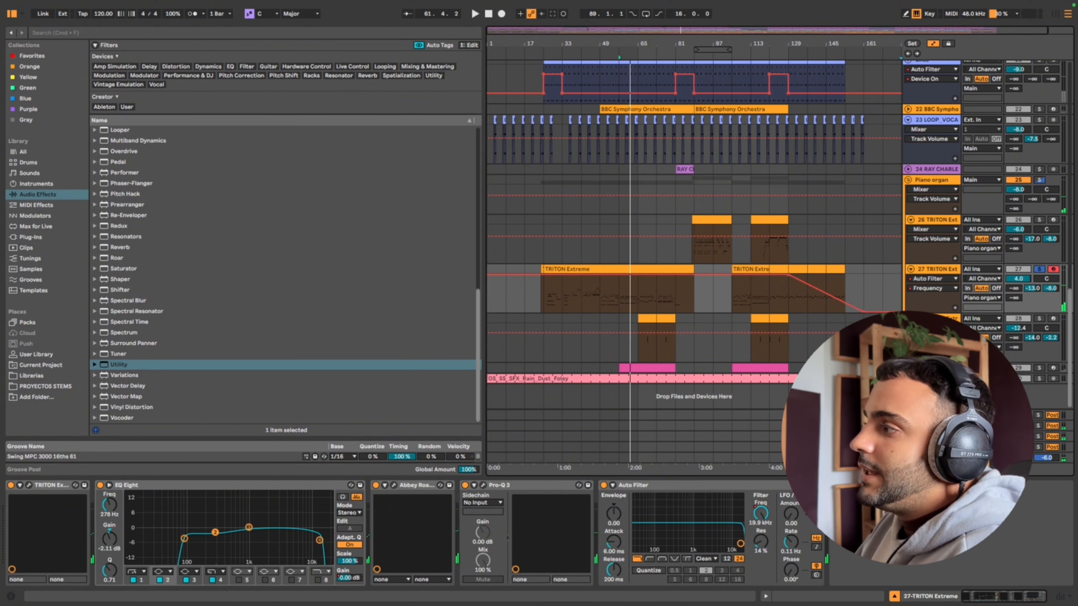
# Review the device chains of return tracks D, C and B
pyautogui.click(931, 447)
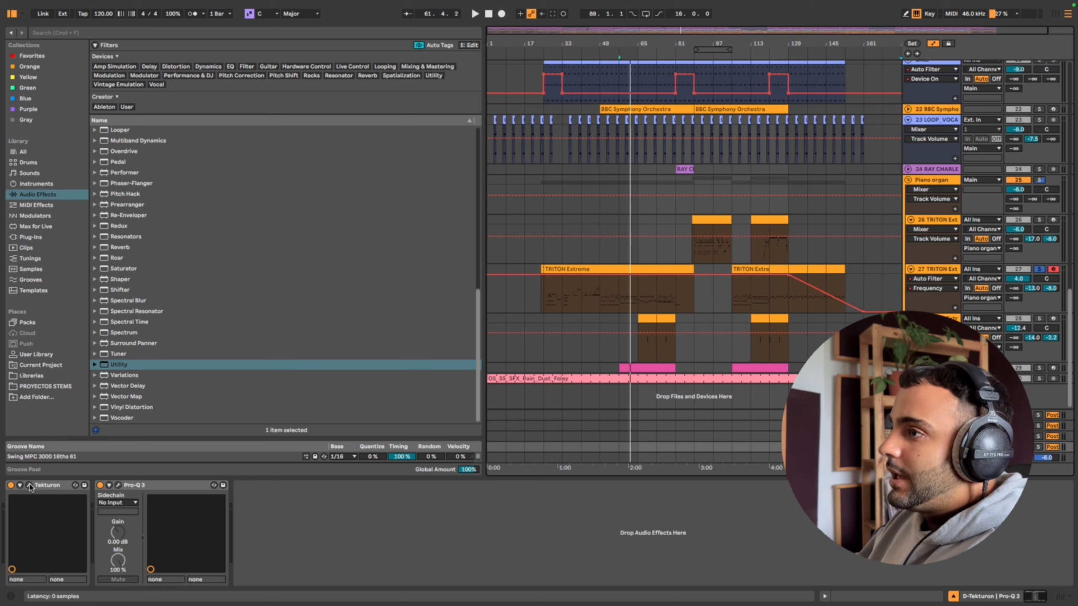
pyautogui.click(932, 436)
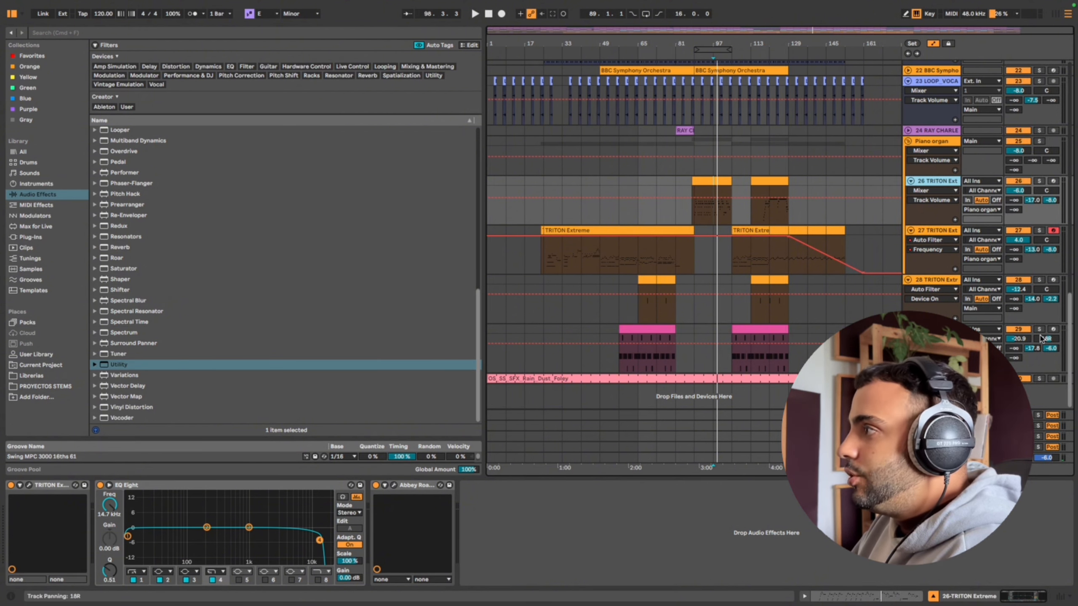
pyautogui.click(1031, 349)
pyautogui.click(931, 426)
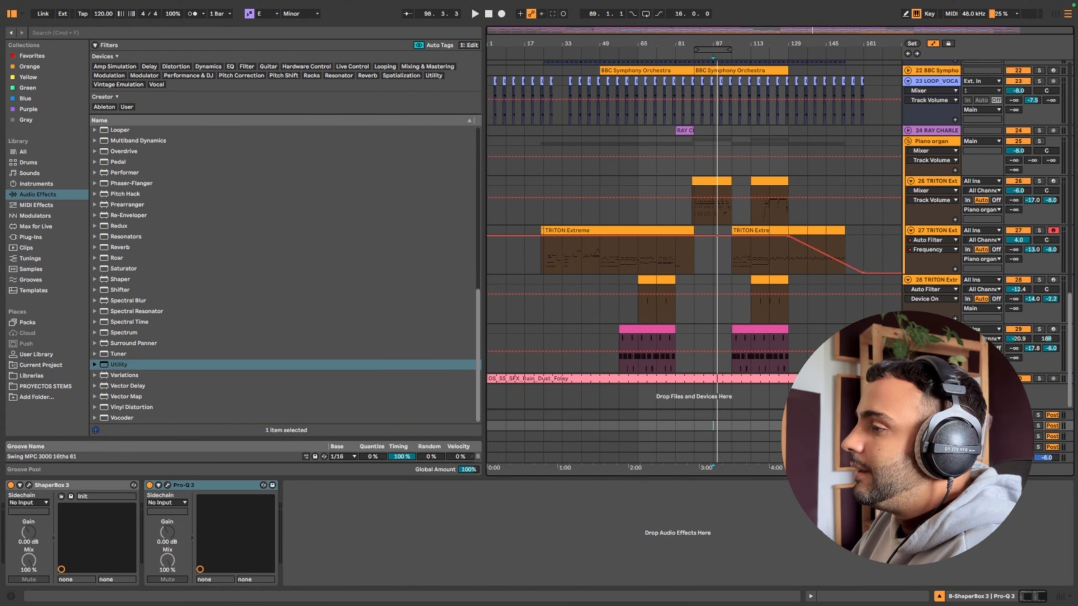
# Fold the DRUMS group and track 18 LOOP_JAZZ, and place the insert marker at bar 65
pyautogui.scroll(10, 868, 230)
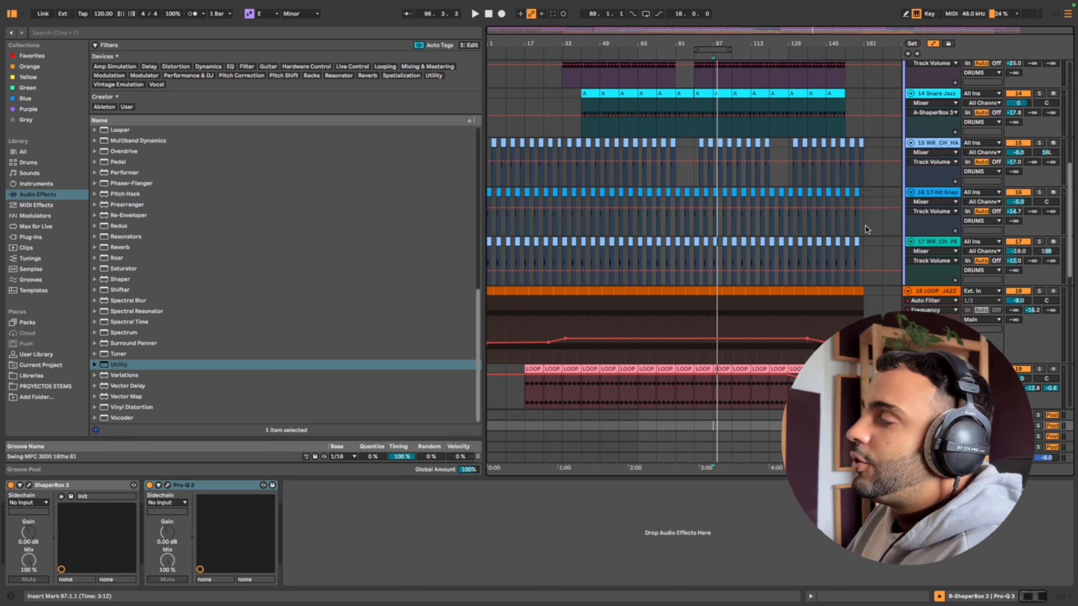
pyautogui.scroll(10, 867, 230)
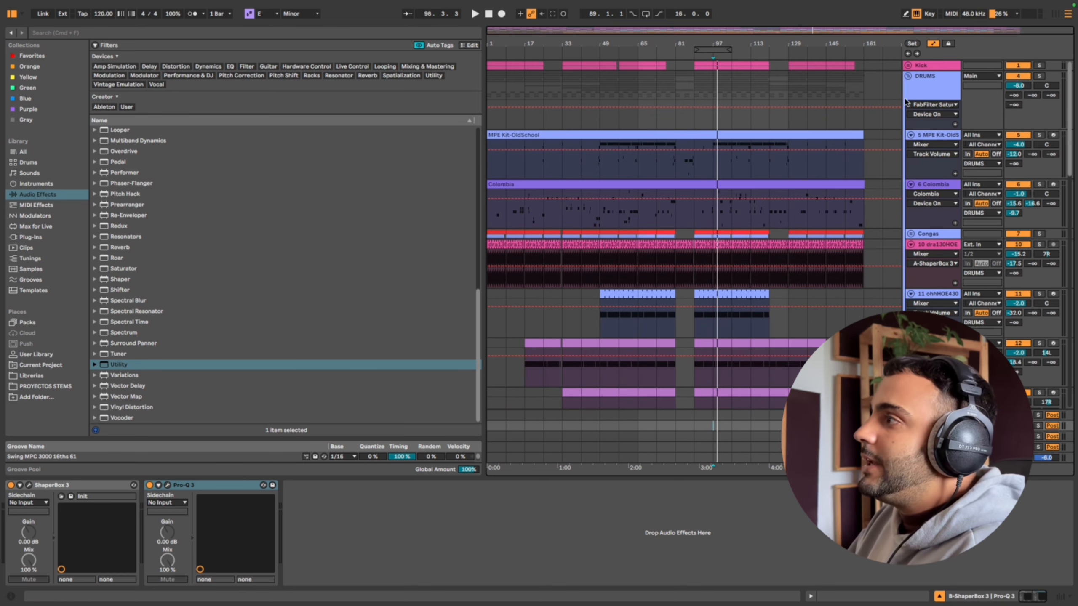
pyautogui.click(909, 77)
pyautogui.click(638, 87)
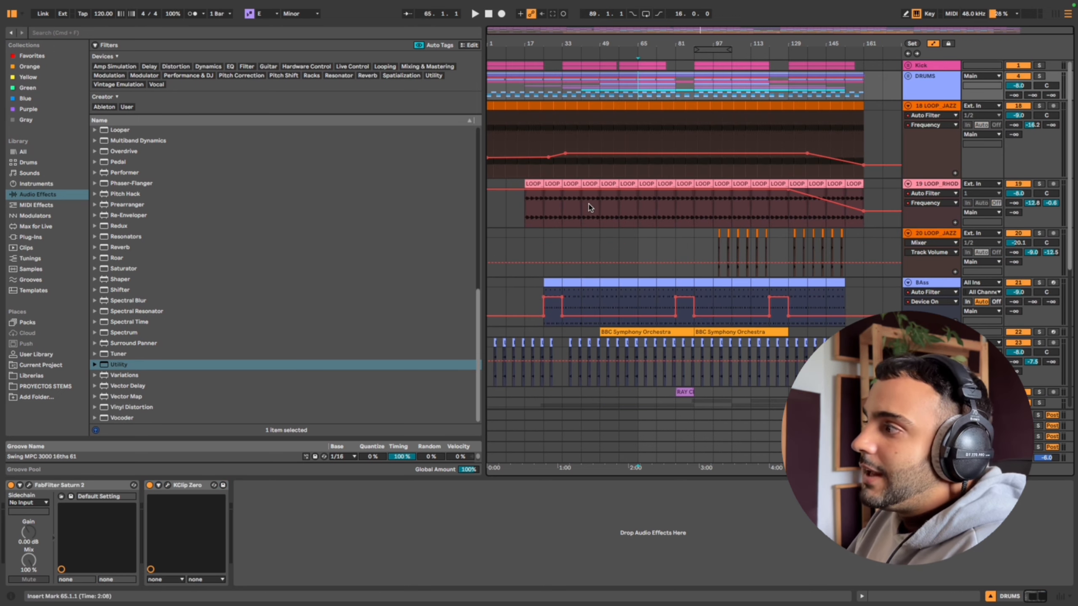
pyautogui.click(907, 107)
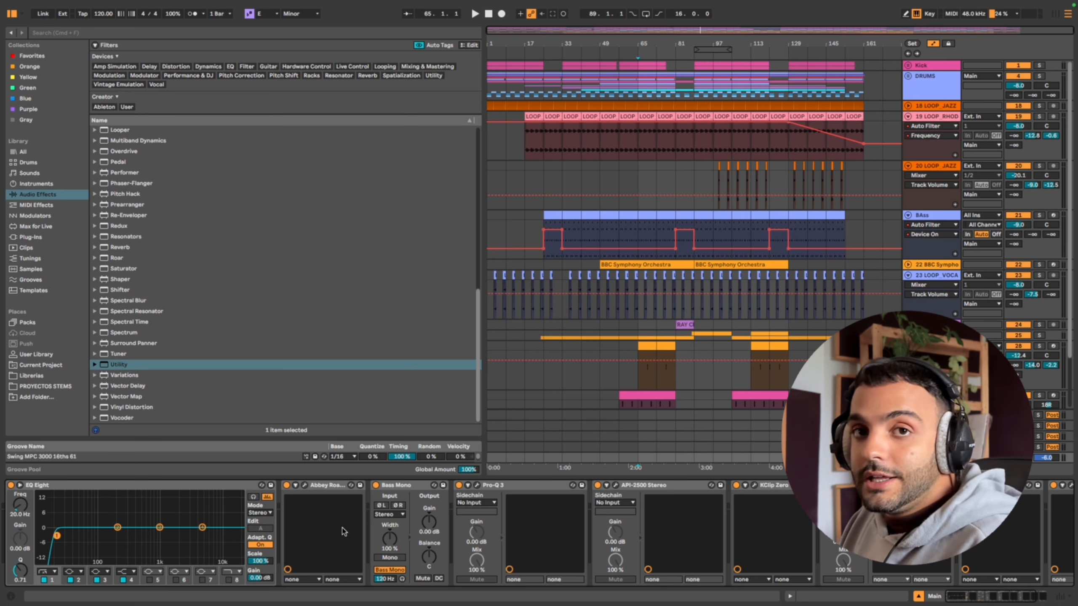
# Examine the Abbey Road J37 Tape settings on the Main track and close its window
pyautogui.click(304, 485)
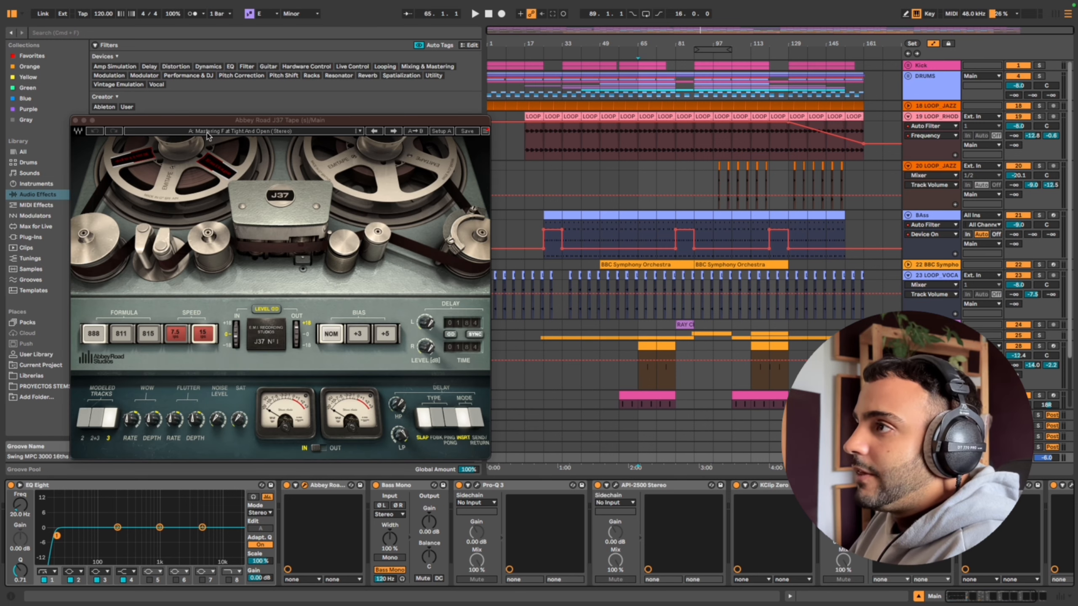
pyautogui.click(304, 487)
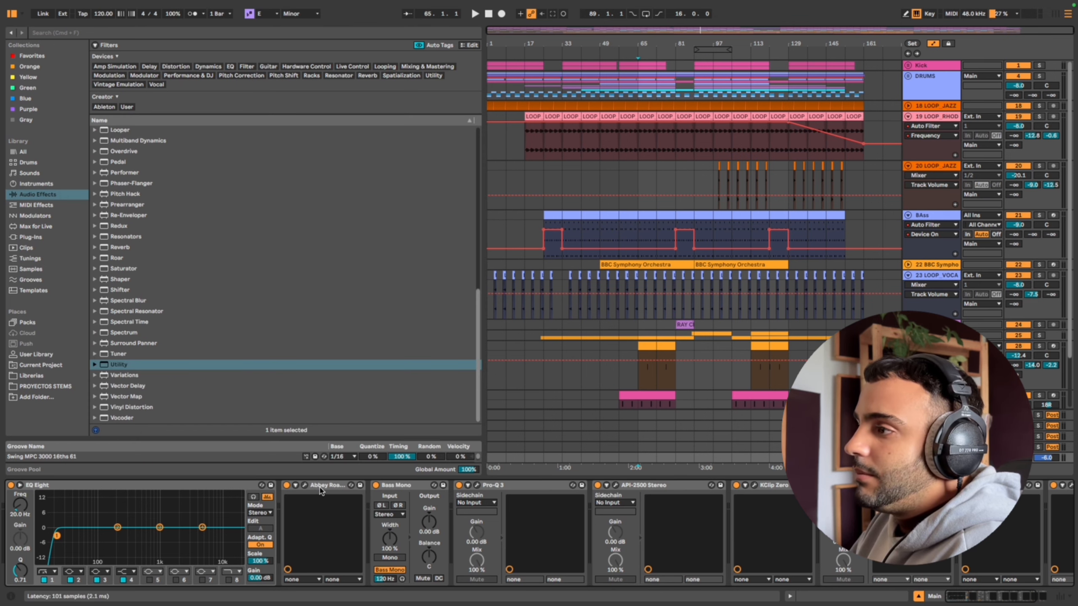
pyautogui.click(305, 486)
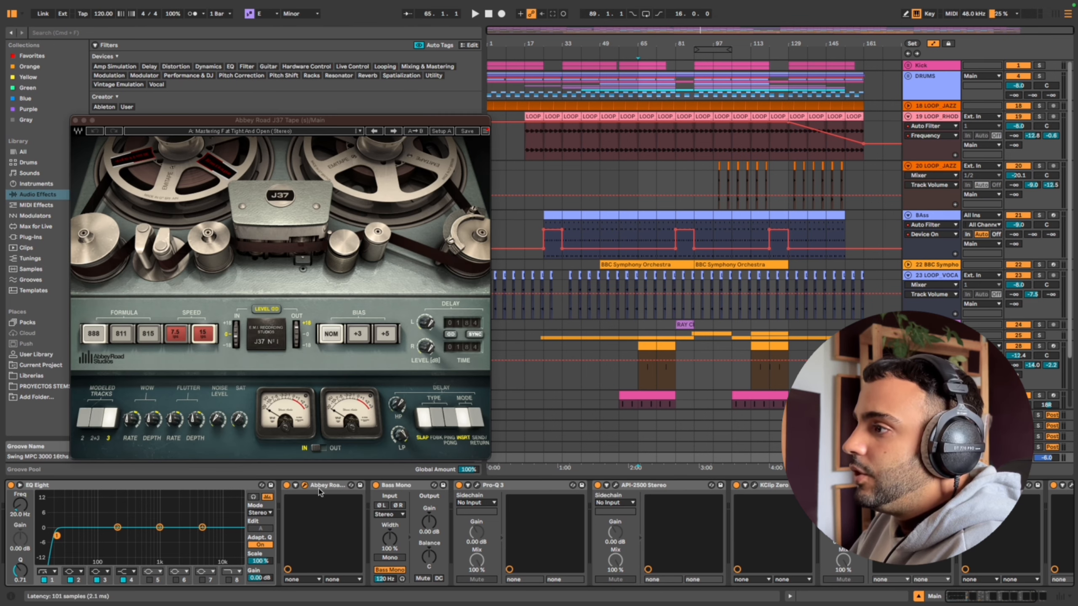
pyautogui.click(305, 486)
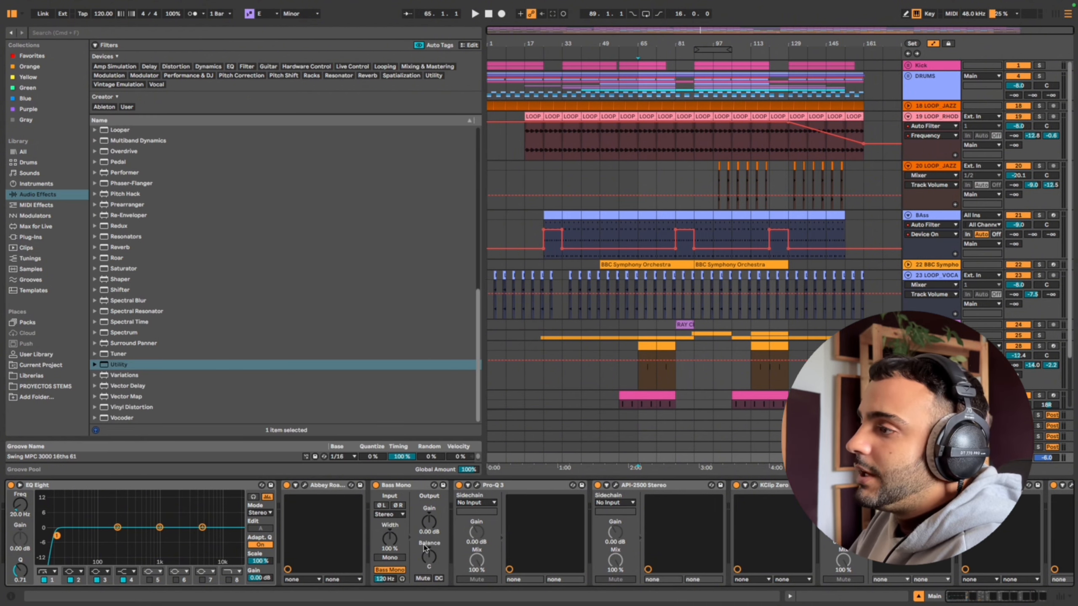
# Examine the Pro-Q 3 curve on the Main track during playback and the options of its high-frequency dynamic band
pyautogui.click(476, 486)
pyautogui.press('space')
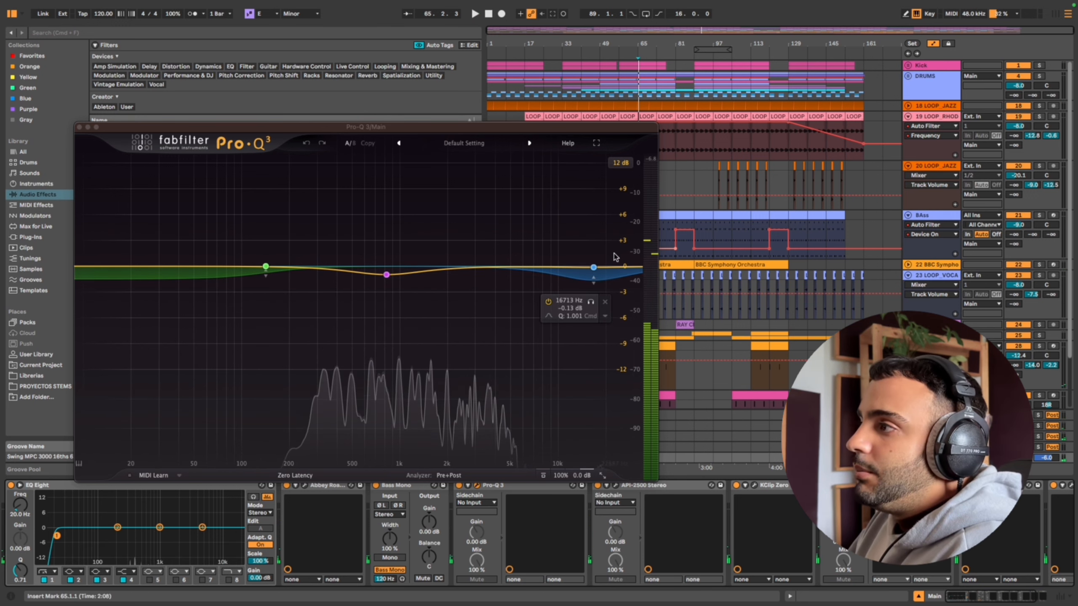
pyautogui.rightClick(594, 269)
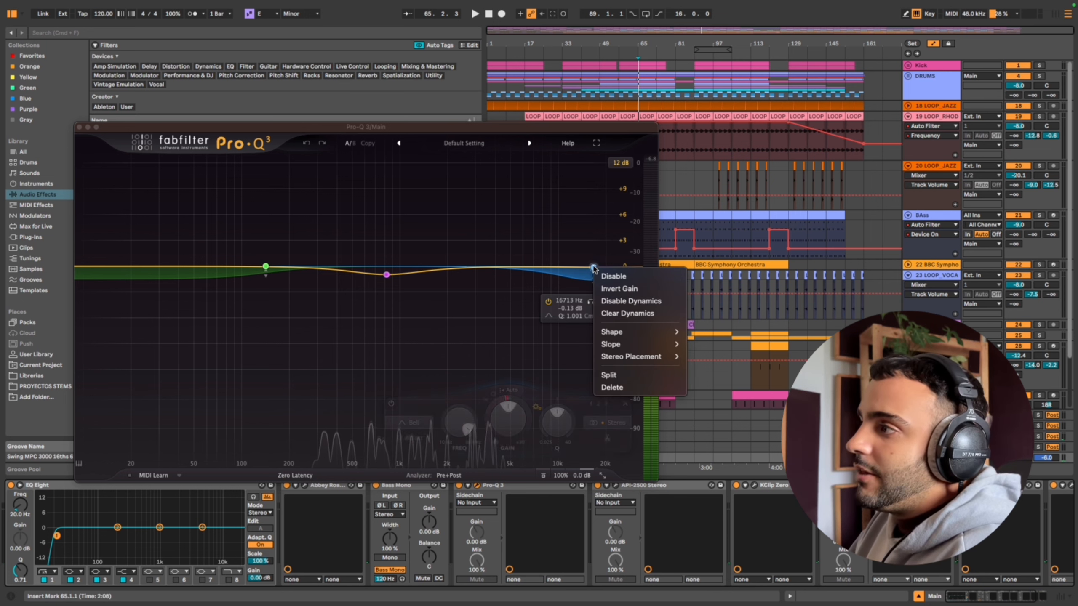
# Add a bell band at about 5859 Hz to Pro-Q 3 on Main, make it dynamic, and audition it
pyautogui.click(522, 270)
pyautogui.click(521, 267)
pyautogui.rightClick(522, 267)
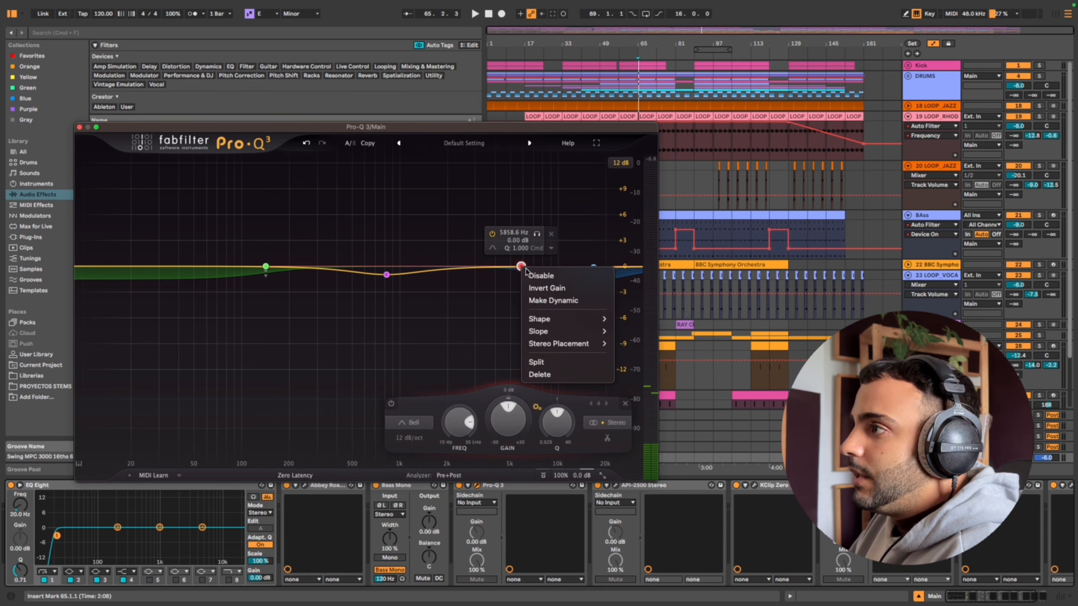
pyautogui.click(549, 299)
pyautogui.press('space')
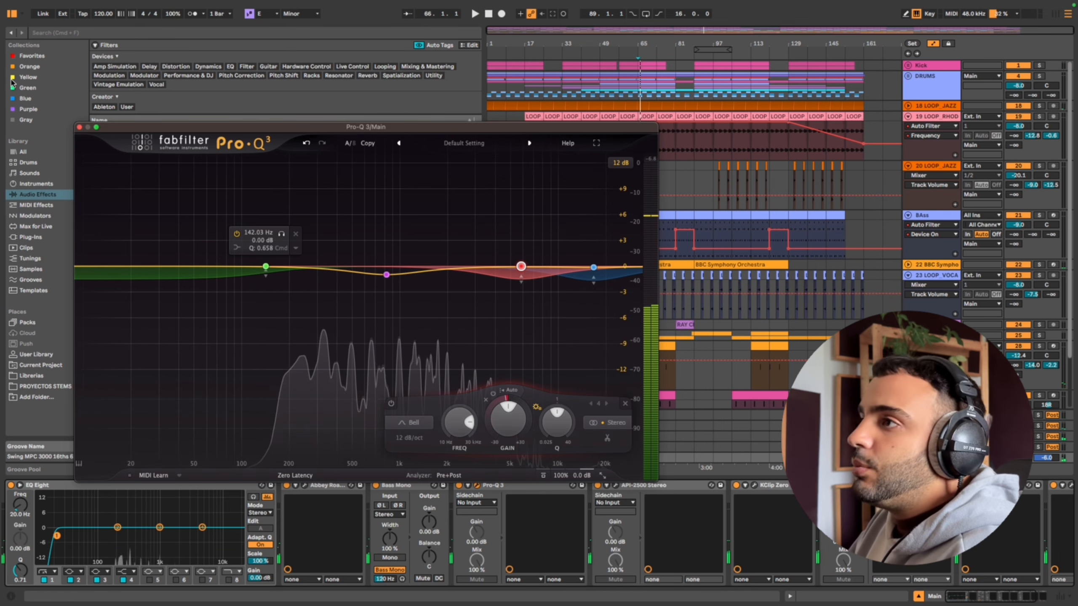
pyautogui.click(80, 127)
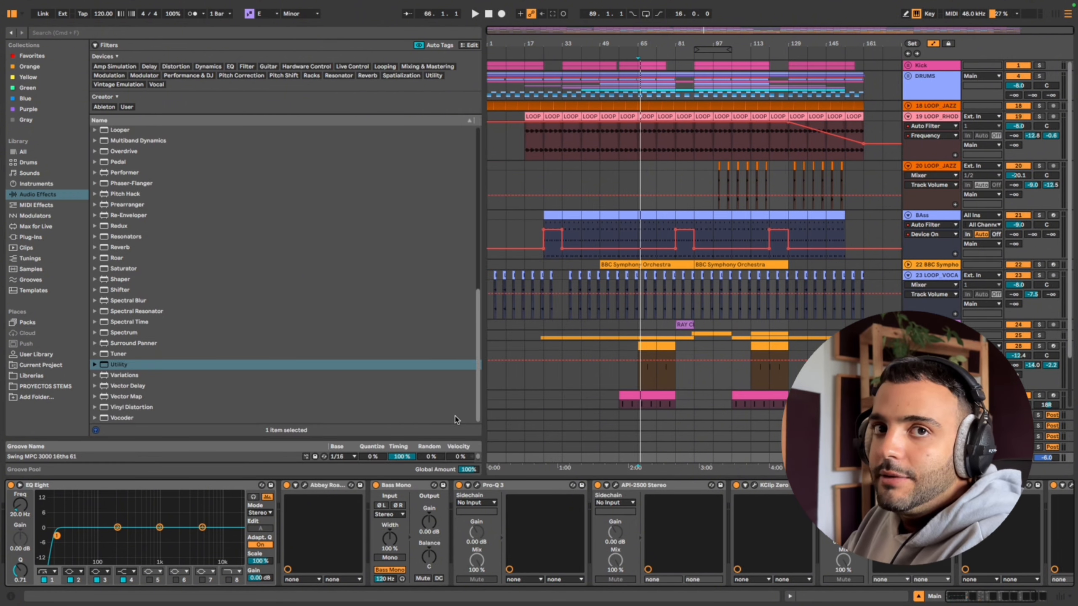
# Examine the API-2500 threshold, attack, ratio and release on Main, and watch its gain-reduction meters during playback
pyautogui.click(616, 486)
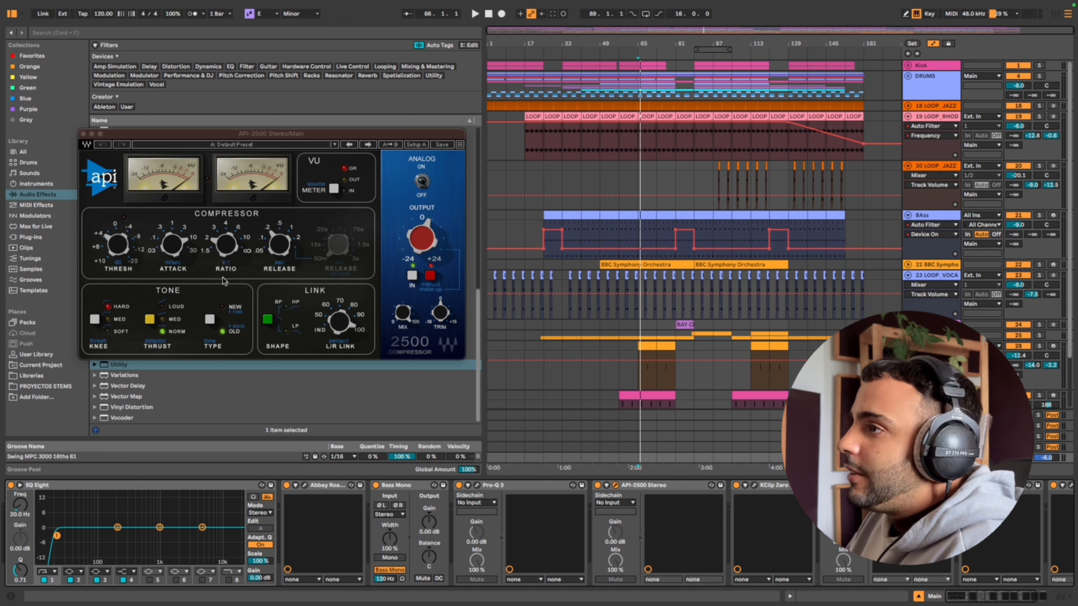
pyautogui.moveTo(189, 251)
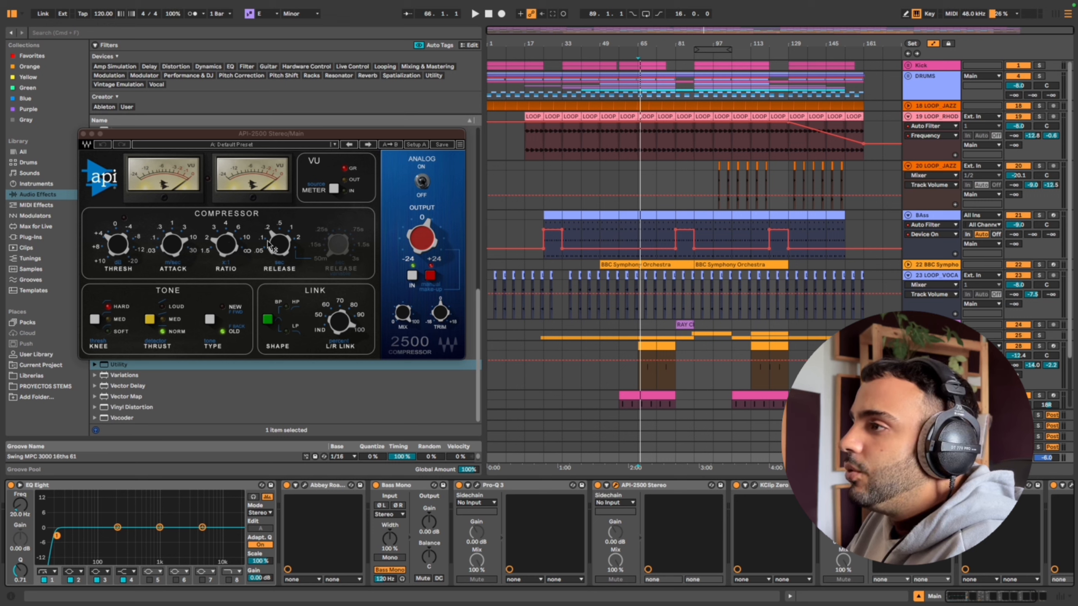
pyautogui.moveTo(280, 250)
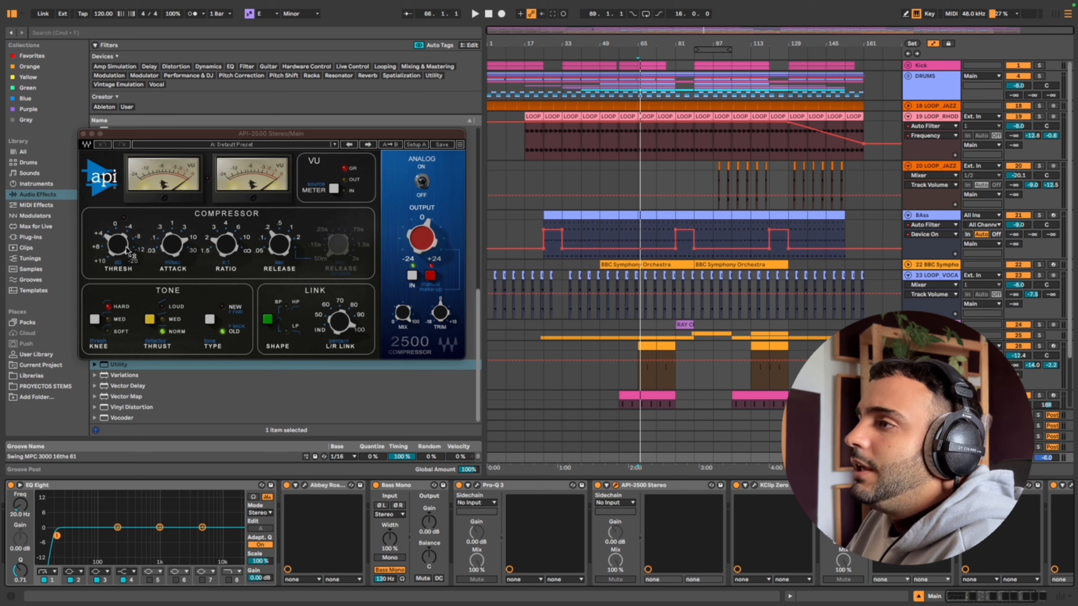
pyautogui.moveTo(117, 234)
pyautogui.press('space')
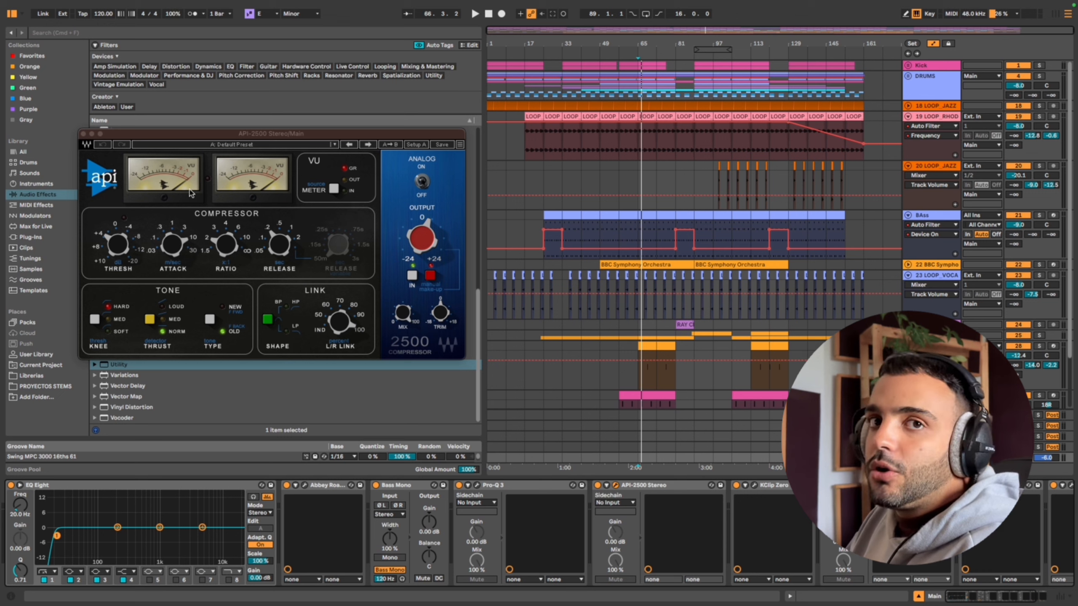
pyautogui.press('space')
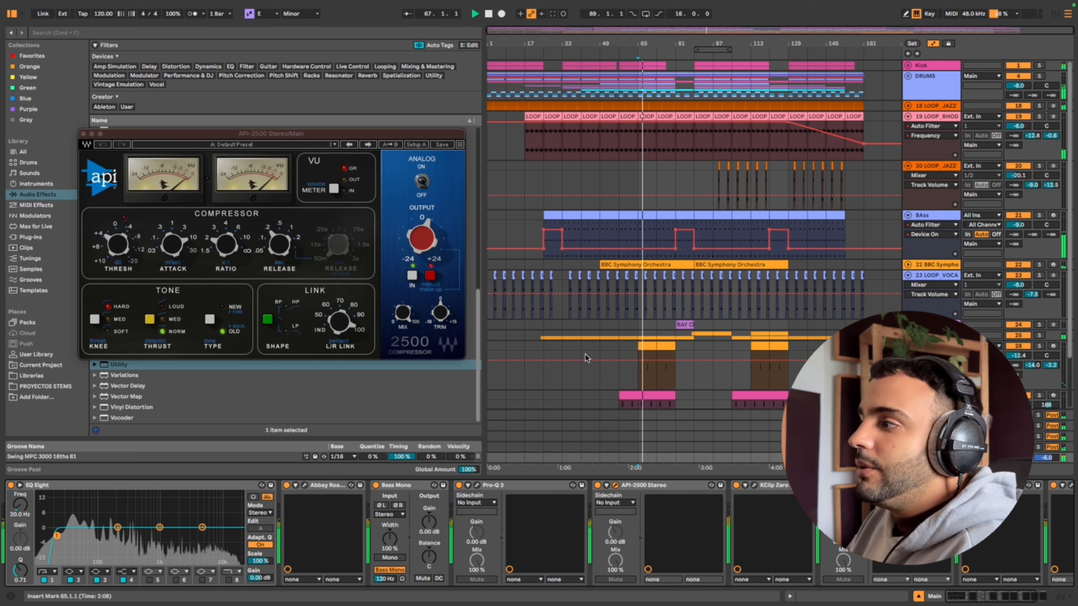
# Examine the KClip Zero clipper settings and the Pro-L 2 limiter settings on the Main track
pyautogui.click(756, 485)
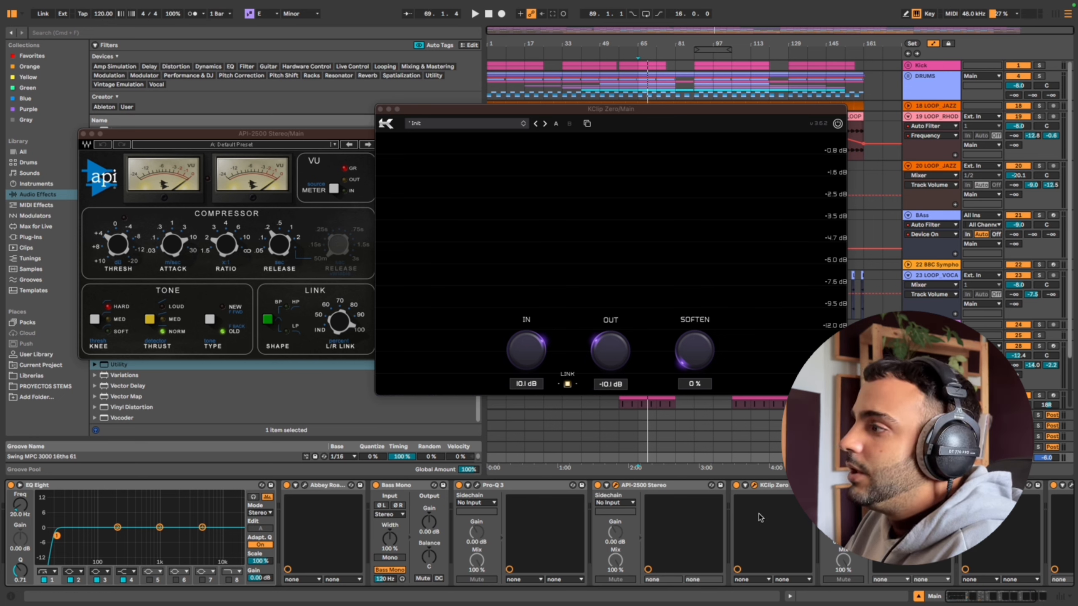
pyautogui.click(843, 485)
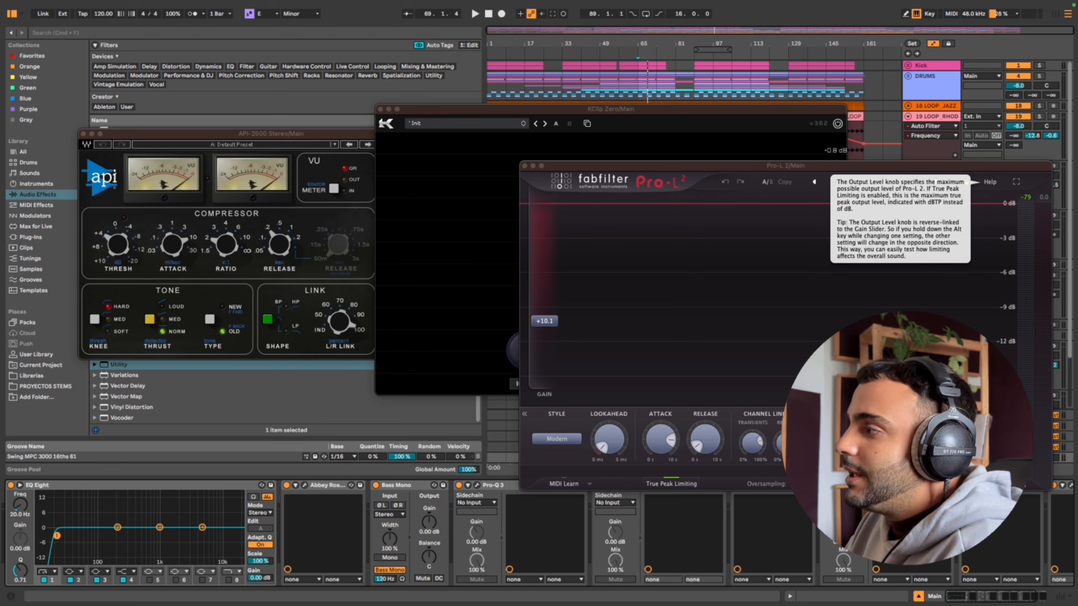
# Place the insert marker at bar 41, return to the Main track's devices, and close the Pro-L 2, API-2500 and KClip Zero windows
pyautogui.click(594, 85)
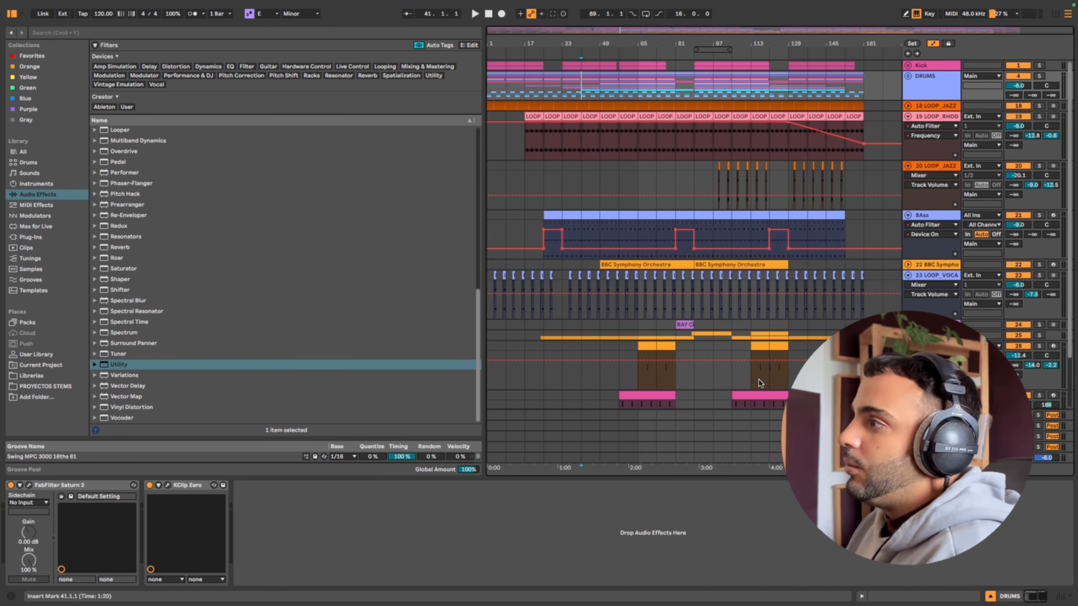
pyautogui.click(929, 457)
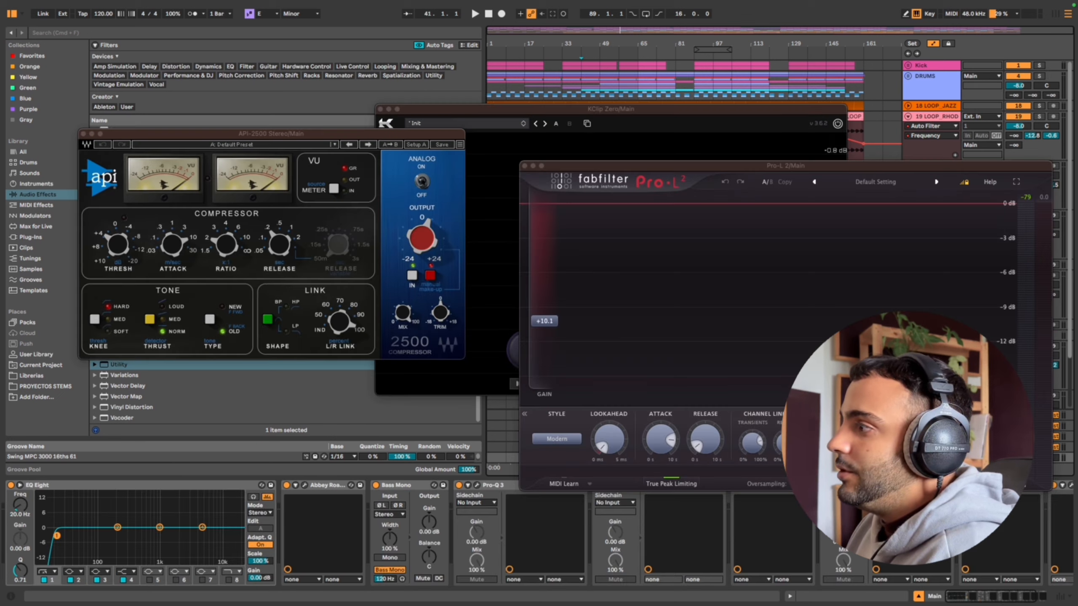
pyautogui.click(525, 166)
pyautogui.click(83, 134)
pyautogui.click(380, 109)
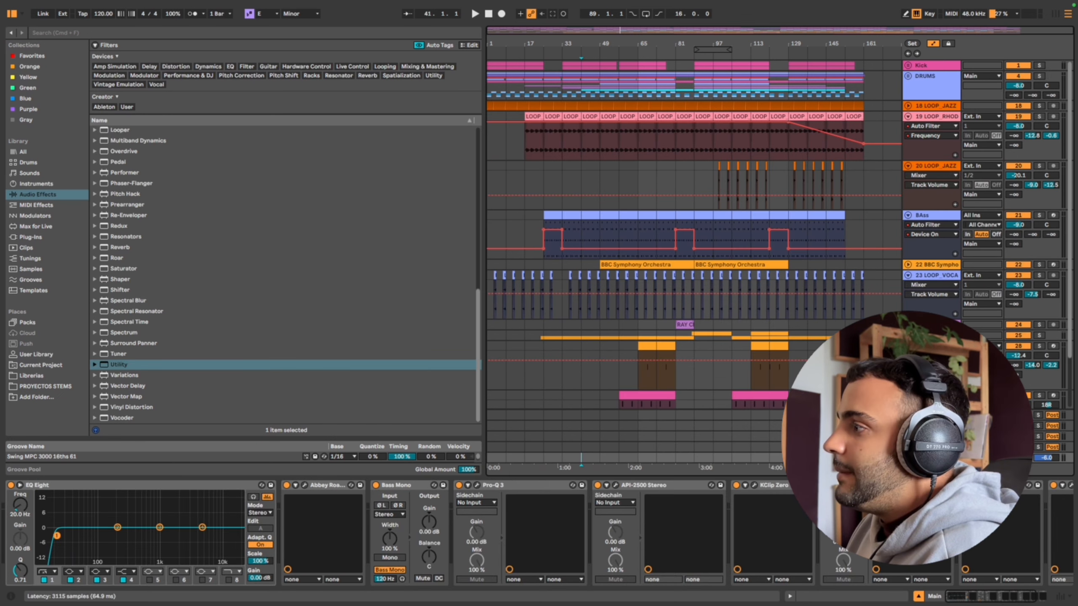
# Show Pro-L 2, WLM Meter and TR5 Metering on the Main track and watch their levels during playback from bar 41
pyautogui.click(844, 485)
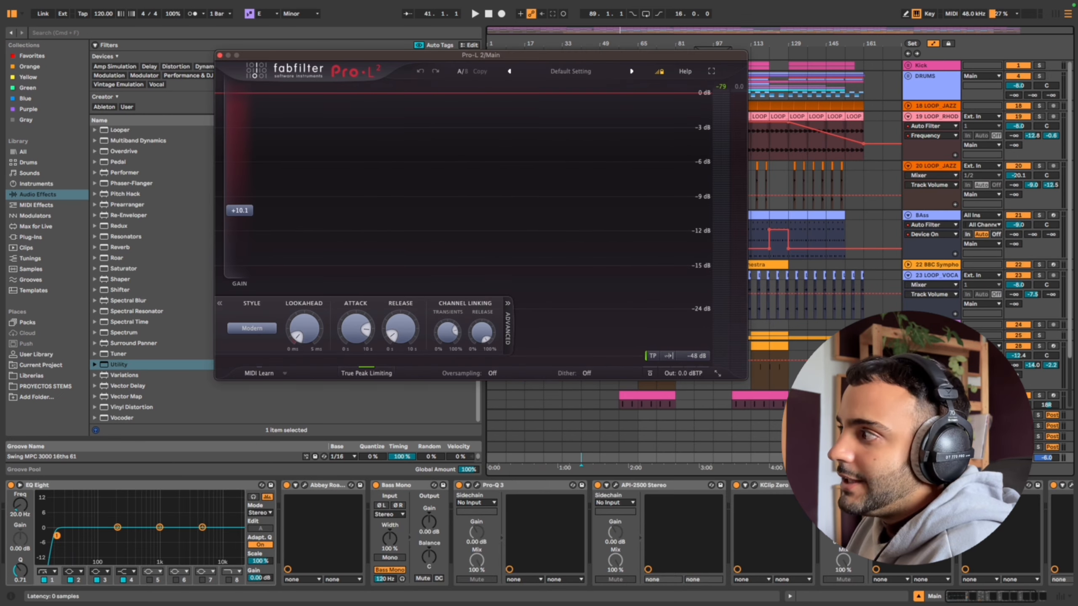
pyautogui.click(982, 486)
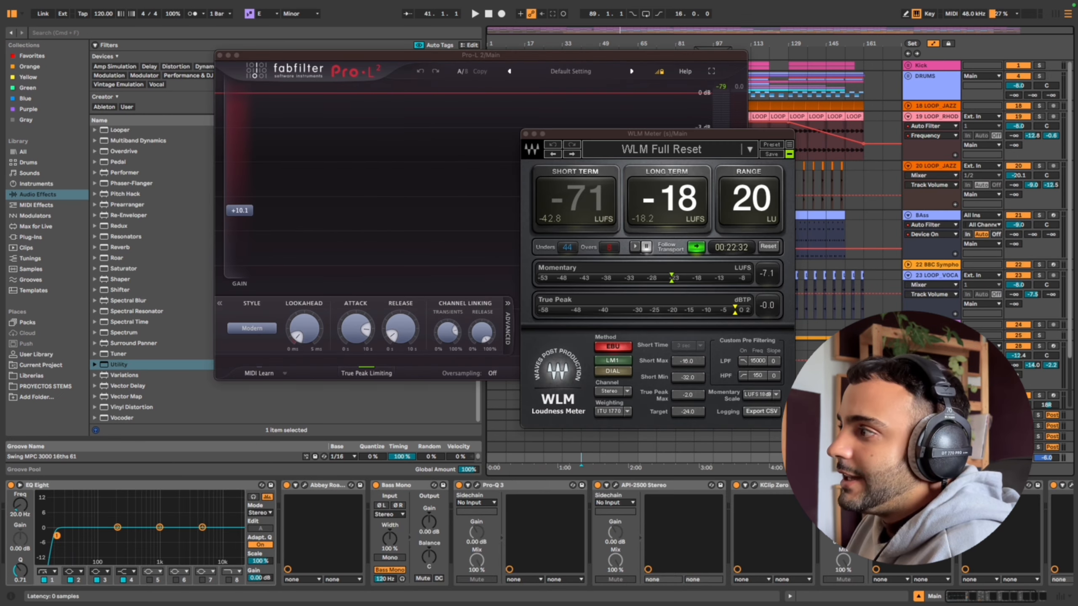
pyautogui.click(1068, 486)
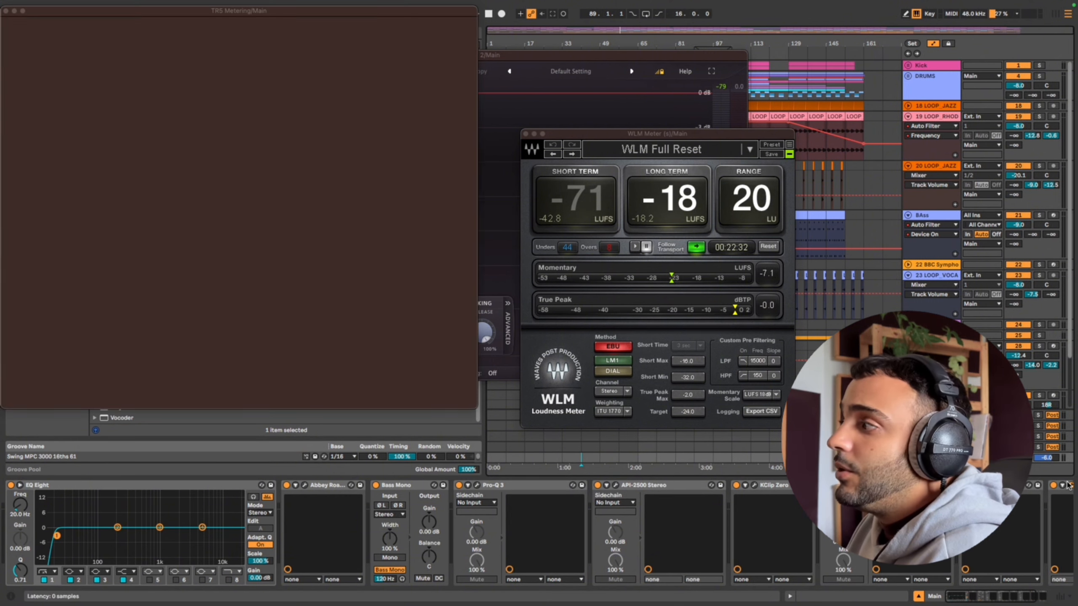
pyautogui.press('space')
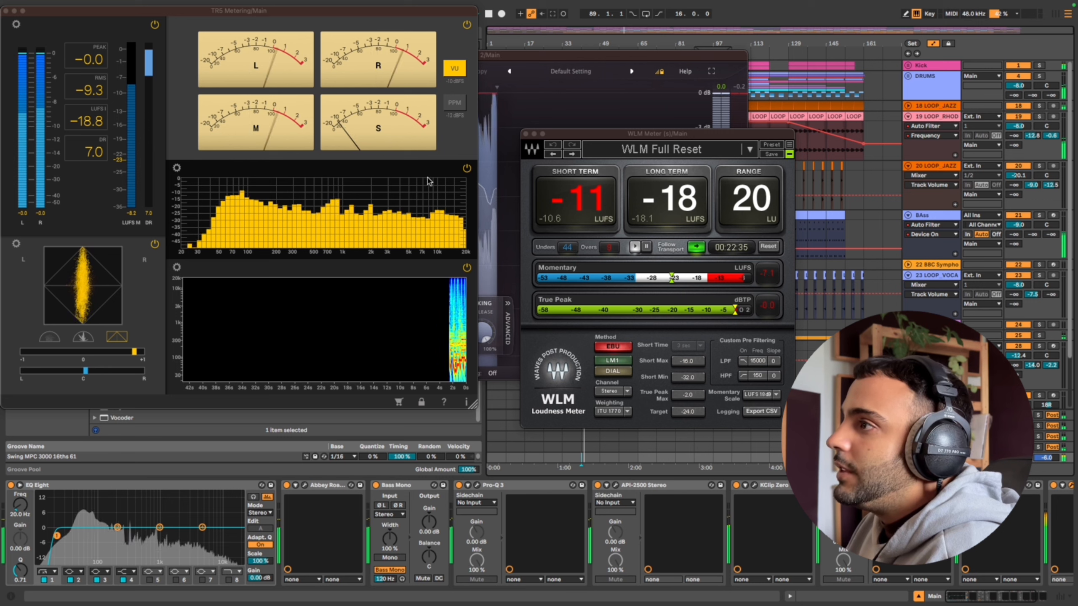
# Reset the WLM Meter measurement, reposition the TR5 Metering window, and check the loudness and spectrum during playback
pyautogui.click(768, 247)
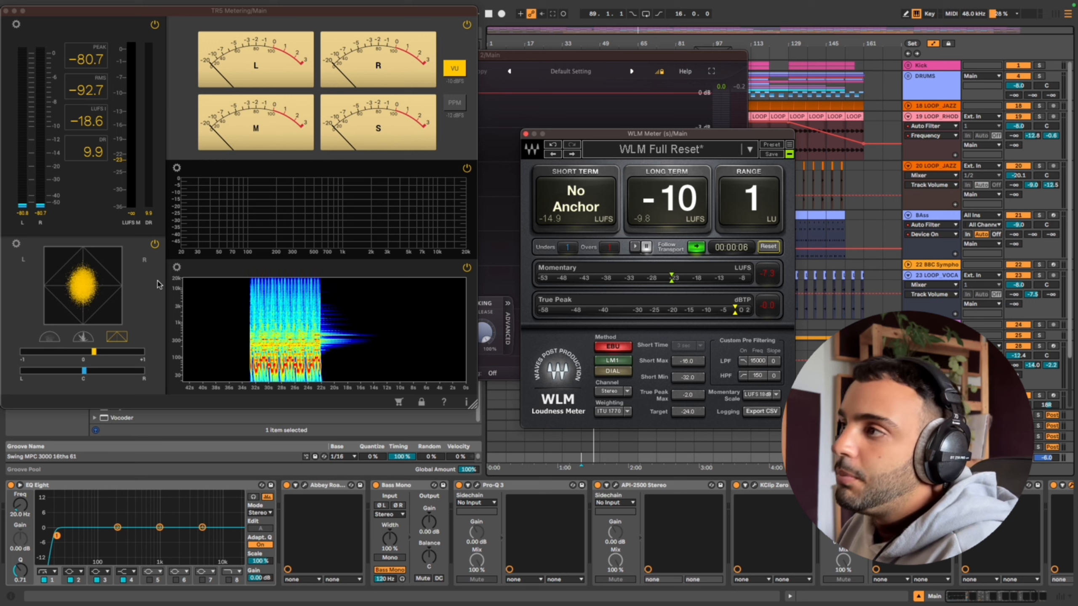
pyautogui.moveTo(229, 22); pyautogui.dragTo(324, 93)
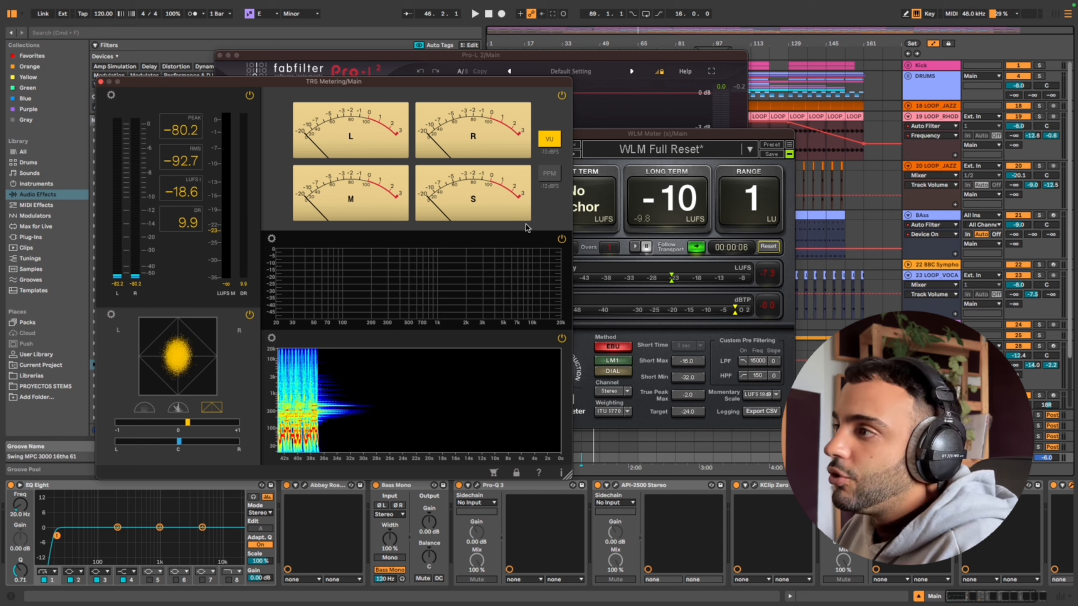
pyautogui.press('space')
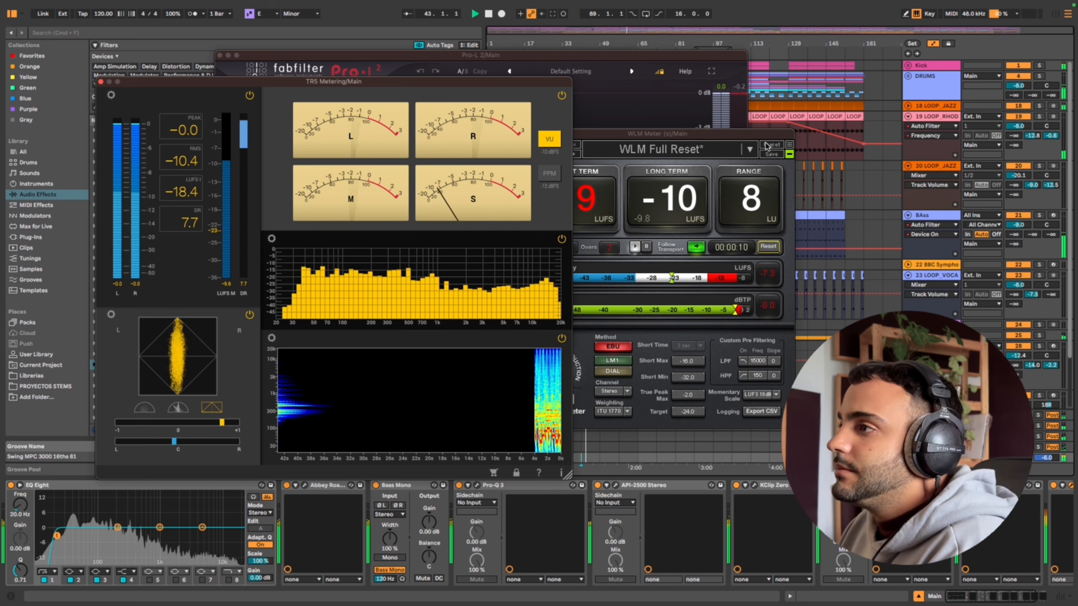
# Observe the Pro-L 2 limiting display during playback, and clear the metering and limiter windows off the arrangement
pyautogui.moveTo(722, 135); pyautogui.dragTo(876, 152)
pyautogui.click(682, 151)
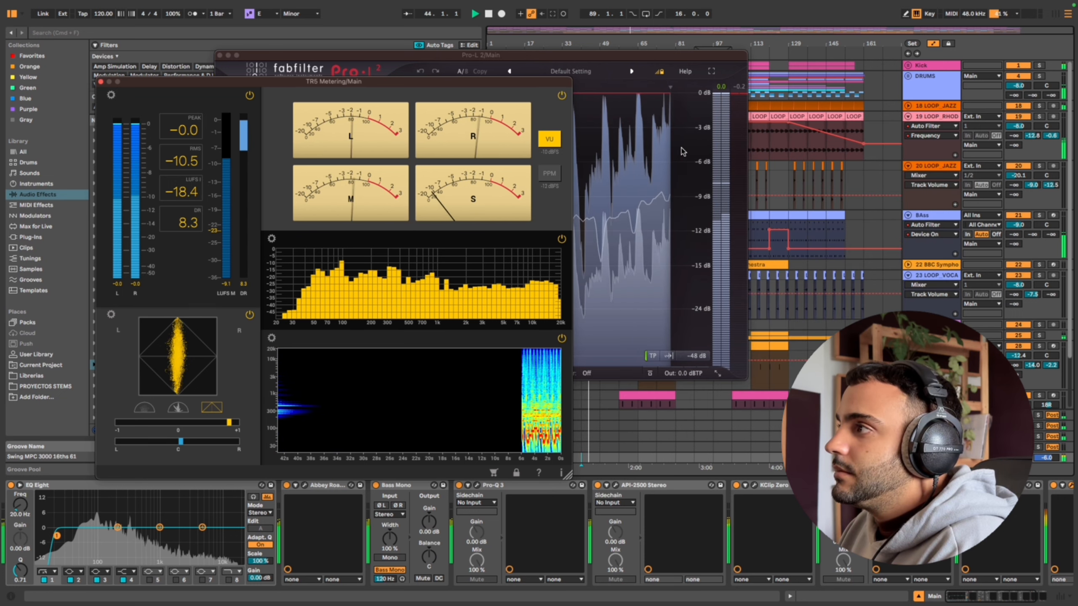
pyautogui.click(102, 82)
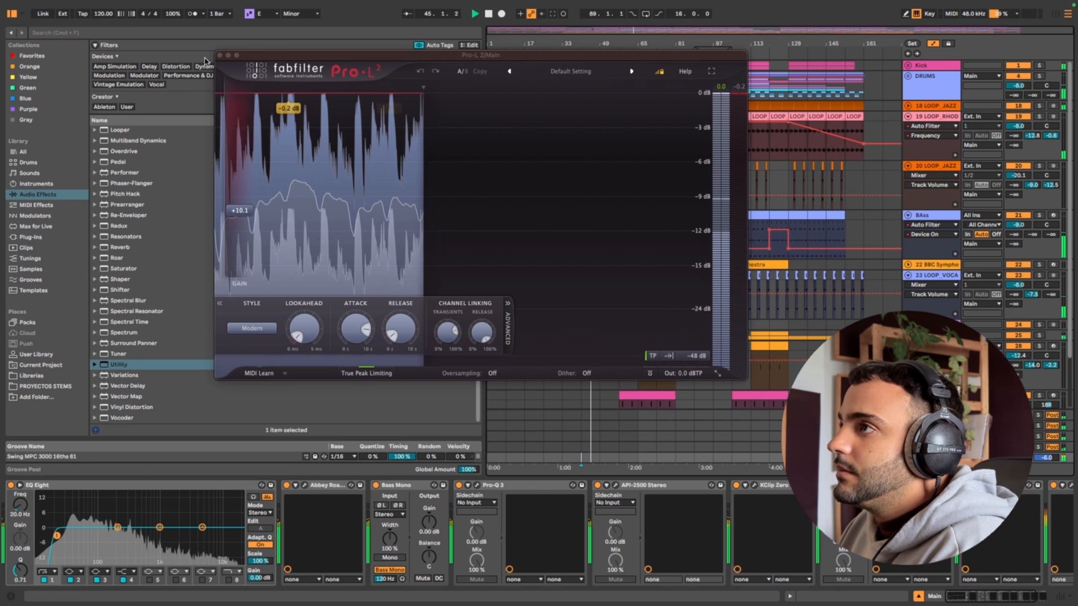
pyautogui.click(220, 55)
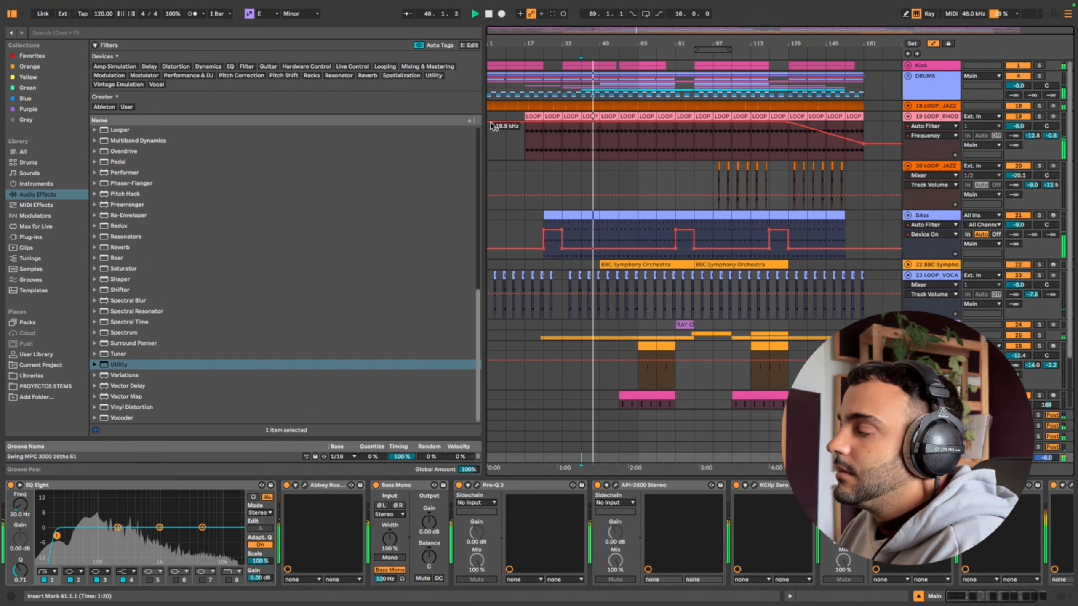